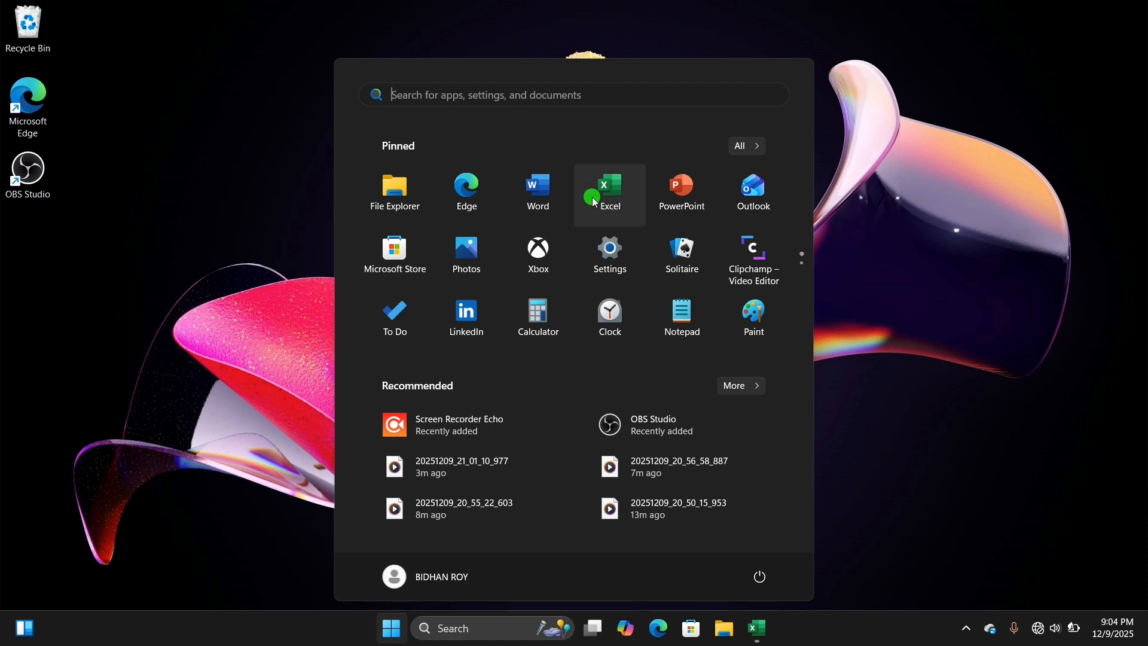
Switch to the open Excel workbook 2-Data-Entry-Basic-Functions (1) and select an empty cell beside the student table
{"action": "left_click", "coordinate": [891, 265]}
{"action": "mouse_move", "coordinate": [759, 631]}
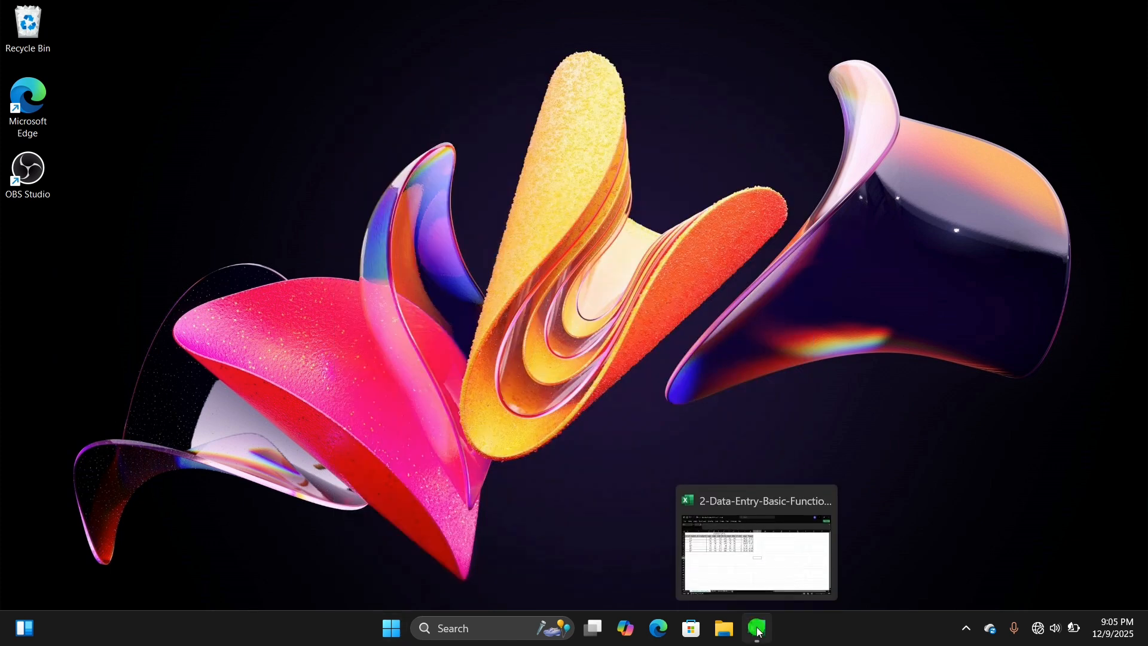
{"action": "left_click", "coordinate": [762, 634]}
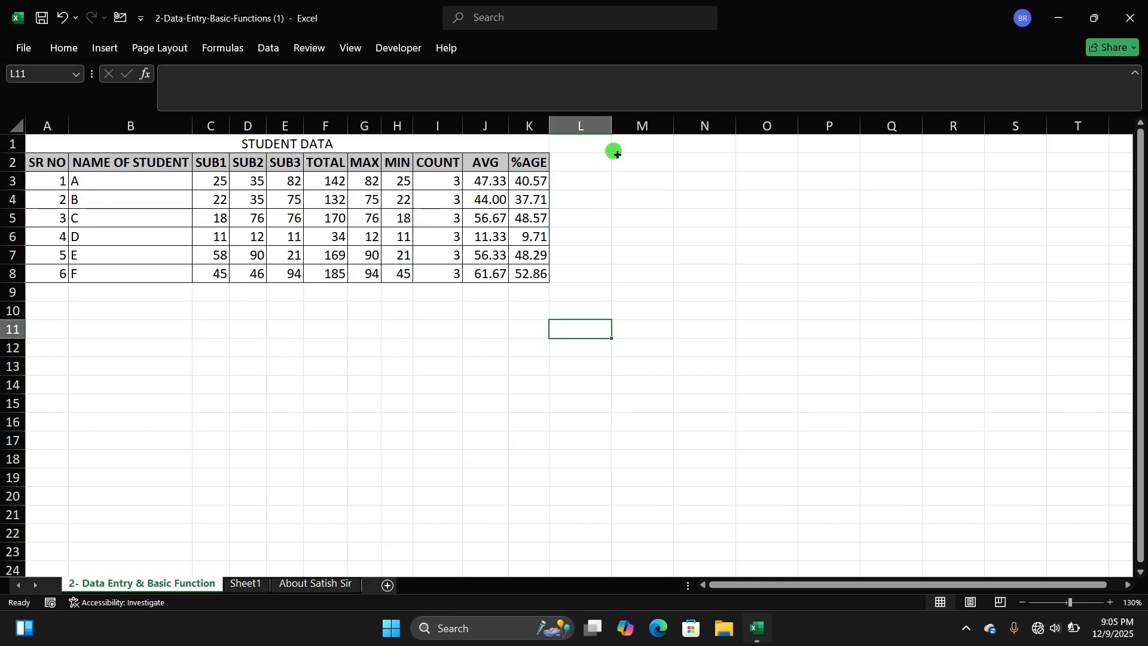
{"action": "left_click", "coordinate": [703, 287]}
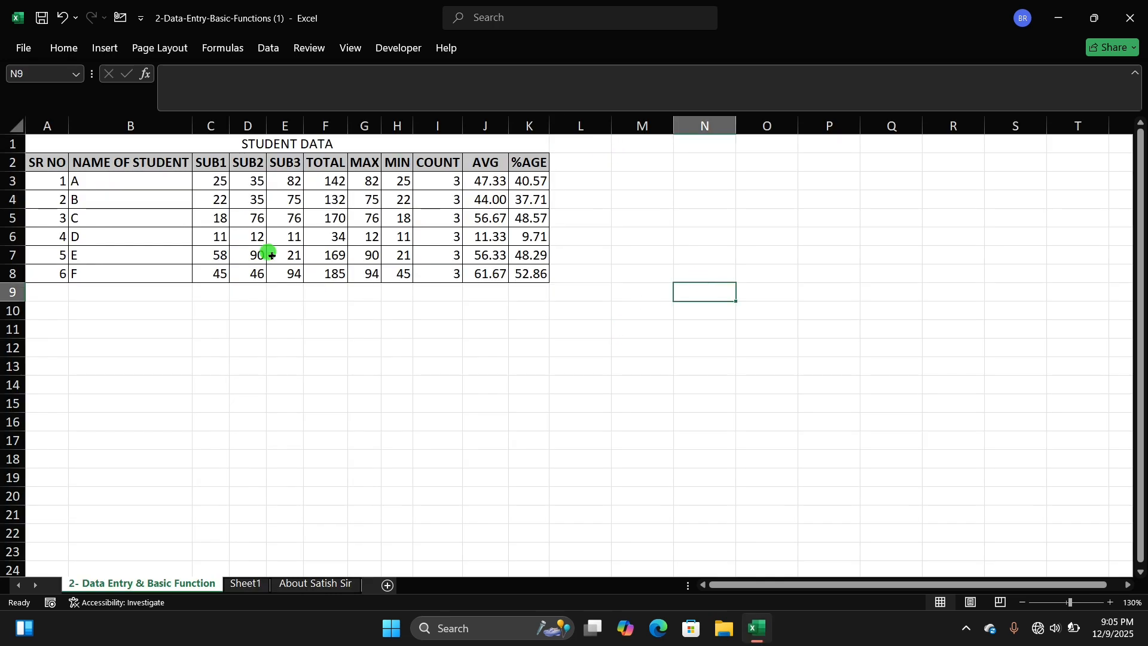
Examine the extent of the STUDENT DATA table, from its merged title row down to the last student row
{"action": "left_click", "coordinate": [255, 147]}
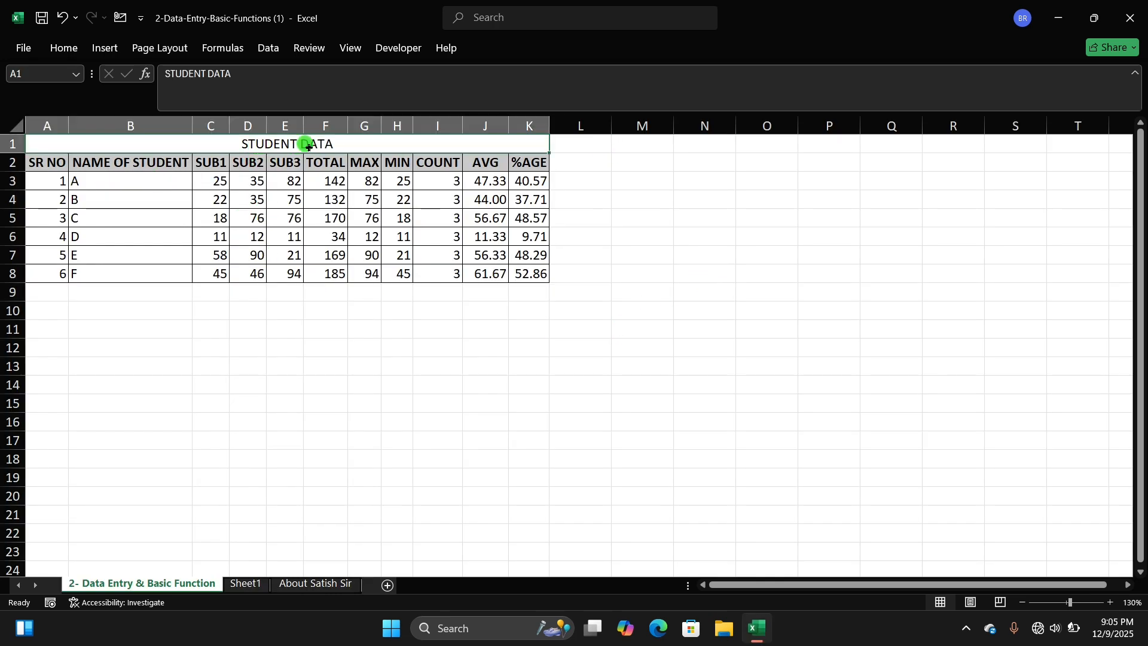
{"action": "left_click_drag", "start_coordinate": [25, 138], "coordinate": [410, 272]}
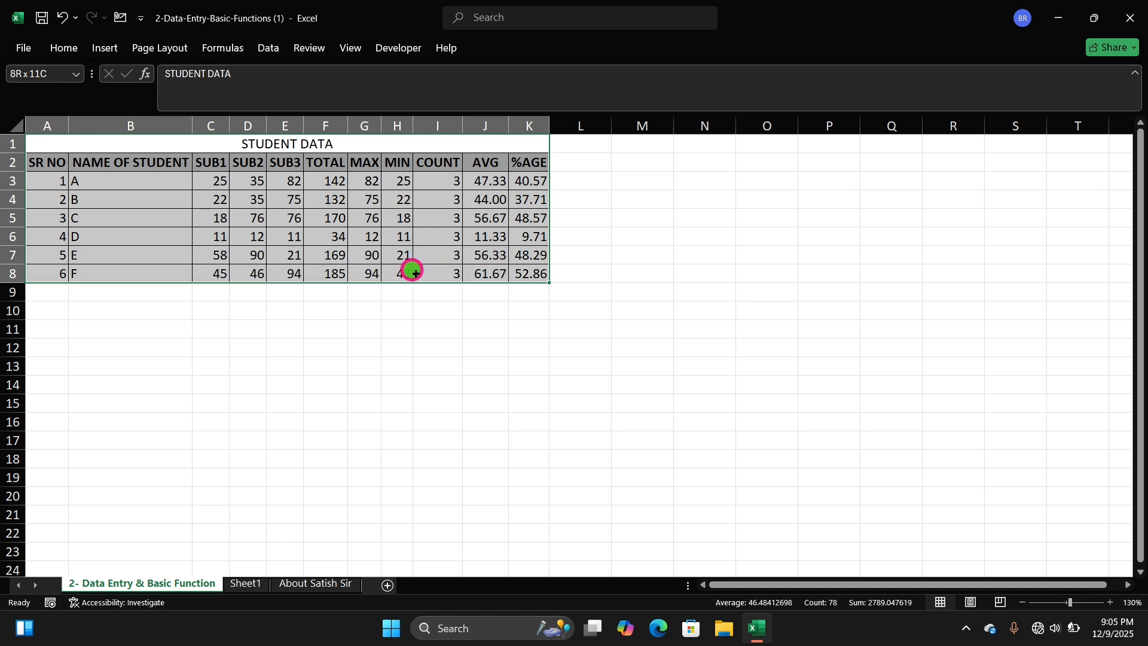
{"action": "left_click", "coordinate": [644, 236]}
{"action": "left_click_drag", "start_coordinate": [55, 143], "coordinate": [372, 289]}
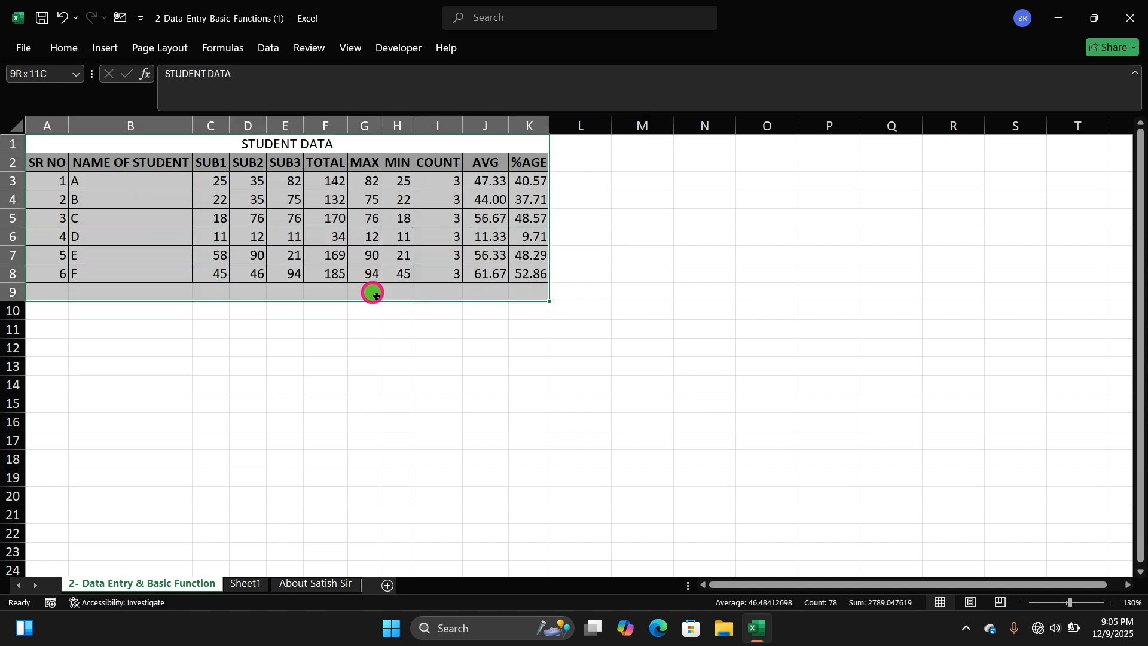
{"action": "left_click", "coordinate": [579, 253]}
{"action": "left_click_drag", "start_coordinate": [53, 144], "coordinate": [400, 275]}
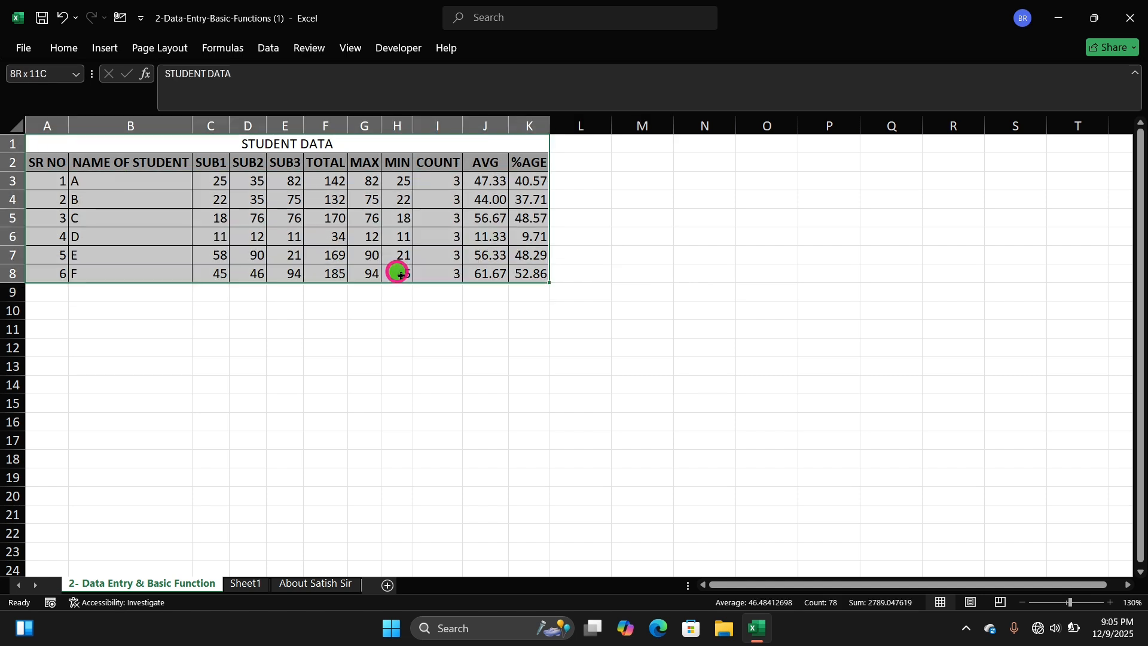
{"action": "left_click", "coordinate": [688, 255]}
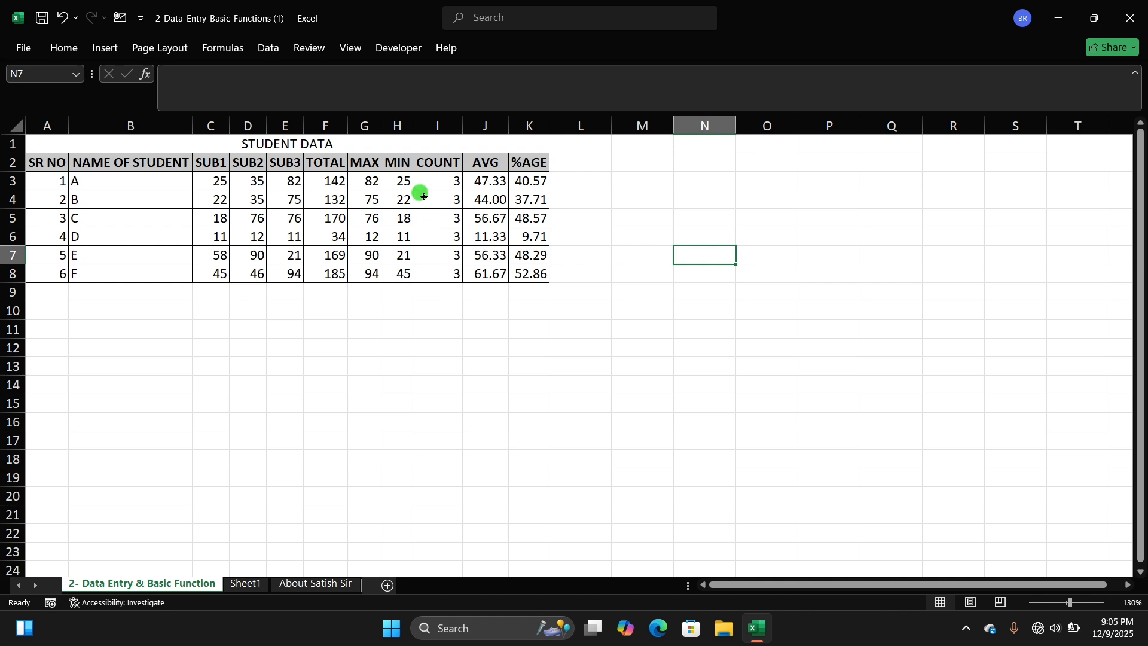
Review the STUDENT DATA title, the subject marks and the formulas in the %AGE and MIN columns
{"action": "left_click", "coordinate": [321, 147]}
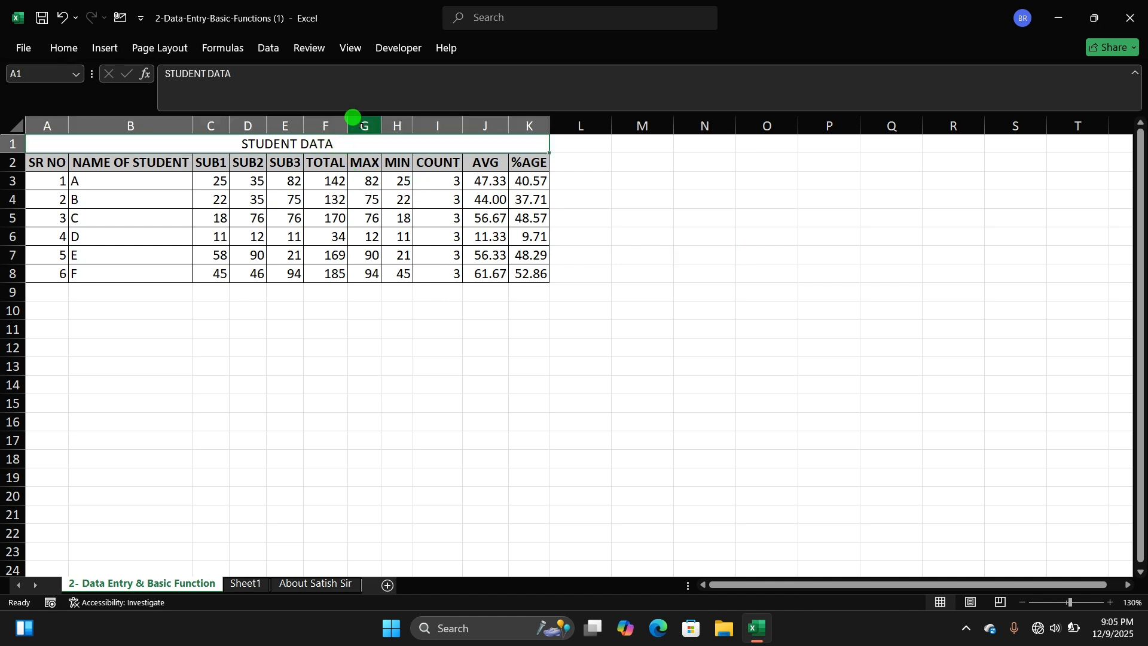
{"action": "left_click", "coordinate": [353, 118]}
{"action": "left_click", "coordinate": [397, 124]}
{"action": "left_click", "coordinate": [448, 157]}
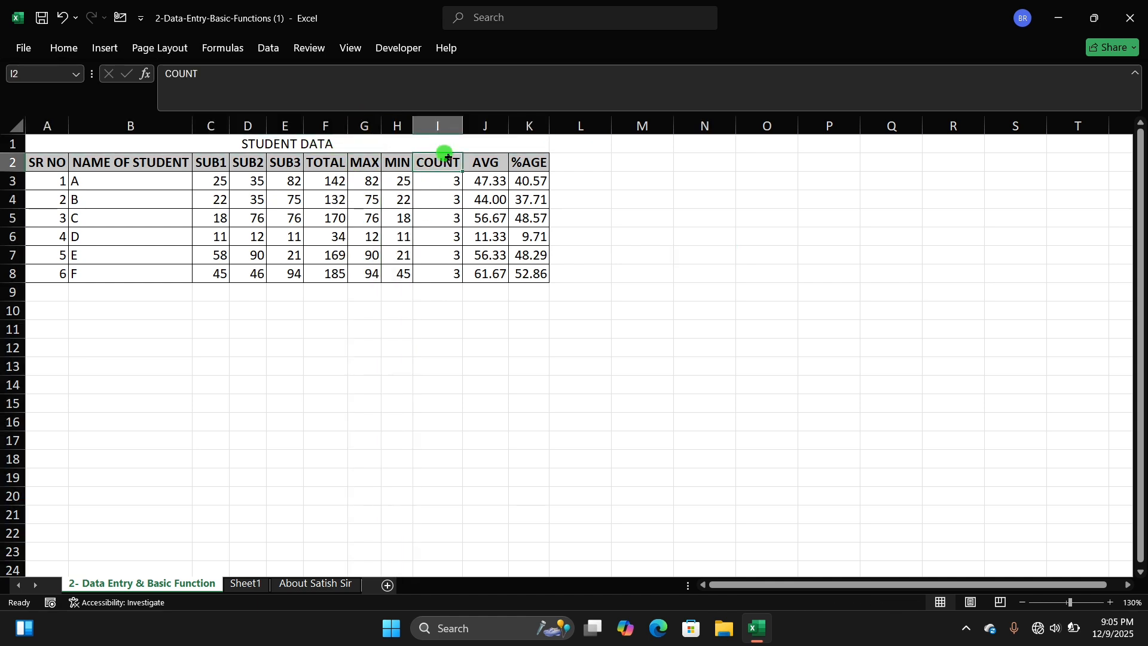
{"action": "left_click", "coordinate": [486, 166]}
{"action": "left_click", "coordinate": [523, 181]}
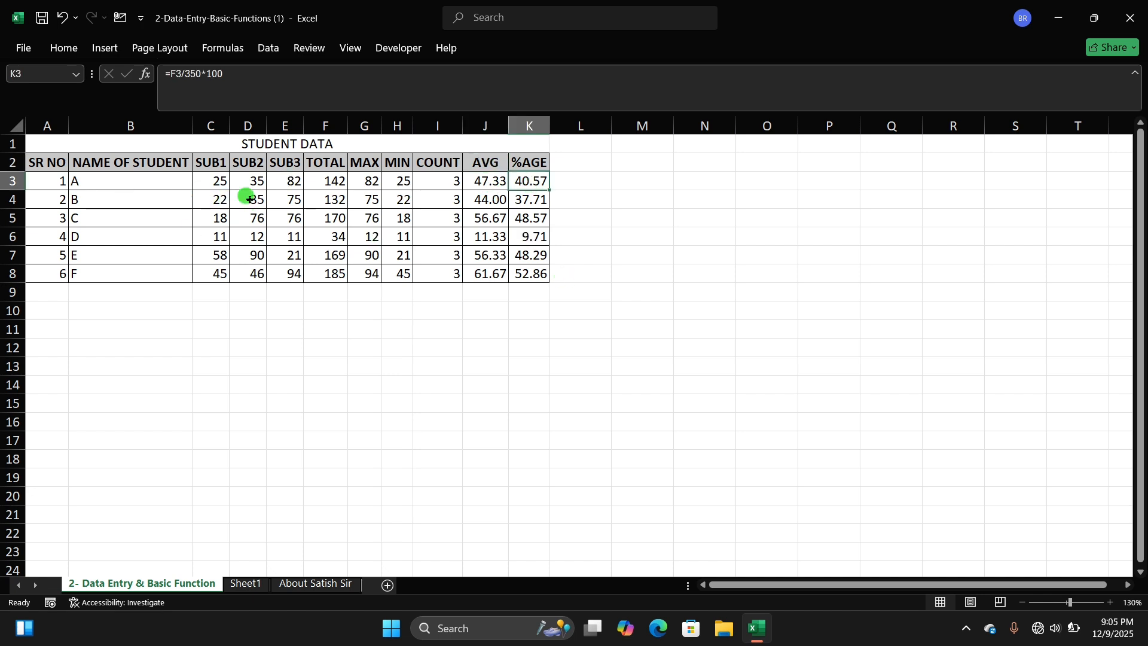
{"action": "left_click_drag", "start_coordinate": [249, 199], "coordinate": [286, 220]}
{"action": "left_click", "coordinate": [323, 323]}
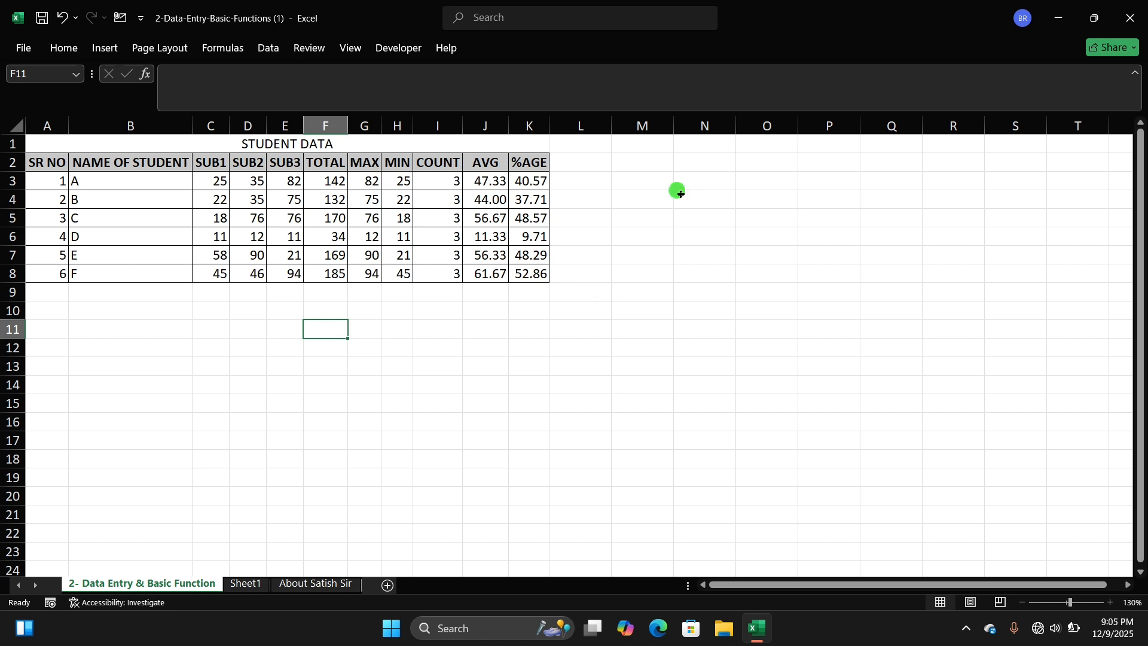
{"action": "left_click_drag", "start_coordinate": [756, 585], "coordinate": [718, 583]}
{"action": "left_click", "coordinate": [285, 145]}
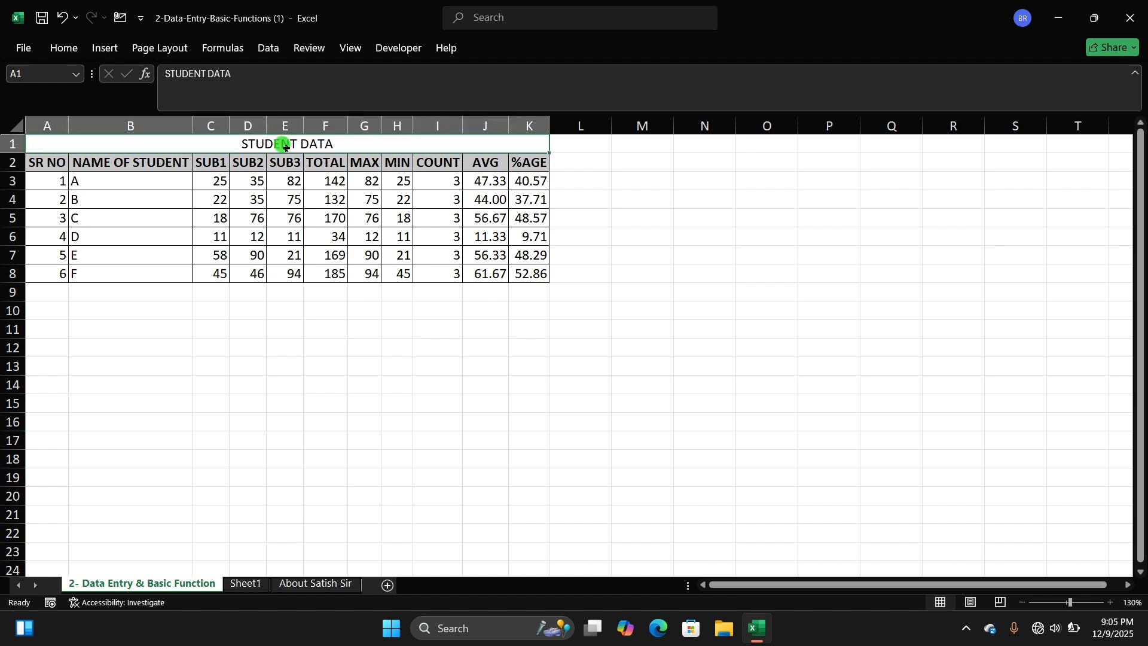
{"action": "left_click", "coordinate": [316, 160]}
{"action": "left_click", "coordinate": [268, 140]}
{"action": "left_click", "coordinate": [396, 236]}
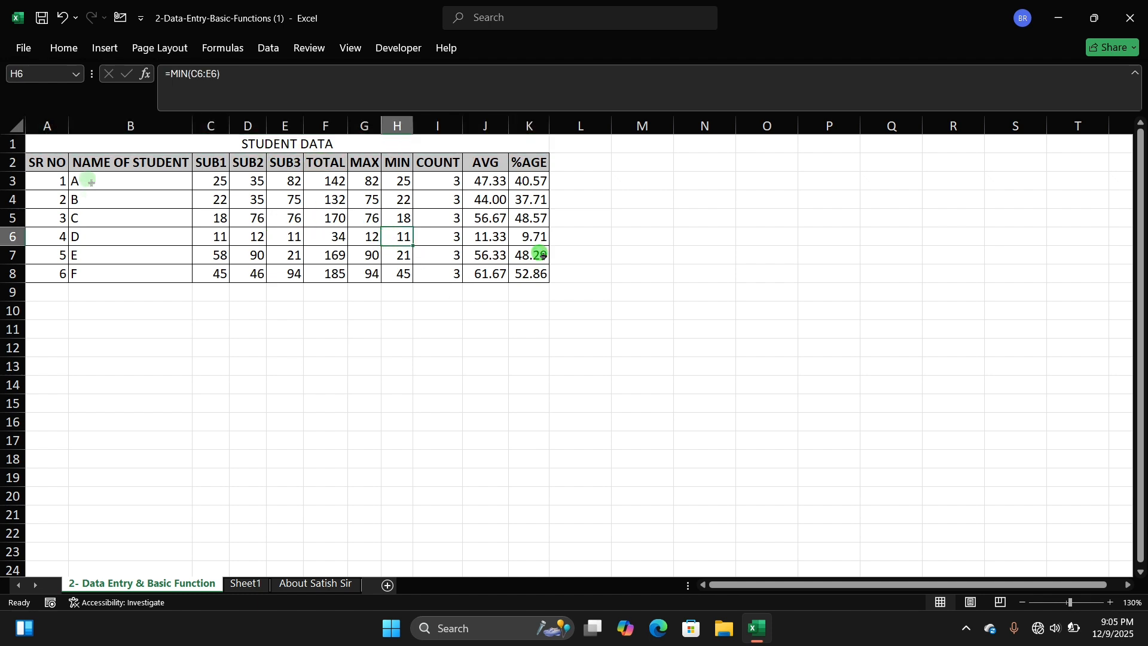
{"action": "left_click_drag", "start_coordinate": [47, 163], "coordinate": [529, 273]}
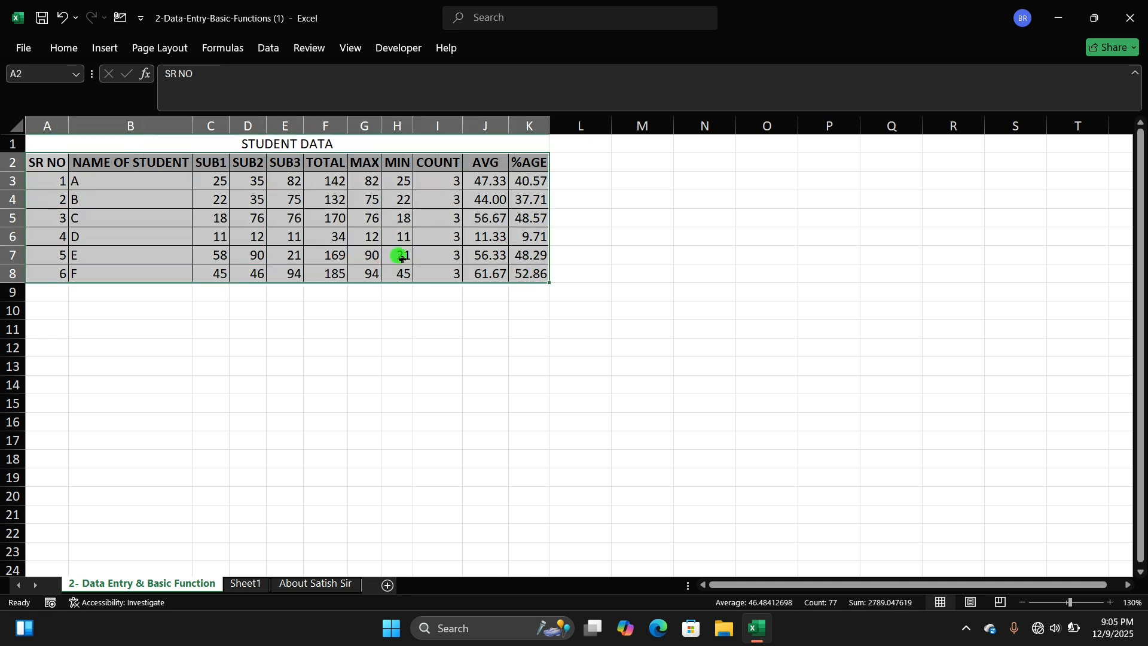
Review each column header from SR NO to %AGE, the AVG formula and the title of the student table
{"action": "left_click", "coordinate": [47, 167]}
{"action": "left_click", "coordinate": [135, 165]}
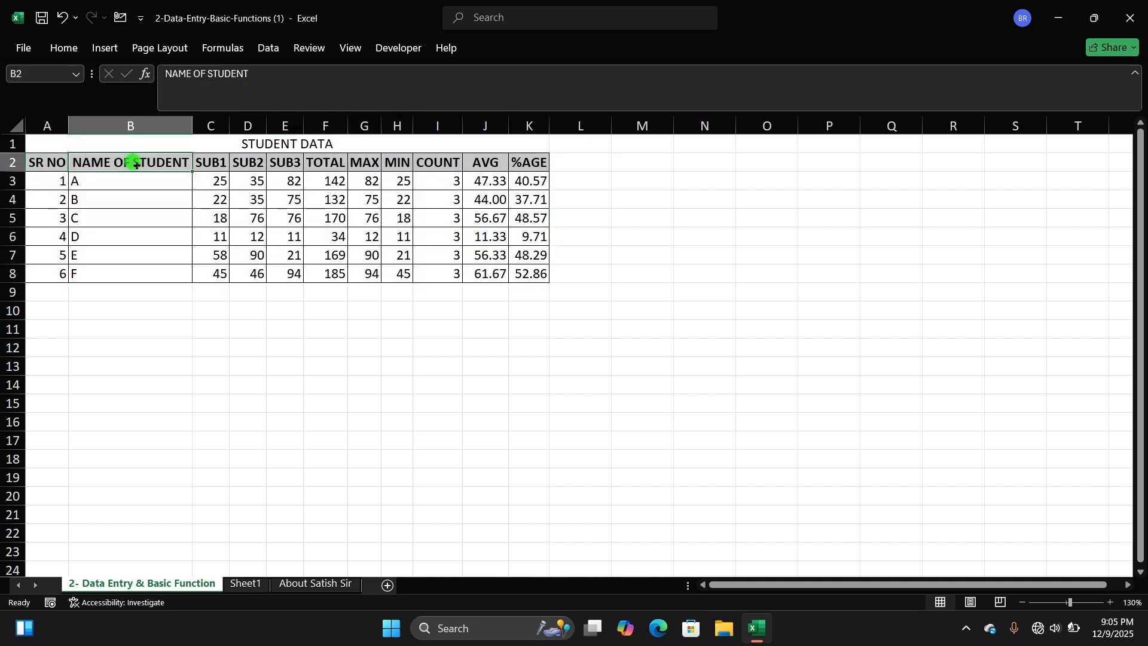
{"action": "left_click", "coordinate": [212, 166]}
{"action": "left_click", "coordinate": [297, 167]}
{"action": "left_click", "coordinate": [327, 167]}
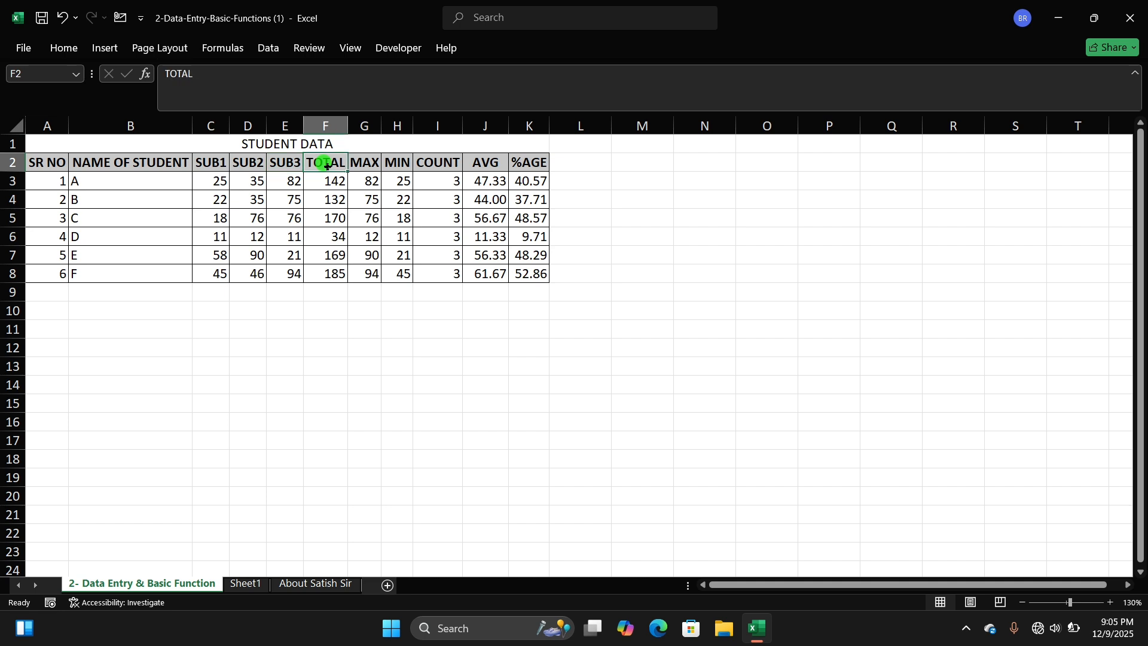
{"action": "left_click", "coordinate": [370, 167]}
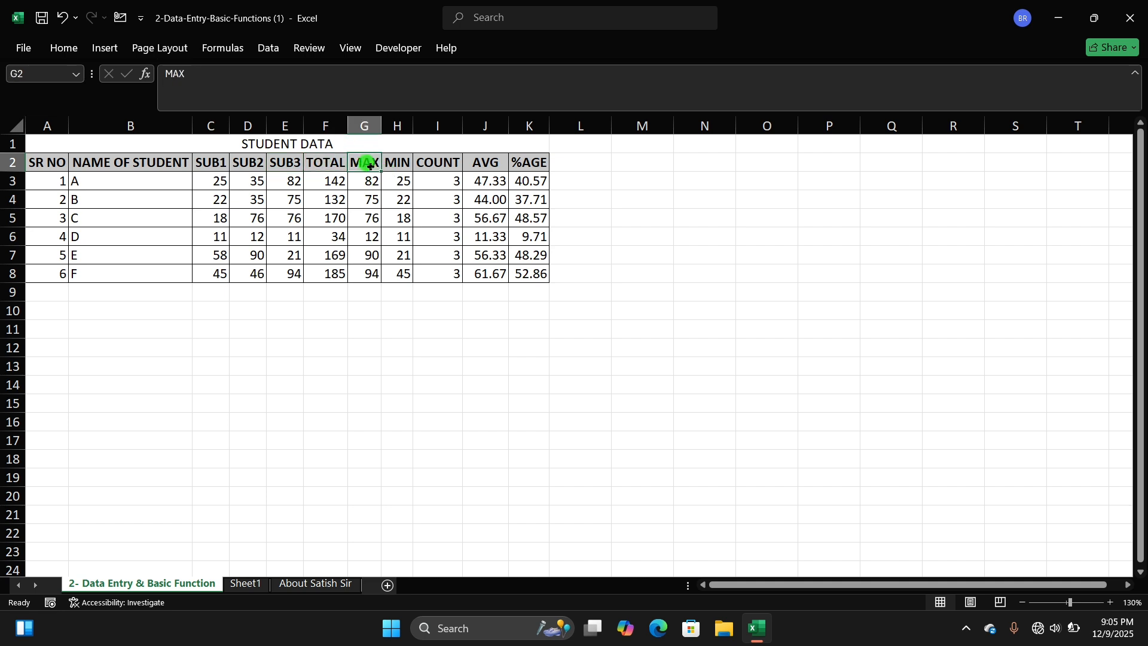
{"action": "left_click", "coordinate": [397, 166]}
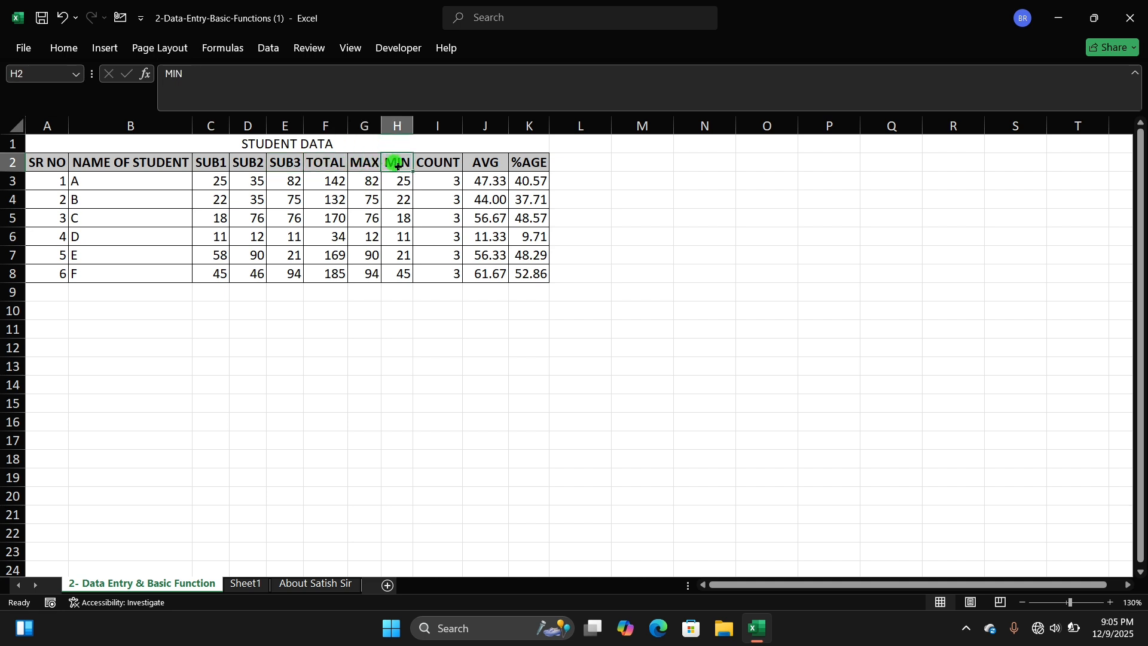
{"action": "left_click", "coordinate": [449, 168]}
{"action": "left_click", "coordinate": [492, 187]}
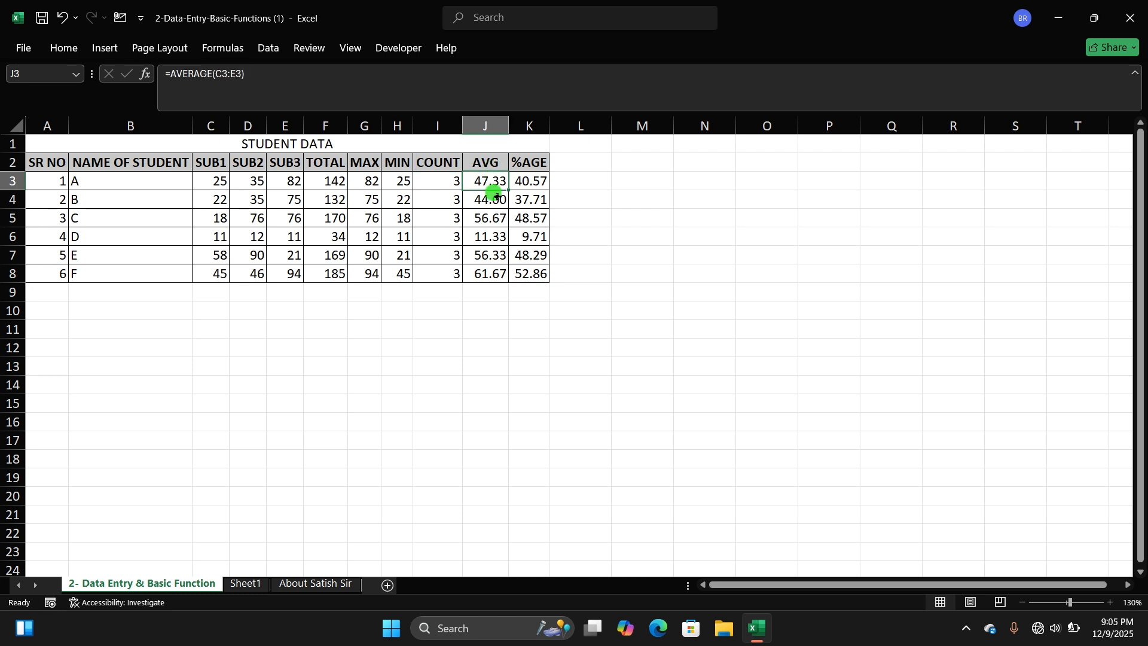
{"action": "left_click", "coordinate": [527, 161]}
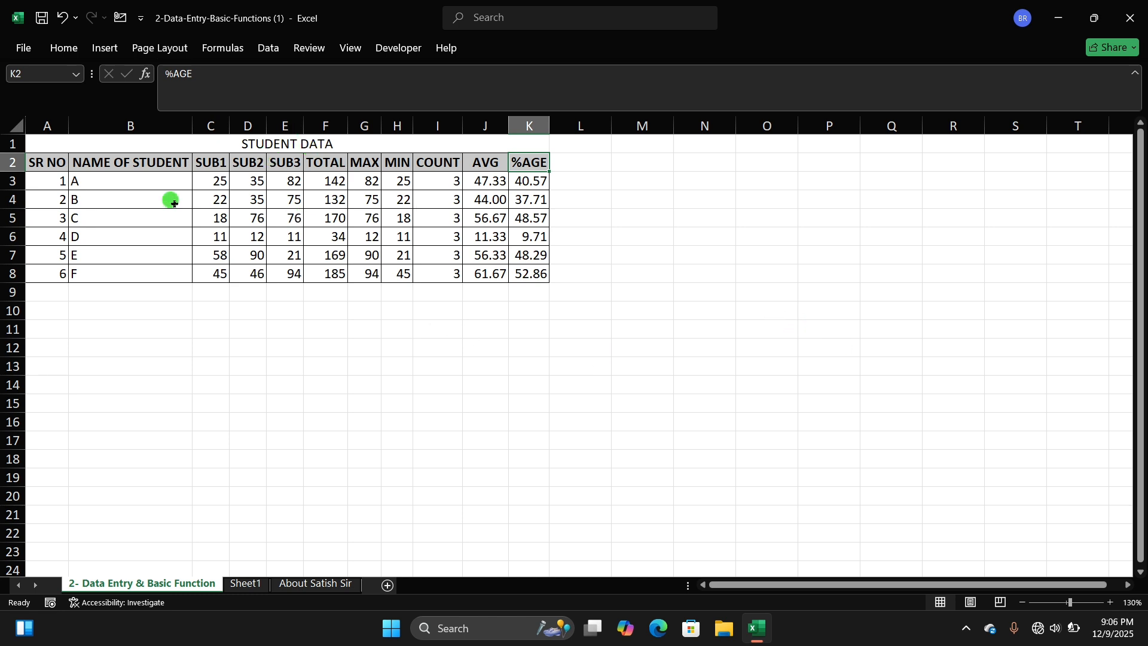
{"action": "left_click_drag", "start_coordinate": [58, 162], "coordinate": [531, 274]}
{"action": "left_click", "coordinate": [285, 141]}
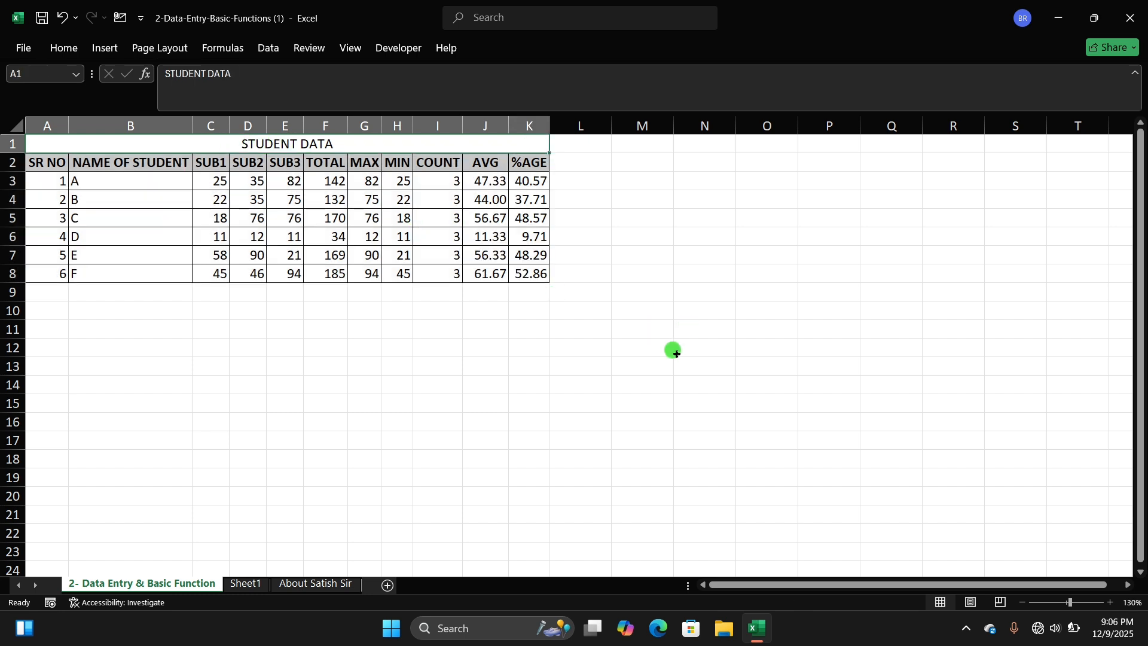
{"action": "left_click", "coordinate": [648, 332]}
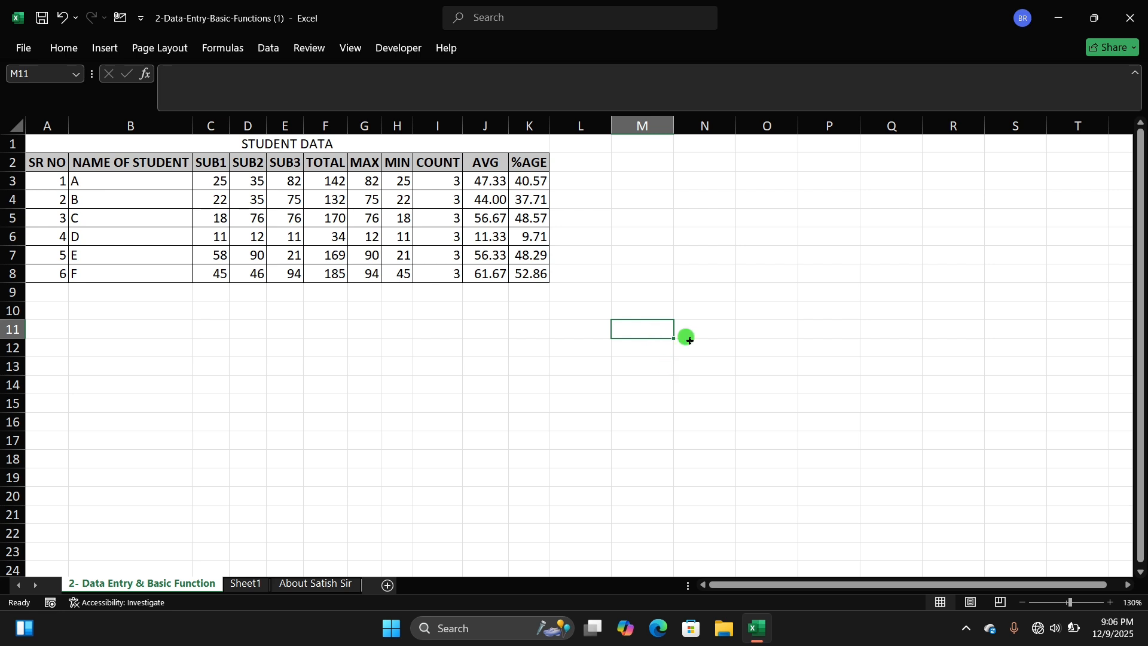
{"action": "left_click", "coordinate": [696, 342]}
{"action": "left_click", "coordinate": [760, 333]}
{"action": "left_click", "coordinate": [843, 328]}
{"action": "left_click", "coordinate": [915, 327]}
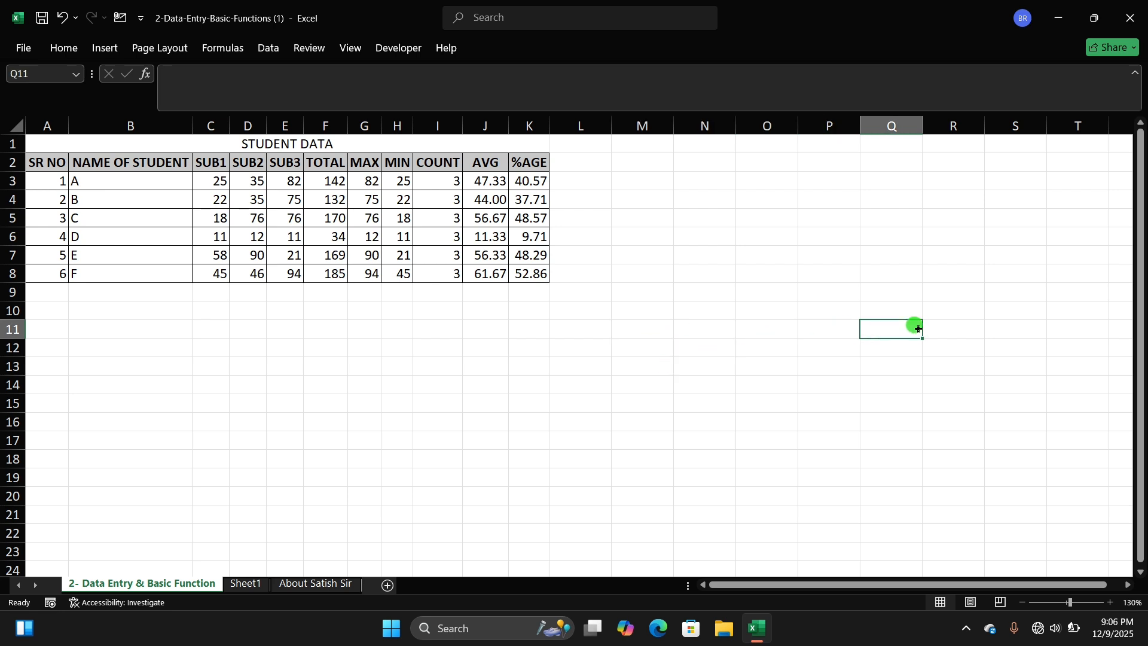
{"action": "left_click", "coordinate": [623, 333]}
{"action": "left_click_drag", "start_coordinate": [625, 335], "coordinate": [1018, 329]}
{"action": "left_click", "coordinate": [972, 361]}
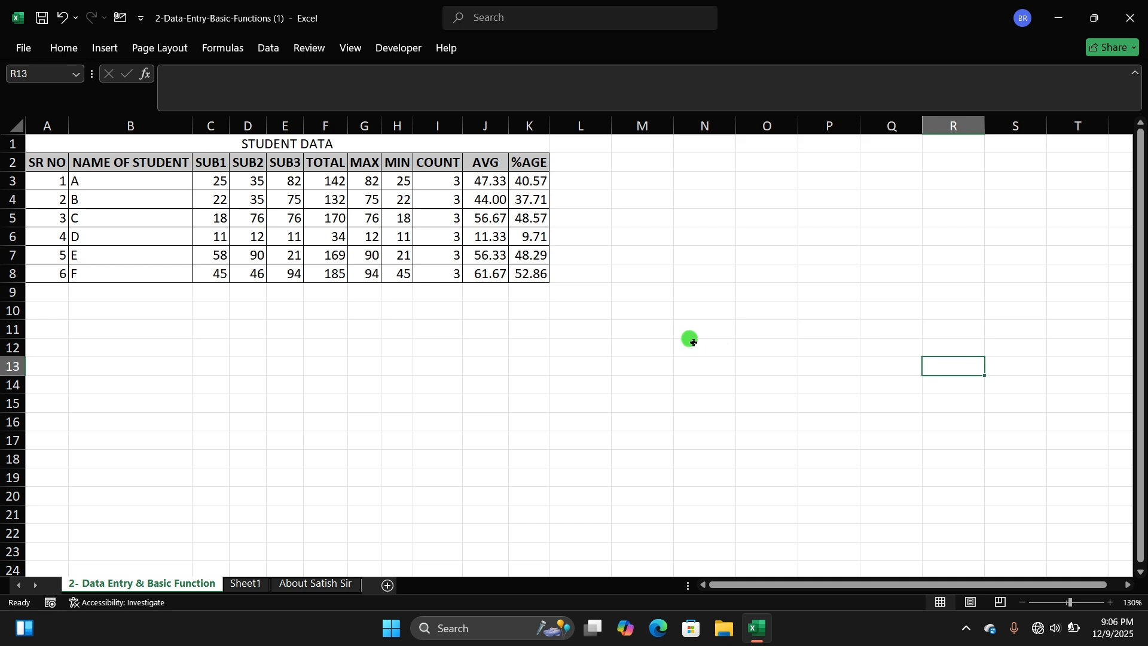
{"action": "left_click_drag", "start_coordinate": [663, 333], "coordinate": [966, 325]}
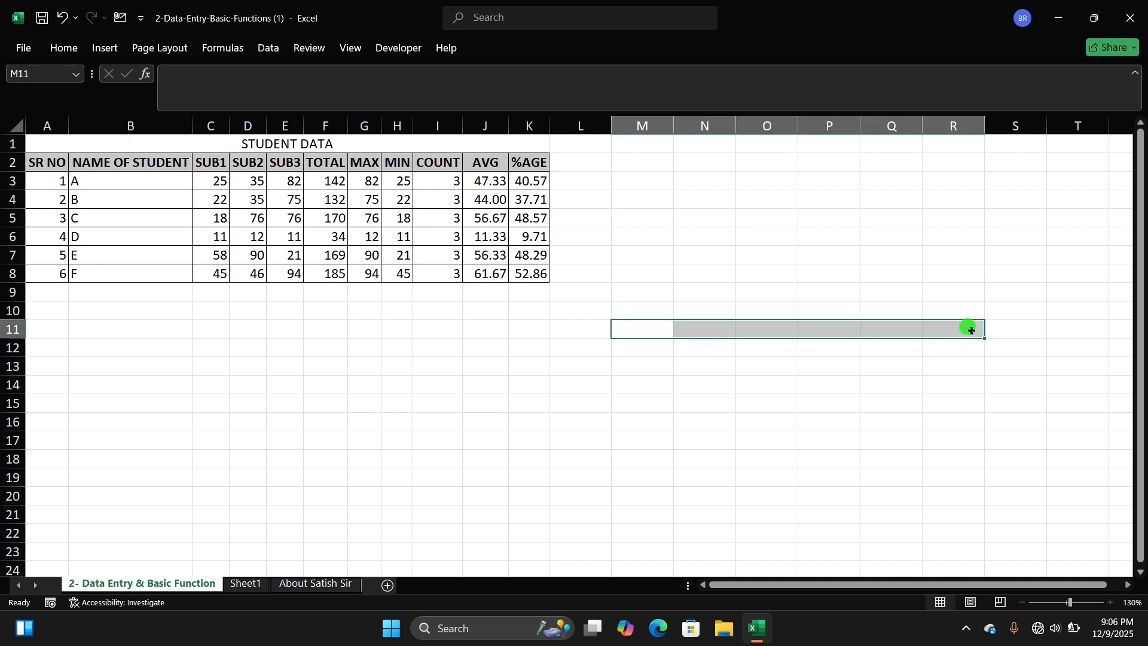
{"action": "left_click", "coordinate": [649, 382]}
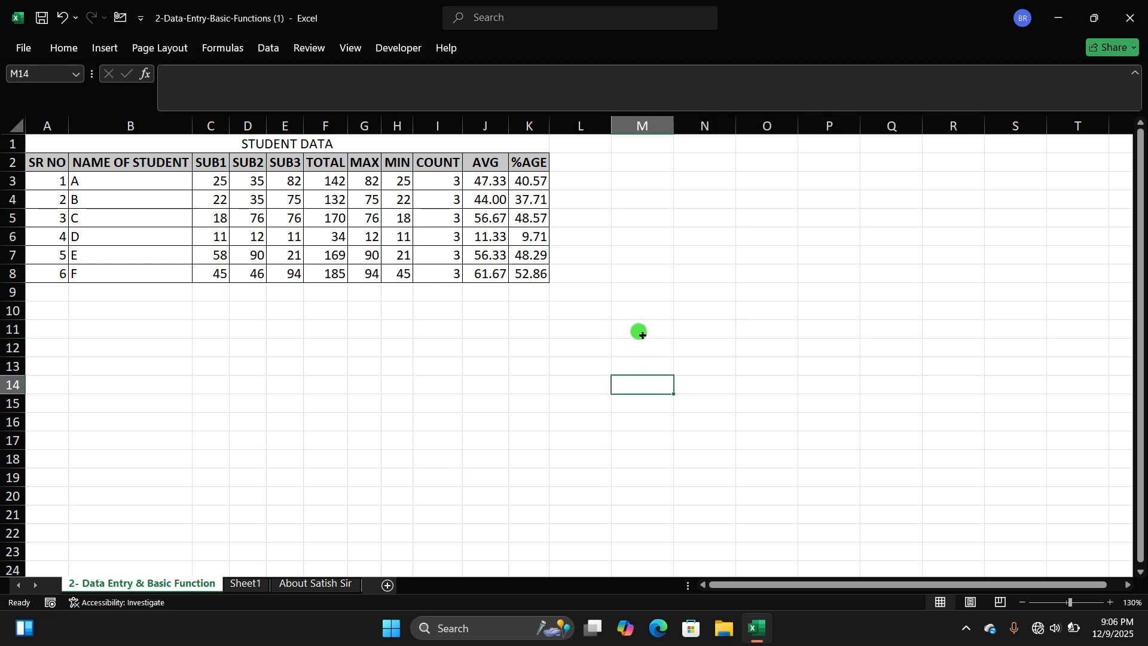
Merge and center cells M11:S11 to make the title row of a new table
{"action": "left_click_drag", "start_coordinate": [638, 331], "coordinate": [1005, 330]}
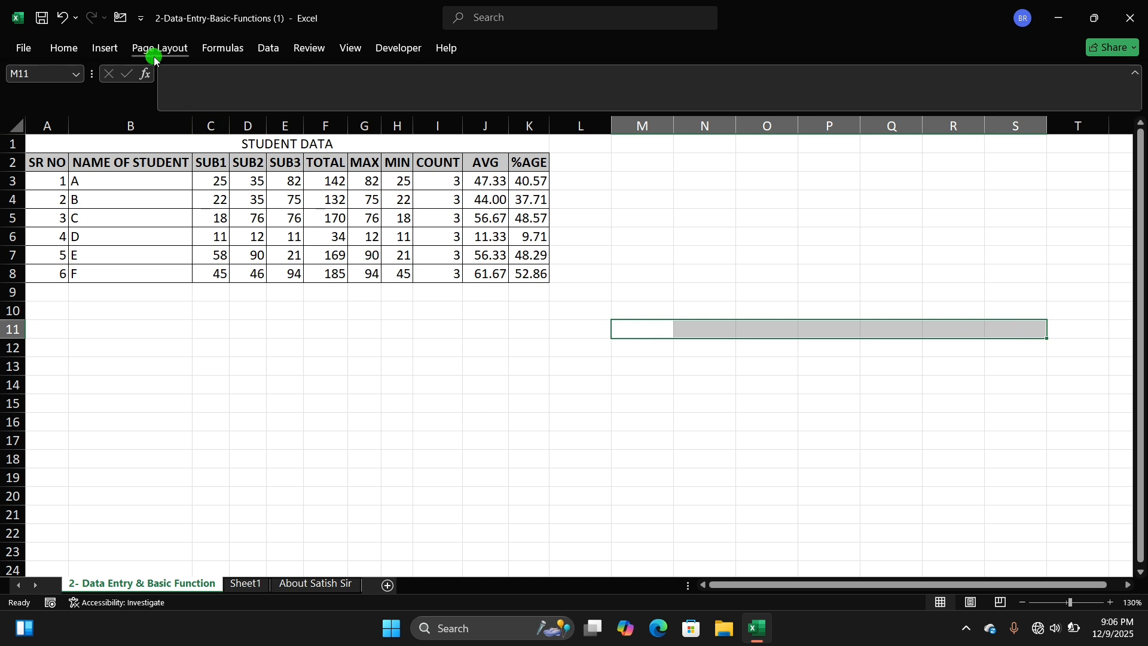
{"action": "left_click", "coordinate": [67, 50]}
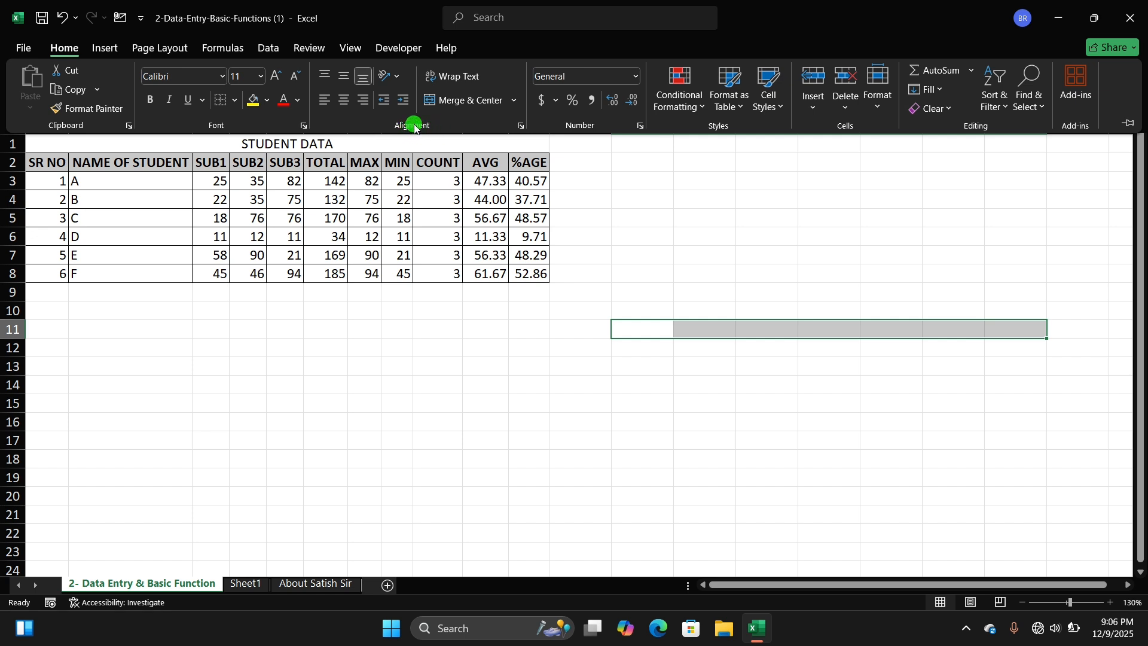
{"action": "left_click", "coordinate": [514, 102]}
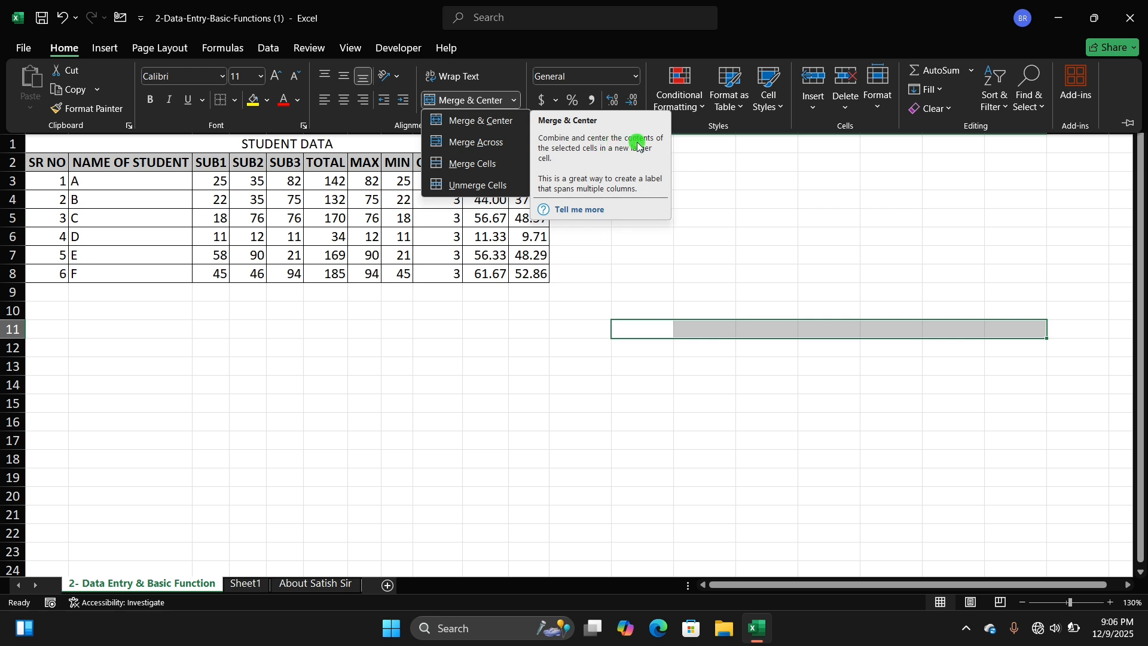
{"action": "left_click", "coordinate": [473, 101]}
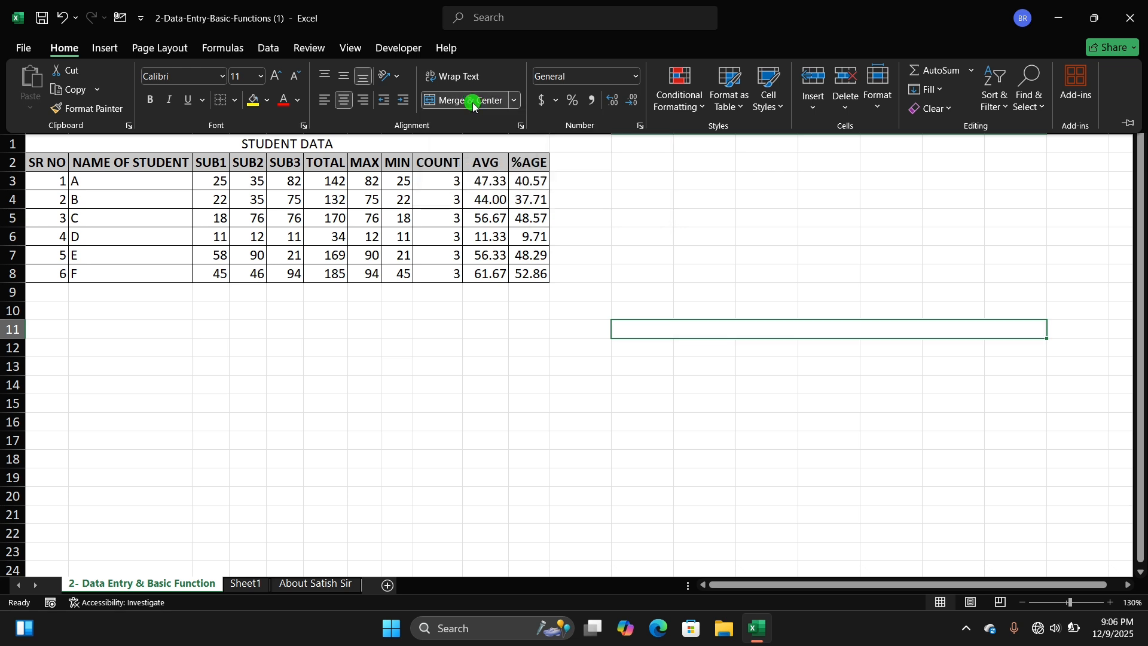
{"action": "left_click", "coordinate": [670, 348]}
{"action": "left_click", "coordinate": [719, 326]}
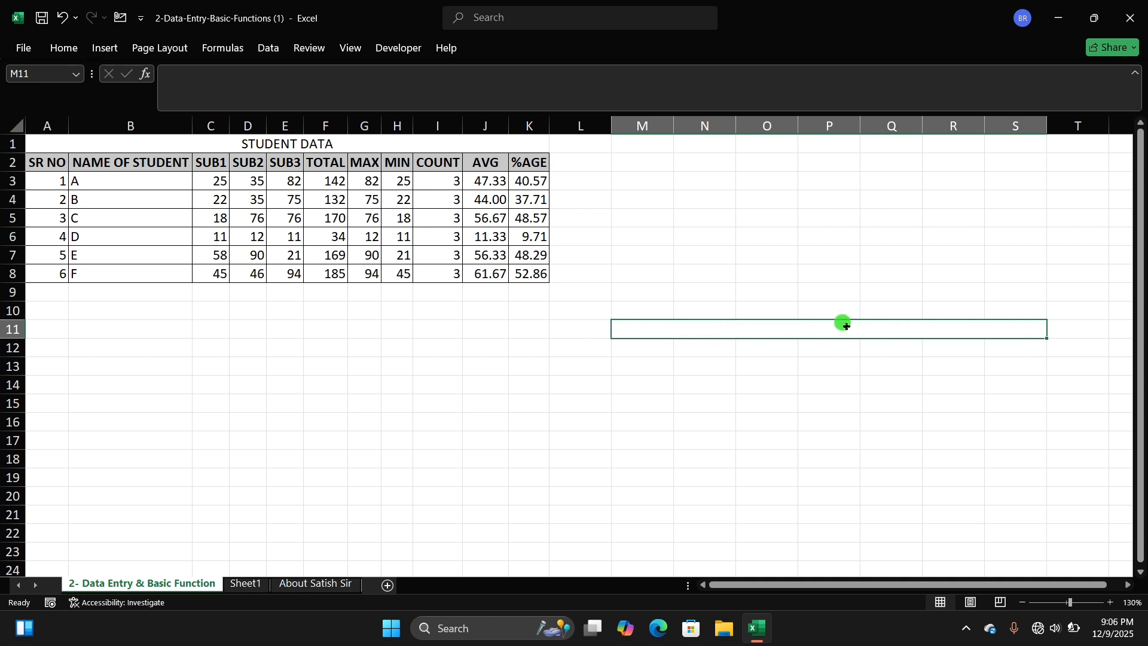
{"action": "left_click", "coordinate": [689, 317]}
{"action": "left_click", "coordinate": [656, 312]}
{"action": "left_click", "coordinate": [784, 312]}
{"action": "left_click", "coordinate": [870, 314]}
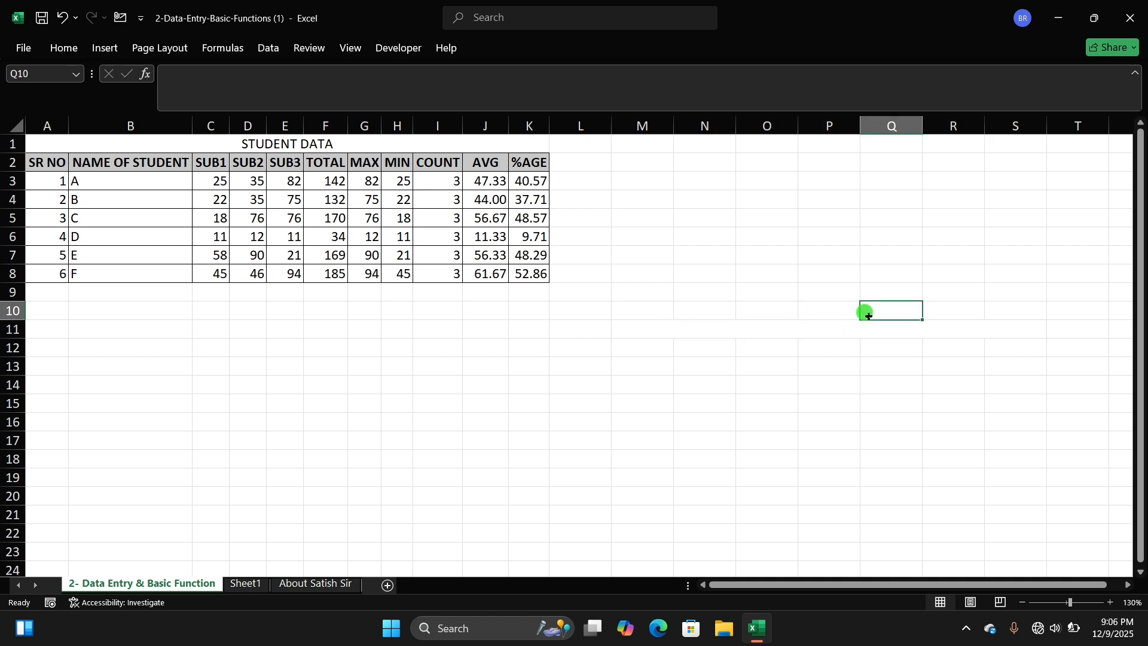
Enter STUDENT DATA as the title in the merged cell M11:S11
{"action": "left_click", "coordinate": [666, 328]}
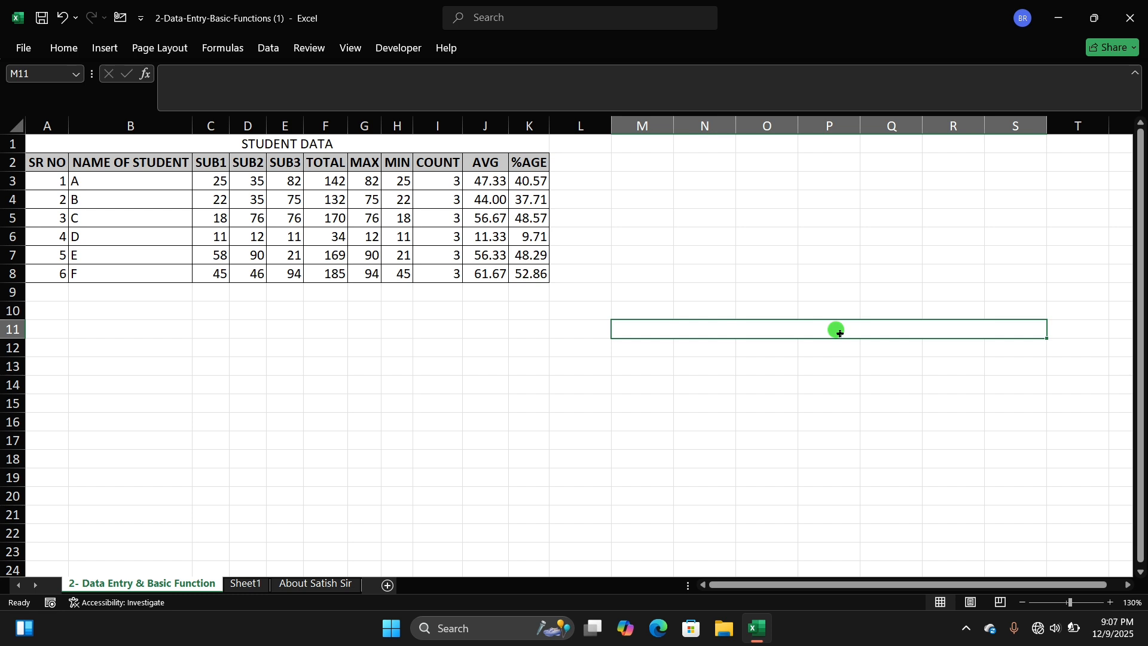
{"action": "type", "text": "STU"}
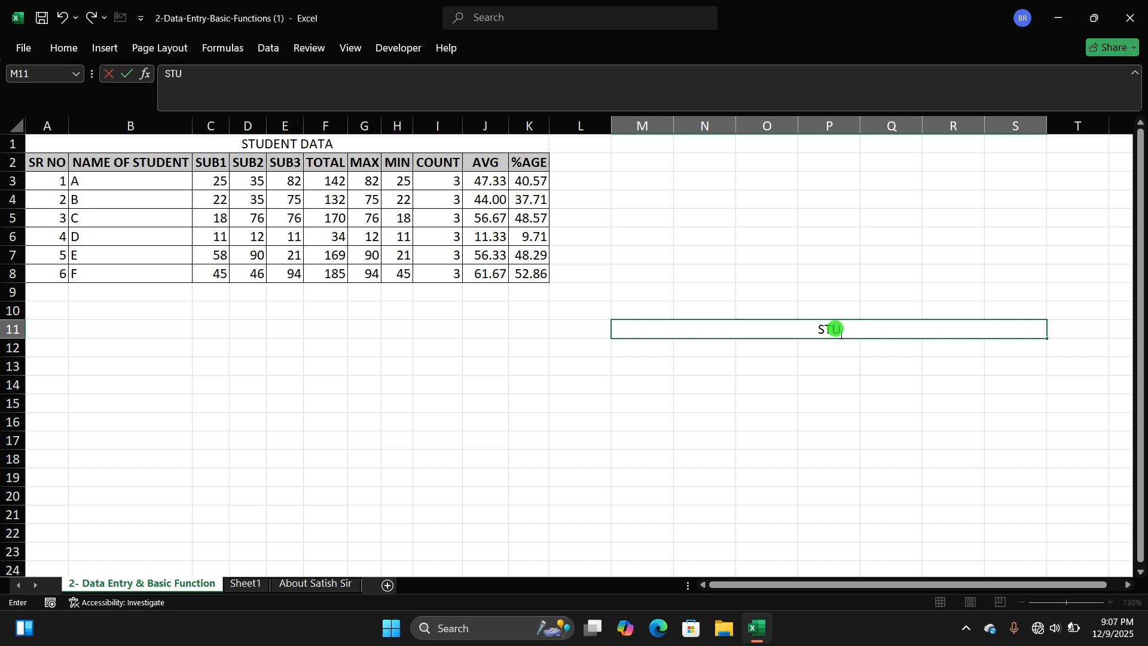
{"action": "type", "text": "DENT DATA"}
{"action": "left_click", "coordinate": [890, 384]}
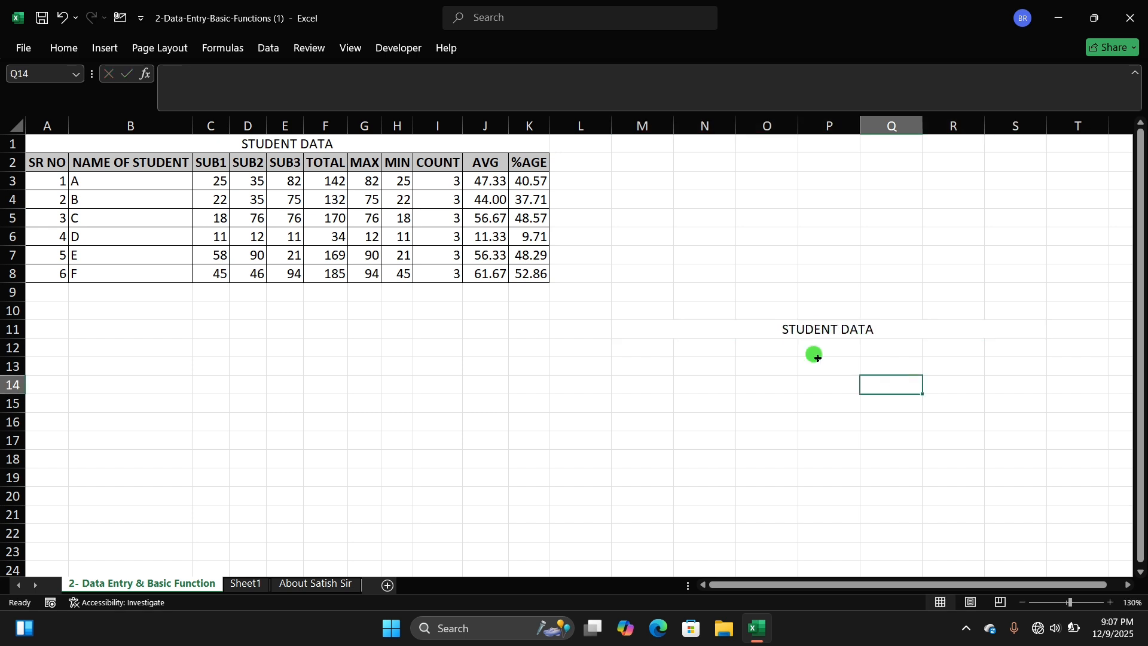
{"action": "left_click", "coordinate": [823, 329]}
{"action": "left_click", "coordinate": [933, 344]}
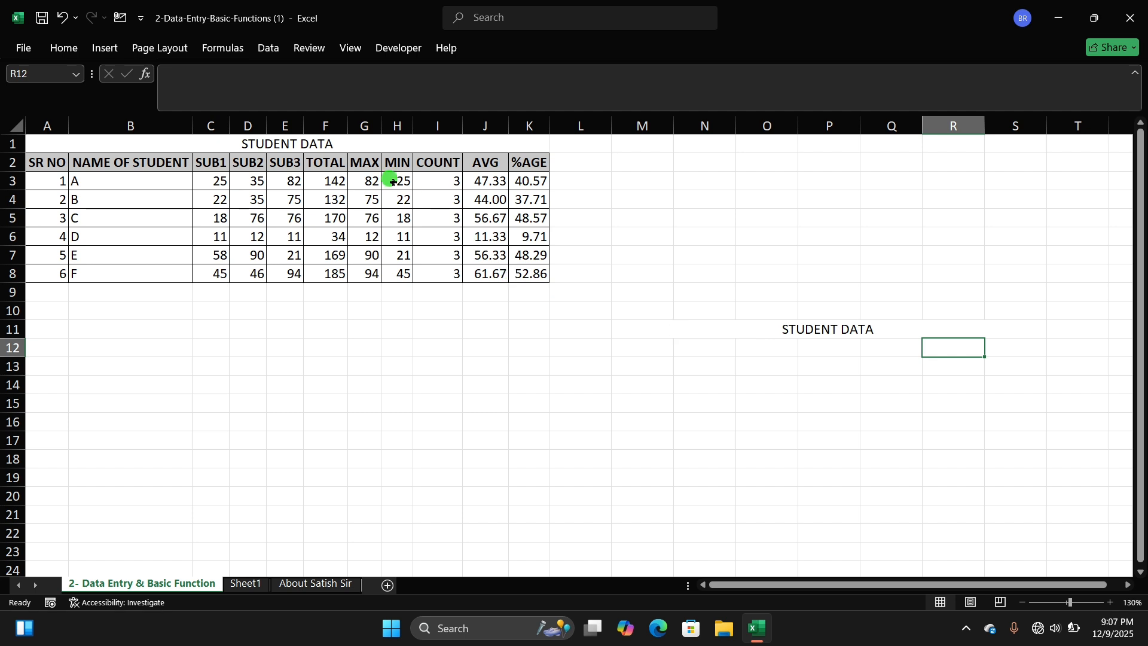
{"action": "left_click", "coordinate": [341, 143]}
{"action": "left_click", "coordinate": [843, 327]}
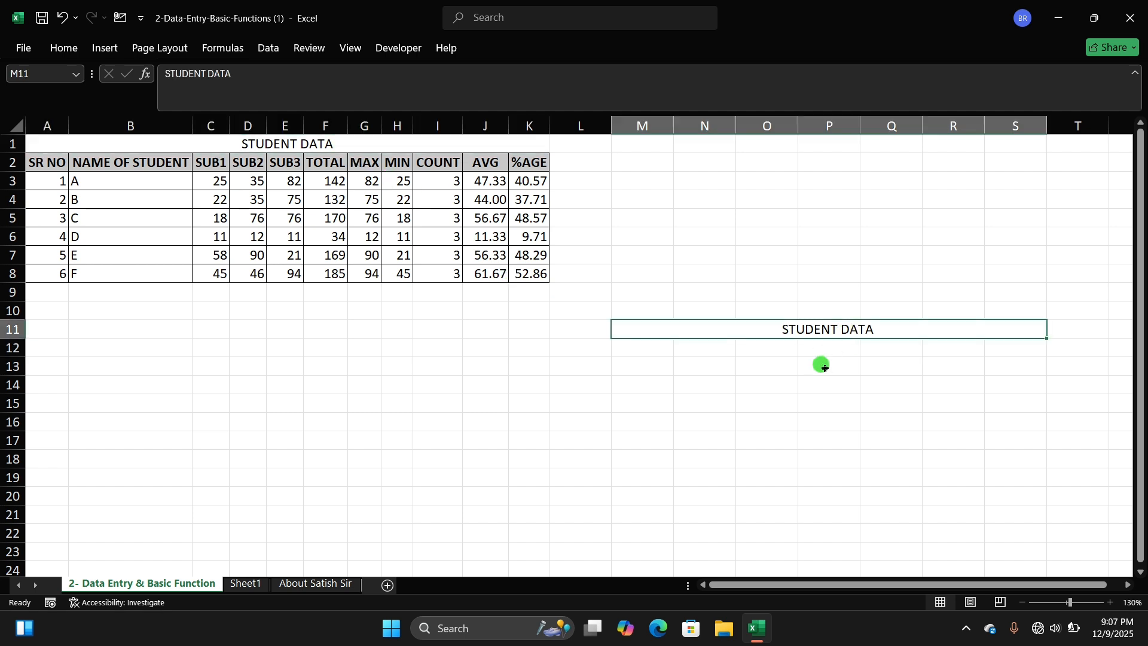
{"action": "left_click_drag", "start_coordinate": [890, 584], "coordinate": [901, 586]}
{"action": "left_click_drag", "start_coordinate": [755, 585], "coordinate": [740, 585]}
Enter the first column header SL NO in cell M13, below the new table's title
{"action": "left_click", "coordinate": [40, 159]}
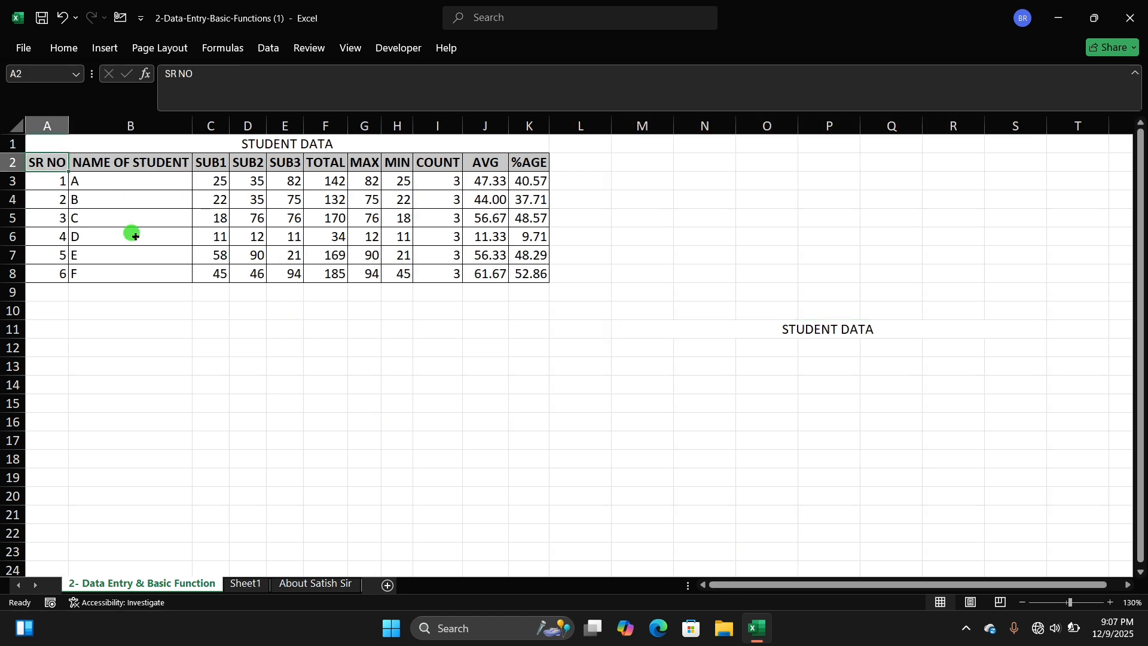
{"action": "left_click", "coordinate": [620, 326]}
{"action": "left_click", "coordinate": [650, 349]}
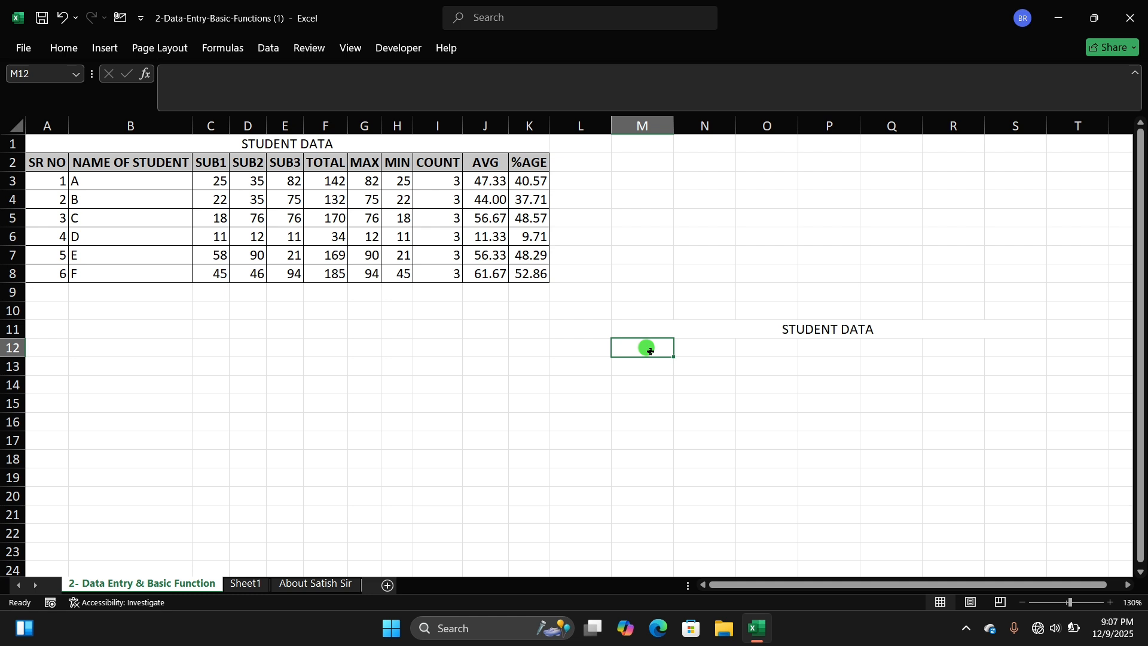
{"action": "left_click", "coordinate": [642, 366]}
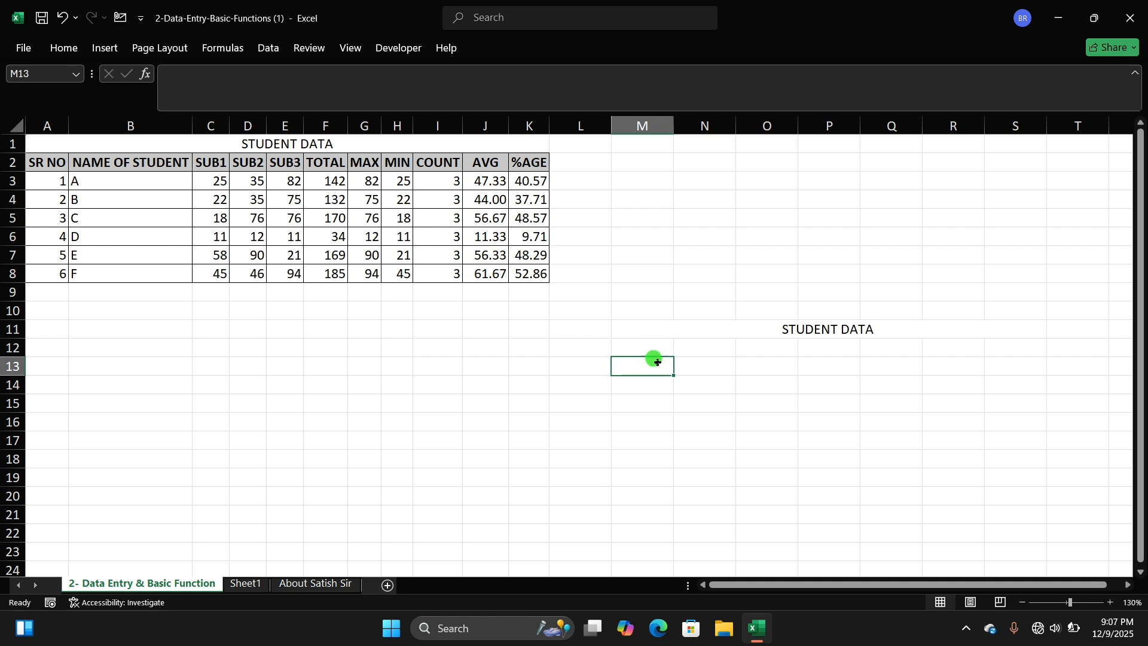
{"action": "type", "text": "SL"}
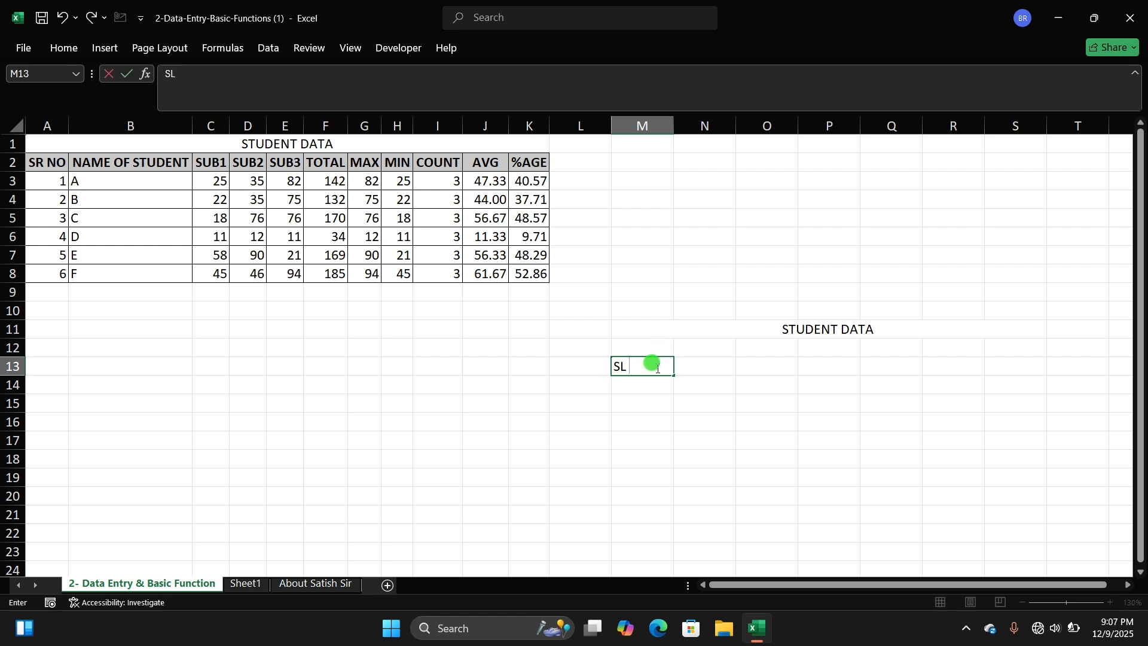
{"action": "type", "text": " NO"}
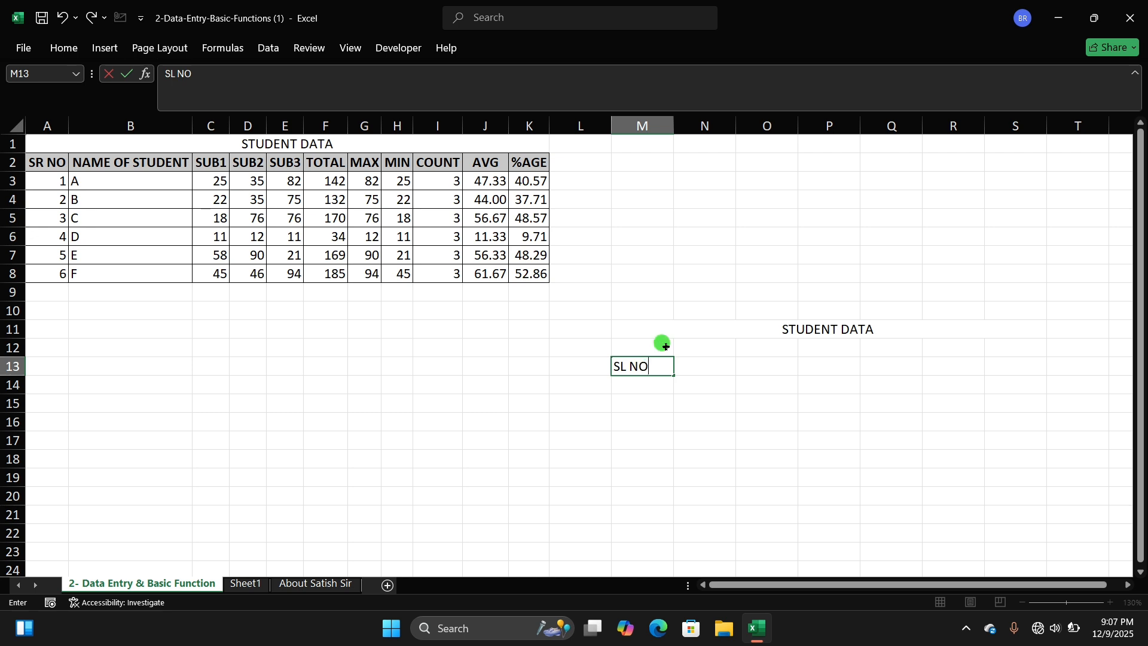
{"action": "left_click", "coordinate": [679, 383]}
{"action": "left_click", "coordinate": [640, 379]}
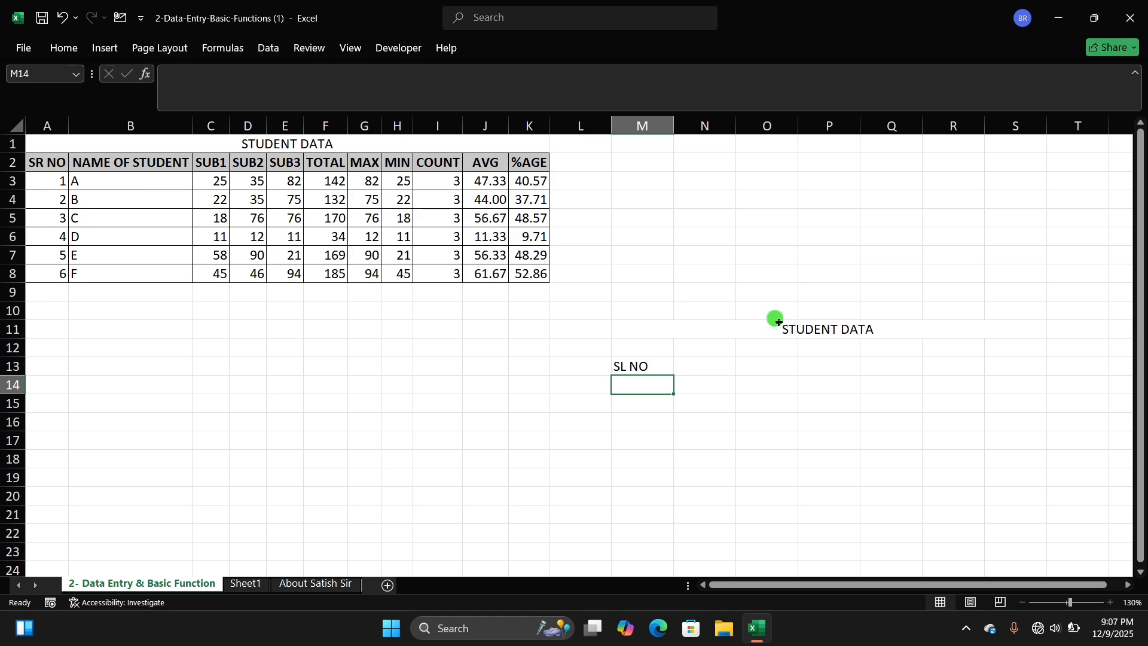
{"action": "left_click", "coordinate": [616, 329]}
{"action": "left_click", "coordinate": [627, 293]}
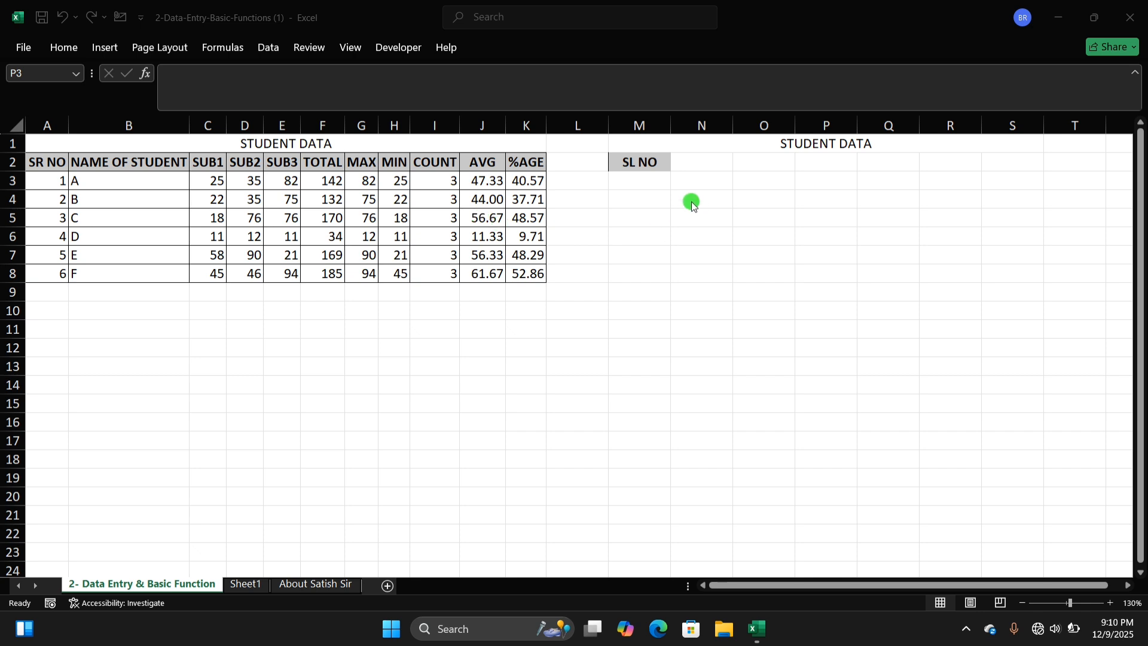
Review the new table's title and SL NO header, the original NAME OF STUDENT header and the empty header cells from N2 onward
{"action": "left_click", "coordinate": [652, 162]}
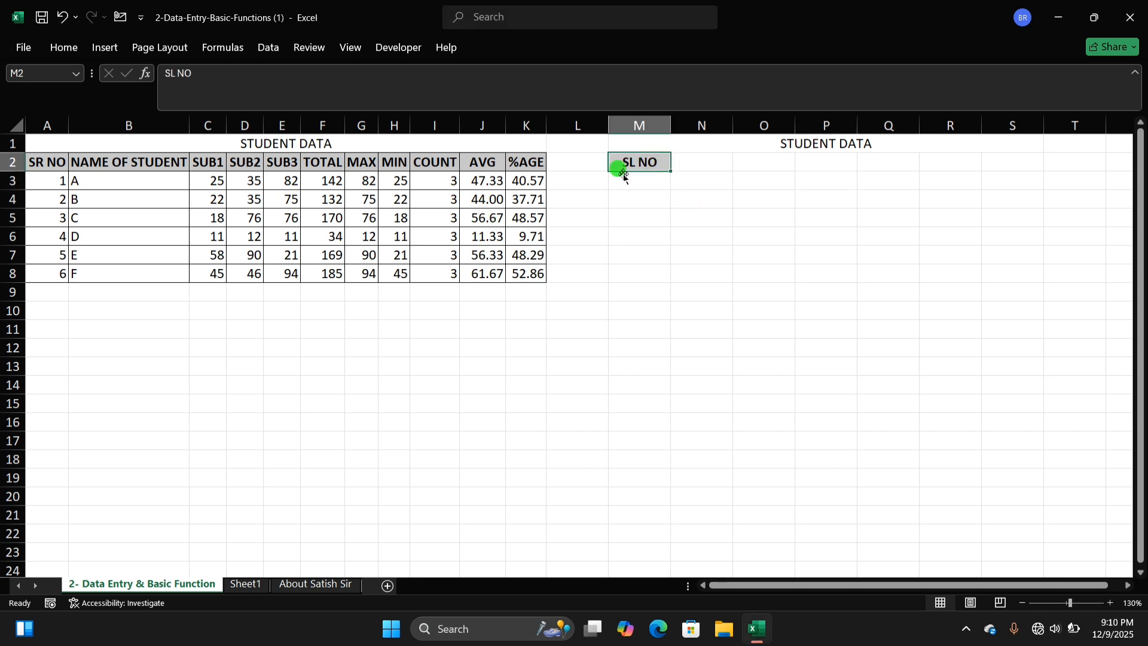
{"action": "left_click", "coordinate": [808, 144]}
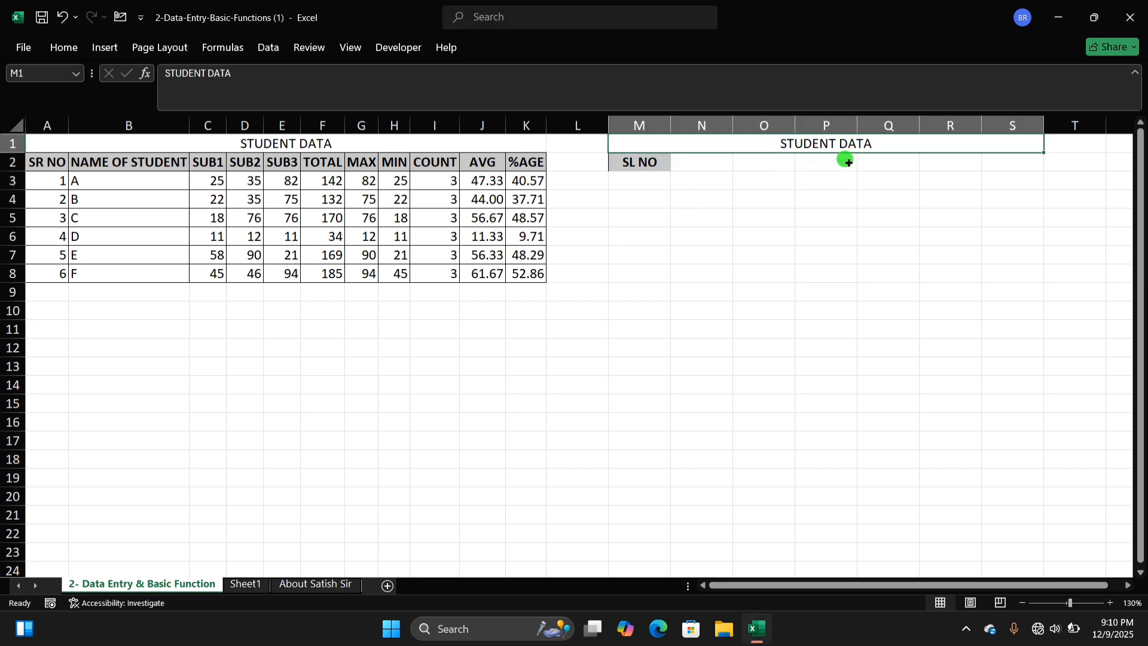
{"action": "left_click", "coordinate": [634, 166]}
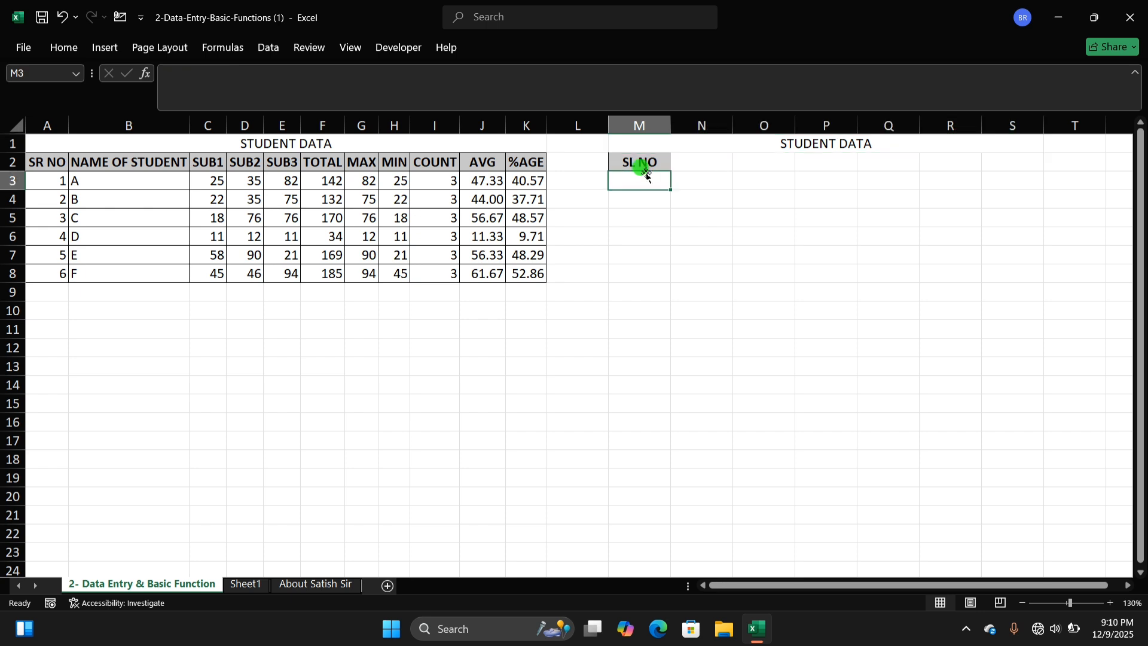
{"action": "left_click", "coordinate": [116, 164]}
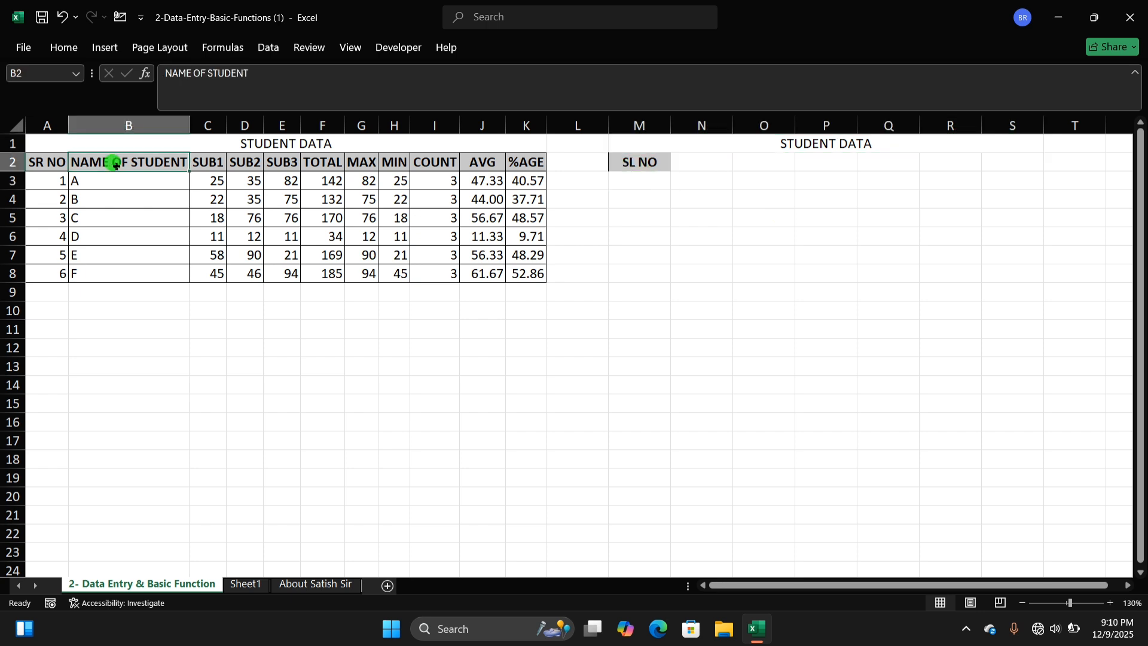
{"action": "left_click", "coordinate": [690, 166]}
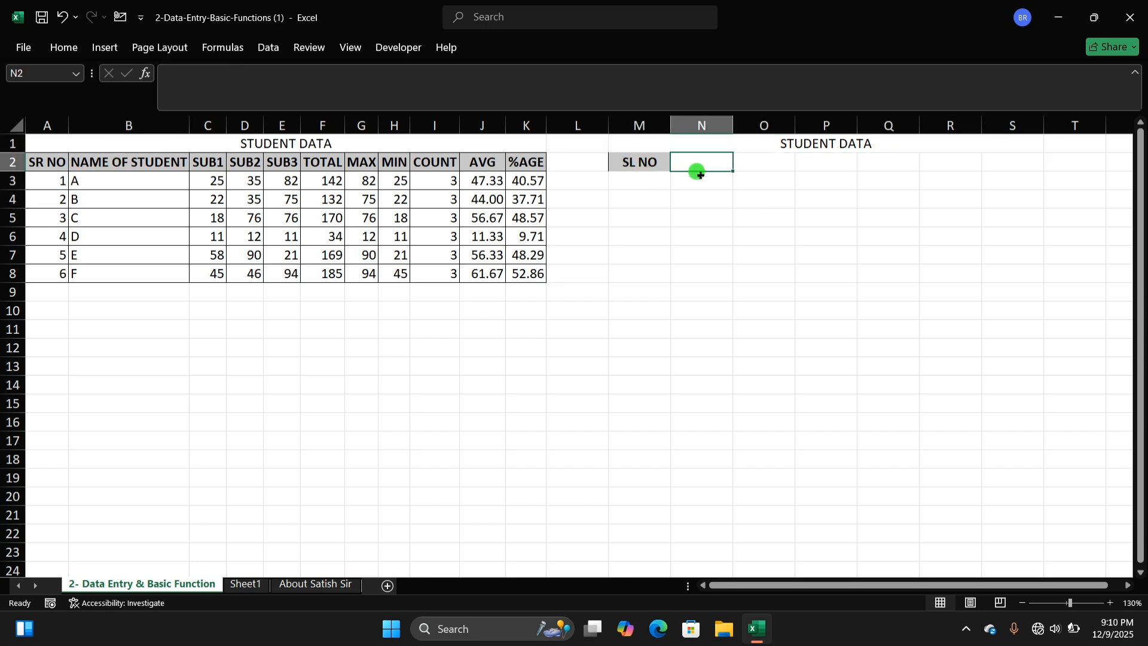
{"action": "key", "text": "Left"}
{"action": "key", "text": "Right"}
{"action": "key", "text": "Right"}
{"action": "key", "text": "Right"}
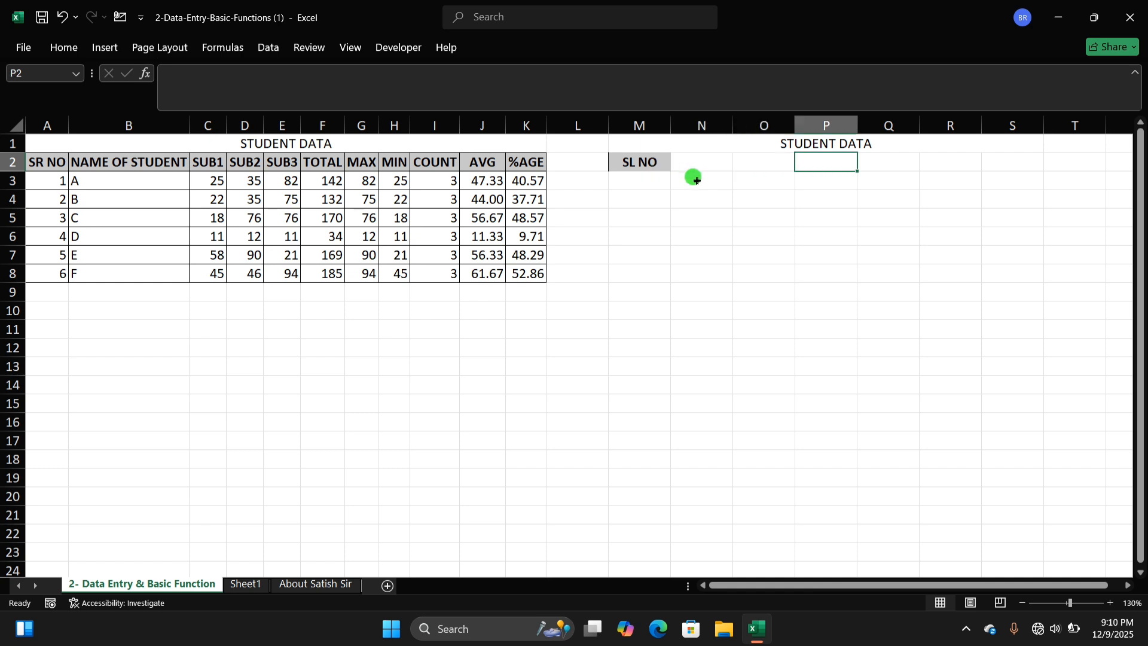
{"action": "key", "text": "Right"}
Enter the header NAME OF STUDENT in cell N2, next to SL NO
{"action": "left_click", "coordinate": [662, 161]}
{"action": "key", "text": "Right"}
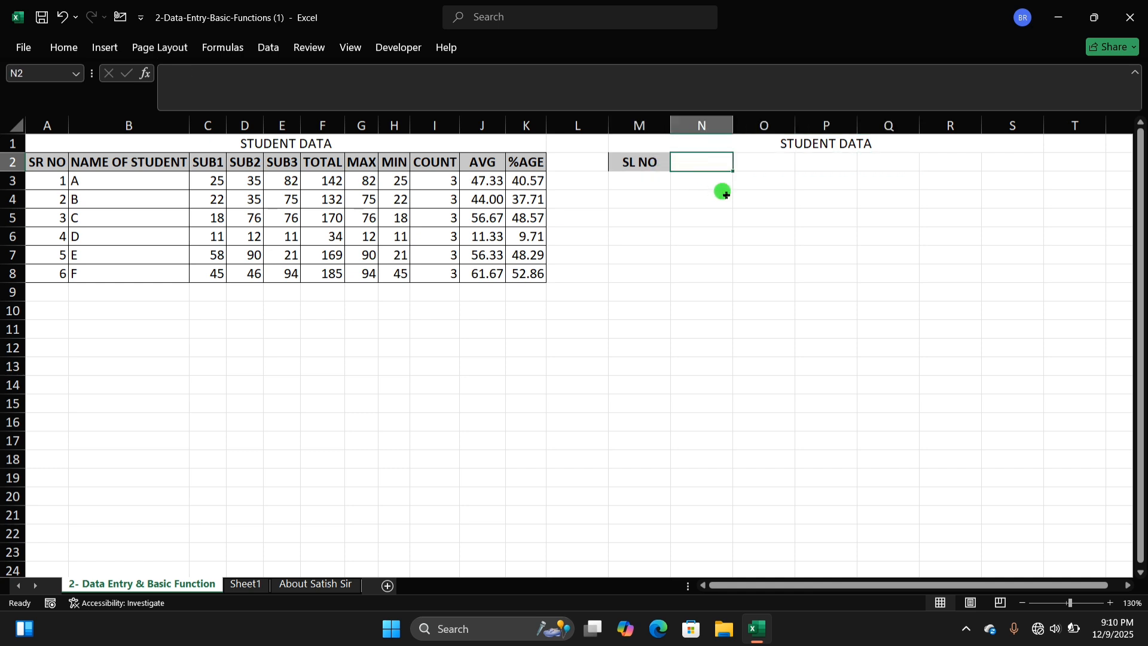
{"action": "type", "text": "STUDENT"}
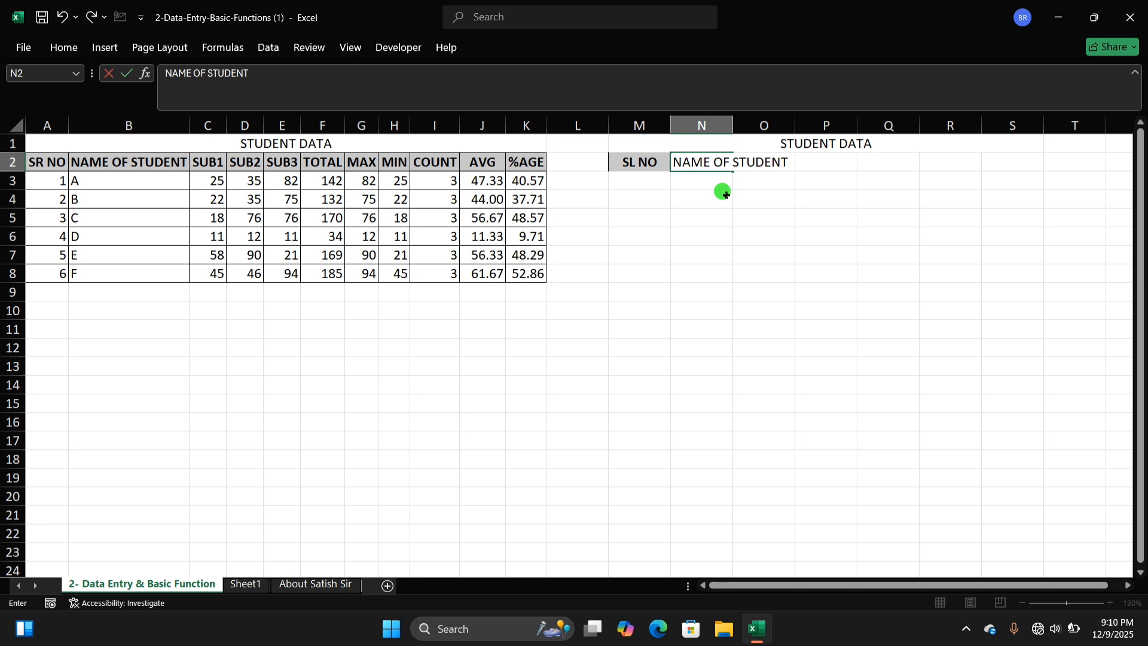
{"action": "key", "text": "Tab"}
AutoFit the width of column N to its NAME OF STUDENT header
{"action": "left_click", "coordinate": [752, 184]}
{"action": "left_click", "coordinate": [717, 160]}
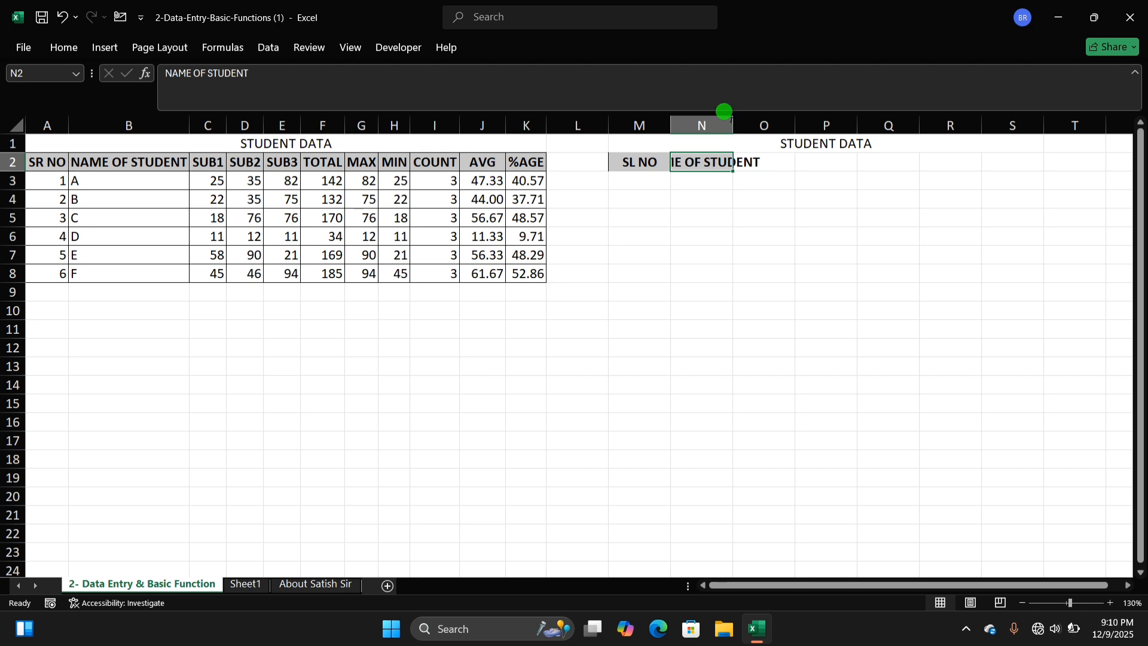
{"action": "double_click", "coordinate": [732, 120]}
{"action": "left_click", "coordinate": [772, 201]}
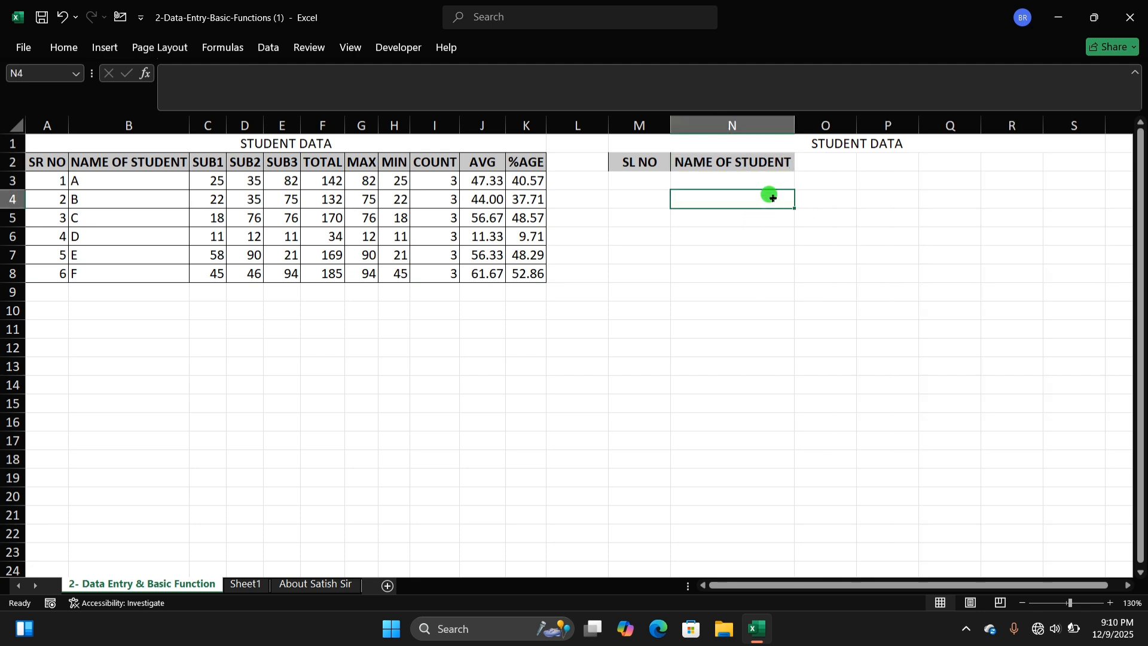
{"action": "left_click", "coordinate": [693, 158]}
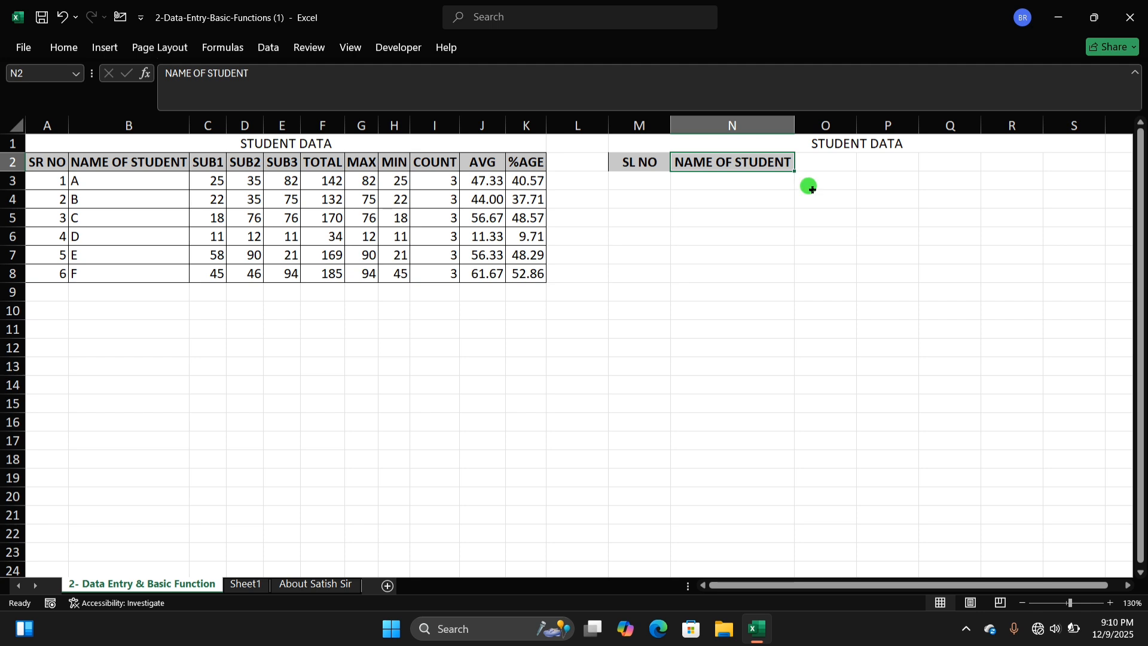
Enter the subject headers SUB 1 in cell O2 and SUB2 in cell P2
{"action": "left_click", "coordinate": [843, 166]}
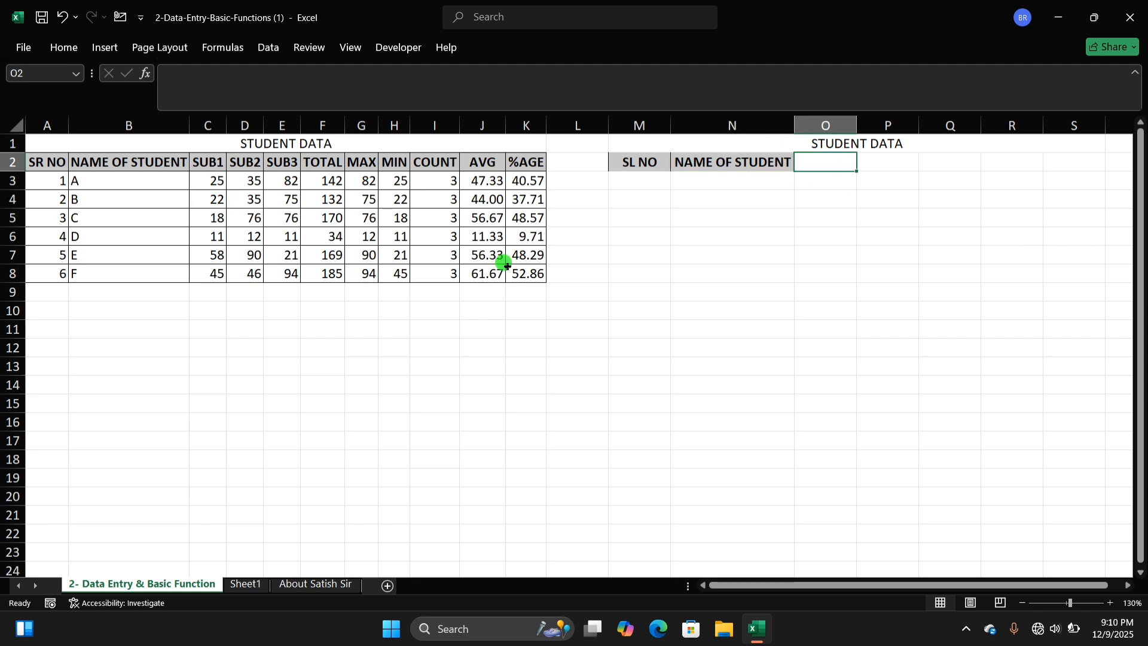
{"action": "type", "text": "SUB 1"}
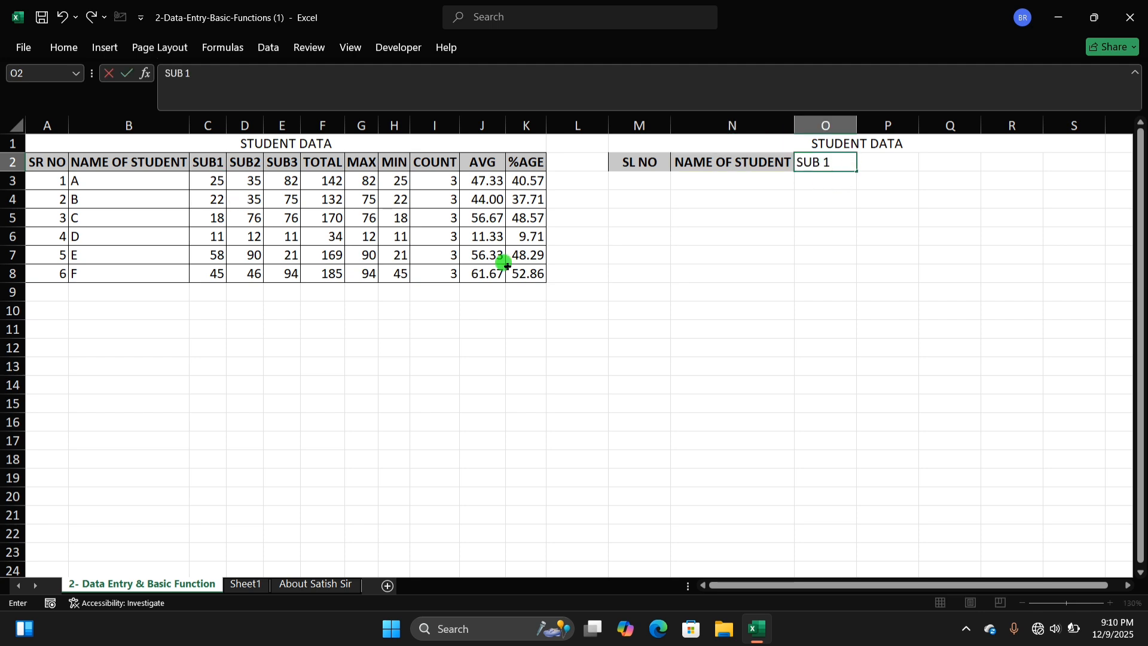
{"action": "key", "text": "Tab"}
{"action": "type", "text": "SUB"}
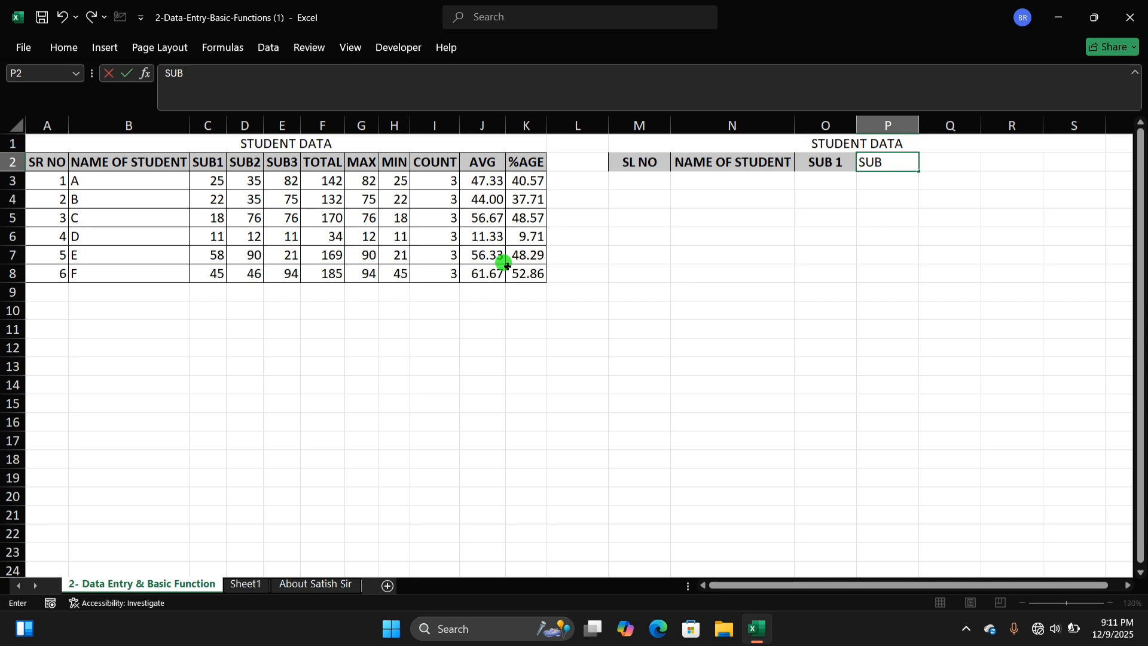
{"action": "type", "text": "2"}
{"action": "key", "text": "Tab"}
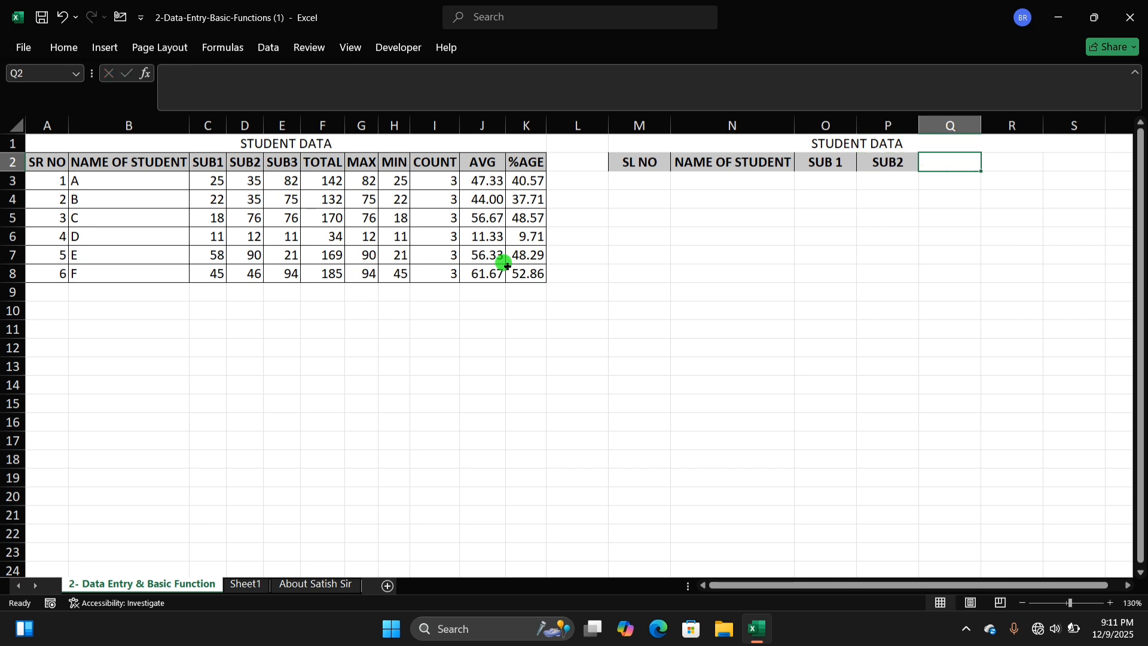
Enter the third subject header SUB3 in cell Q2
{"action": "type", "text": "SUB"}
{"action": "key", "text": "Tab"}
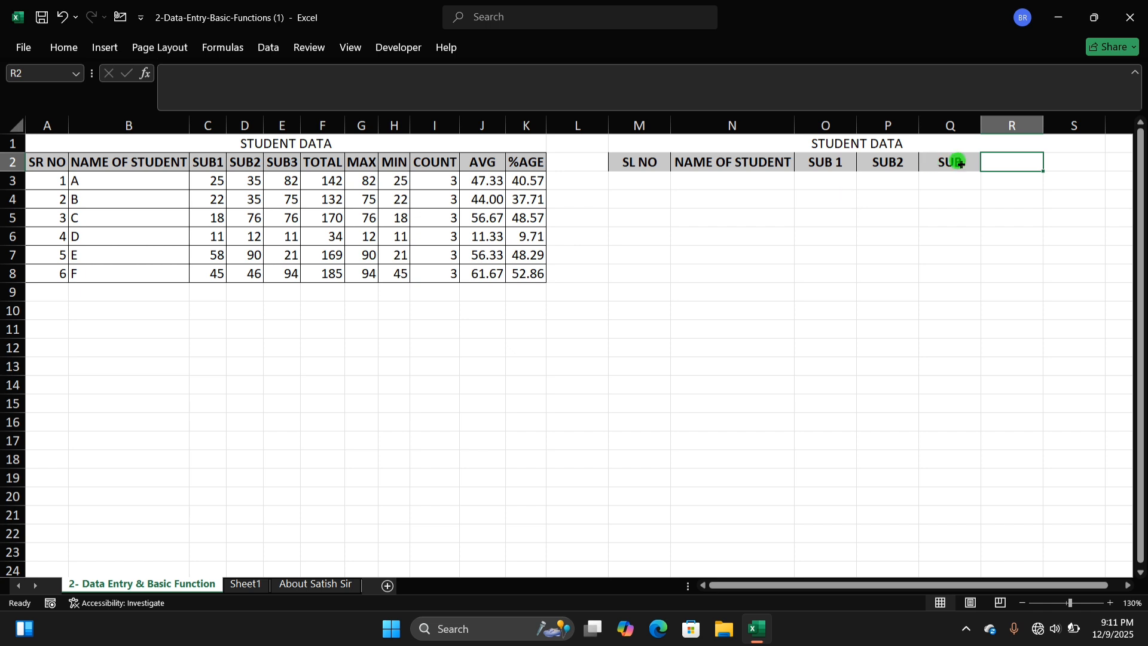
{"action": "double_click", "coordinate": [956, 163]}
{"action": "type", "text": "3"}
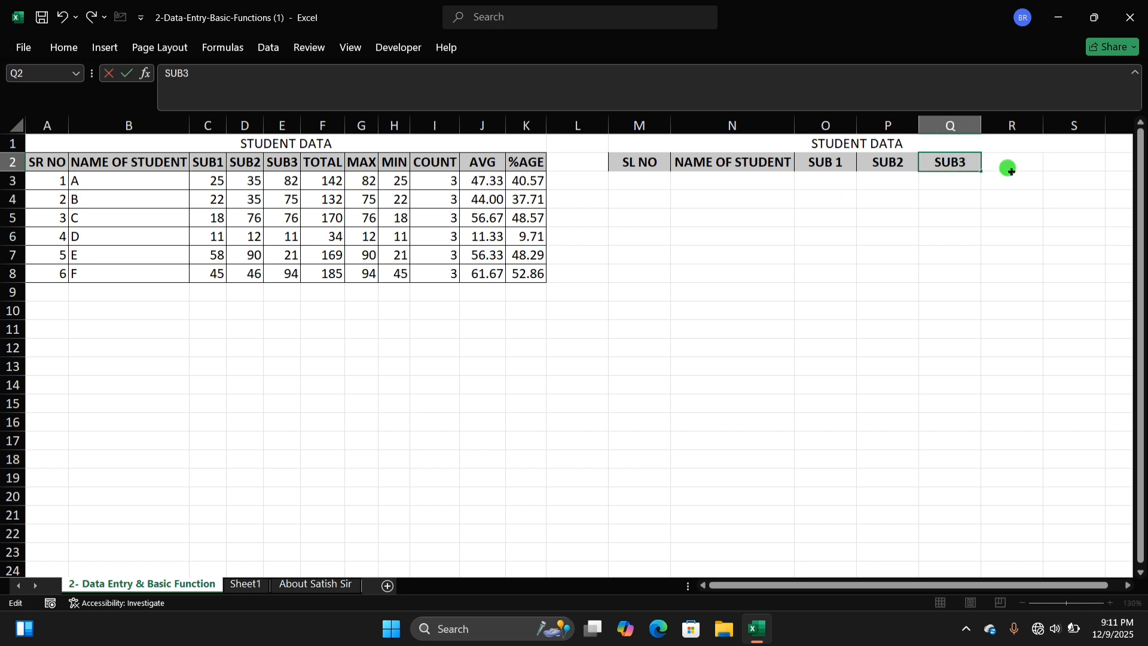
{"action": "key", "text": "Tab"}
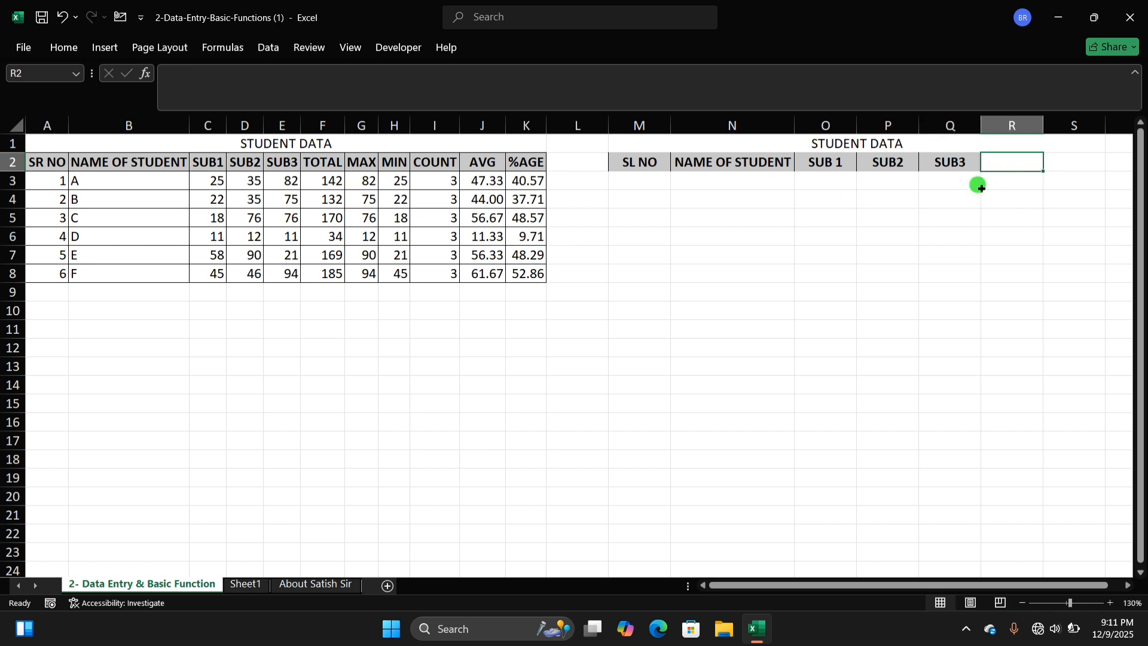
Enter the header TOTAL in cell R2, correcting its spelling
{"action": "type", "text": "TOAL"}
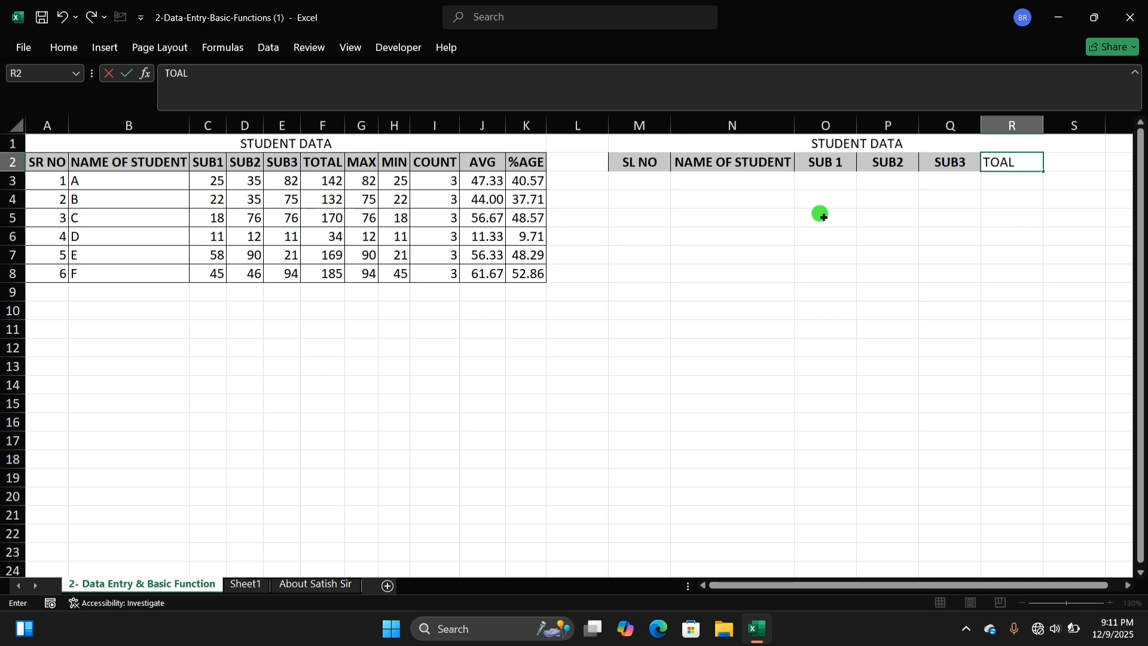
{"action": "key", "text": "Tab"}
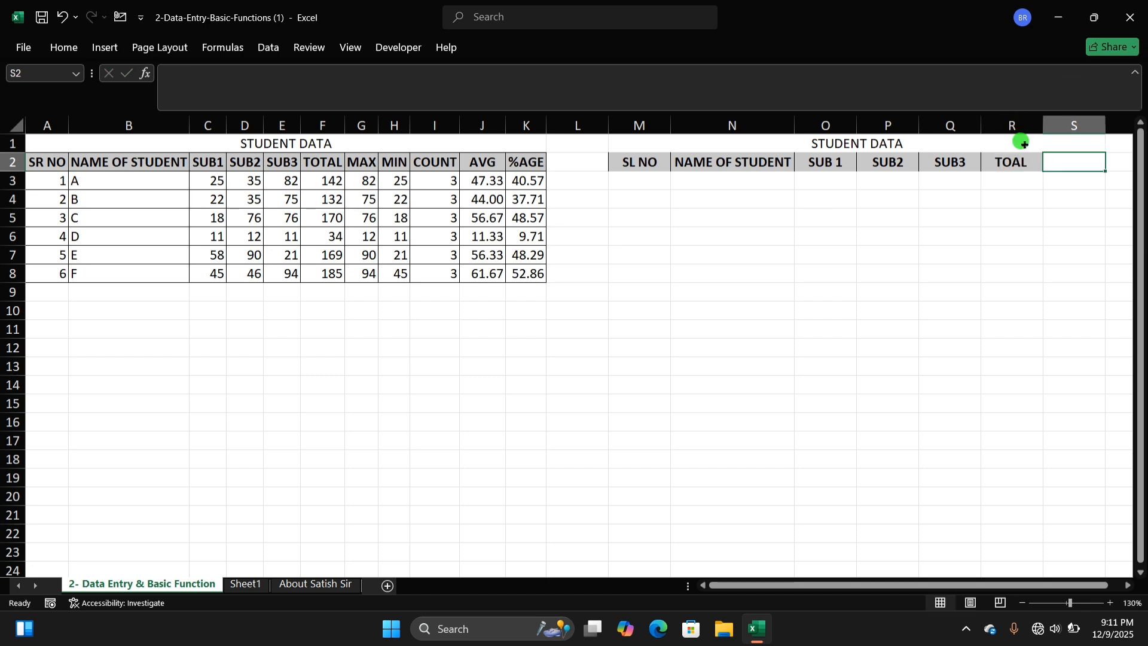
{"action": "double_click", "coordinate": [1014, 162]}
{"action": "type", "text": "T"}
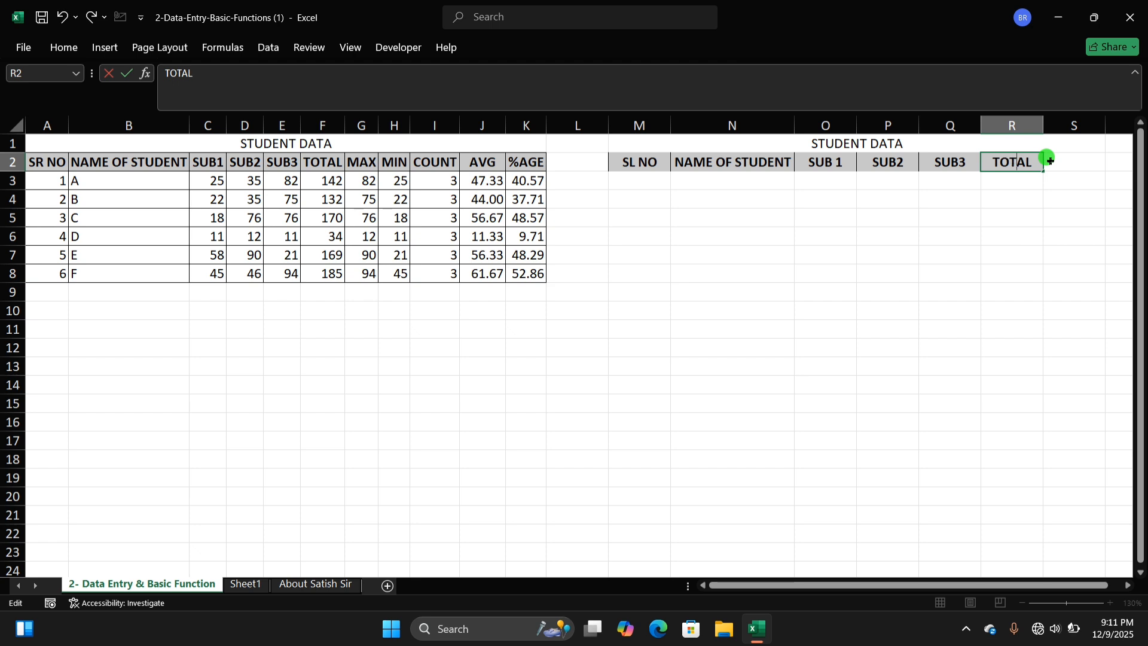
{"action": "key", "text": "Tab"}
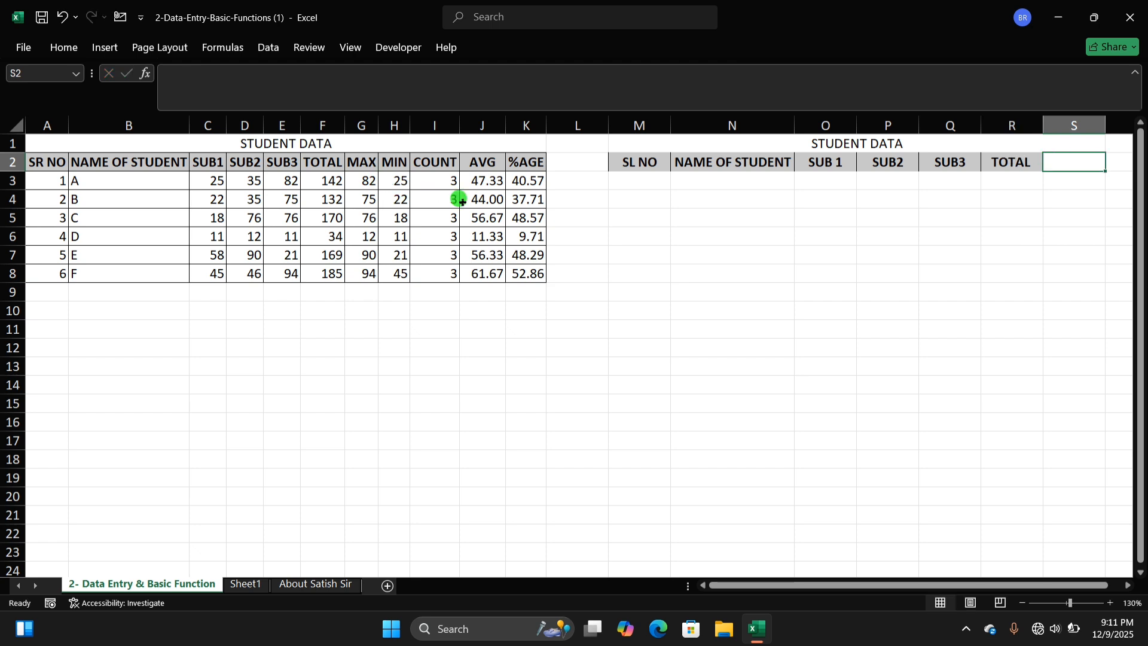
Enter the headers MAX in cell S2 and MIN in cell T2
{"action": "type", "text": "MAX"}
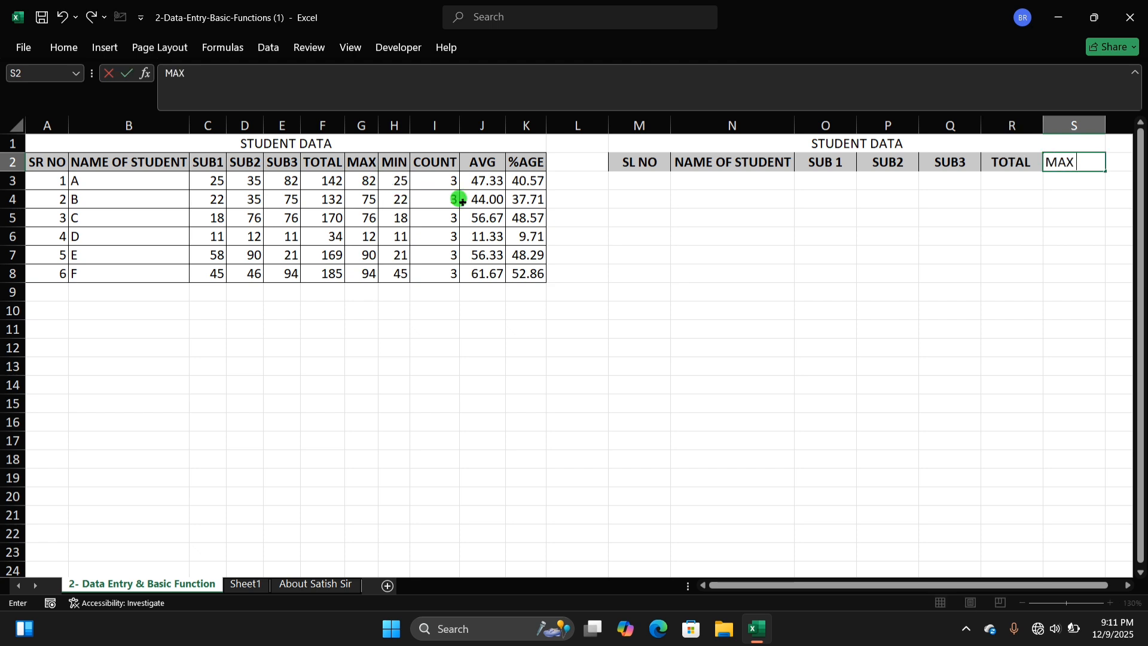
{"action": "key", "text": "Tab"}
{"action": "type", "text": "MI"}
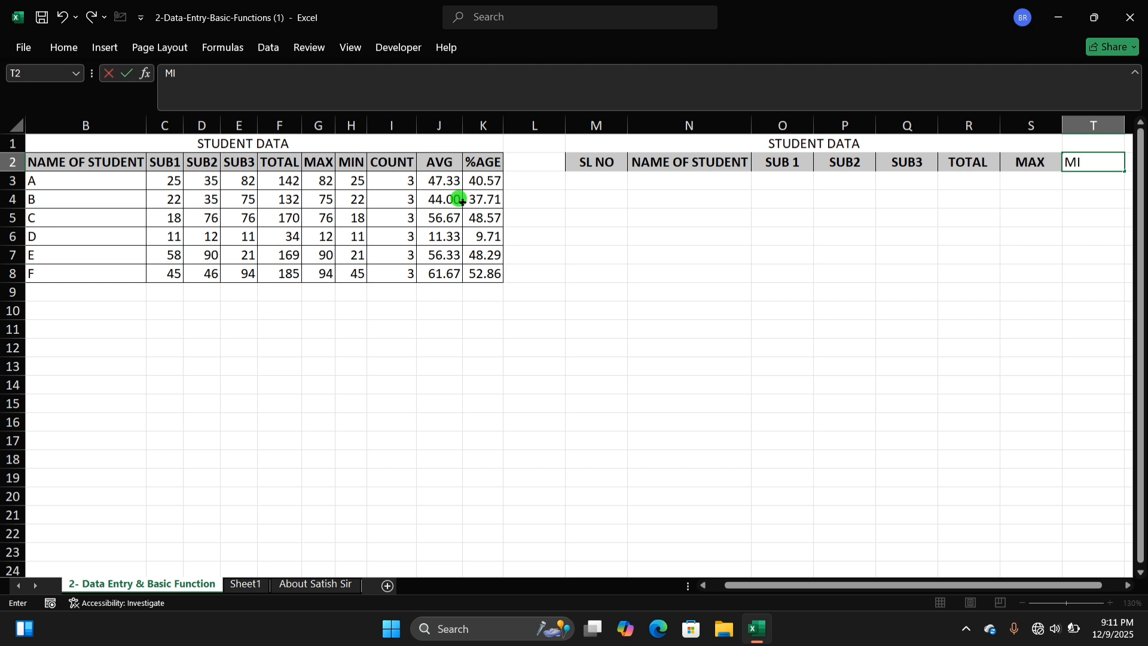
{"action": "type", "text": "N"}
{"action": "key", "text": "Tab"}
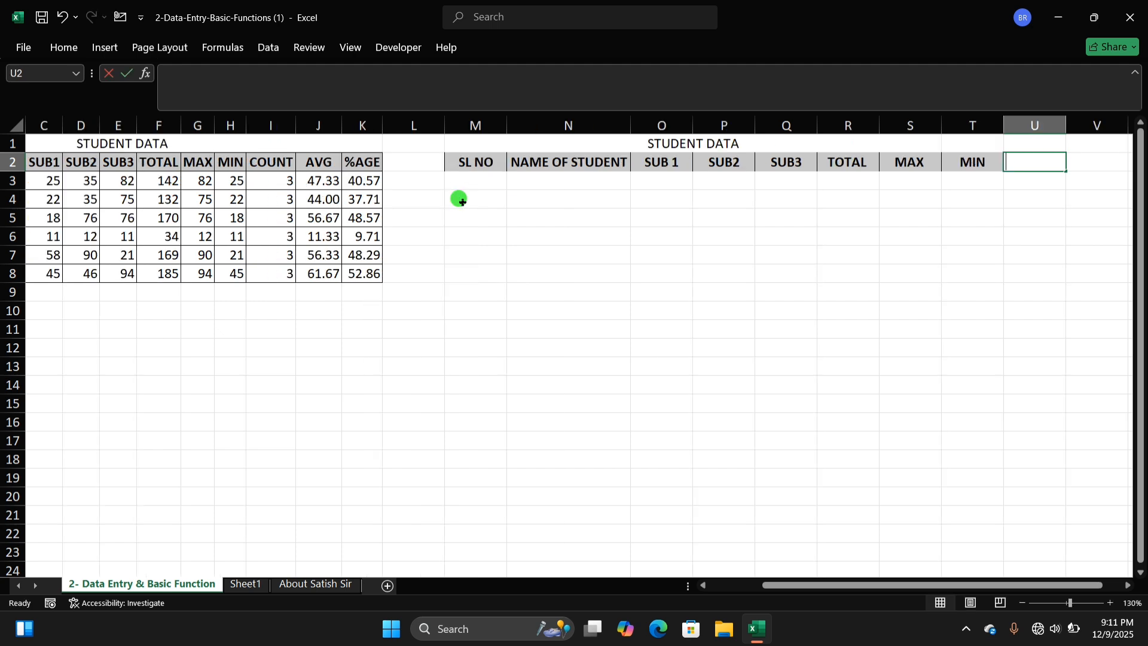
Enter the headers COUNT in cell U2 and AVG in cell V2
{"action": "type", "text": "COU"}
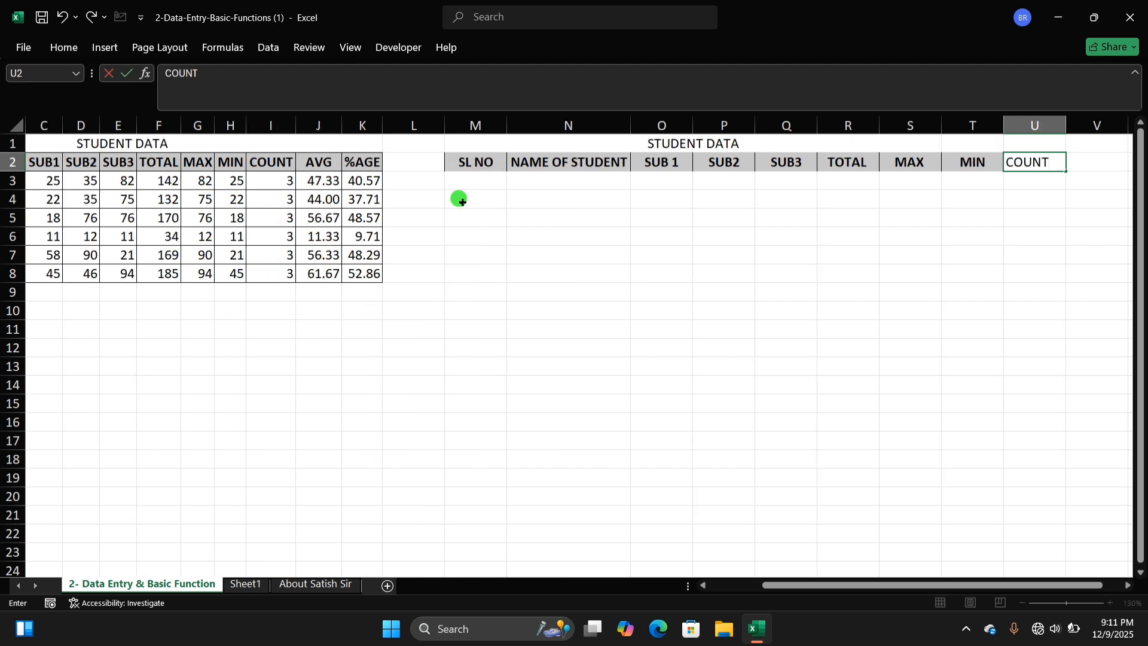
{"action": "type", "text": "NT"}
{"action": "key", "text": "Tab"}
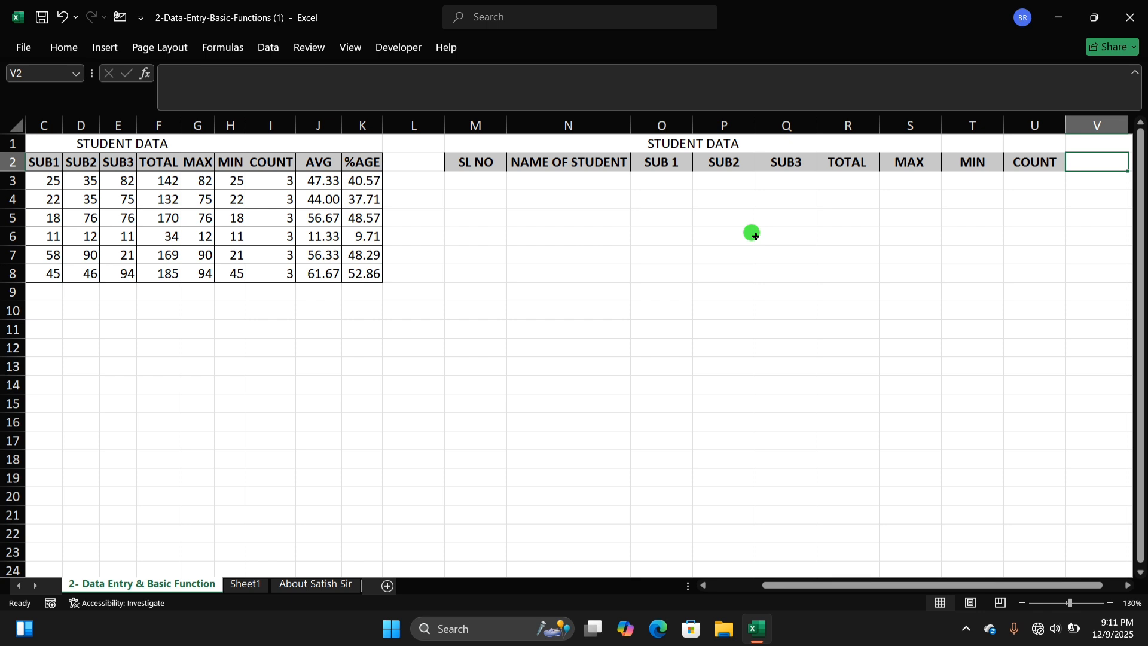
{"action": "type", "text": "AV"}
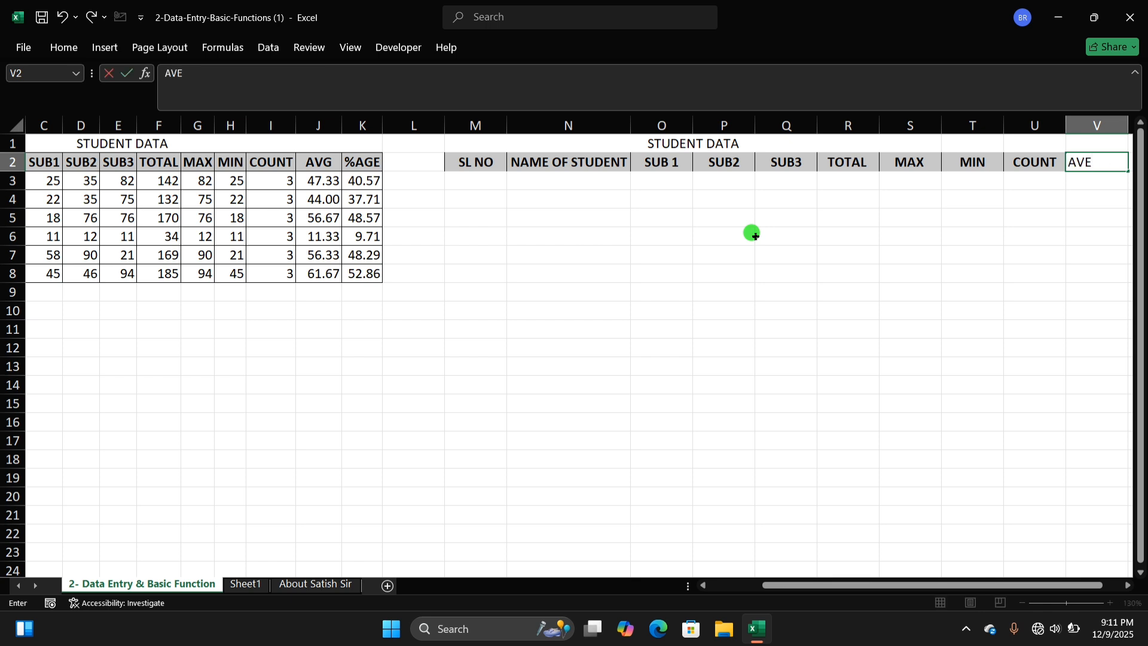
{"action": "type", "text": "E"}
{"action": "key", "text": "BackSpace"}
{"action": "type", "text": "G"}
{"action": "key", "text": "Tab"}
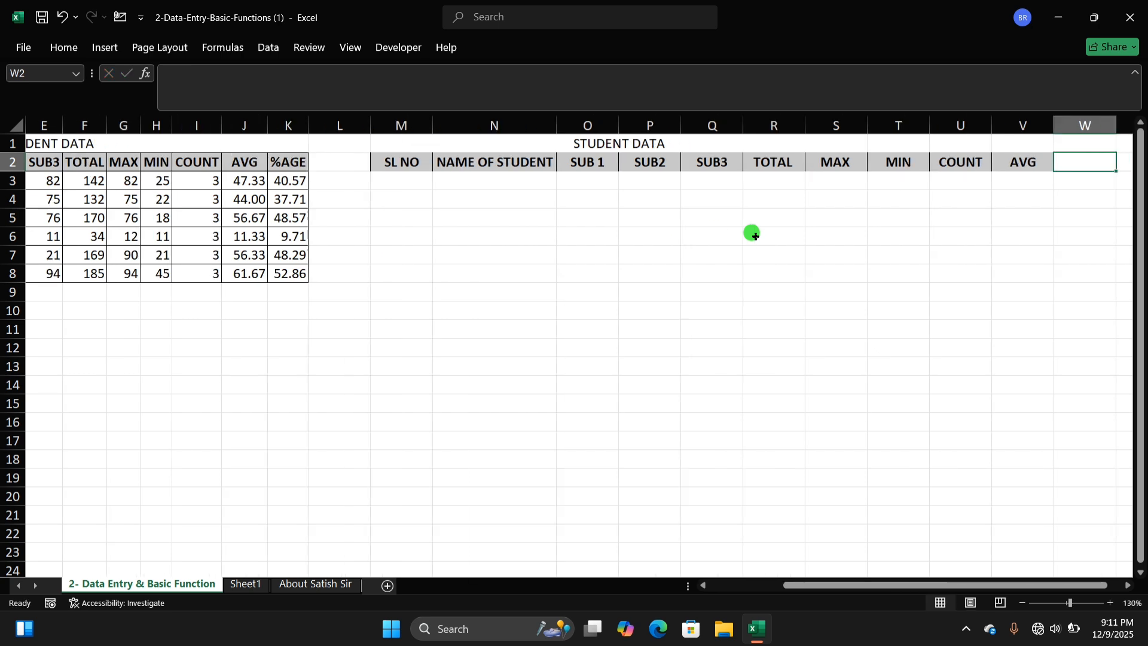
Enter the last column header PERCENT in cell W2
{"action": "type", "text": "PER"}
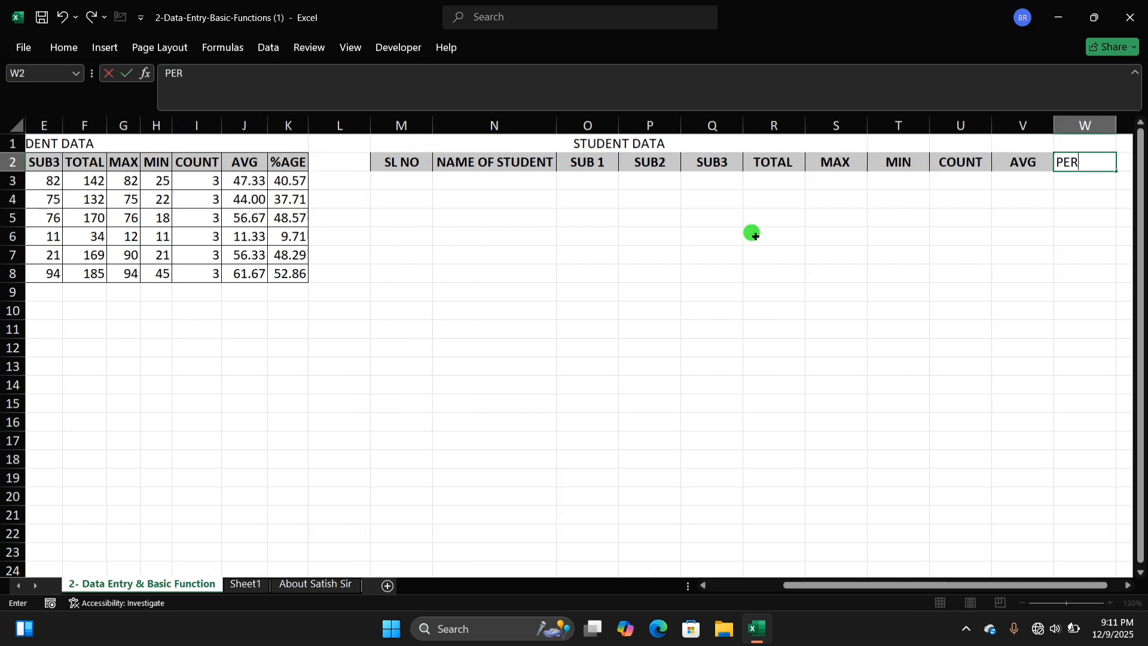
{"action": "type", "text": "CENT"}
{"action": "left_click", "coordinate": [835, 310]}
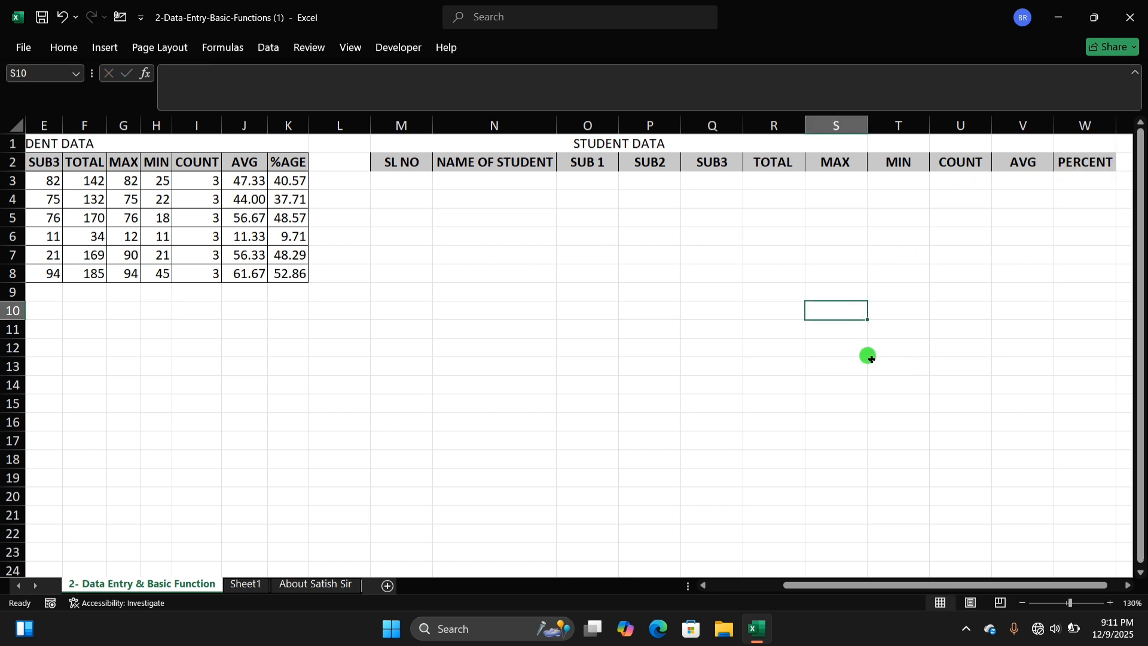
Enter the first serial numbers under SL NO, 1 in cell M3 and 2 in cell M4
{"action": "left_click_drag", "start_coordinate": [834, 587], "coordinate": [625, 586]}
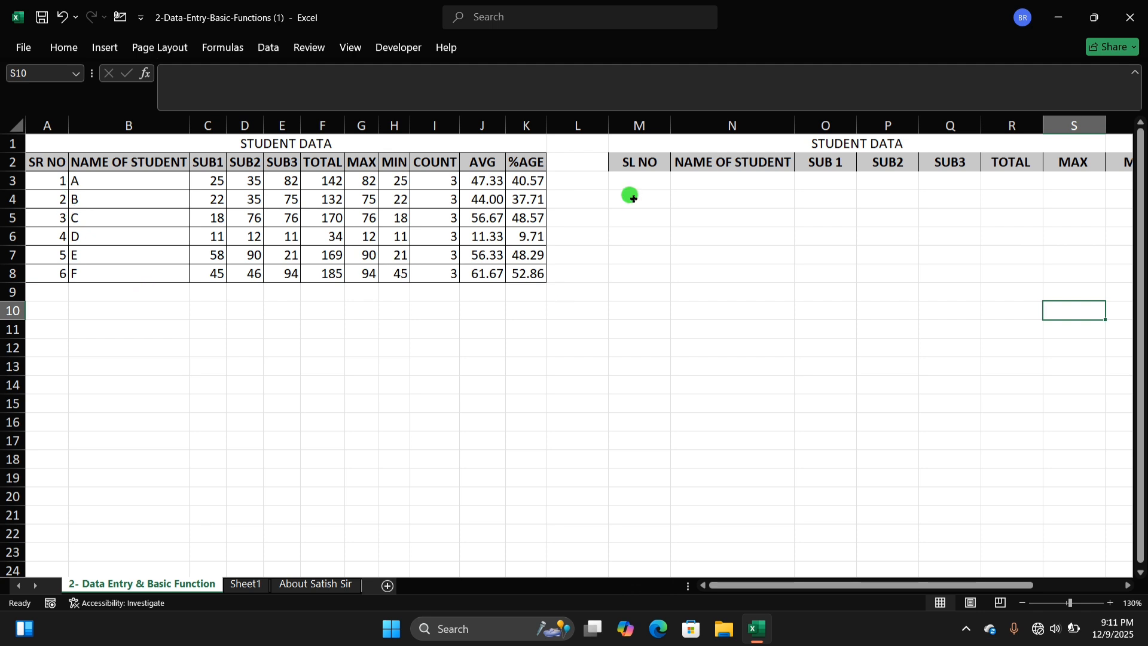
{"action": "left_click_drag", "start_coordinate": [780, 591], "coordinate": [945, 595]}
{"action": "left_click", "coordinate": [372, 186]}
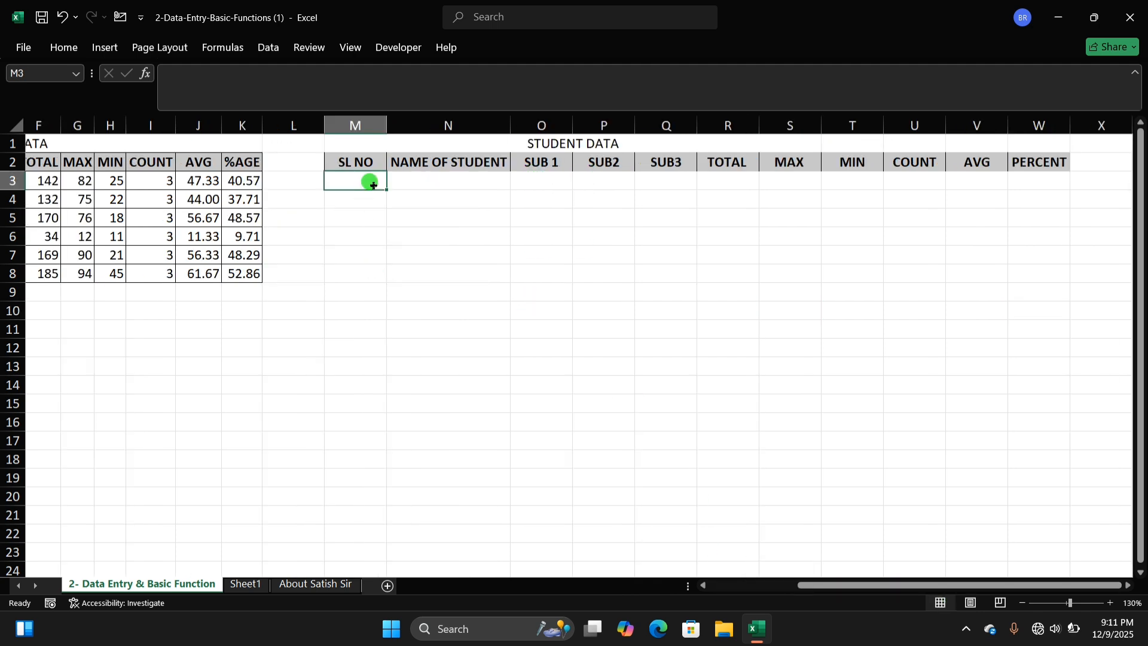
{"action": "left_click", "coordinate": [379, 212]}
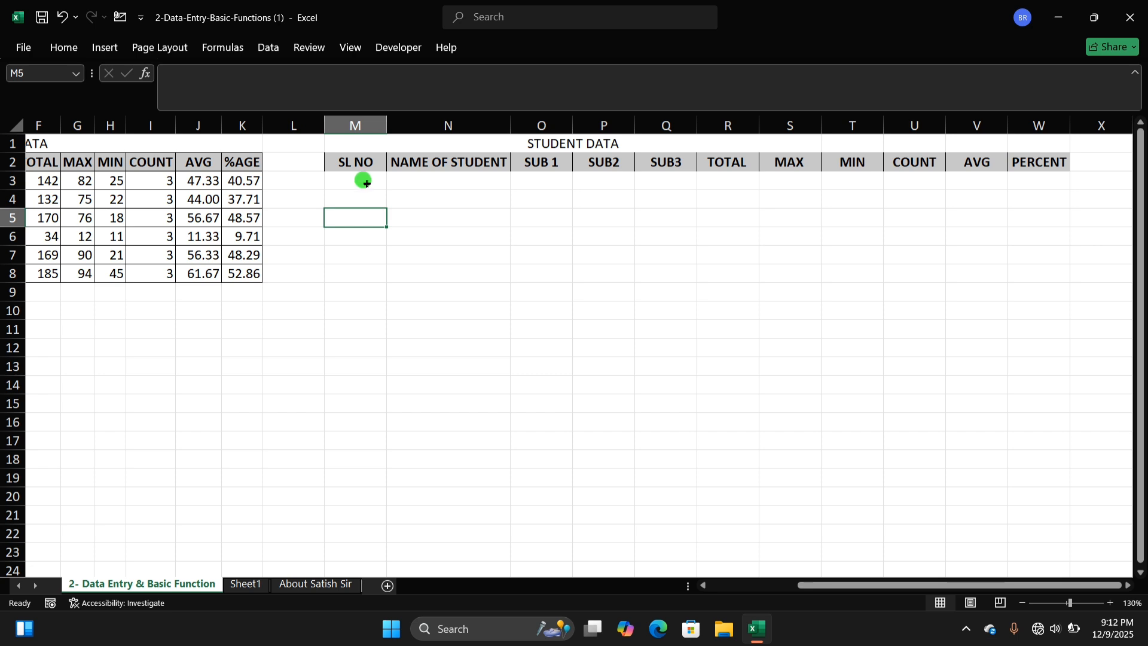
{"action": "left_click", "coordinate": [364, 183]}
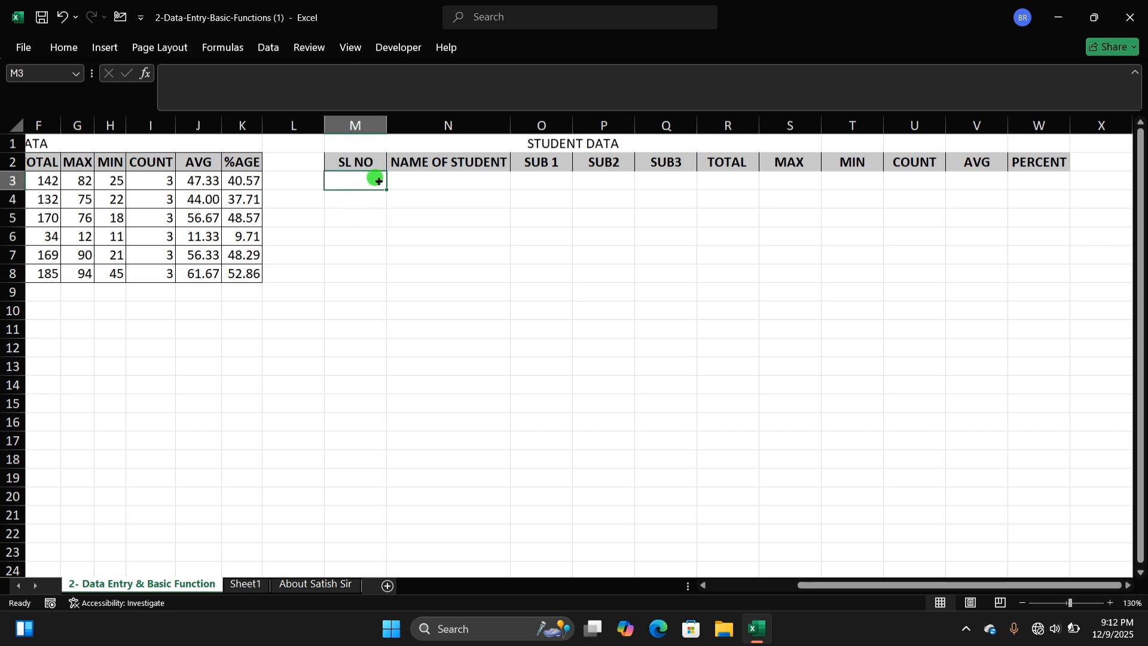
{"action": "type", "text": "1"}
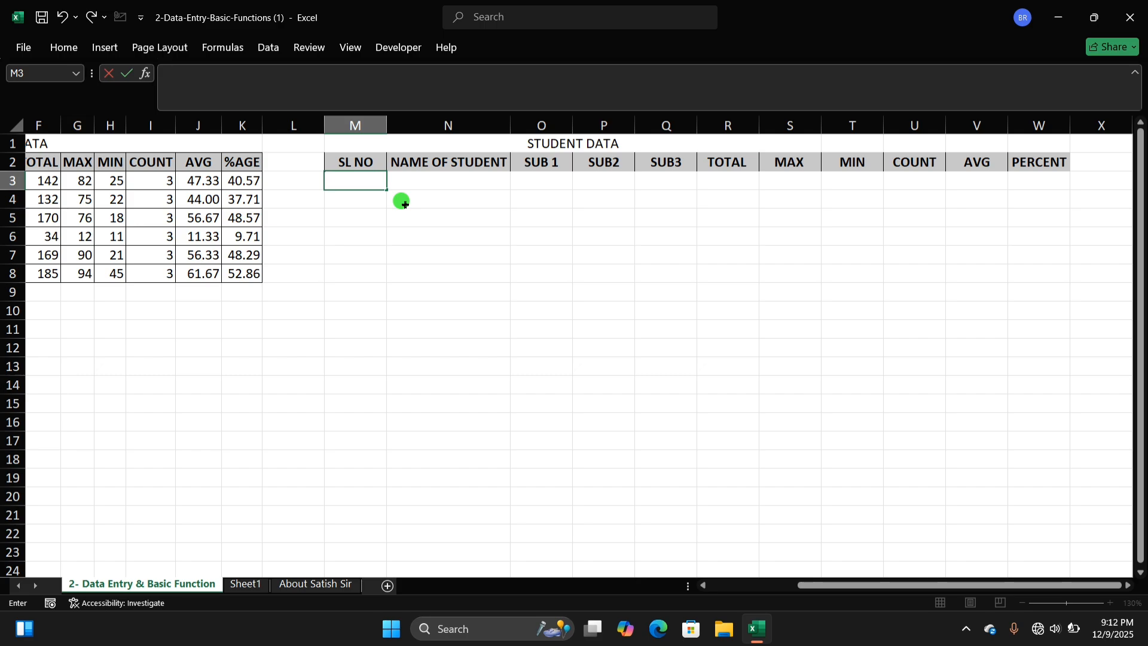
{"action": "left_click", "coordinate": [400, 218]}
{"action": "left_click", "coordinate": [362, 182]}
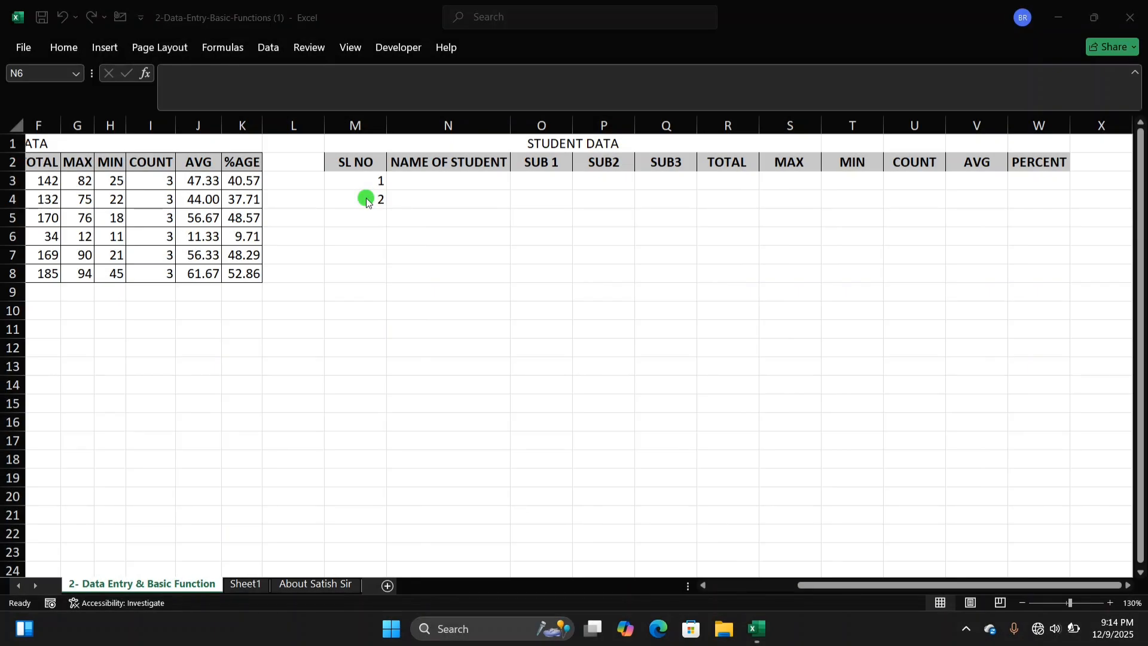
Extend the serial numbers from M3:M4 down the SL NO column to 16 in cell M18
{"action": "left_click", "coordinate": [362, 181]}
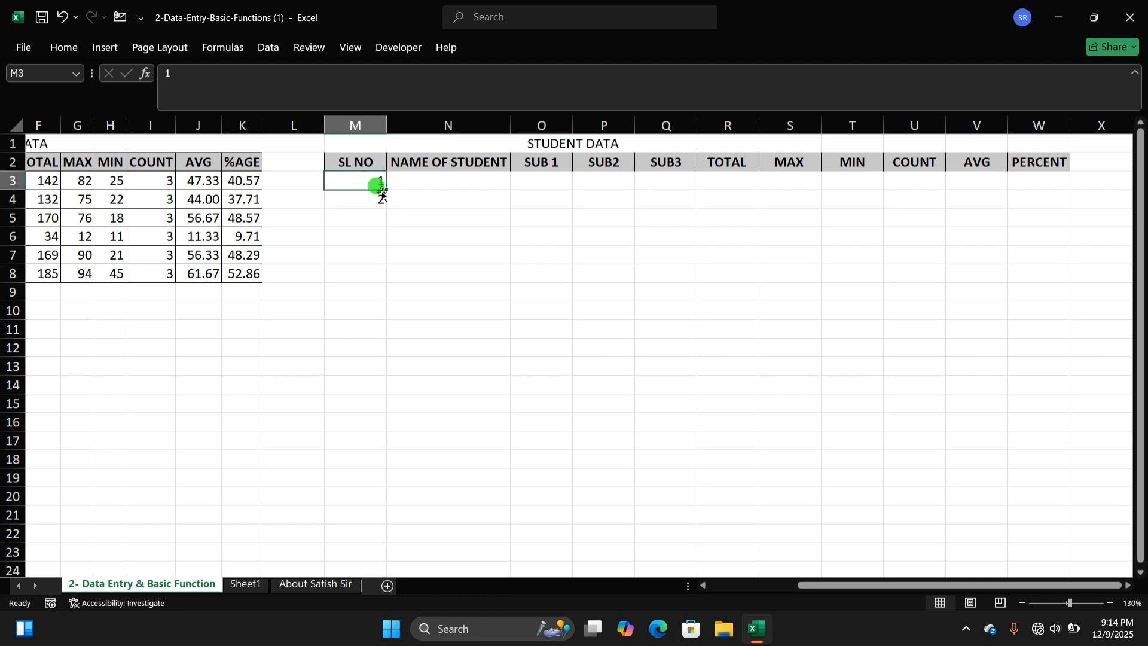
{"action": "left_click", "coordinate": [385, 206]}
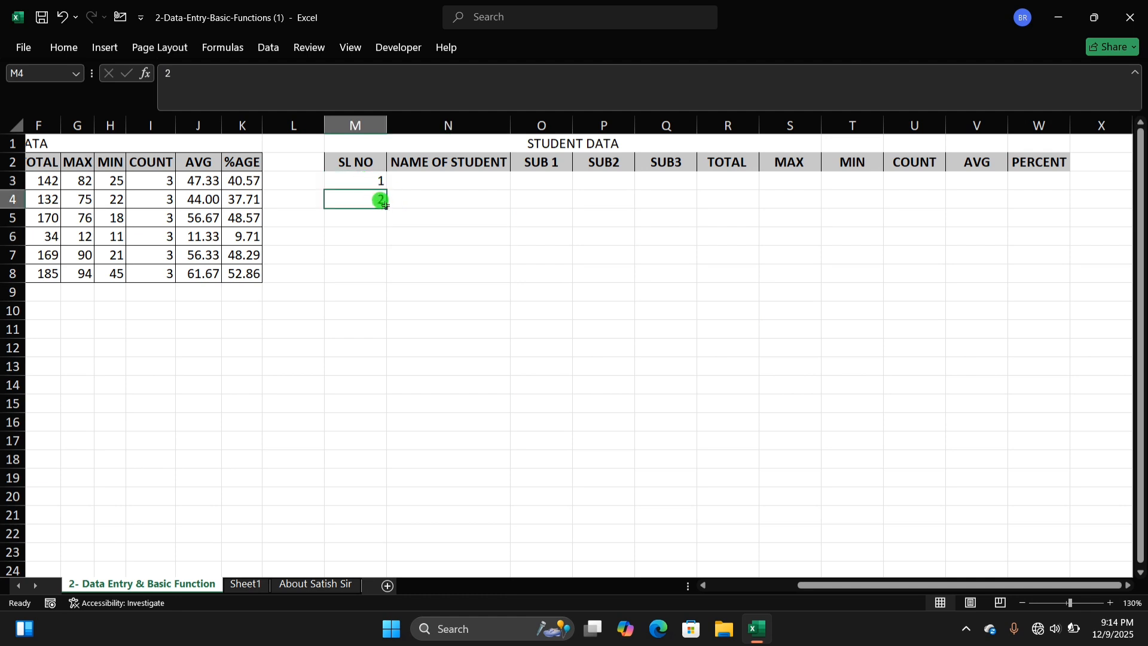
{"action": "left_click", "coordinate": [372, 181]}
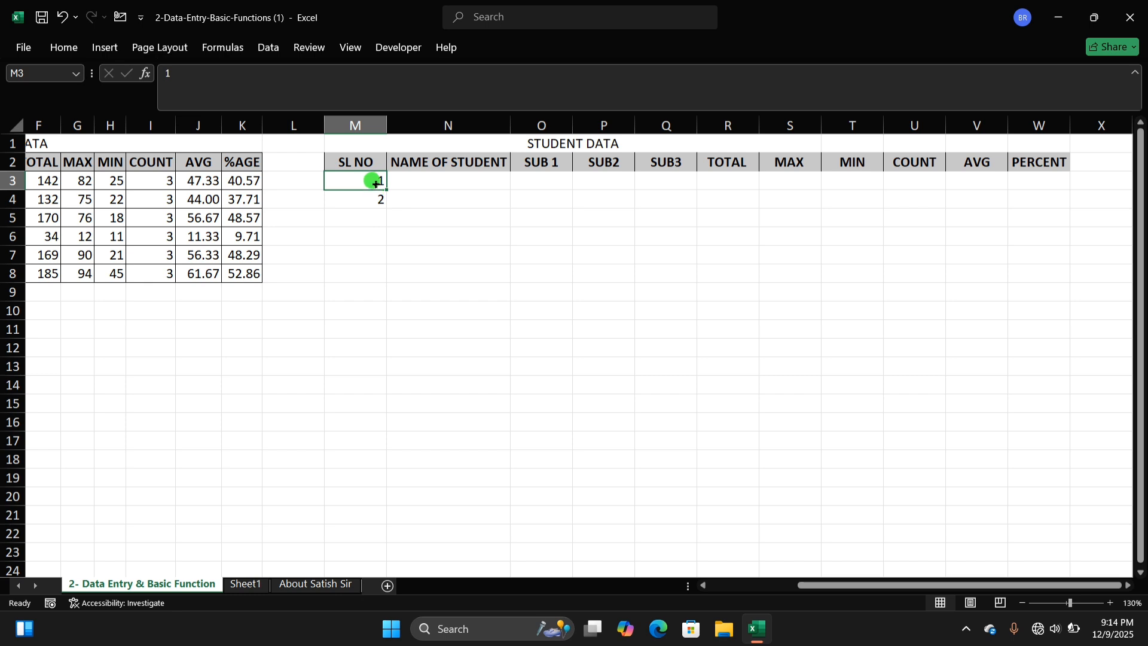
{"action": "left_click_drag", "start_coordinate": [376, 183], "coordinate": [372, 195]}
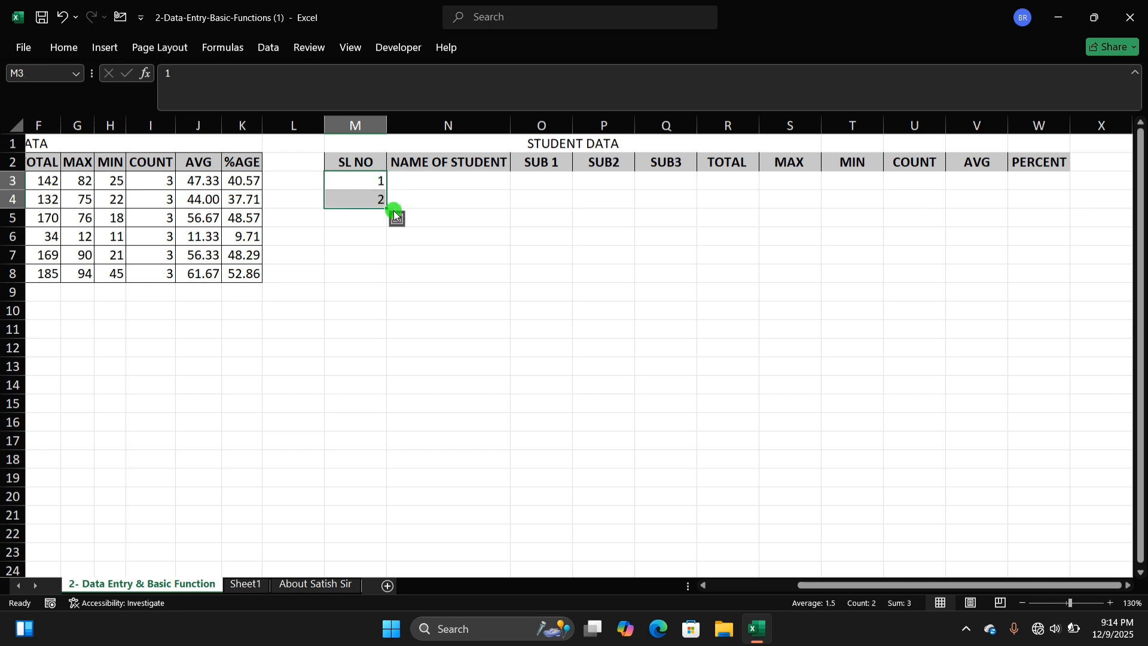
{"action": "scroll", "coordinate": [421, 231], "scroll_direction": "up", "scroll_amount": 3}
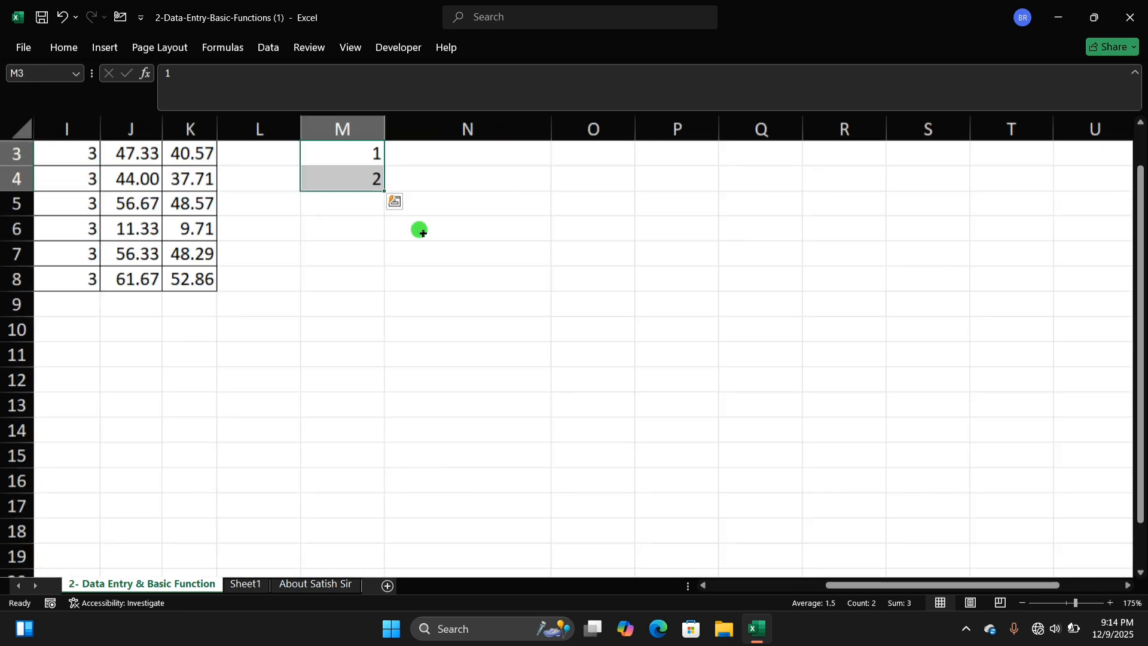
{"action": "key", "text": "ctrl+q"}
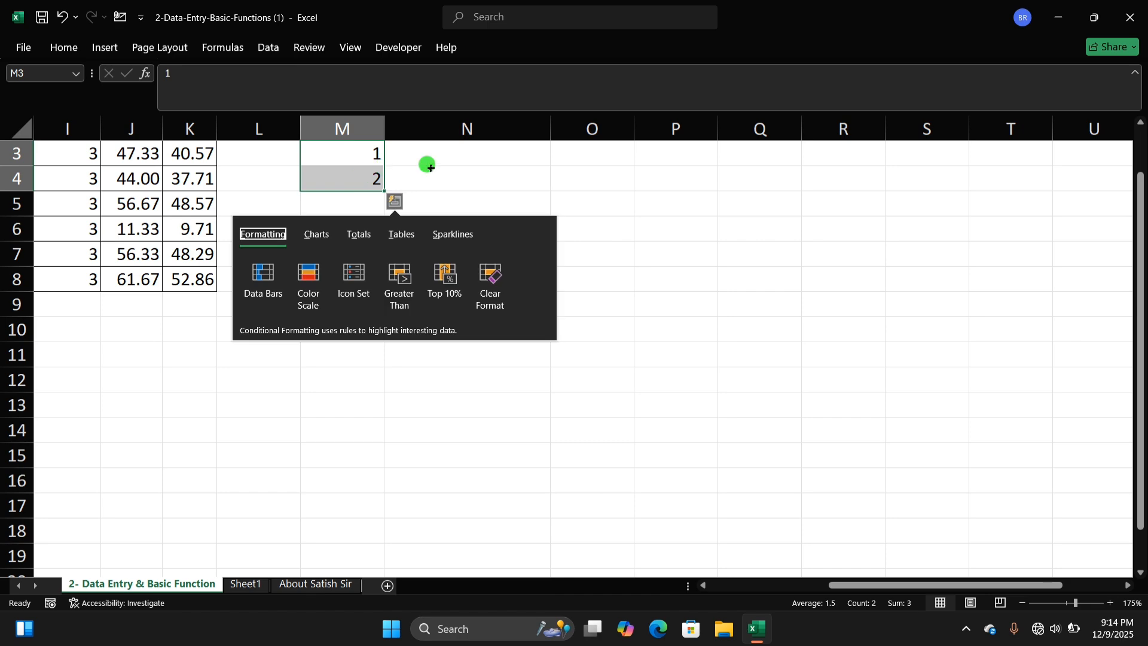
{"action": "key", "text": "Escape"}
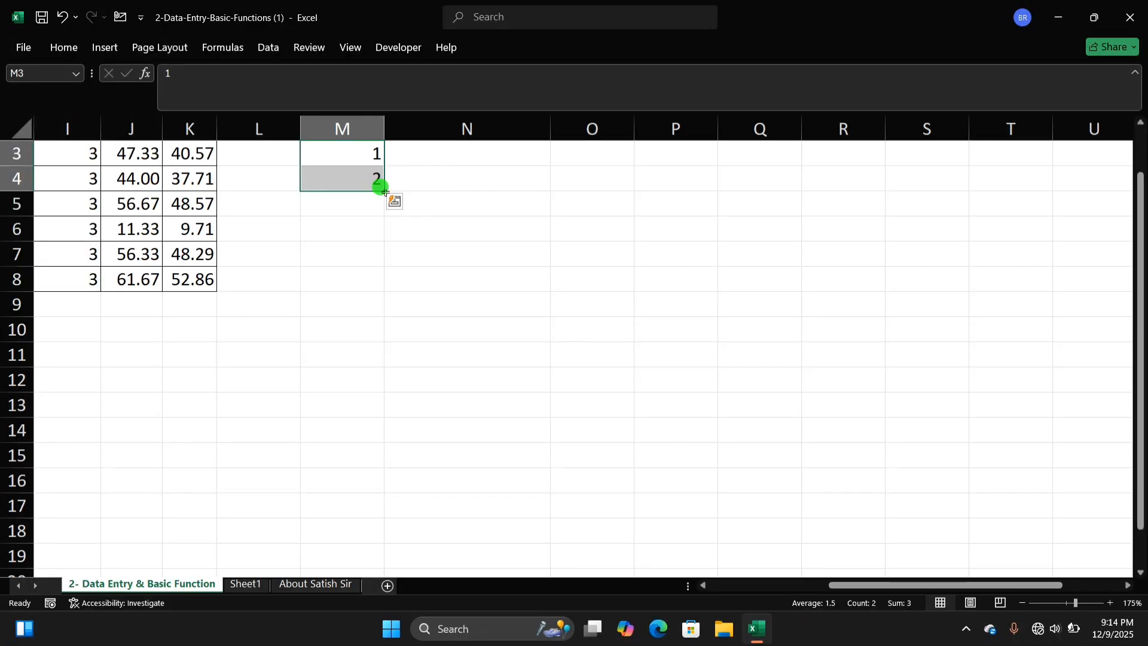
{"action": "left_click", "coordinate": [385, 191]}
{"action": "left_click_drag", "start_coordinate": [386, 191], "coordinate": [367, 554]}
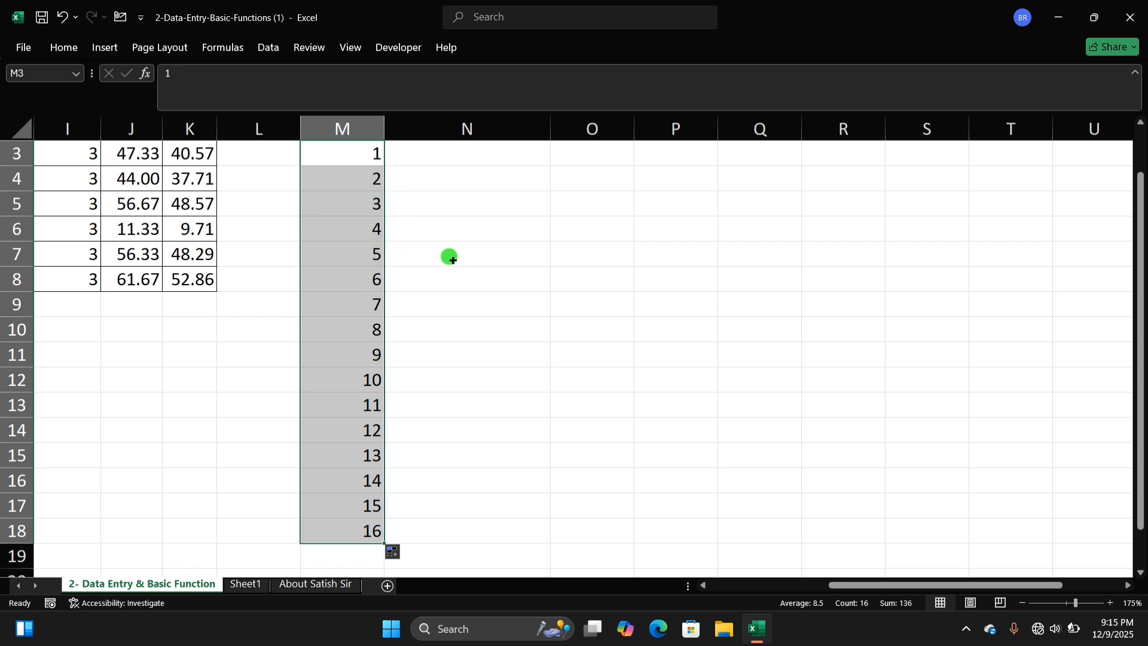
Clear the serial numbers 1 to 16 from cells M3:M18
{"action": "scroll", "coordinate": [469, 338], "scroll_direction": "down", "scroll_amount": 2}
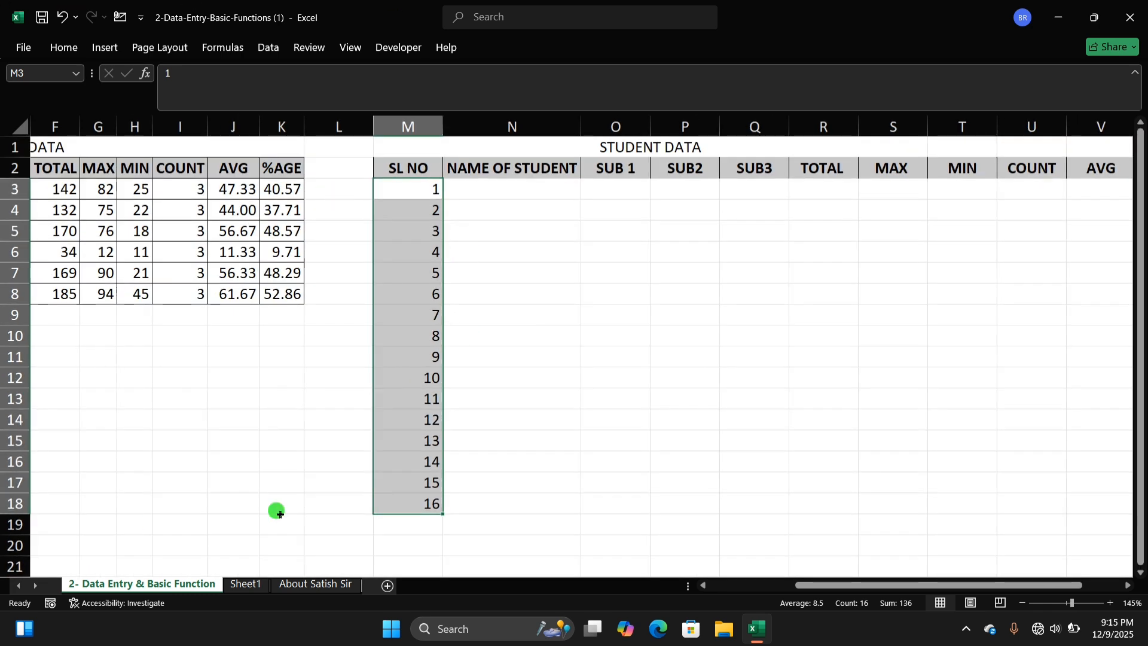
{"action": "left_click", "coordinate": [508, 370]}
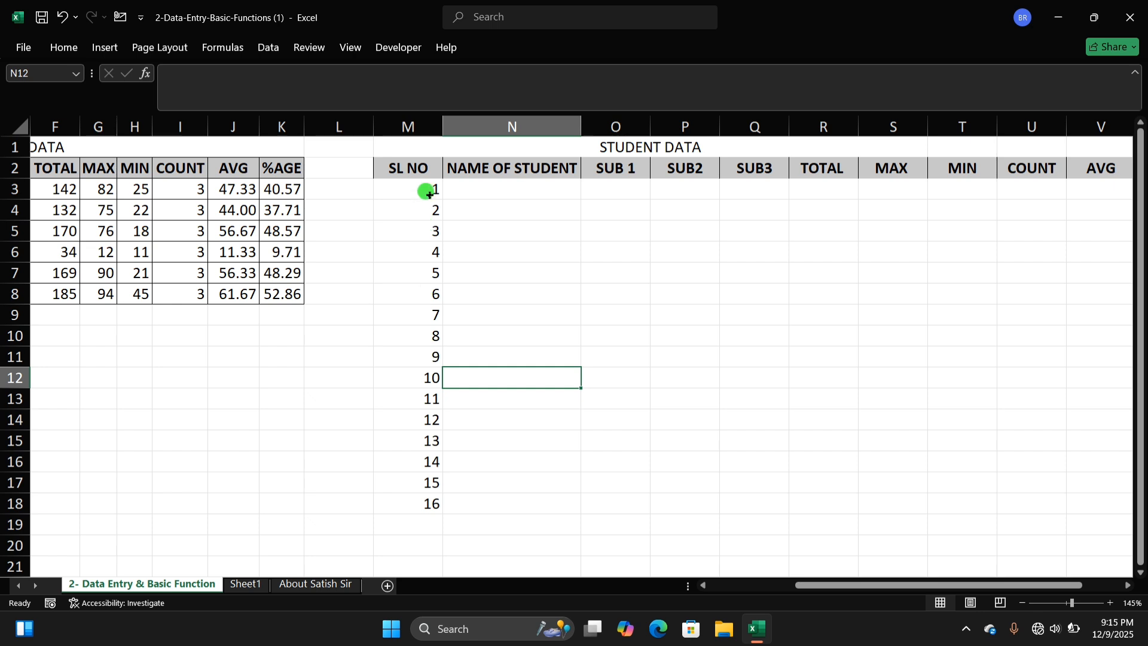
{"action": "left_click_drag", "start_coordinate": [426, 188], "coordinate": [423, 501]}
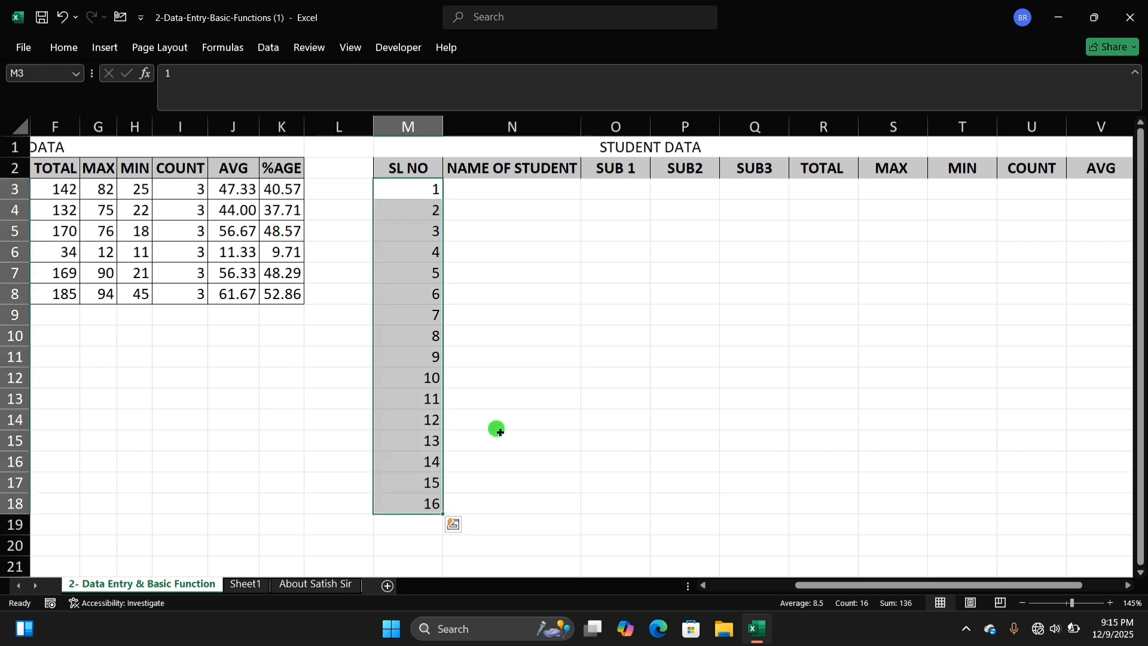
{"action": "key", "text": "Delete"}
{"action": "left_click", "coordinate": [595, 365]}
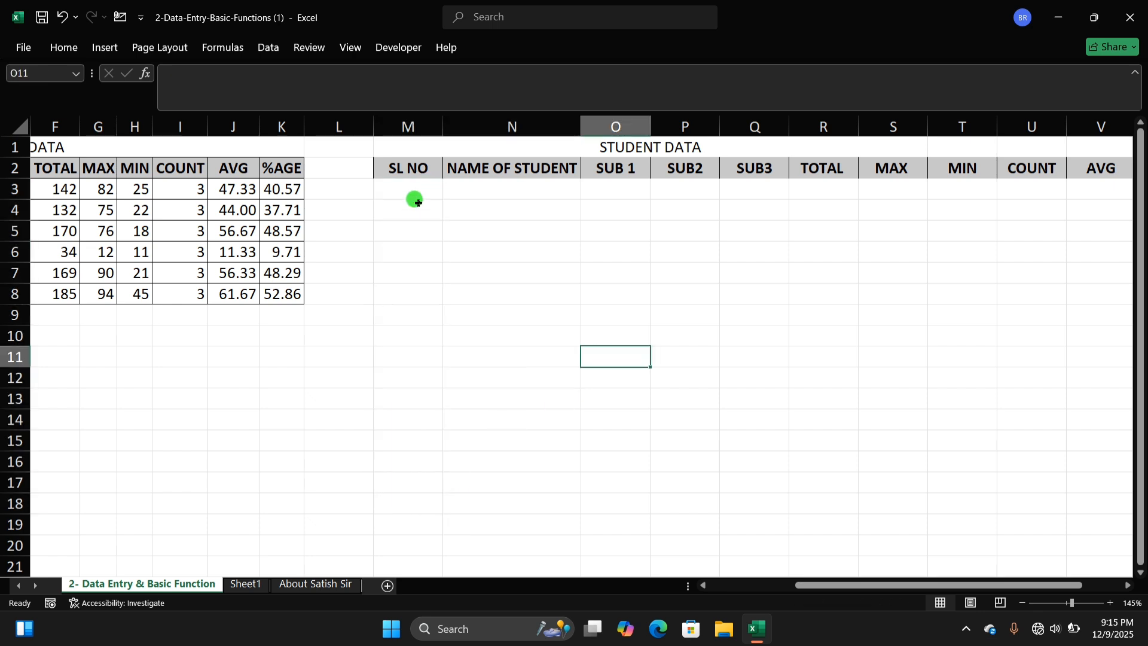
Enter the starting serial number 1 in cell M3
{"action": "left_click", "coordinate": [411, 184]}
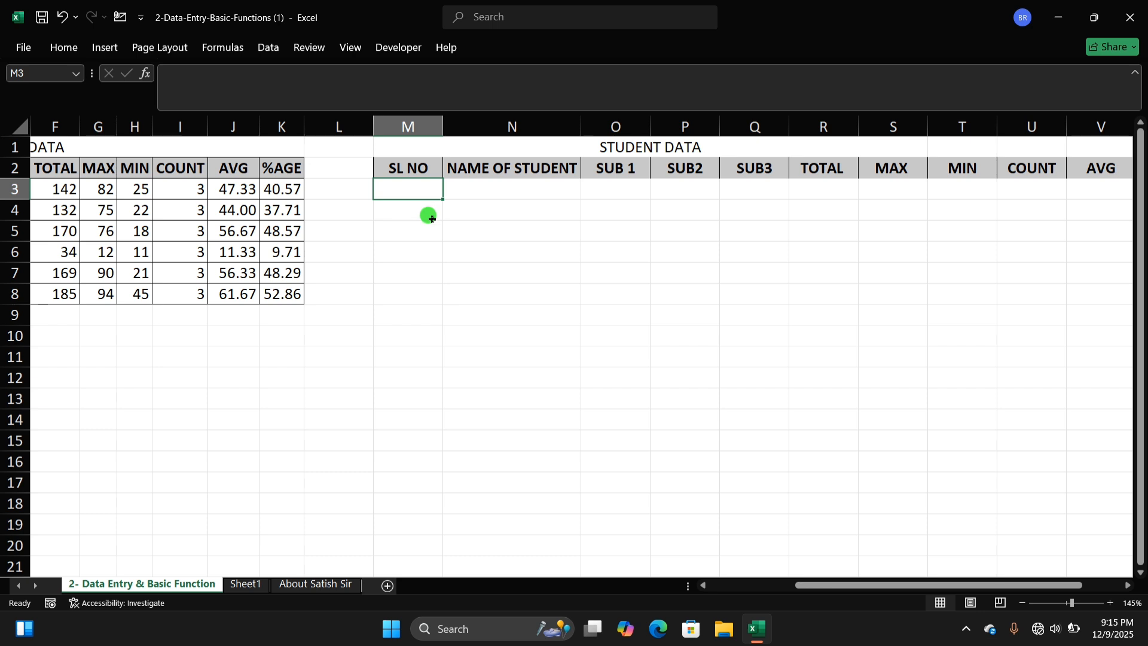
{"action": "type", "text": "1"}
{"action": "left_click", "coordinate": [481, 221]}
Fill the serial numbers down from cell M3 as a linear series in columns with step value 1 and stop value 20
{"action": "left_click", "coordinate": [424, 187]}
{"action": "left_click", "coordinate": [62, 49]}
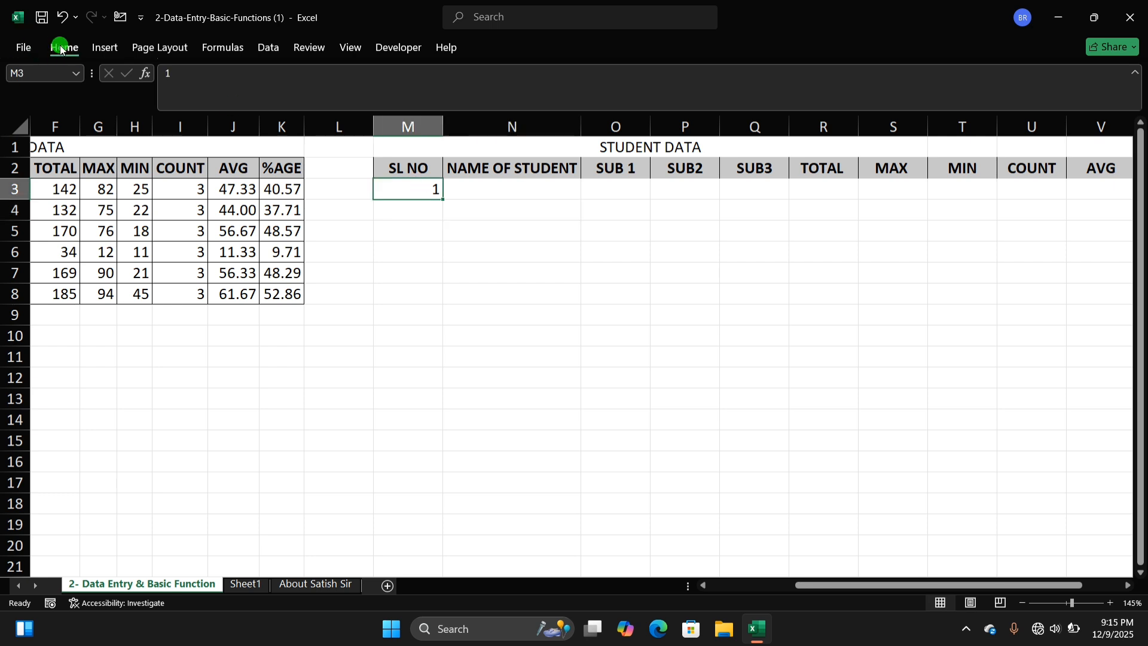
{"action": "left_click", "coordinate": [943, 91]}
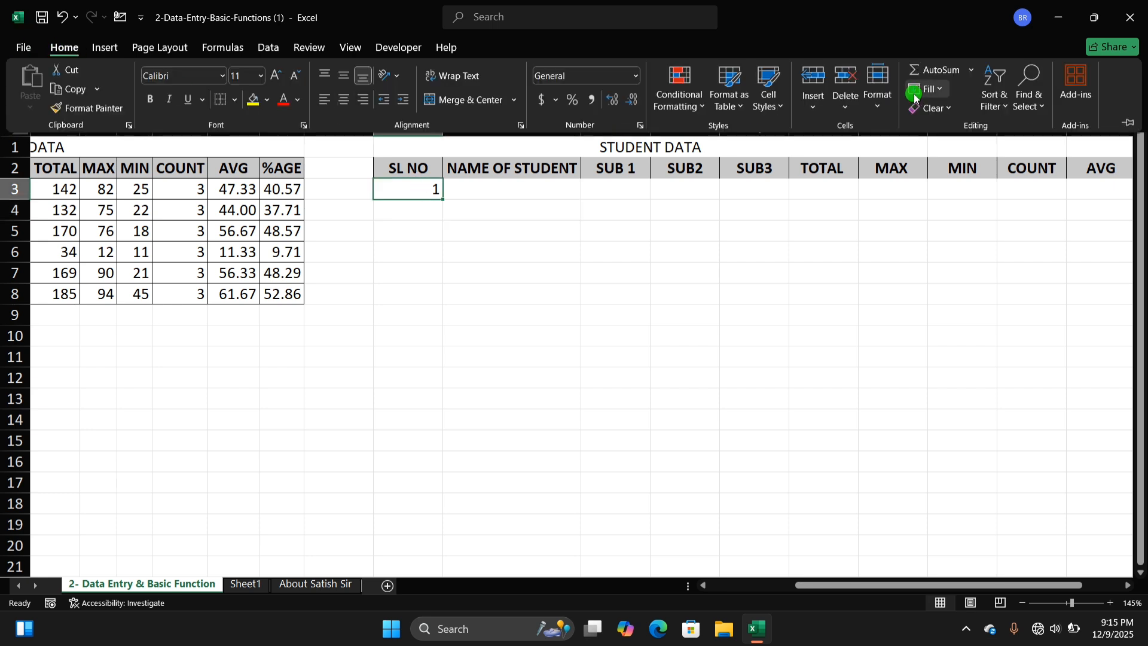
{"action": "left_click", "coordinate": [940, 91]}
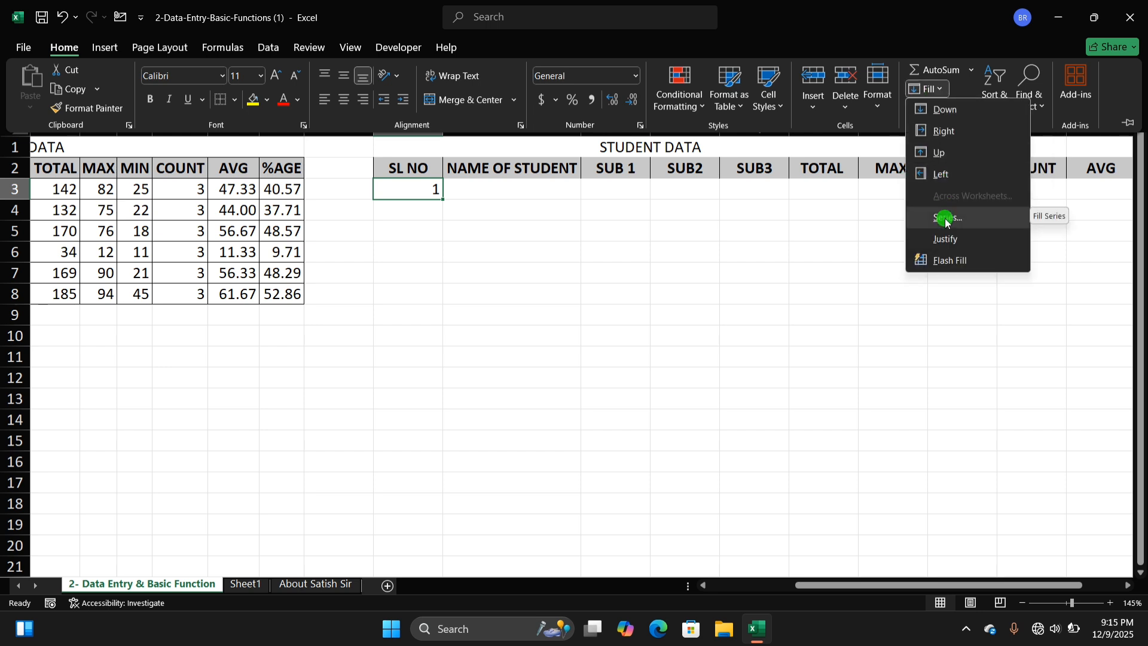
{"action": "left_click", "coordinate": [946, 219]}
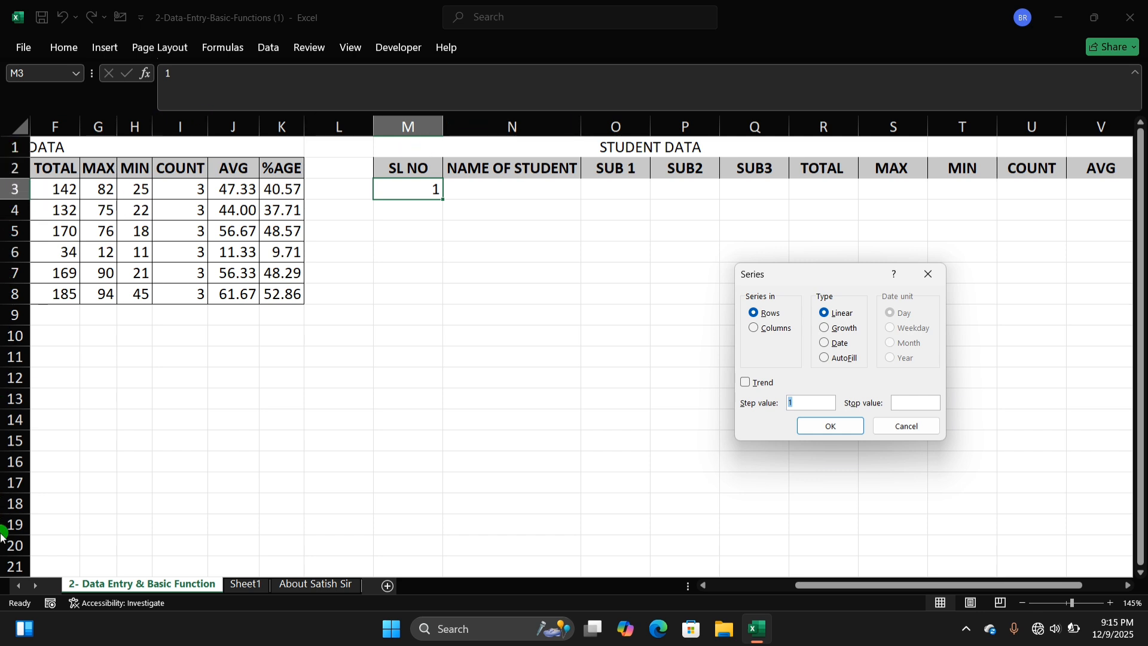
{"action": "left_click", "coordinate": [754, 330]}
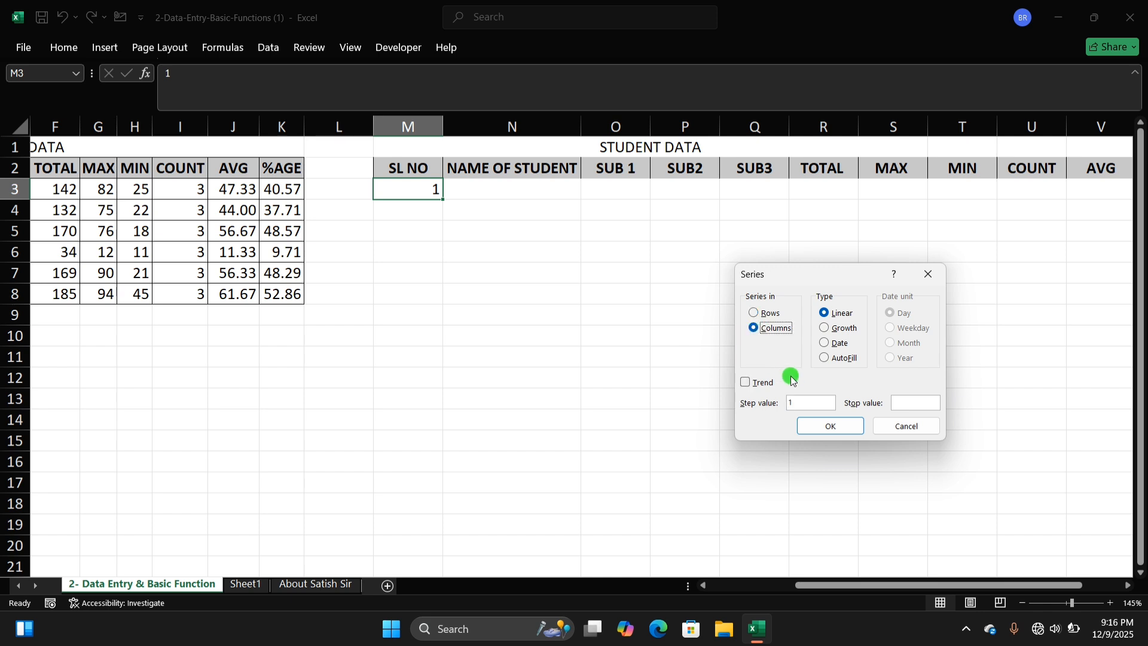
{"action": "left_click", "coordinate": [787, 402]}
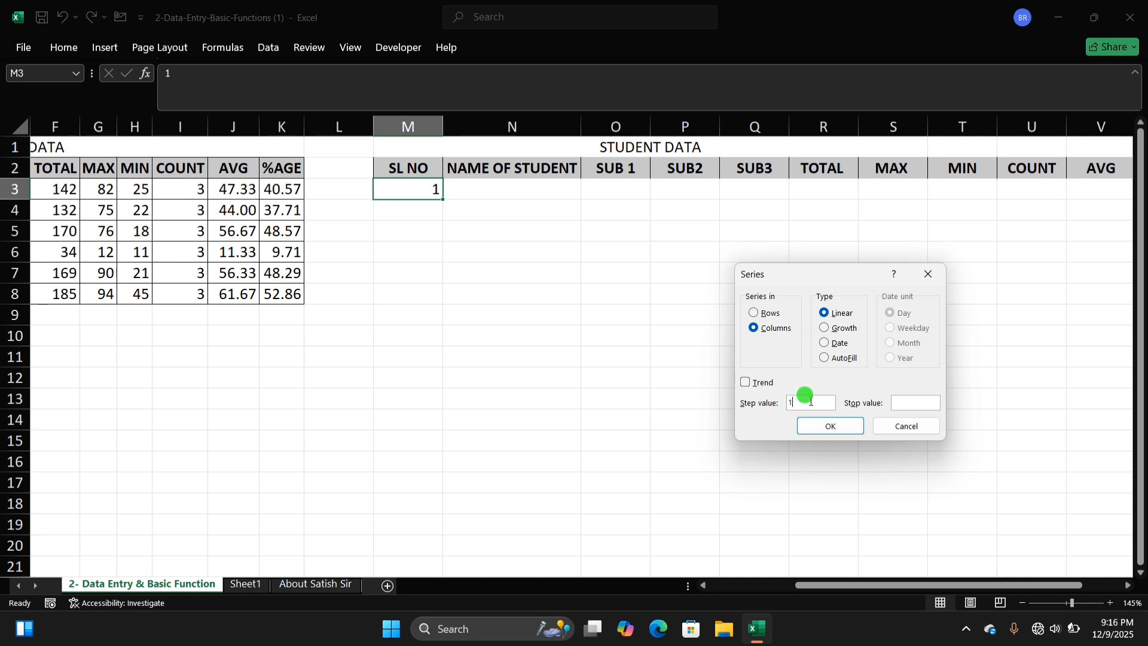
{"action": "left_click", "coordinate": [921, 404]}
{"action": "type", "text": "20"}
{"action": "left_click", "coordinate": [846, 427]}
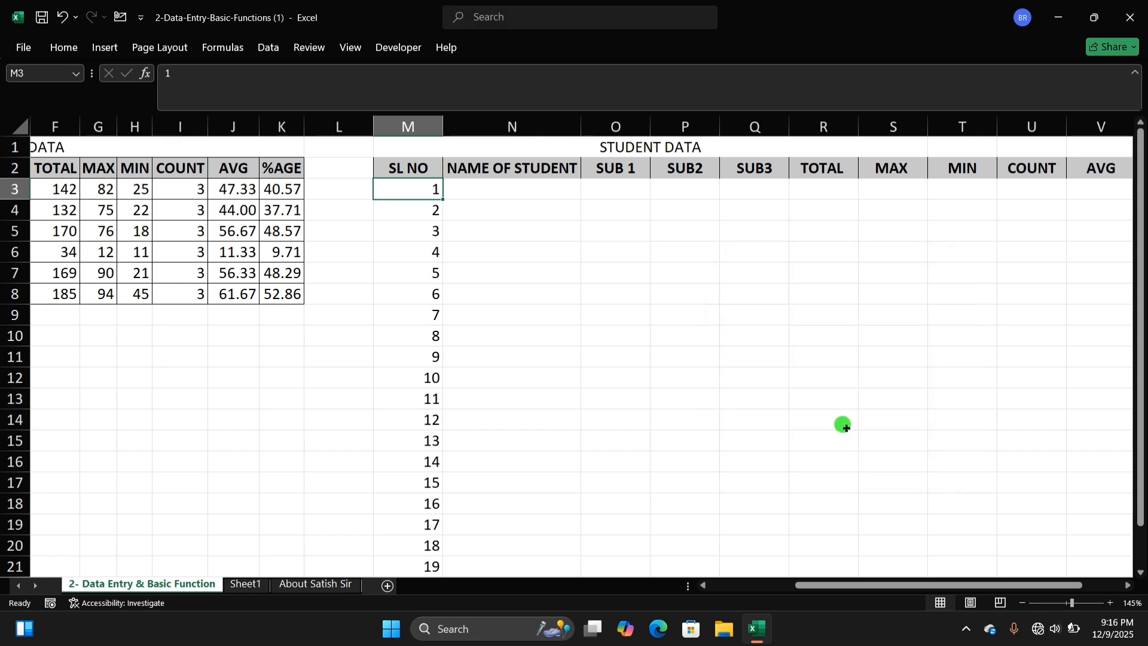
Clear the serial numbers 6 to 20 from cells M8:M22, keeping only 1 to 5 under SL NO
{"action": "left_click_drag", "start_coordinate": [1142, 288], "coordinate": [1143, 347]}
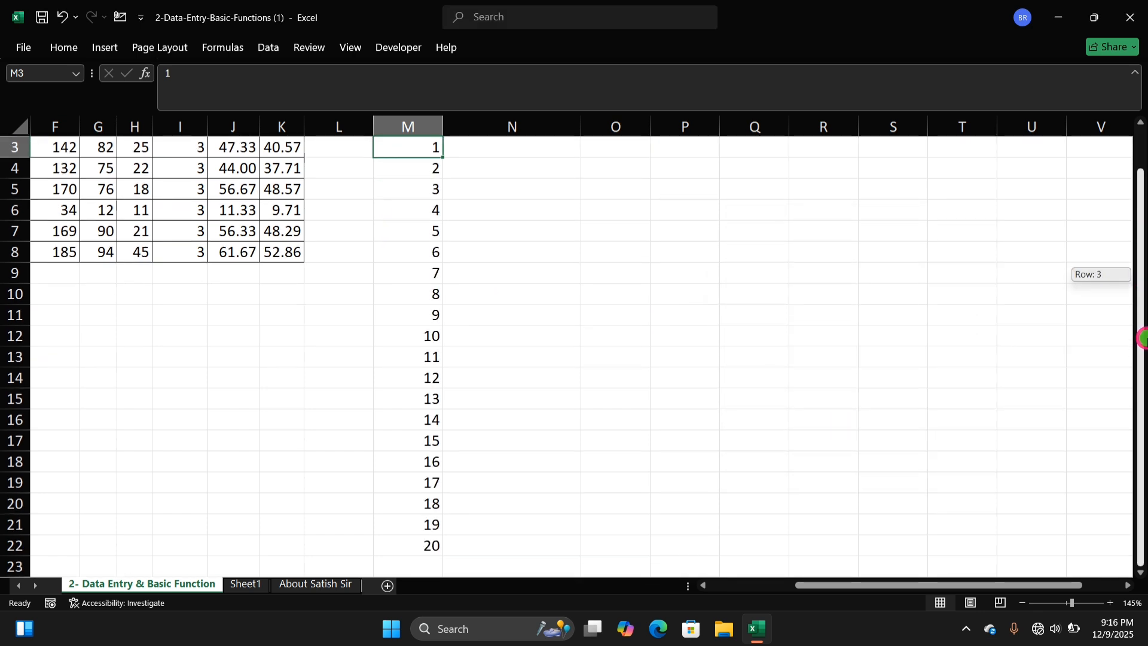
{"action": "left_click_drag", "start_coordinate": [1143, 338], "coordinate": [1143, 314]}
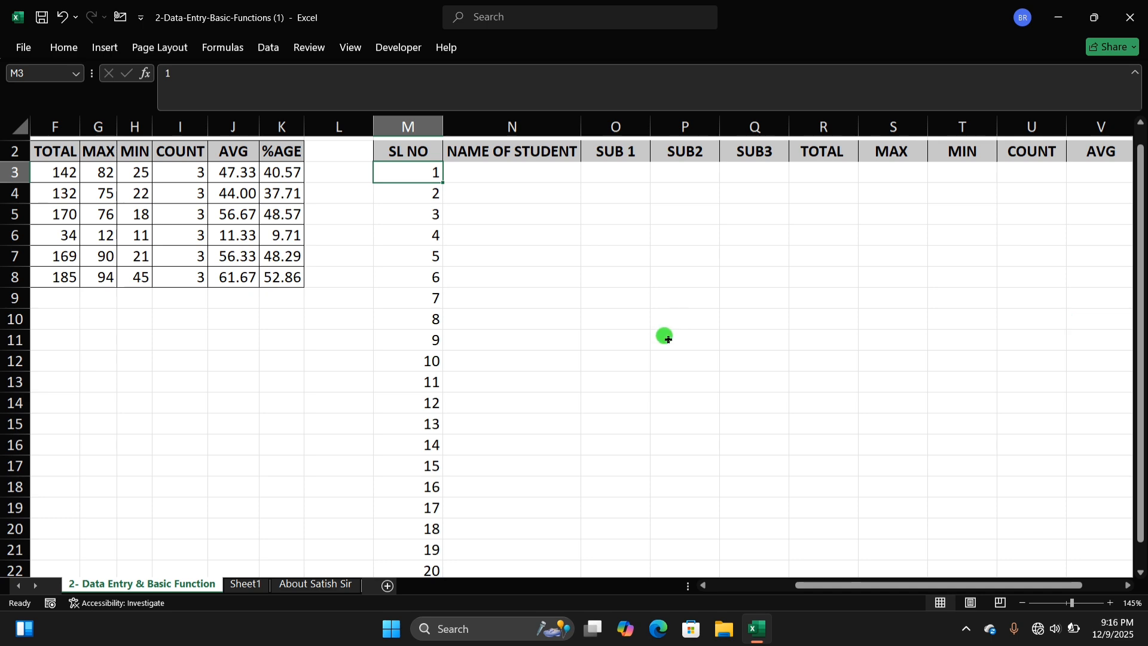
{"action": "scroll", "coordinate": [542, 344], "scroll_direction": "down", "scroll_amount": 1}
{"action": "scroll", "coordinate": [490, 326], "scroll_direction": "up", "scroll_amount": 1}
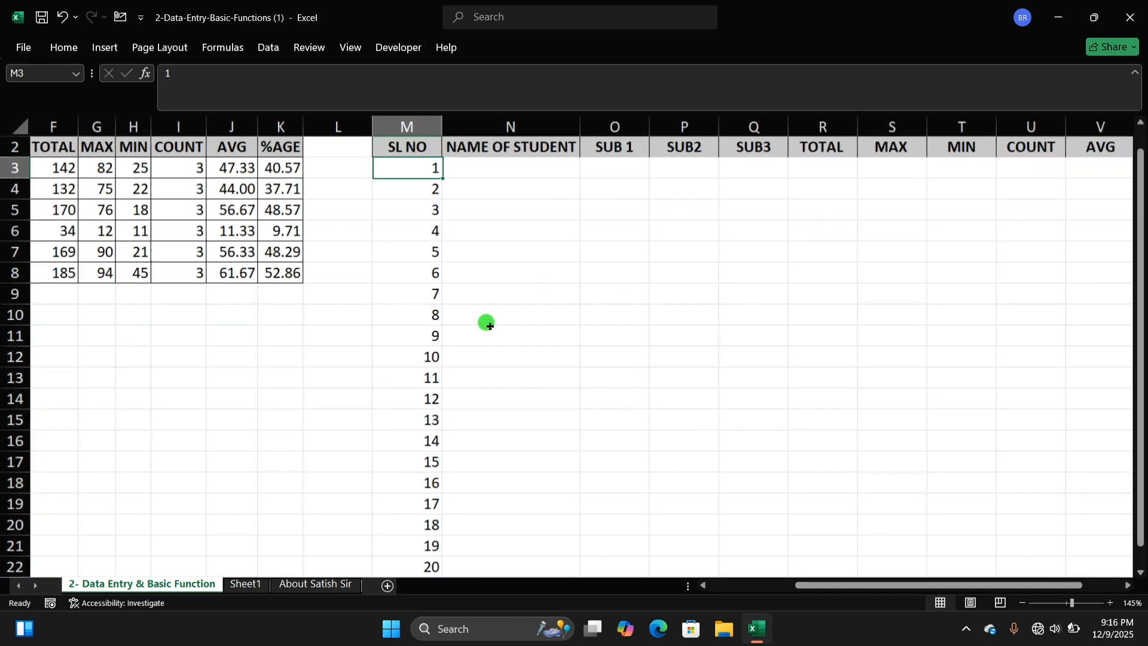
{"action": "scroll", "coordinate": [533, 321], "scroll_direction": "down", "scroll_amount": 20}
{"action": "scroll", "coordinate": [533, 323], "scroll_direction": "up", "scroll_amount": 20}
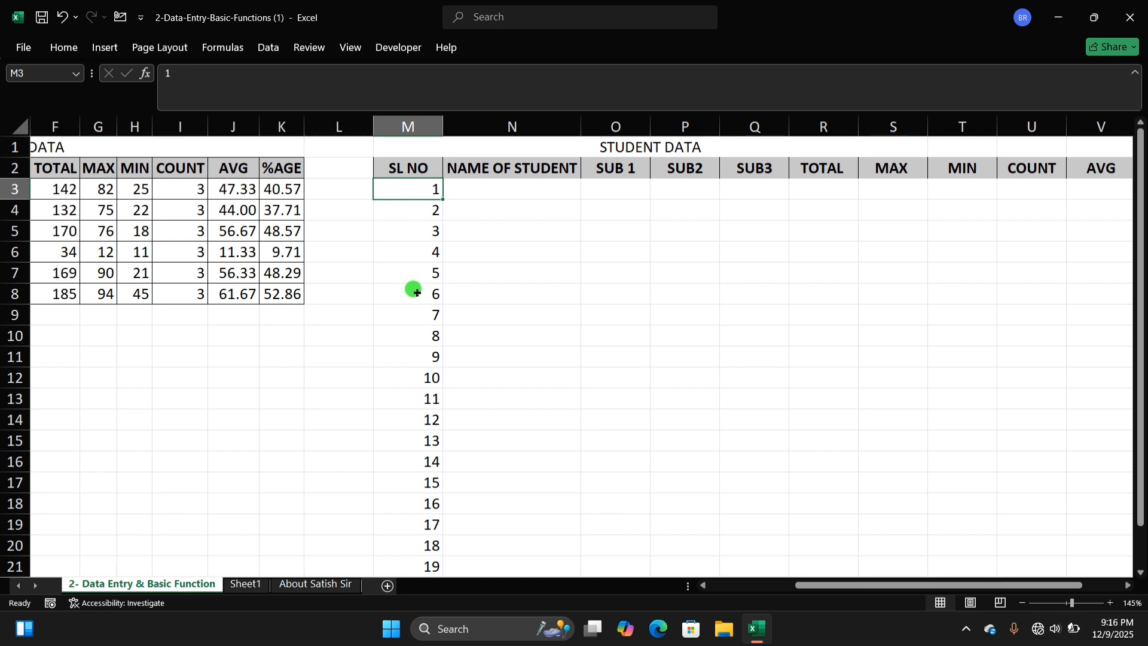
{"action": "left_click_drag", "start_coordinate": [412, 293], "coordinate": [458, 553]}
{"action": "key", "text": "Delete"}
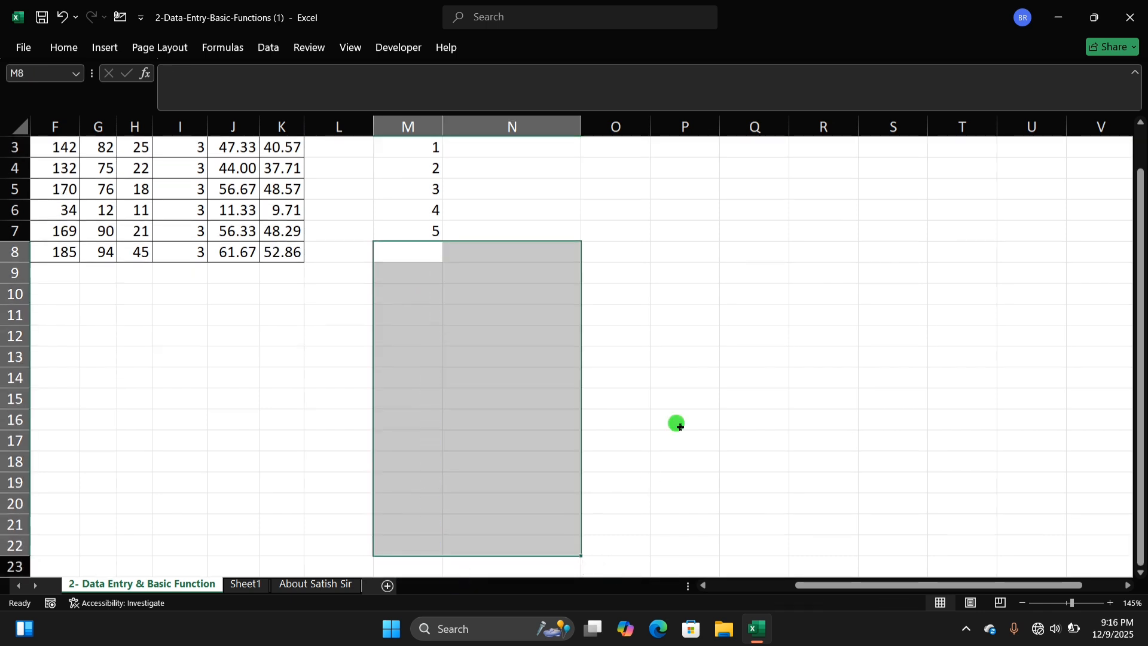
{"action": "scroll", "coordinate": [677, 423], "scroll_direction": "up", "scroll_amount": 1}
{"action": "left_click", "coordinate": [689, 310]}
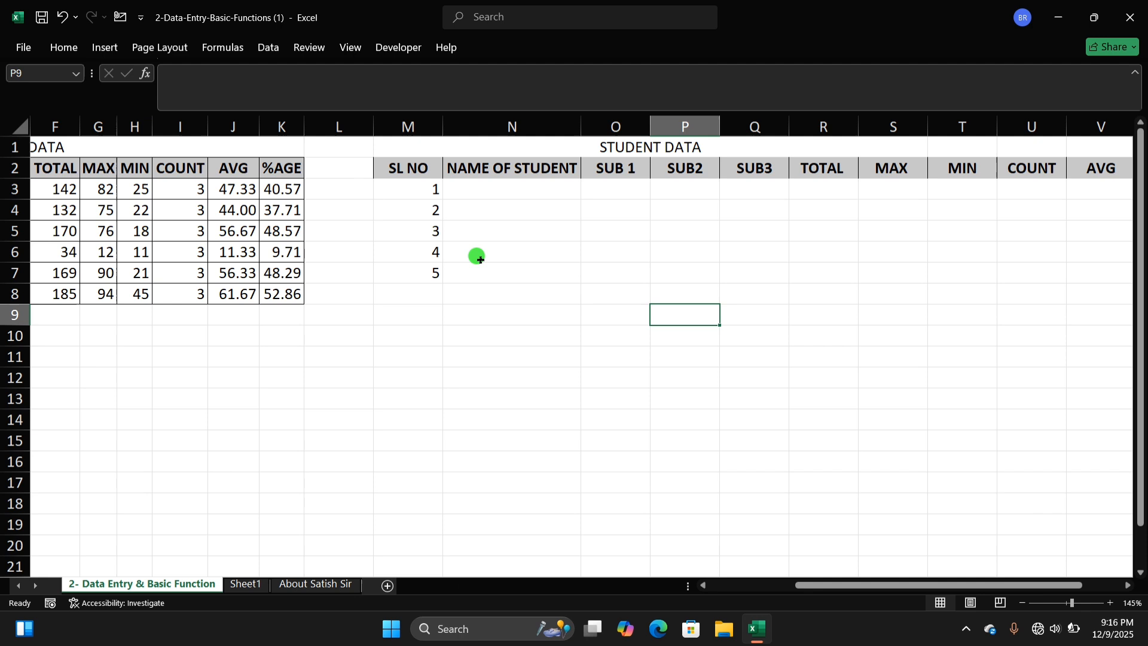
Enter the student names A, B, C, D and E in cells N3:N7 under NAME OF STUDENT
{"action": "left_click", "coordinate": [501, 194]}
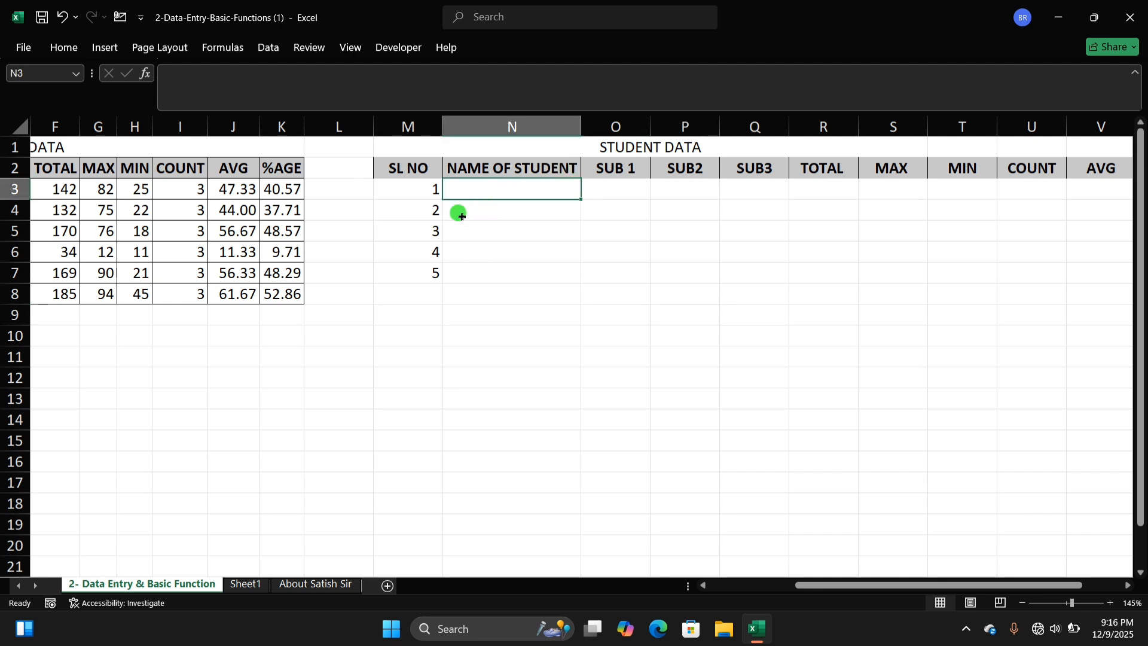
{"action": "left_click_drag", "start_coordinate": [429, 191], "coordinate": [425, 230]}
{"action": "left_click", "coordinate": [509, 203]}
{"action": "left_click", "coordinate": [519, 187]}
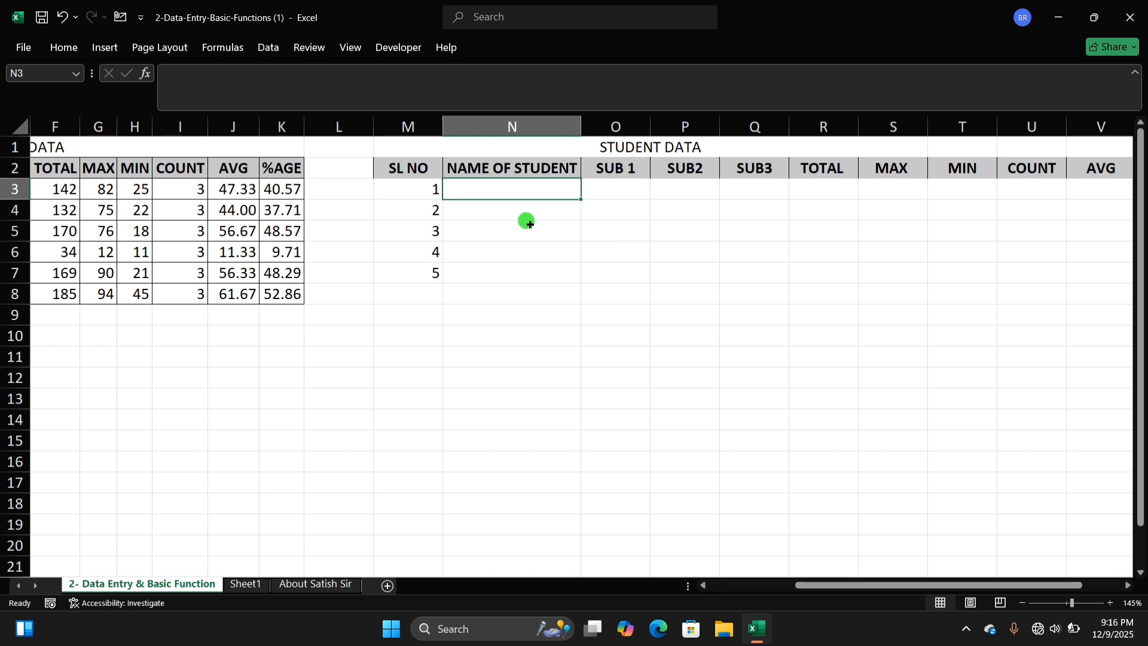
{"action": "type", "text": "A"}
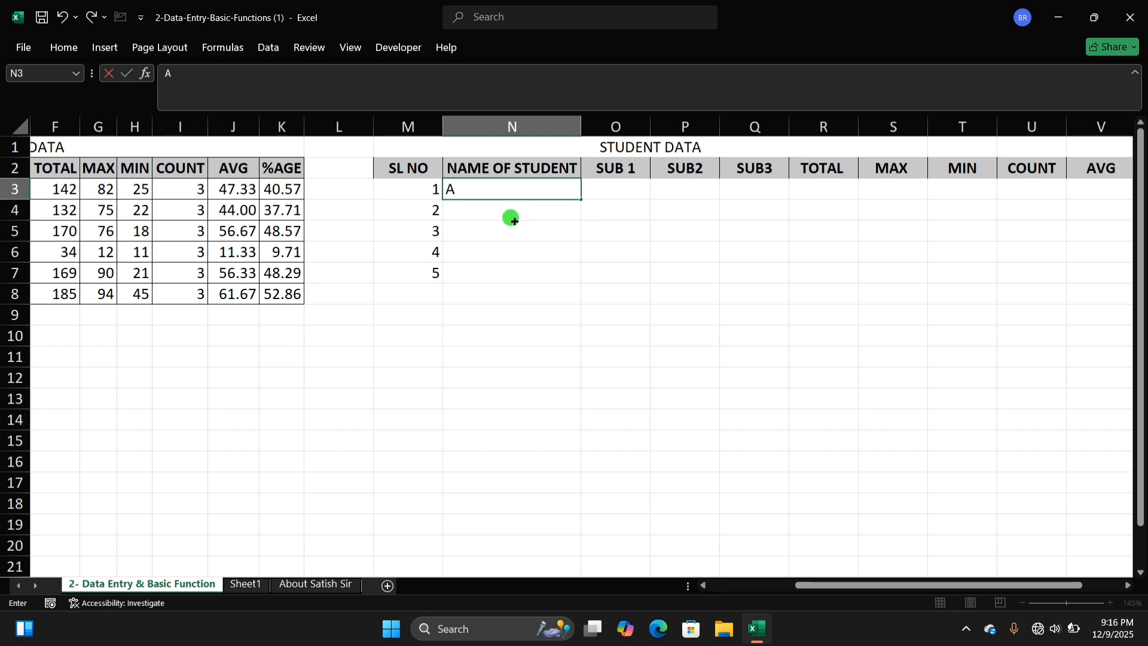
{"action": "key", "text": "Return"}
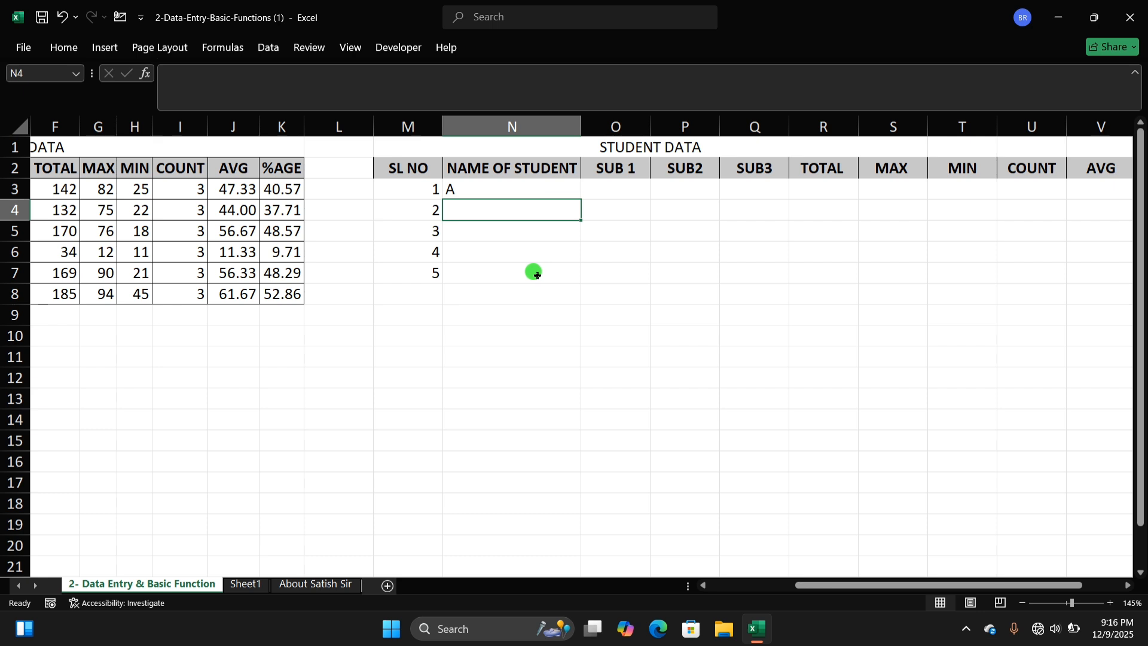
{"action": "type", "text": "B"}
{"action": "key", "text": "Return"}
{"action": "type", "text": "B"}
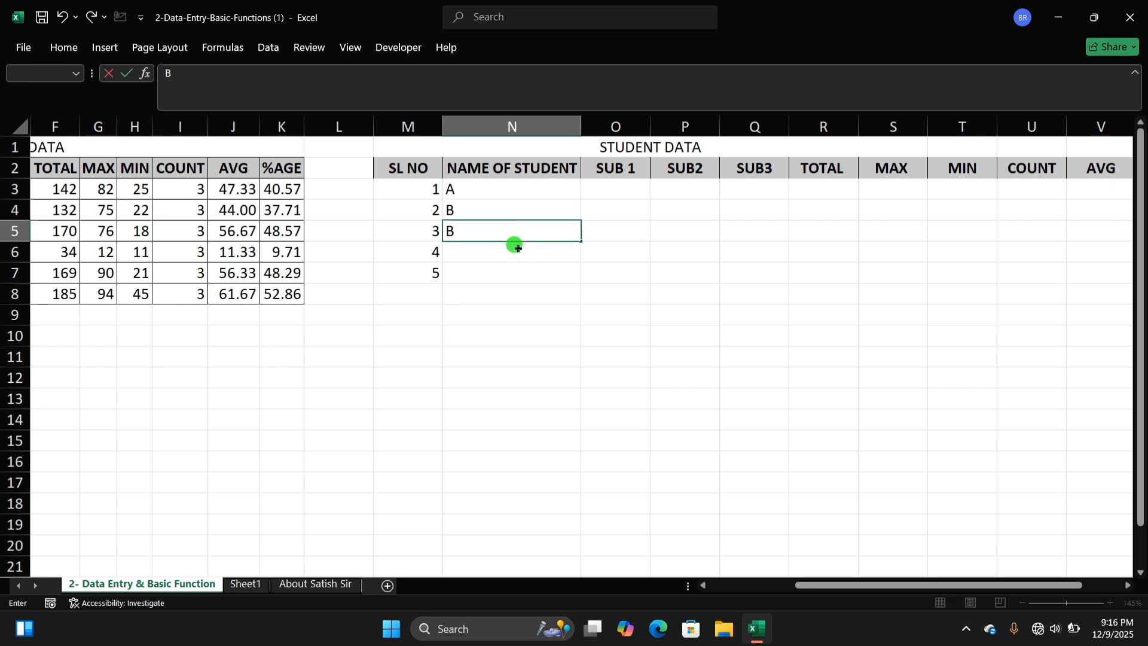
{"action": "type", "text": "C"}
{"action": "key", "text": "Return"}
{"action": "type", "text": "D"}
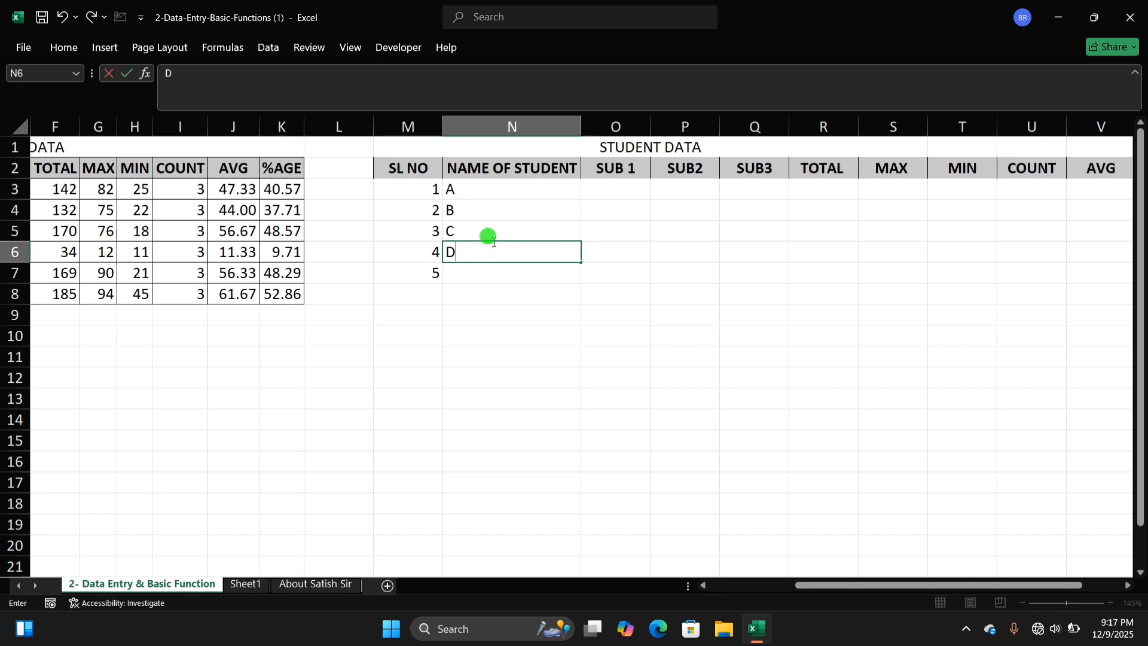
{"action": "key", "text": "Return"}
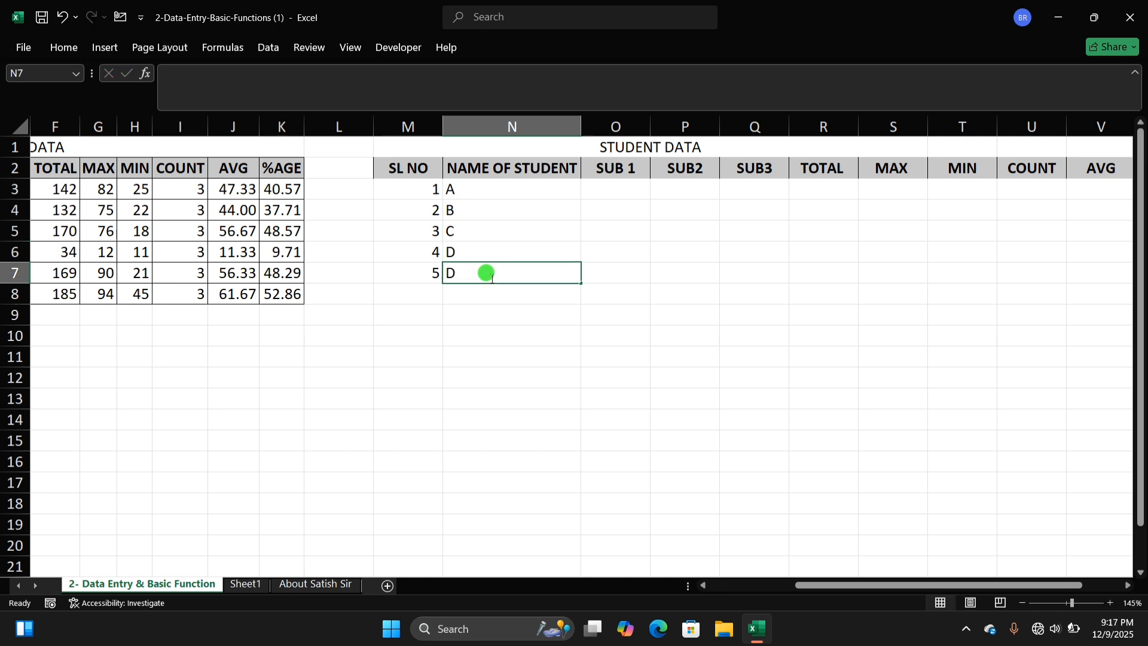
{"action": "type", "text": "E"}
{"action": "left_click", "coordinate": [676, 226]}
Enter the formula =RANDBETWEEN(33,88) in cell O3 under SUB 1 to generate a random mark
{"action": "left_click", "coordinate": [615, 197]}
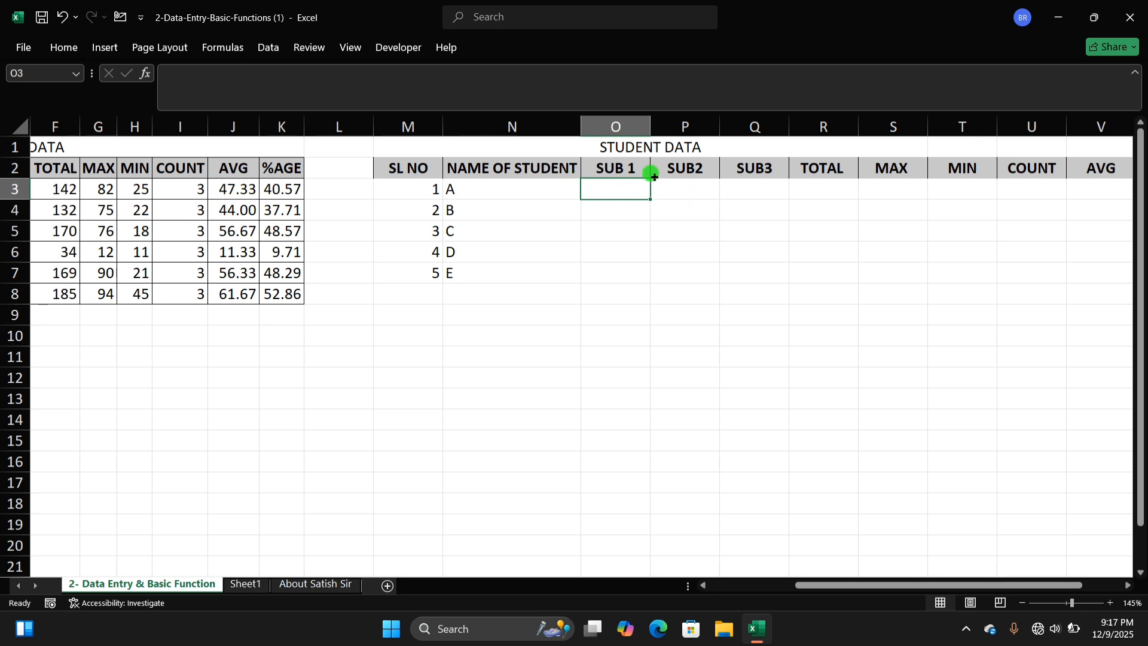
{"action": "left_click", "coordinate": [625, 168]}
{"action": "left_click", "coordinate": [673, 169]}
{"action": "left_click", "coordinate": [752, 169]}
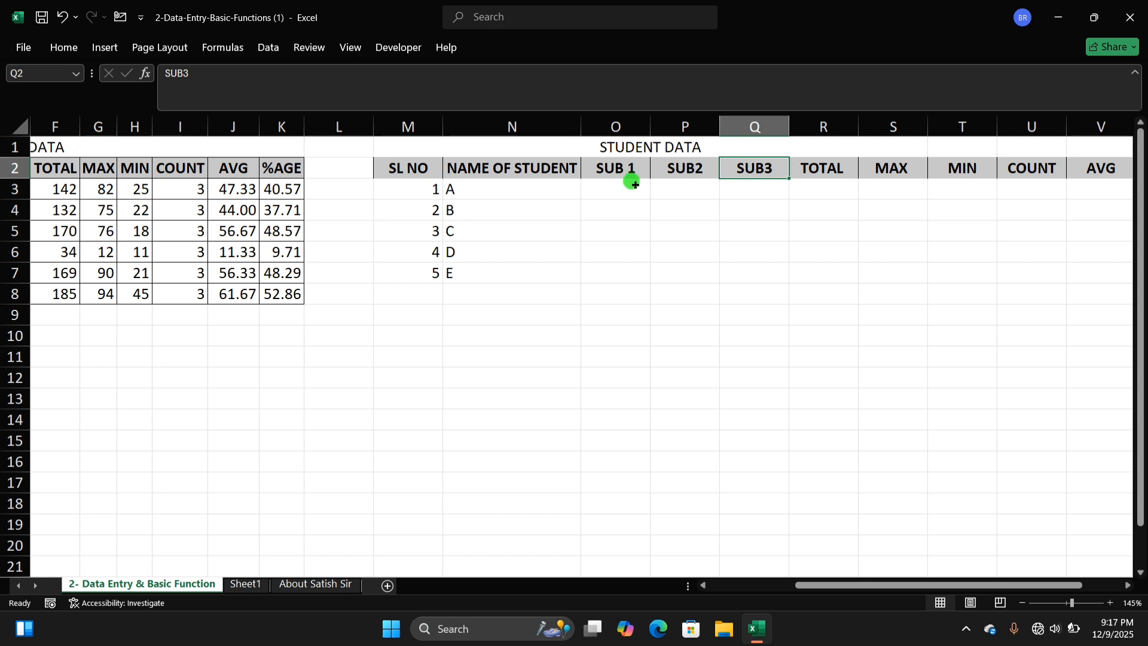
{"action": "left_click_drag", "start_coordinate": [619, 187], "coordinate": [782, 275]}
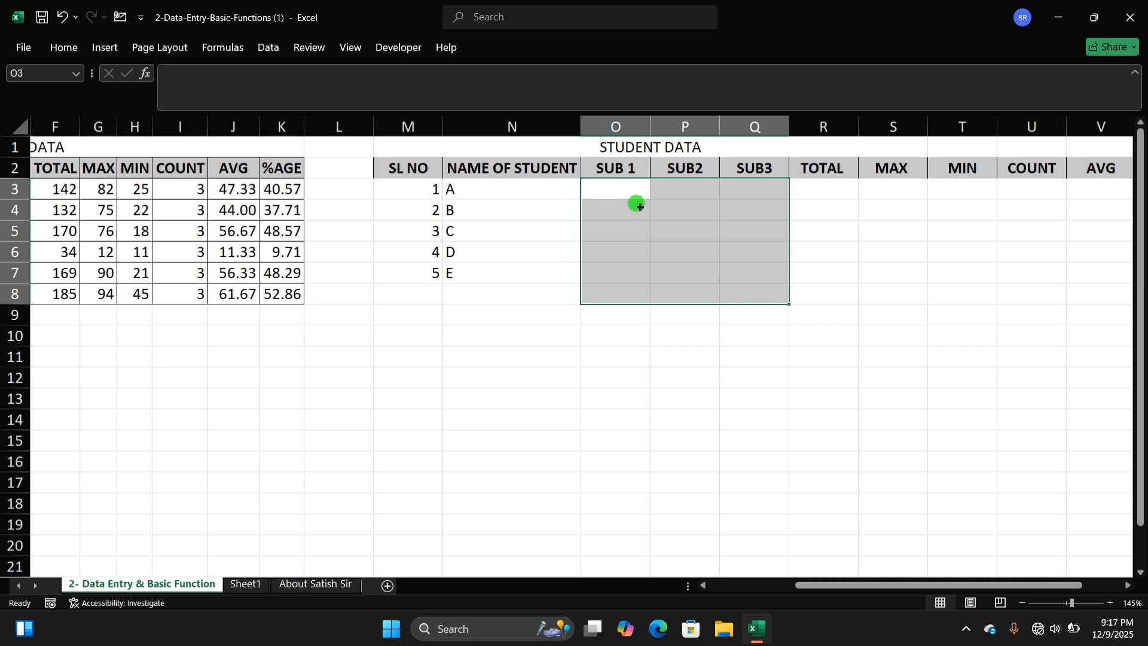
{"action": "left_click", "coordinate": [610, 190]}
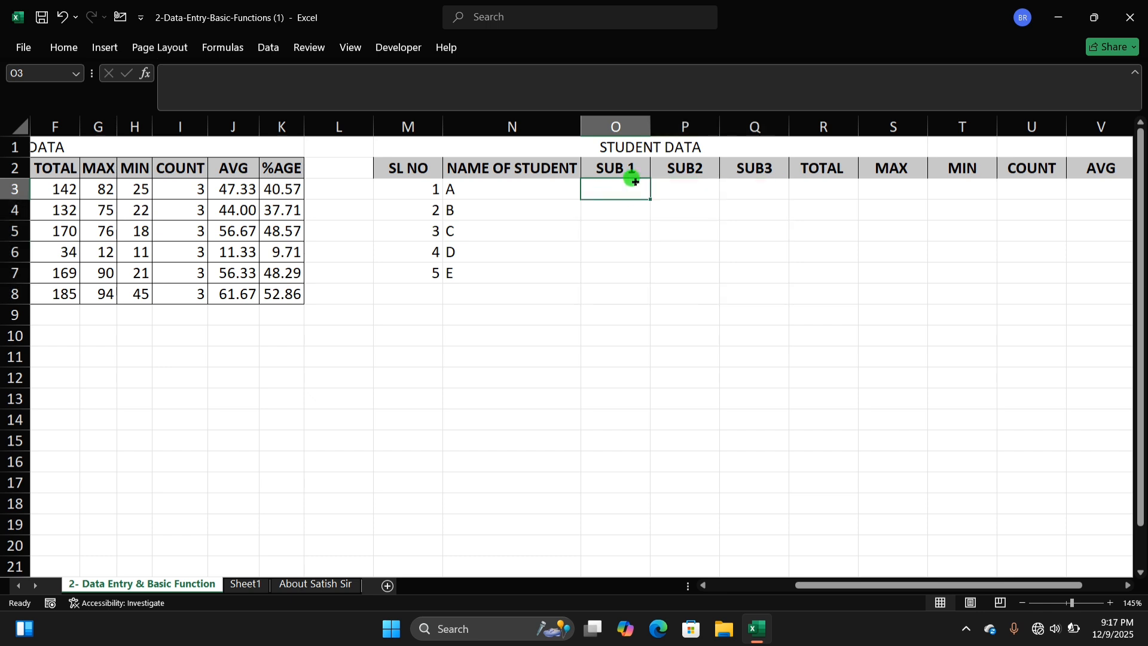
{"action": "type", "text": "="}
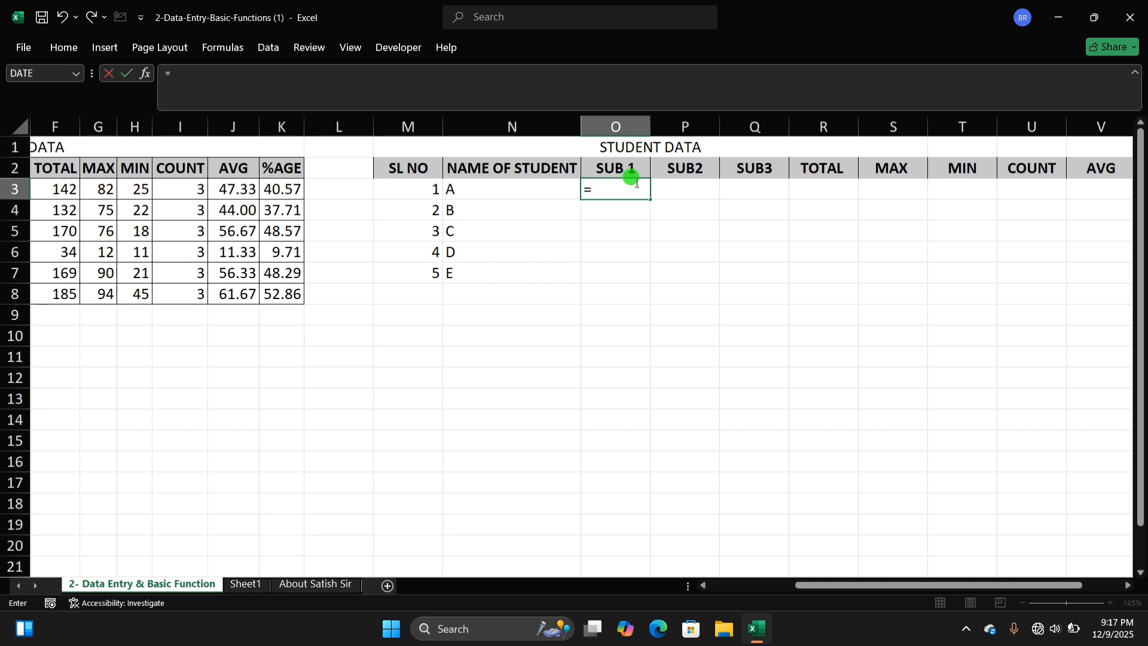
{"action": "type", "text": "RAND"}
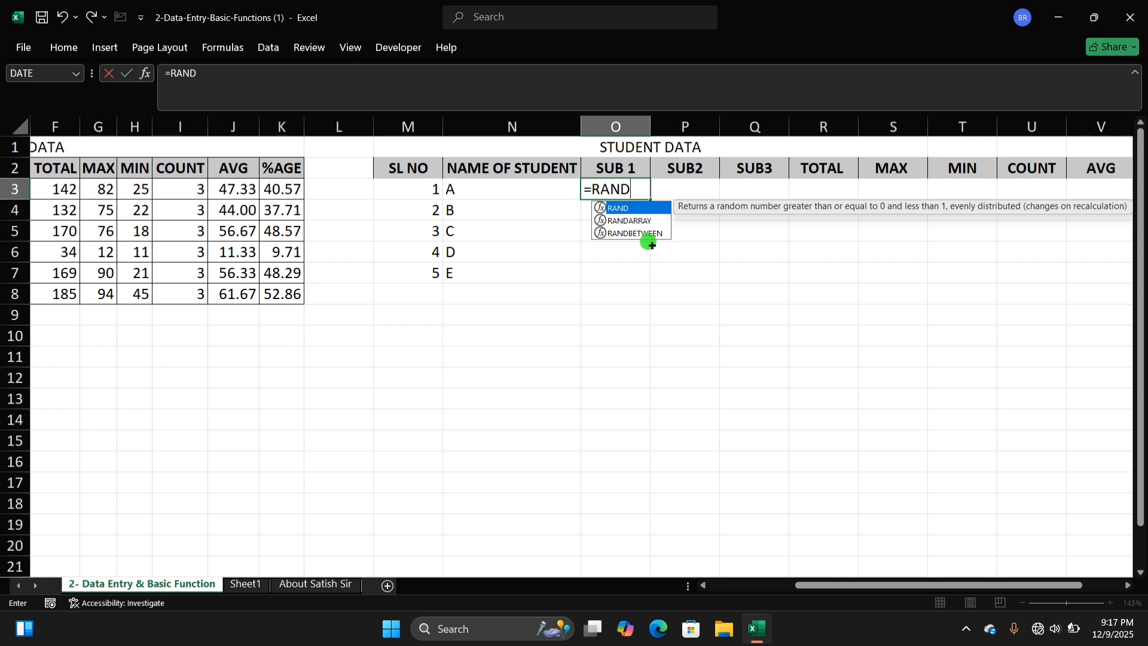
{"action": "double_click", "coordinate": [638, 233]}
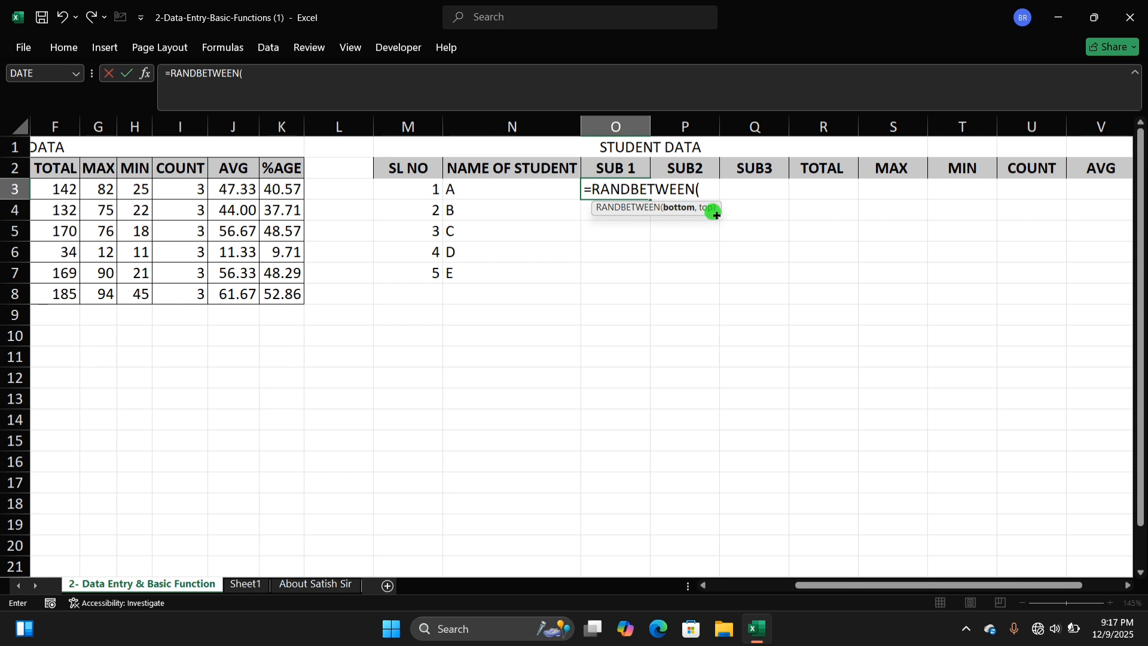
{"action": "type", "text": "33,88"}
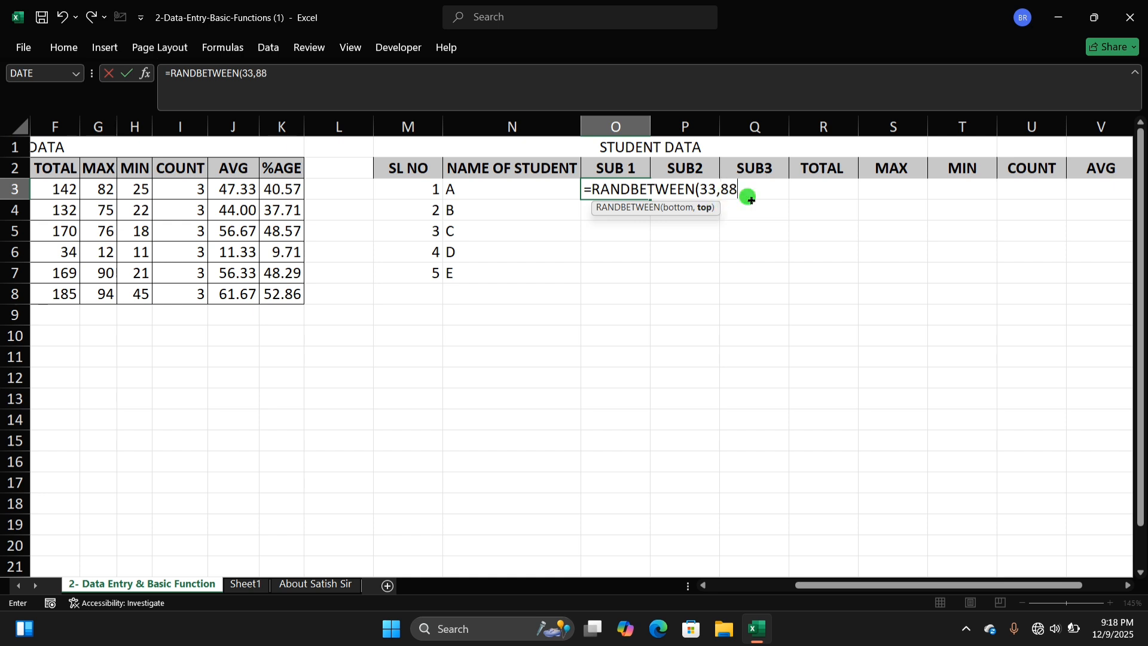
{"action": "key", "text": "Return"}
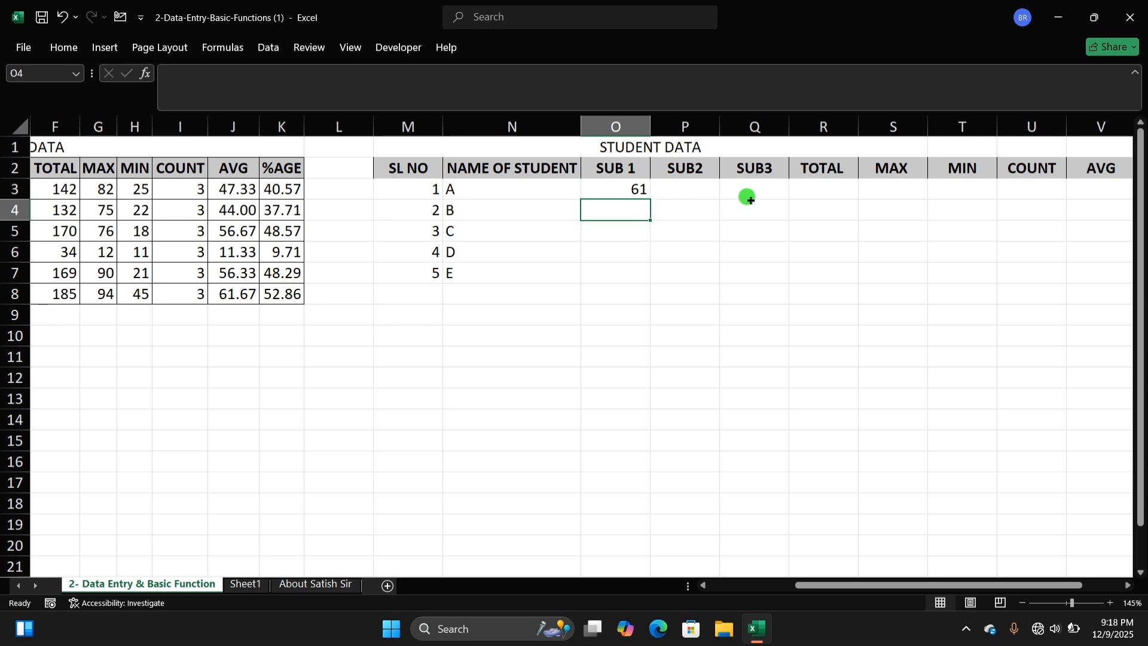
{"action": "left_click", "coordinate": [638, 189]}
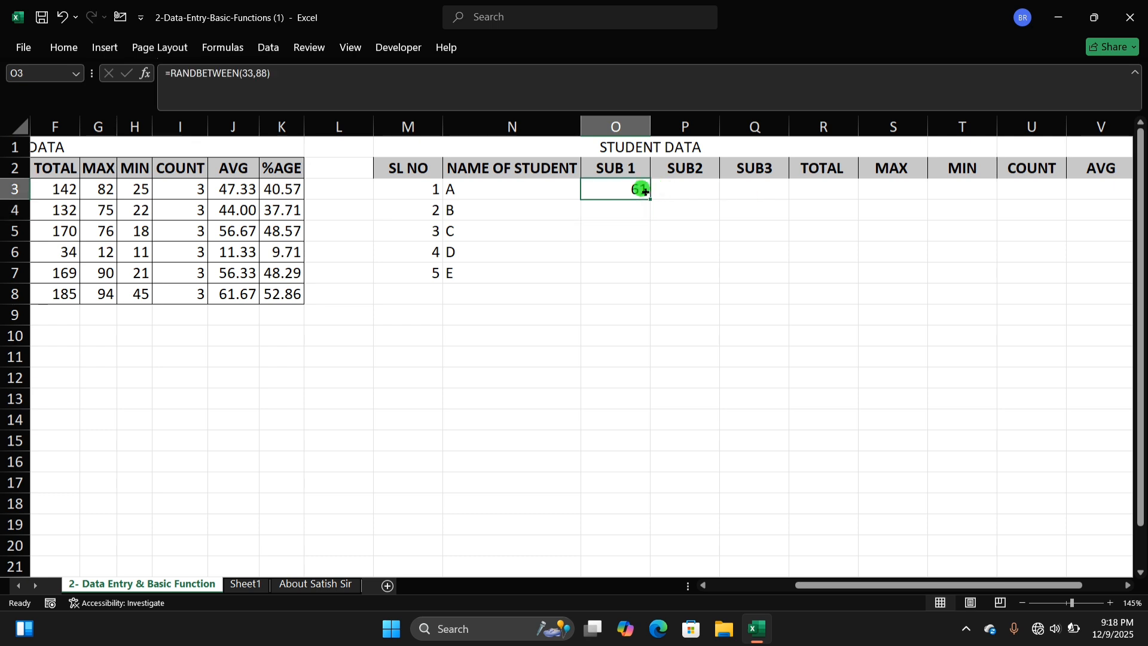
{"action": "left_click", "coordinate": [726, 223]}
{"action": "left_click", "coordinate": [622, 172]}
{"action": "left_click", "coordinate": [680, 167]}
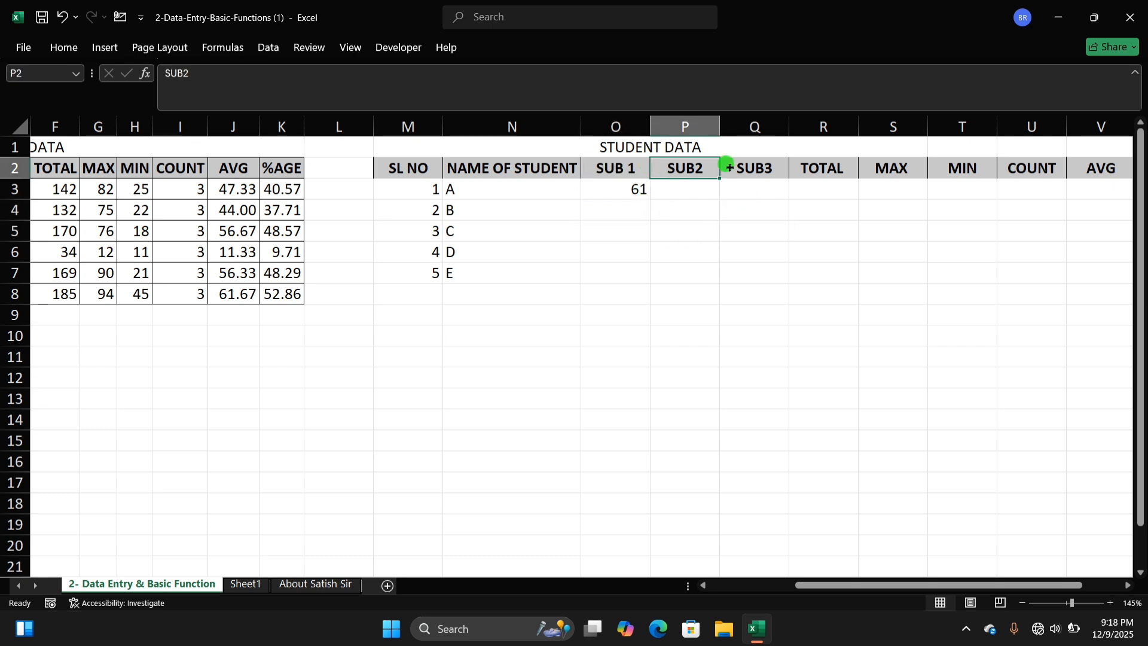
{"action": "left_click", "coordinate": [747, 167]}
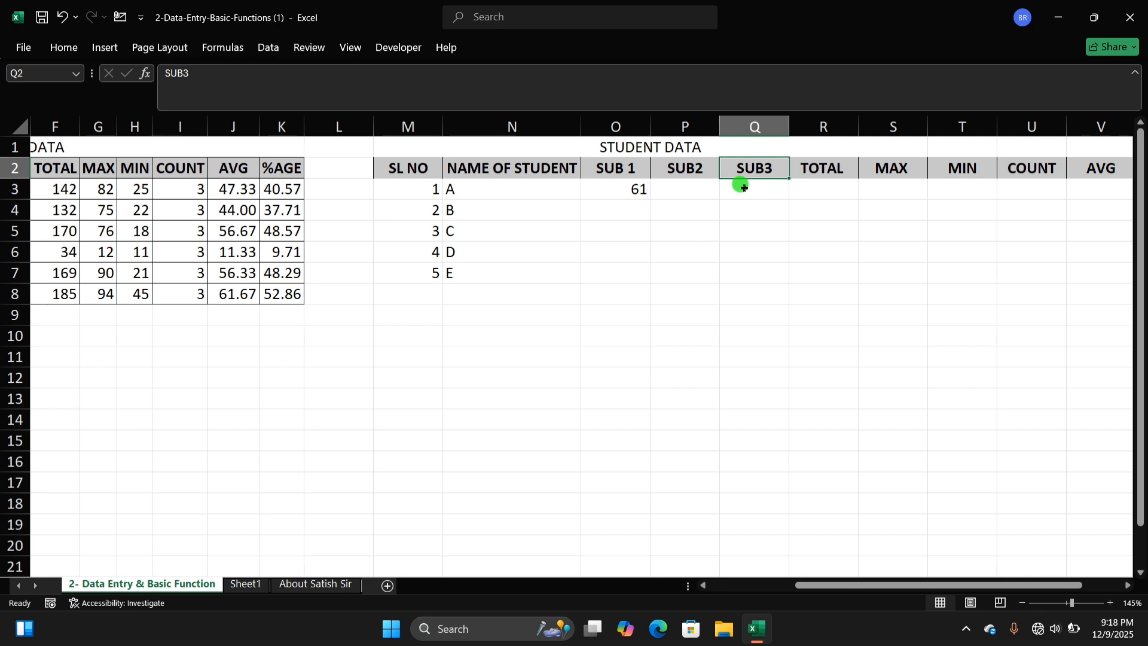
{"action": "left_click", "coordinate": [741, 187]}
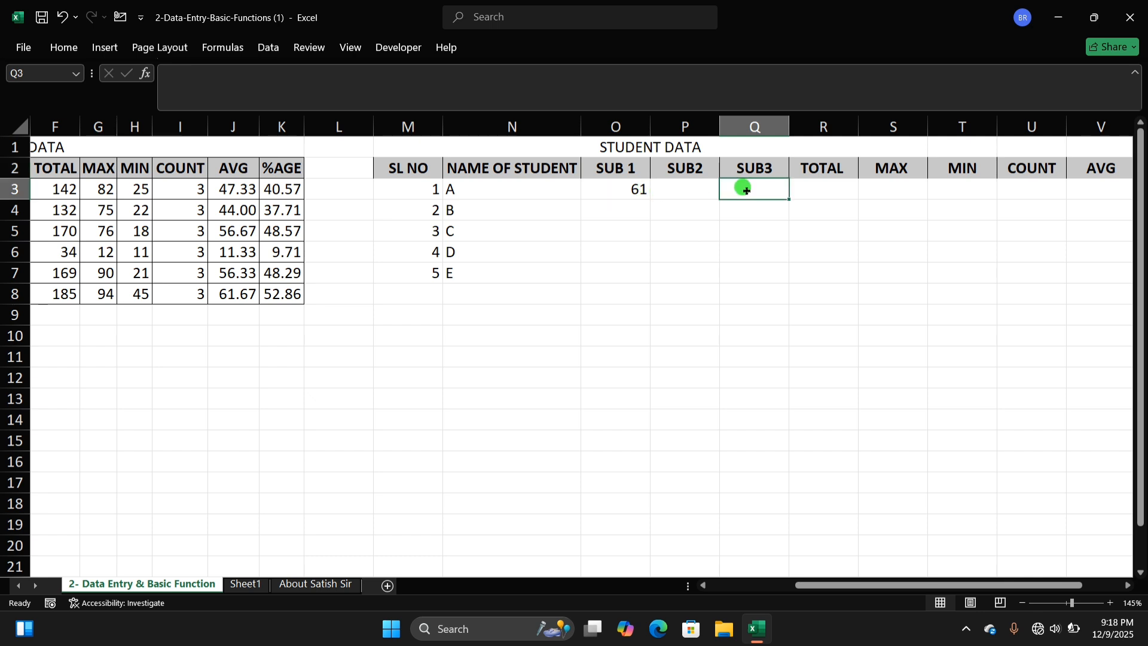
{"action": "left_click", "coordinate": [635, 187]}
{"action": "left_click", "coordinate": [738, 187]}
{"action": "left_click_drag", "start_coordinate": [464, 186], "coordinate": [476, 268]}
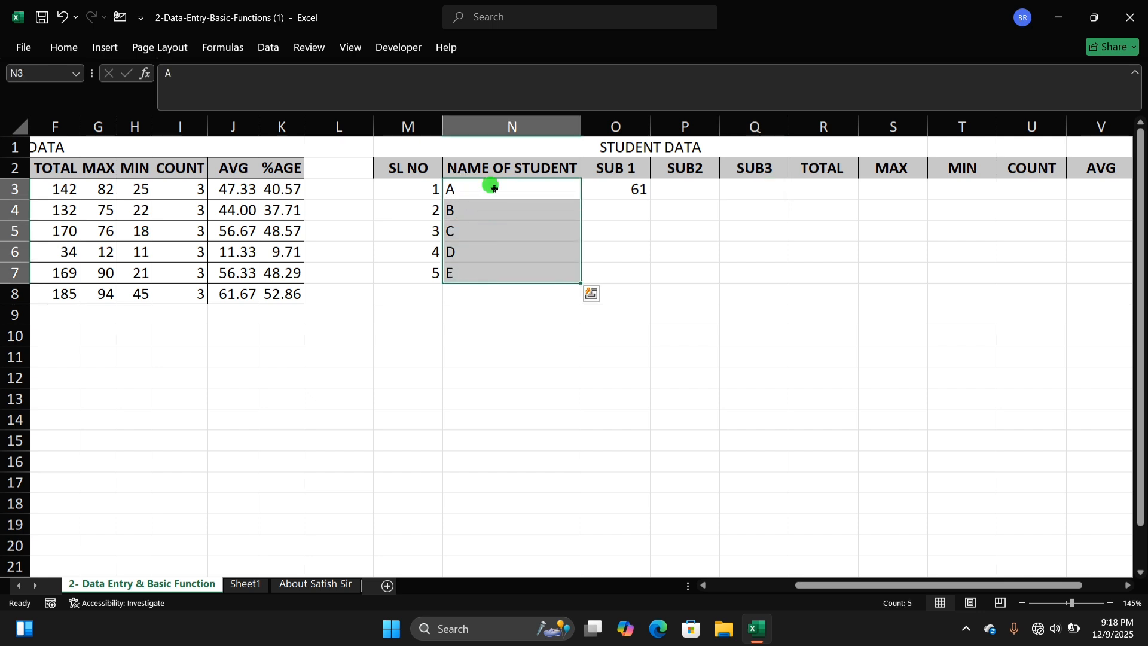
{"action": "left_click_drag", "start_coordinate": [488, 185], "coordinate": [493, 285]}
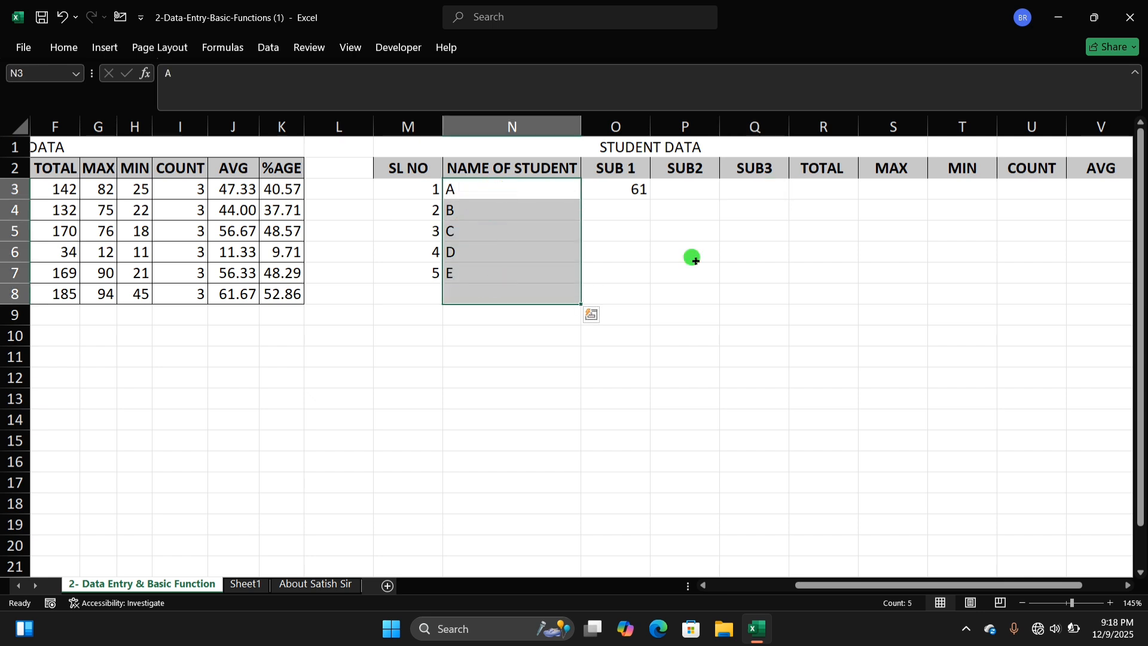
{"action": "left_click", "coordinate": [501, 276]}
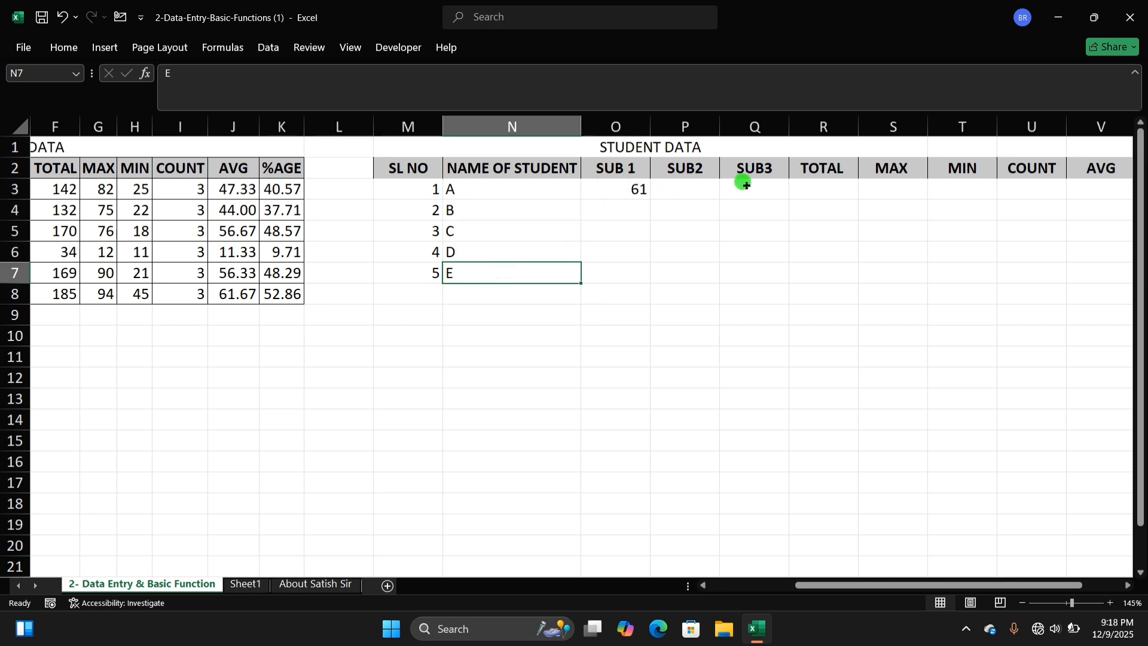
{"action": "left_click", "coordinate": [619, 189]}
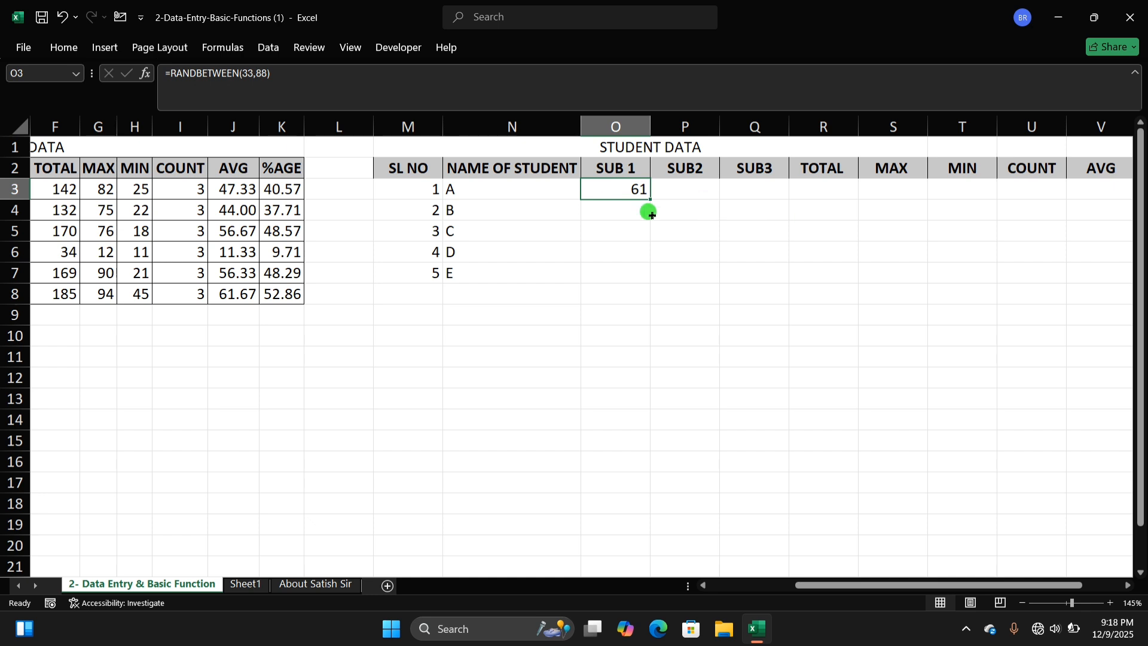
{"action": "left_click", "coordinate": [721, 254]}
{"action": "left_click", "coordinate": [611, 187]}
{"action": "left_click_drag", "start_coordinate": [271, 73], "coordinate": [159, 75]}
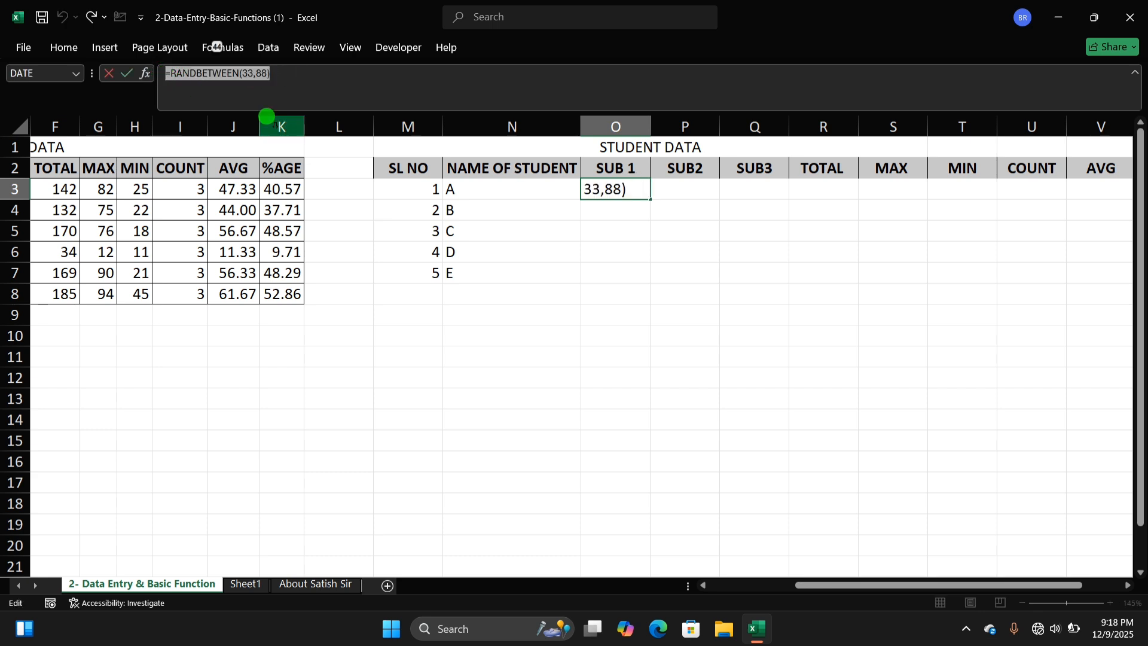
{"action": "type", "text": "="}
{"action": "left_click", "coordinate": [622, 228]}
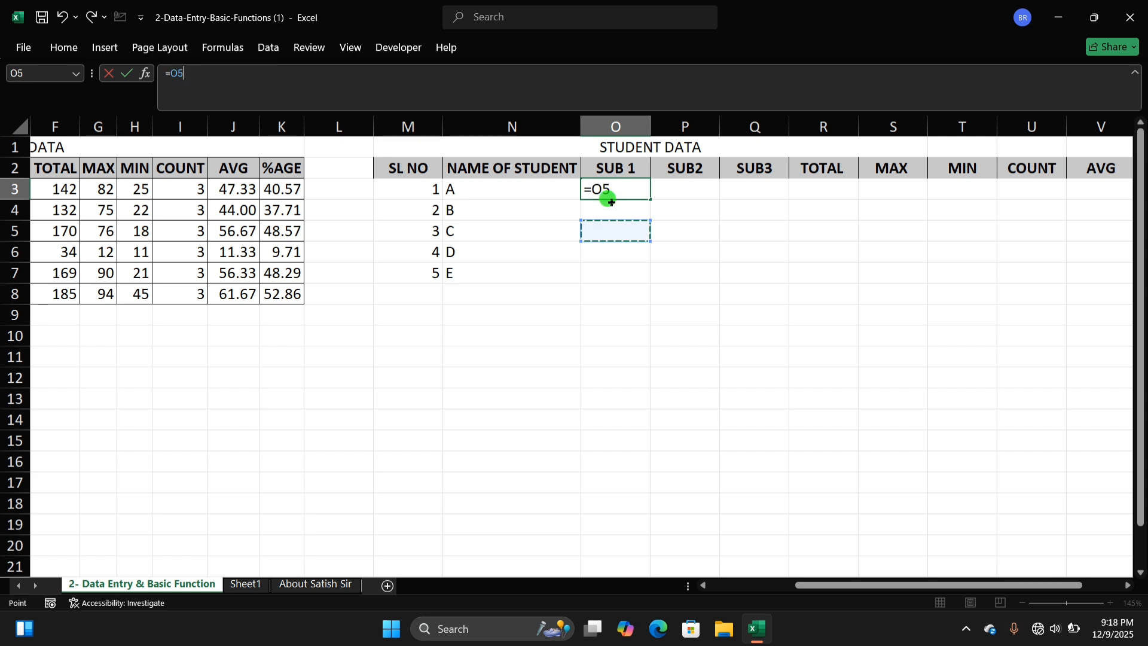
{"action": "key", "text": "Return"}
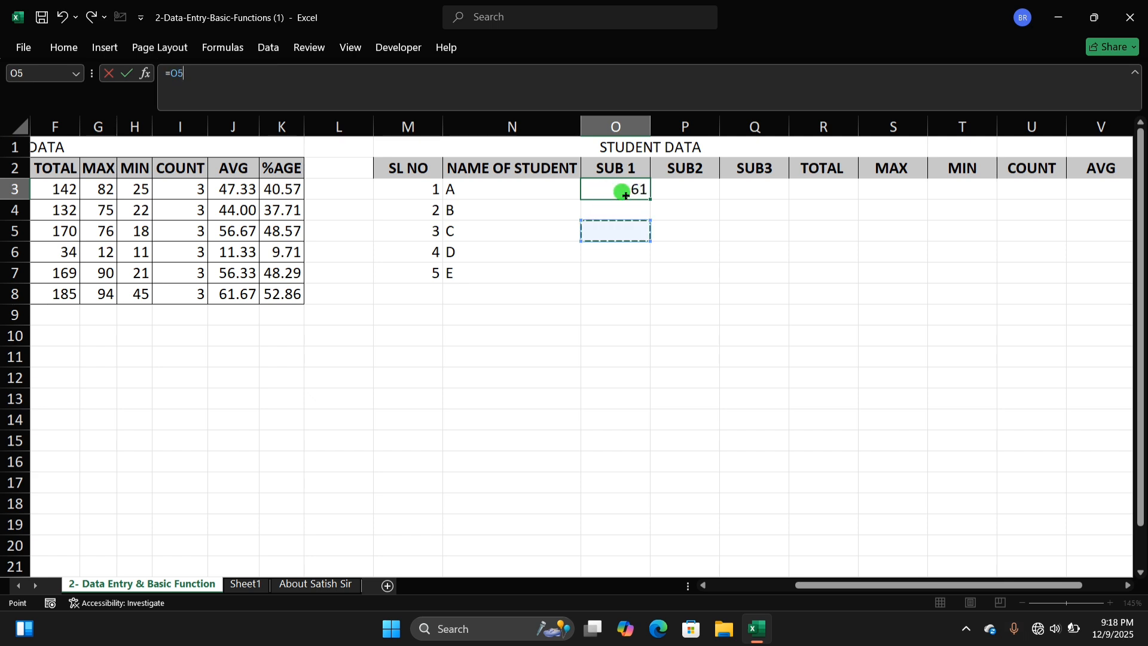
{"action": "key", "text": "ctrl+z"}
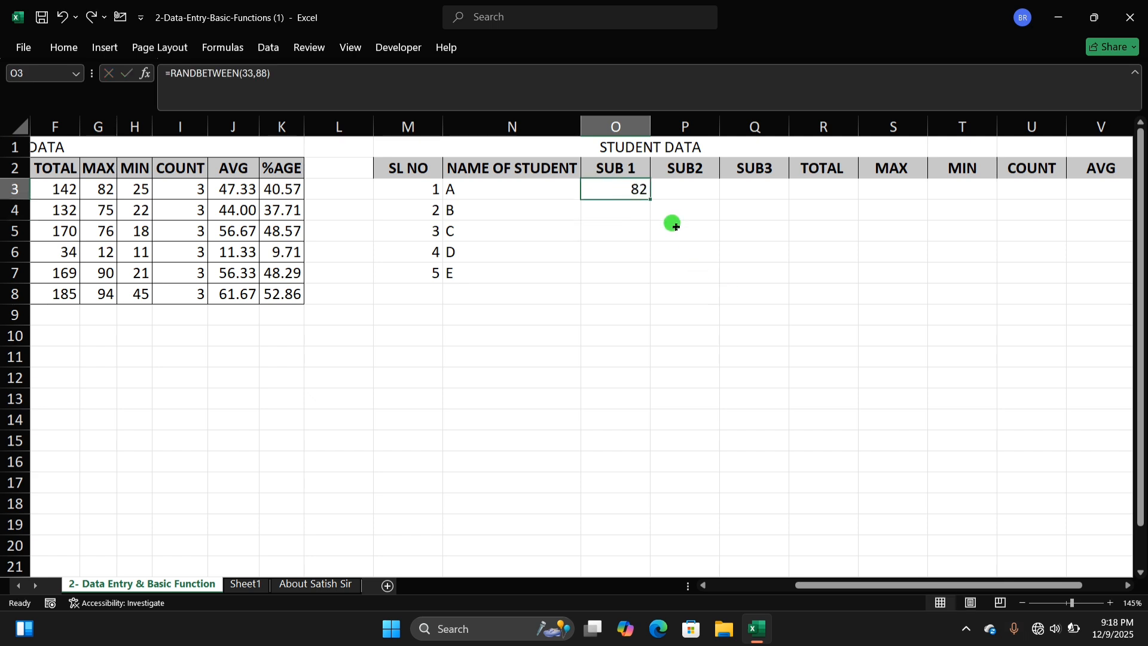
Fill the RANDBETWEEN formula from cell O3 down and across O3:Q7 for SUB 1, SUB2 and SUB3
{"action": "left_click", "coordinate": [652, 198]}
{"action": "left_click", "coordinate": [629, 189]}
{"action": "left_click_drag", "start_coordinate": [622, 190], "coordinate": [742, 265]}
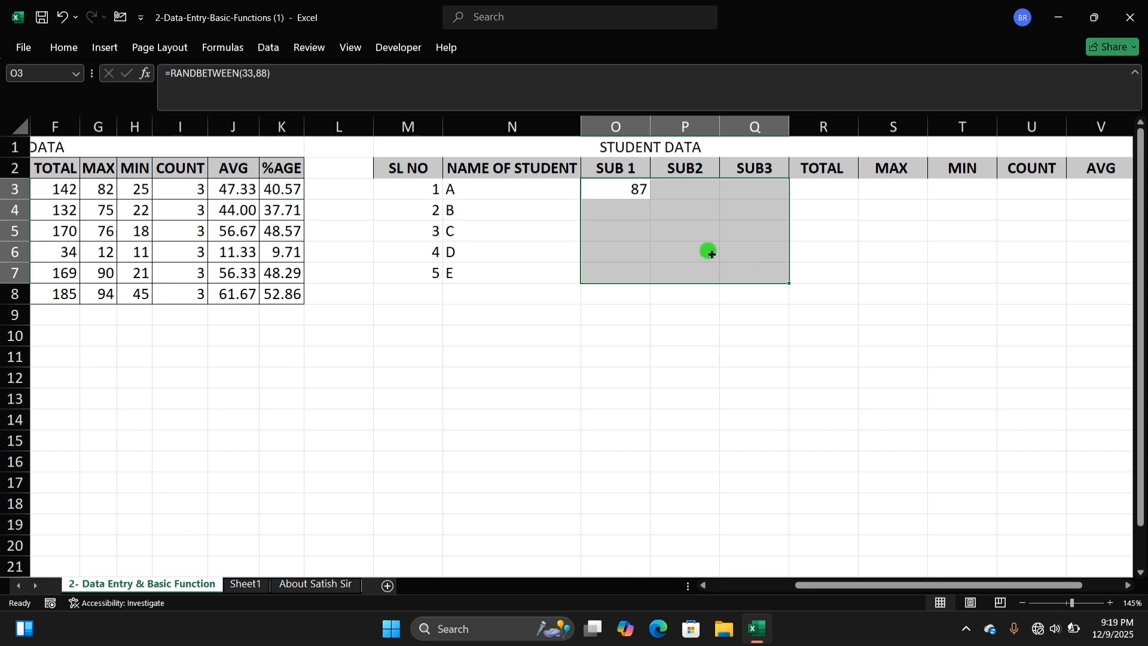
{"action": "key", "text": "ctrl+d"}
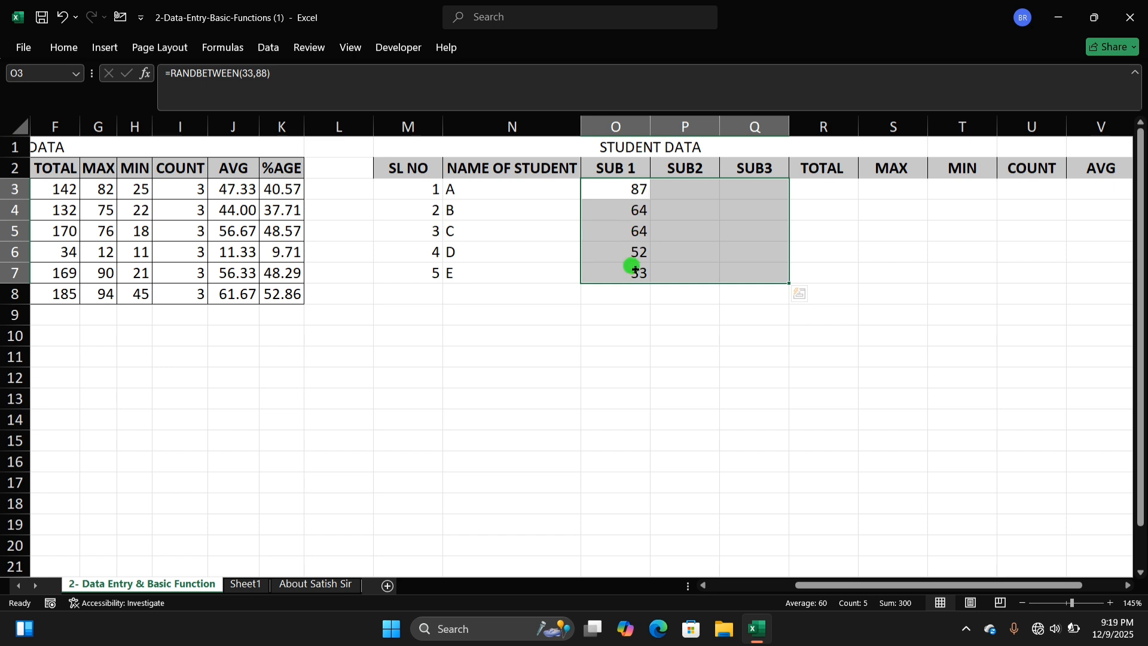
{"action": "key", "text": "ctrl+r"}
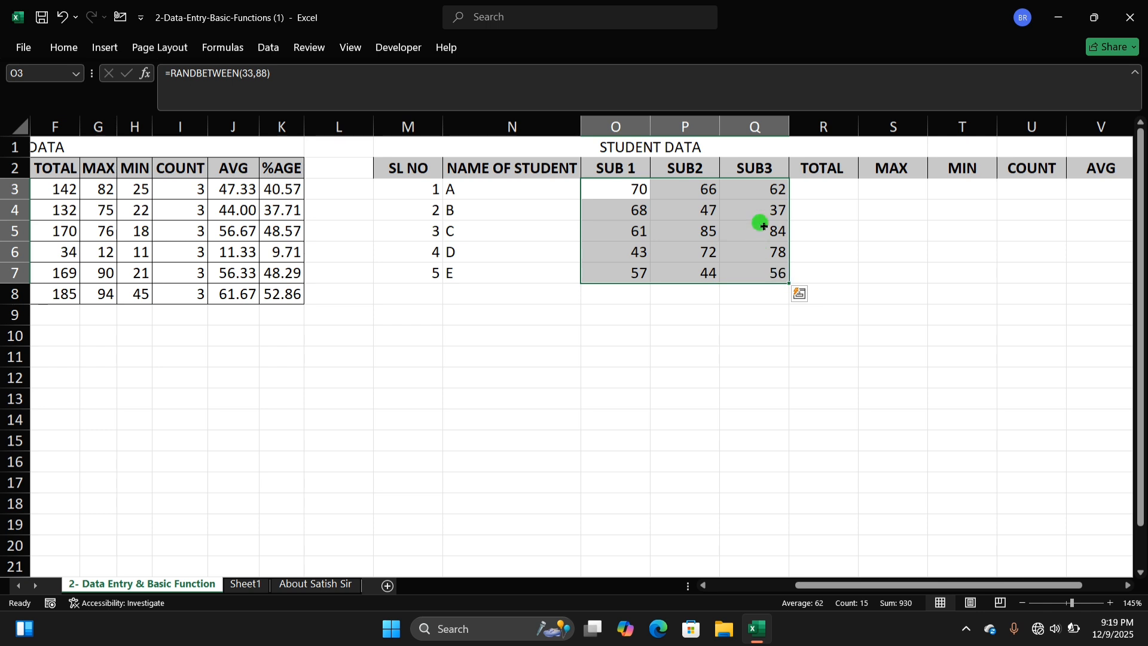
{"action": "left_click", "coordinate": [820, 270]}
Inspect the RANDBETWEEN formula in cell O3 and re-enter it unchanged to recalculate the random marks in O3:Q7
{"action": "left_click", "coordinate": [625, 190]}
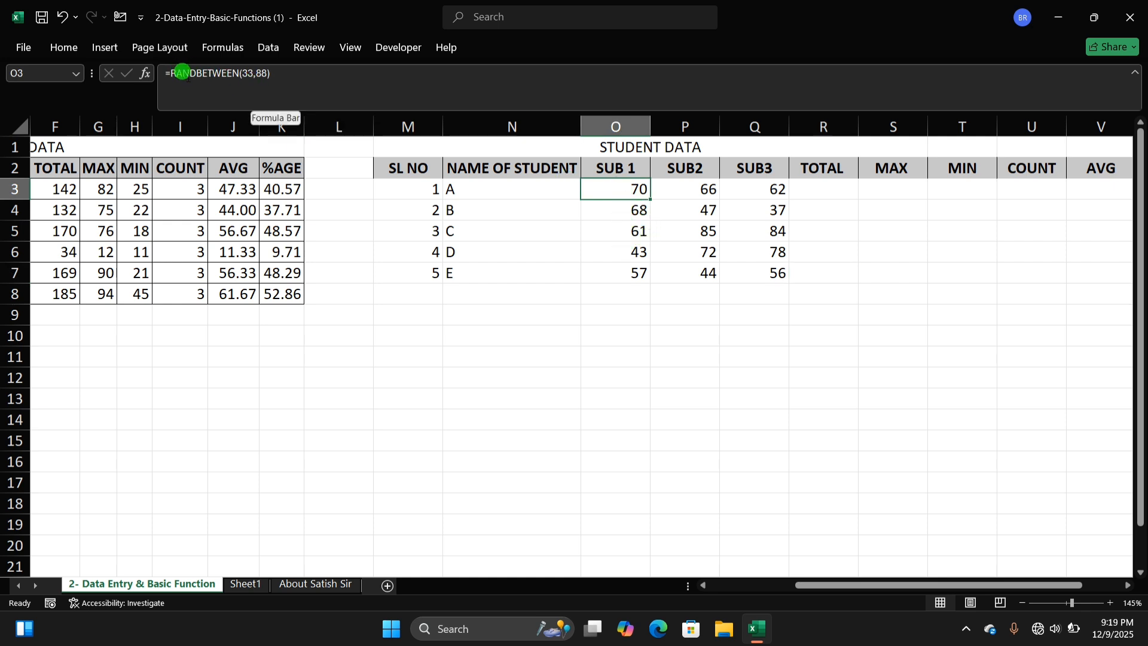
{"action": "left_click", "coordinate": [266, 72]}
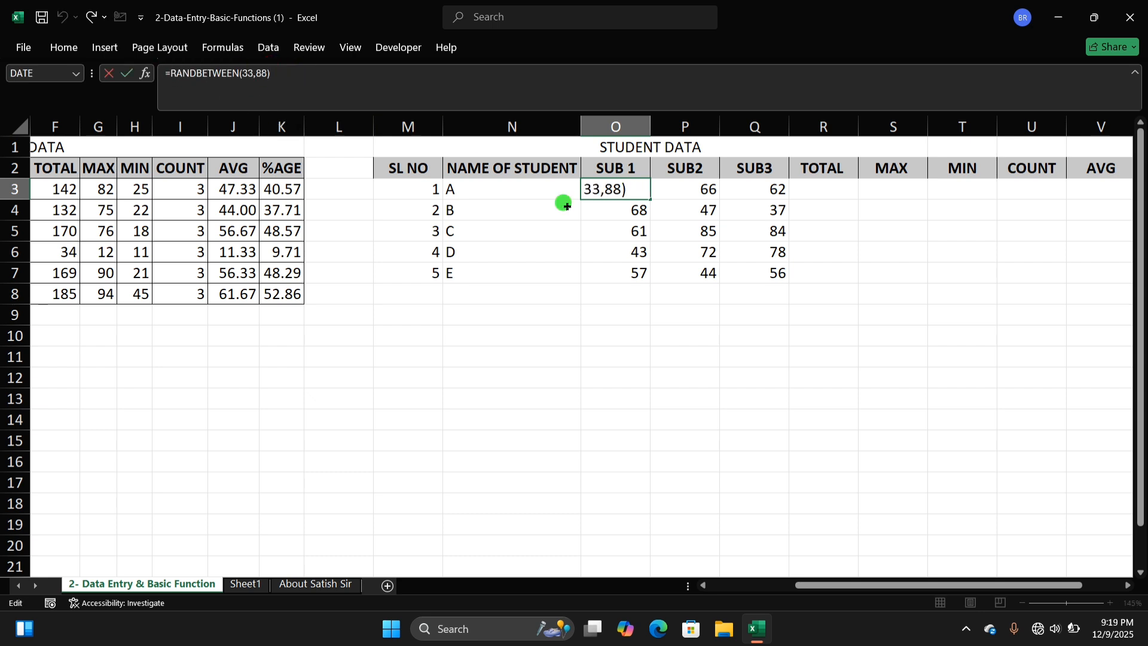
{"action": "left_click", "coordinate": [627, 193]}
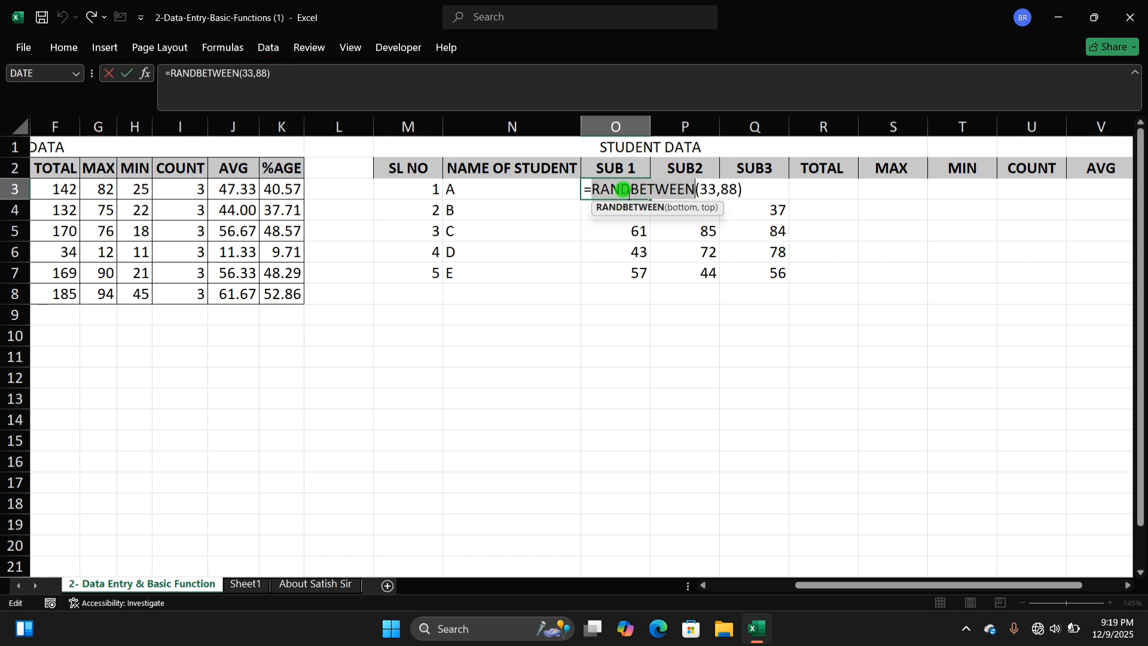
{"action": "key", "text": "Return"}
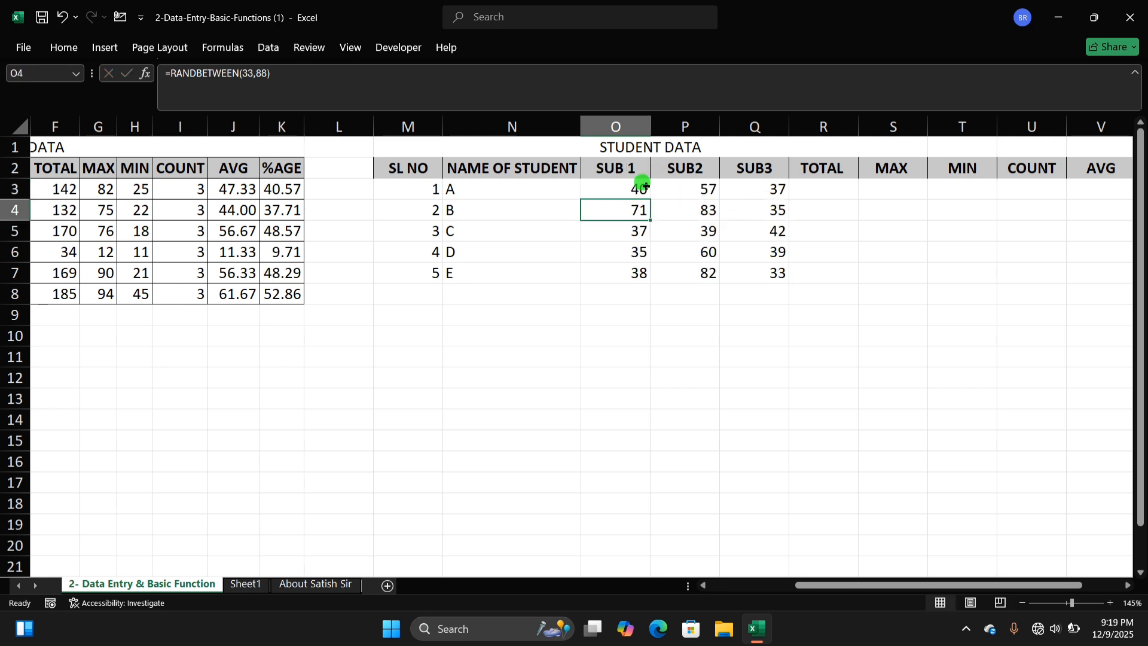
{"action": "left_click", "coordinate": [664, 308]}
{"action": "left_click", "coordinate": [636, 192]}
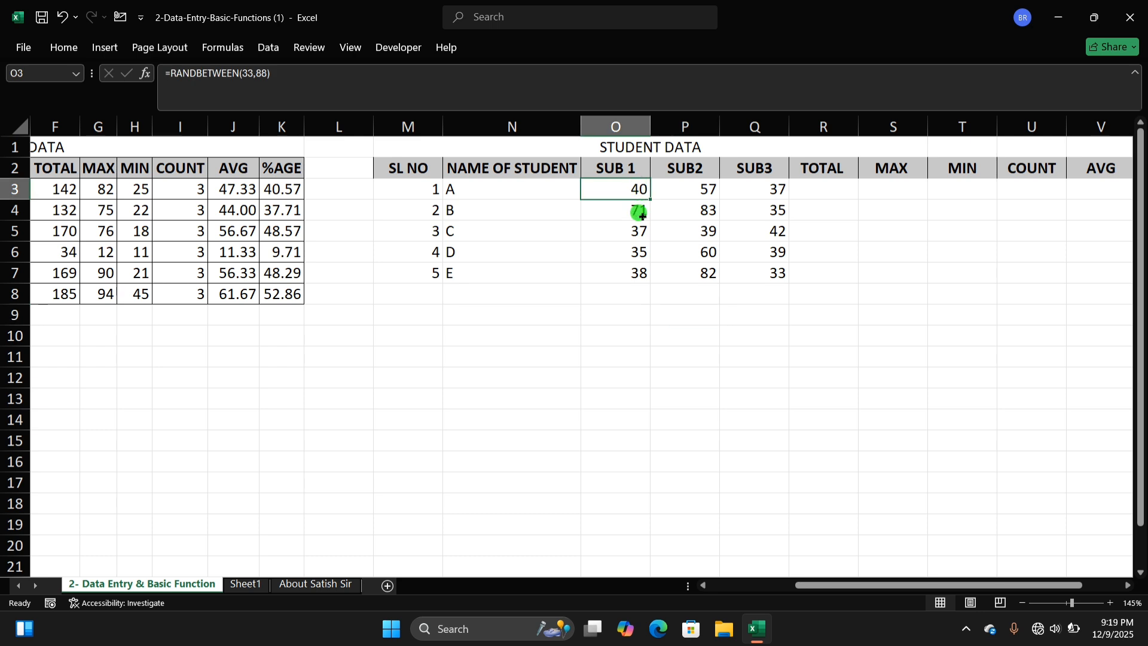
{"action": "key", "text": "Down"}
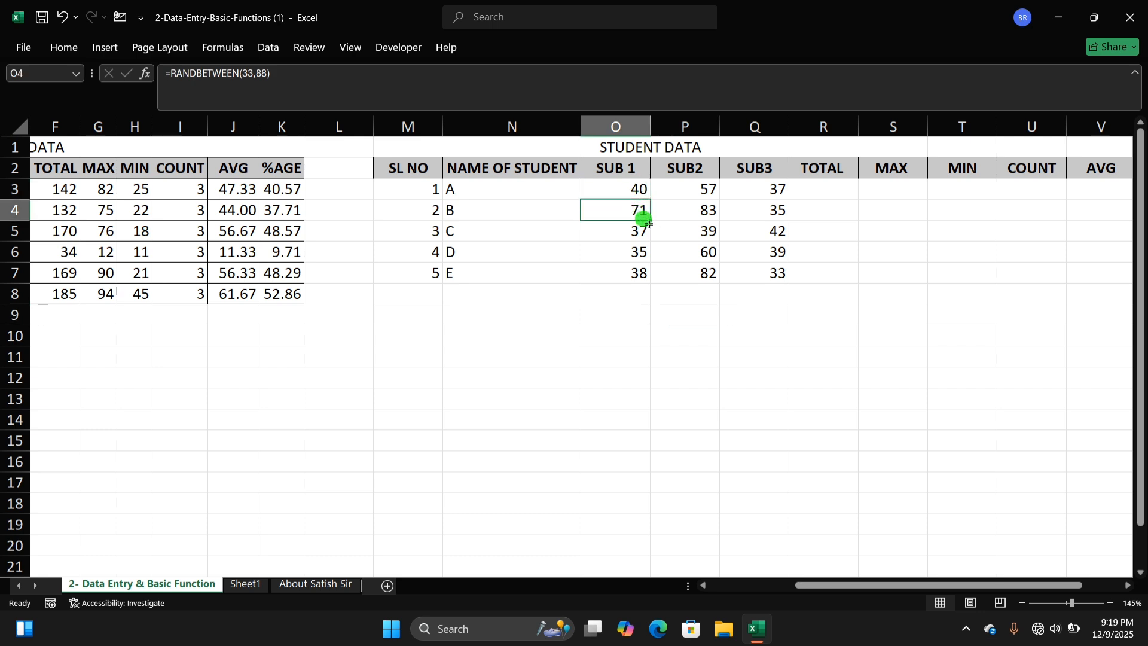
{"action": "left_click", "coordinate": [797, 310]}
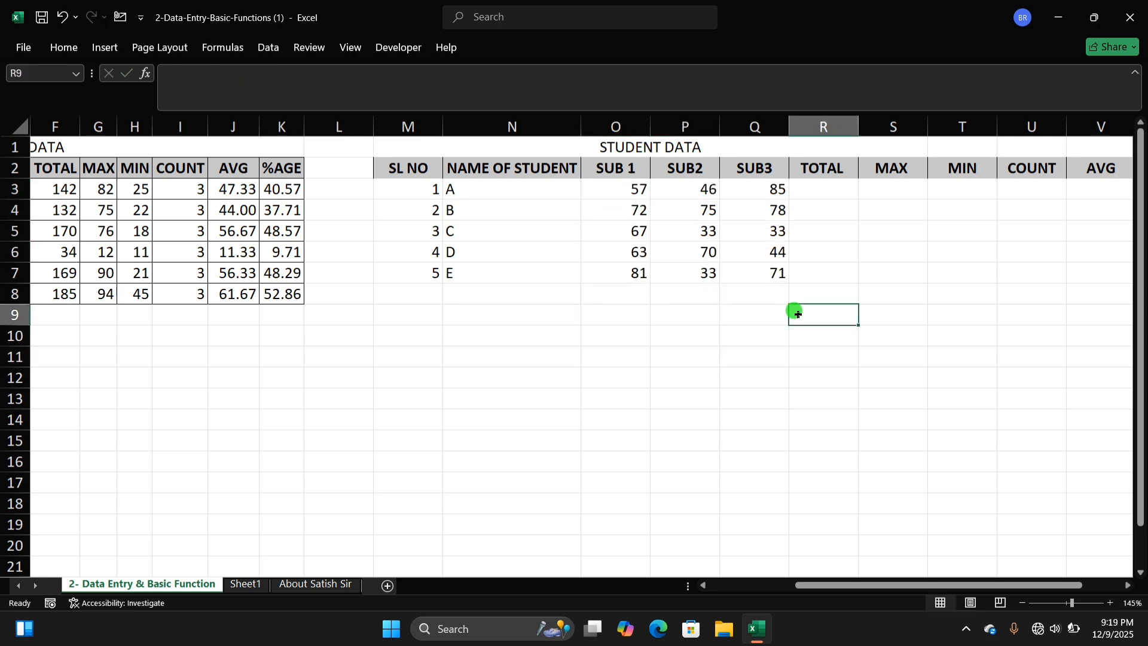
{"action": "left_click_drag", "start_coordinate": [627, 191], "coordinate": [771, 275]}
{"action": "left_click", "coordinate": [798, 312]}
{"action": "left_click_drag", "start_coordinate": [615, 187], "coordinate": [754, 275]}
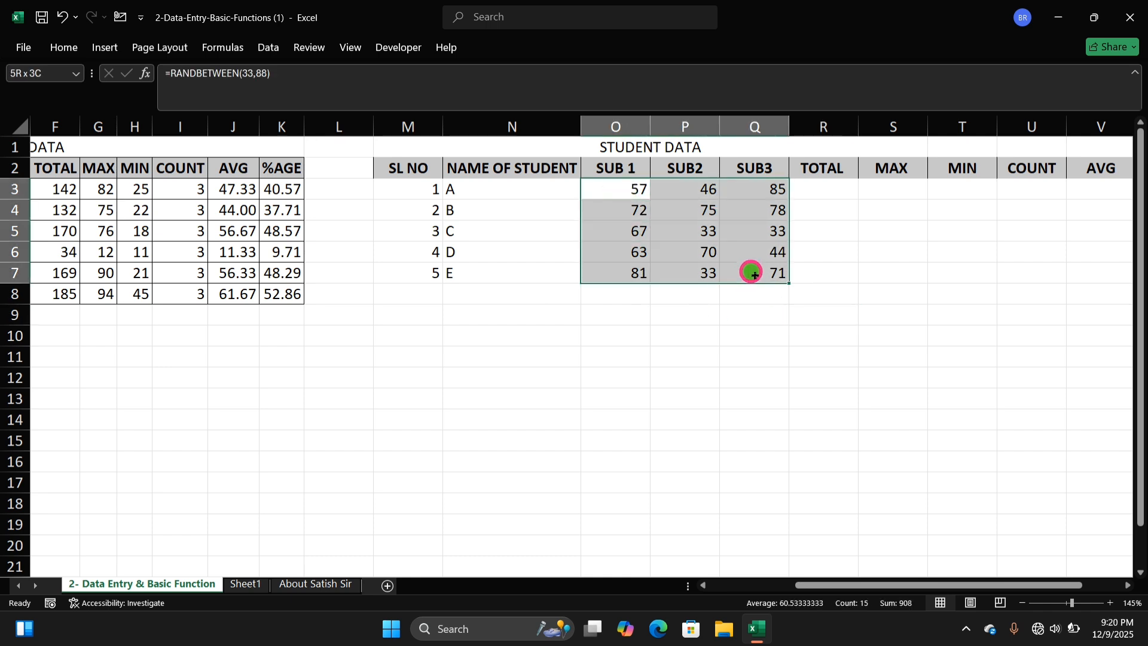
{"action": "left_click_drag", "start_coordinate": [486, 187], "coordinate": [507, 264]}
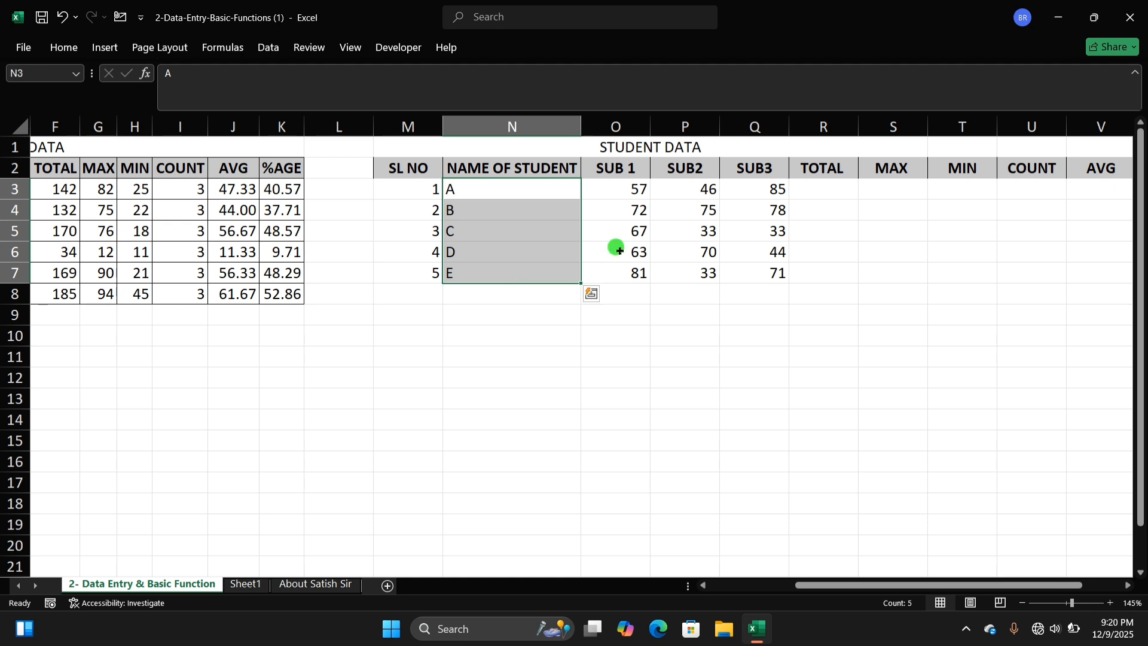
{"action": "left_click_drag", "start_coordinate": [637, 190], "coordinate": [719, 265]}
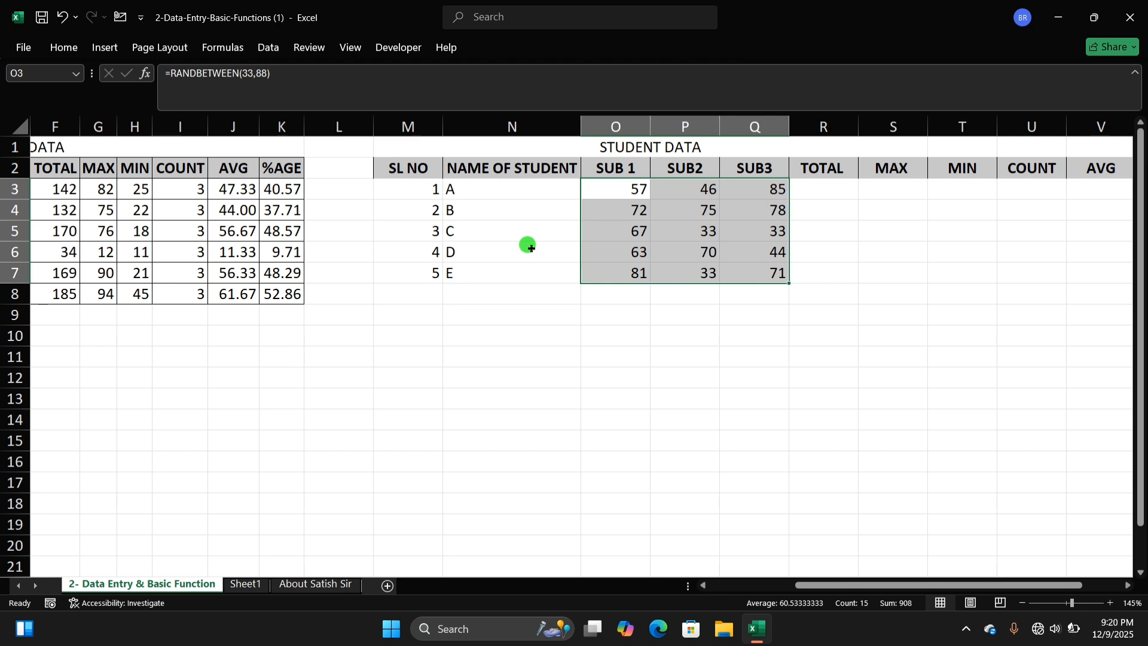
{"action": "left_click", "coordinate": [696, 295]}
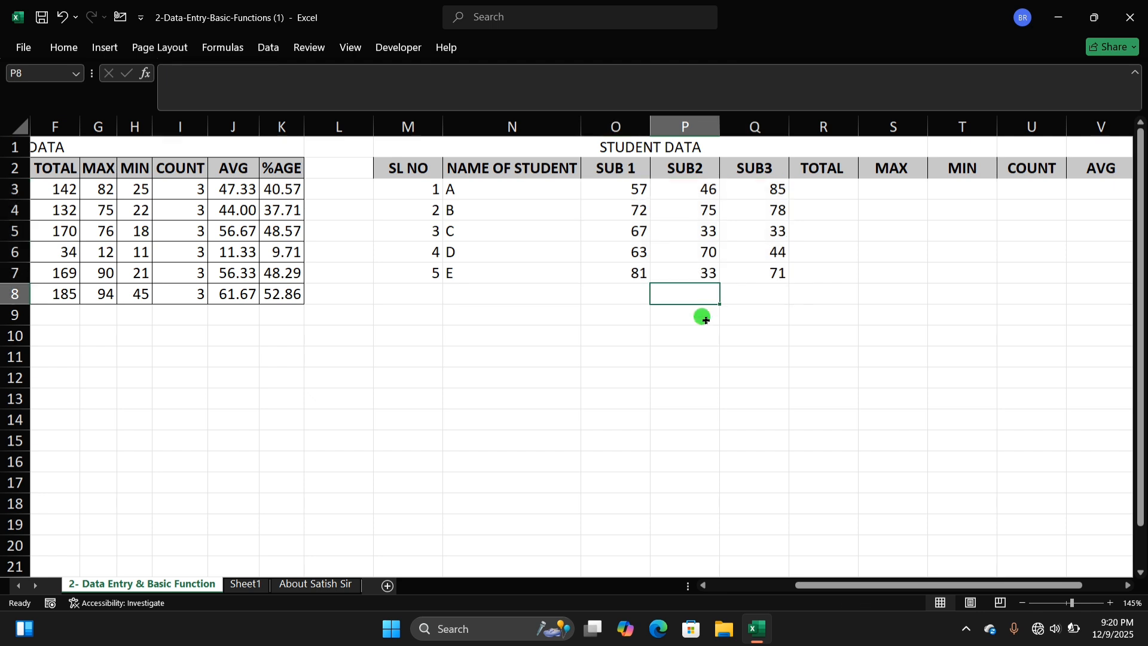
{"action": "left_click", "coordinate": [635, 190]}
{"action": "left_click_drag", "start_coordinate": [635, 191], "coordinate": [699, 252]}
{"action": "left_click", "coordinate": [726, 320]}
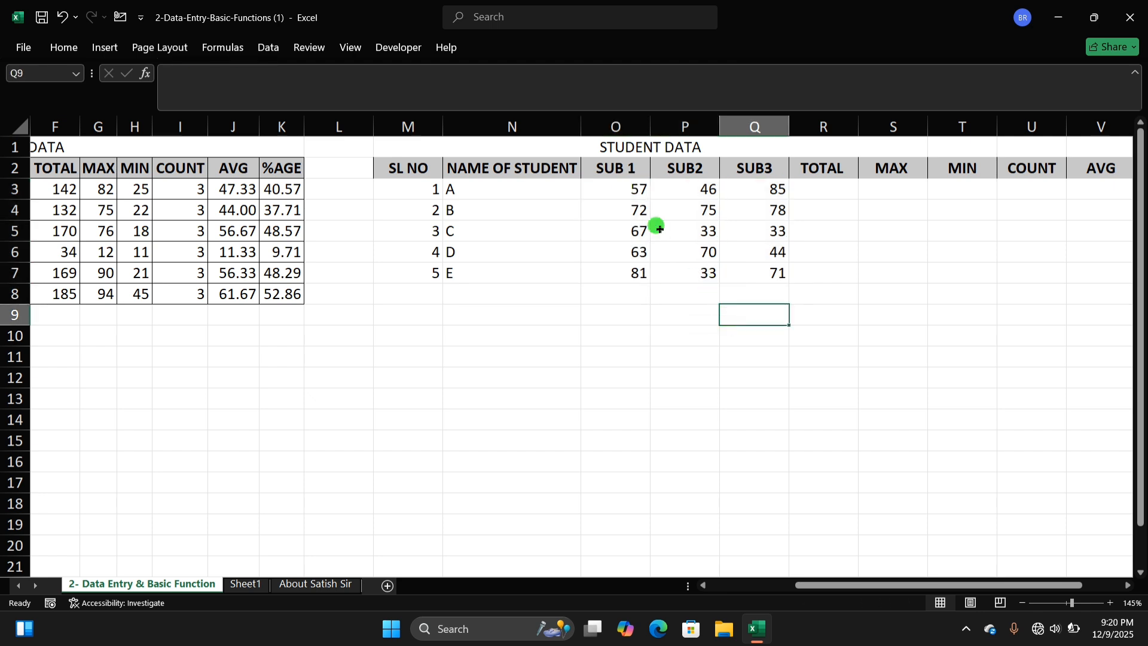
{"action": "left_click", "coordinate": [662, 279]}
{"action": "left_click", "coordinate": [679, 296]}
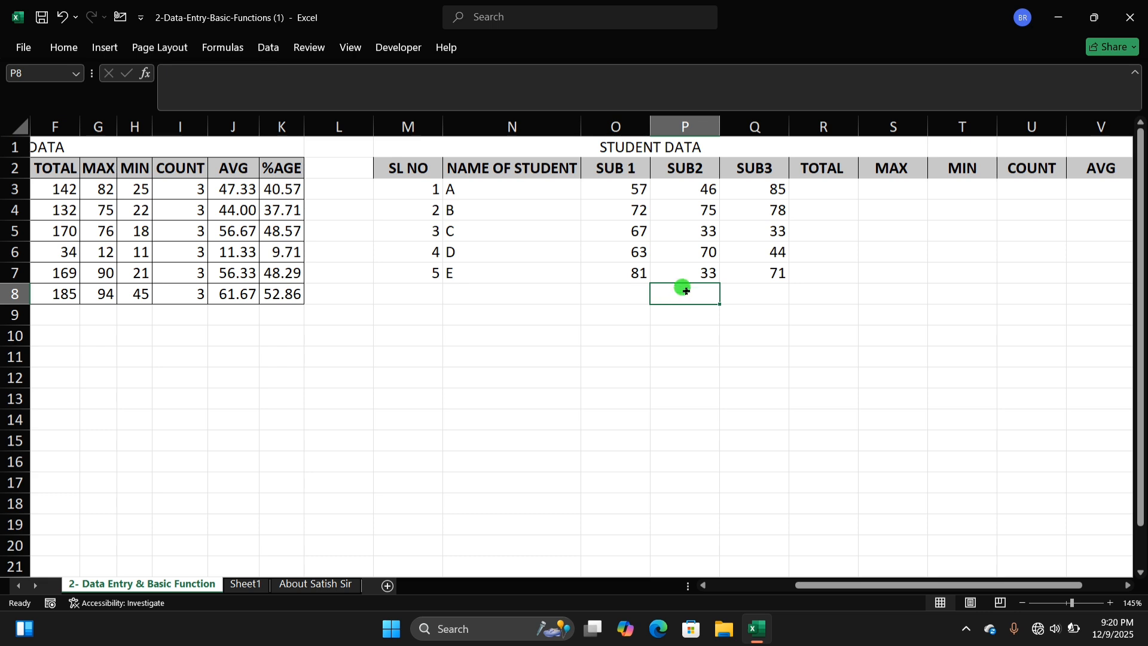
{"action": "key", "text": "Up"}
Copy the marks in O3:Q7 and paste them over the same cells as values only, replacing the random formulas
{"action": "left_click_drag", "start_coordinate": [628, 191], "coordinate": [755, 273]}
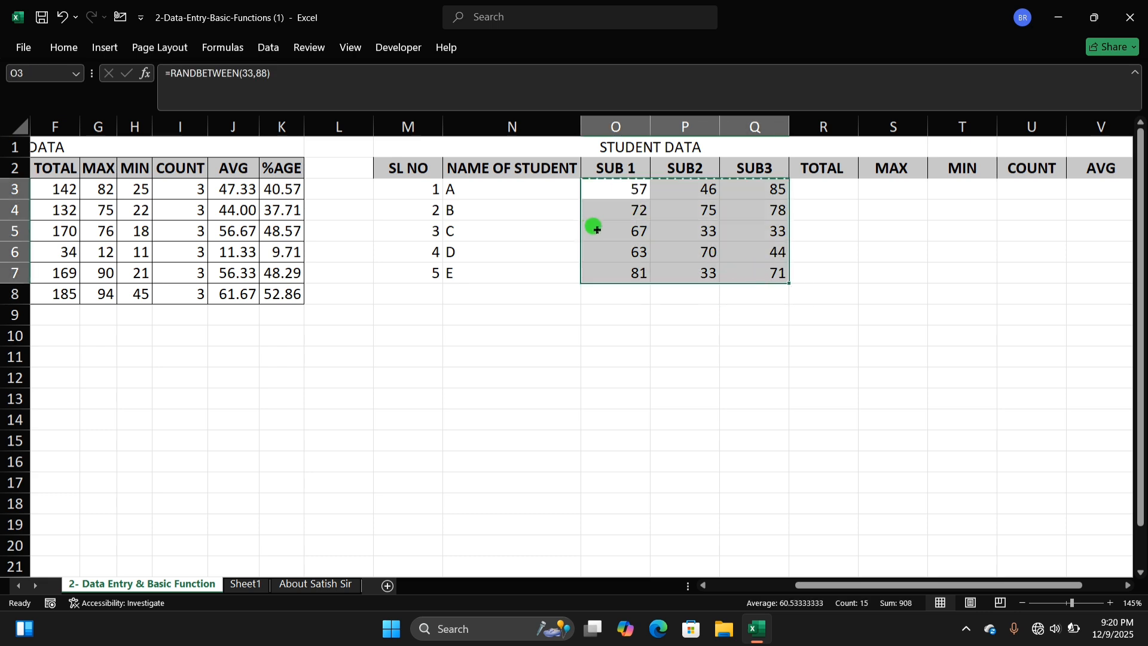
{"action": "key", "text": "ctrl+c"}
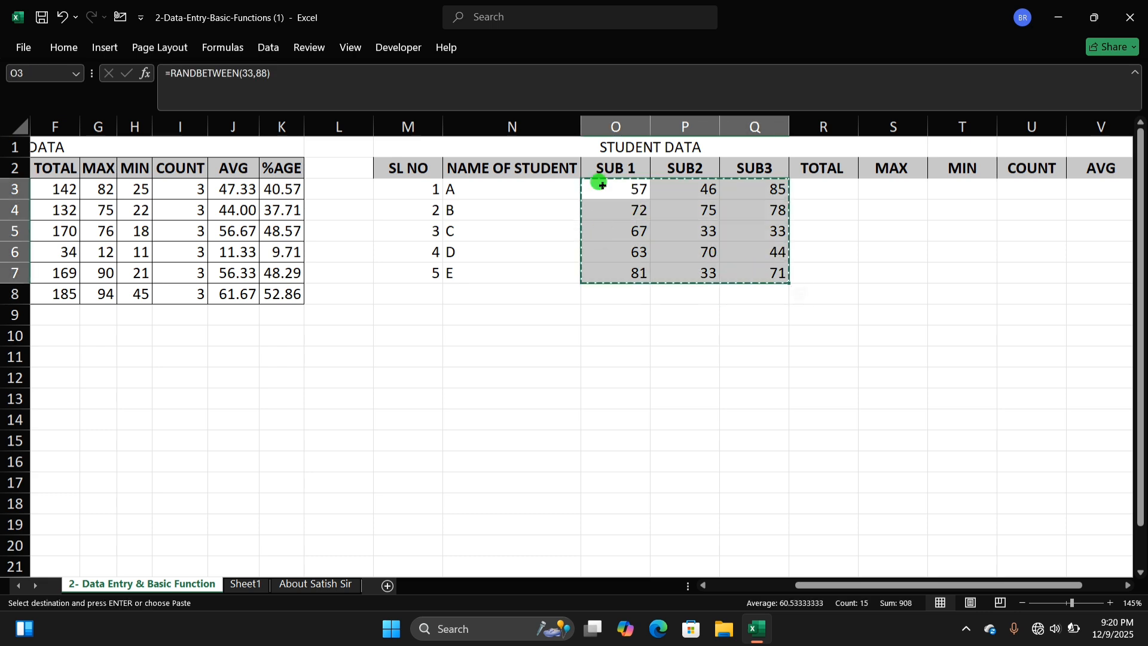
{"action": "left_click", "coordinate": [46, 49]}
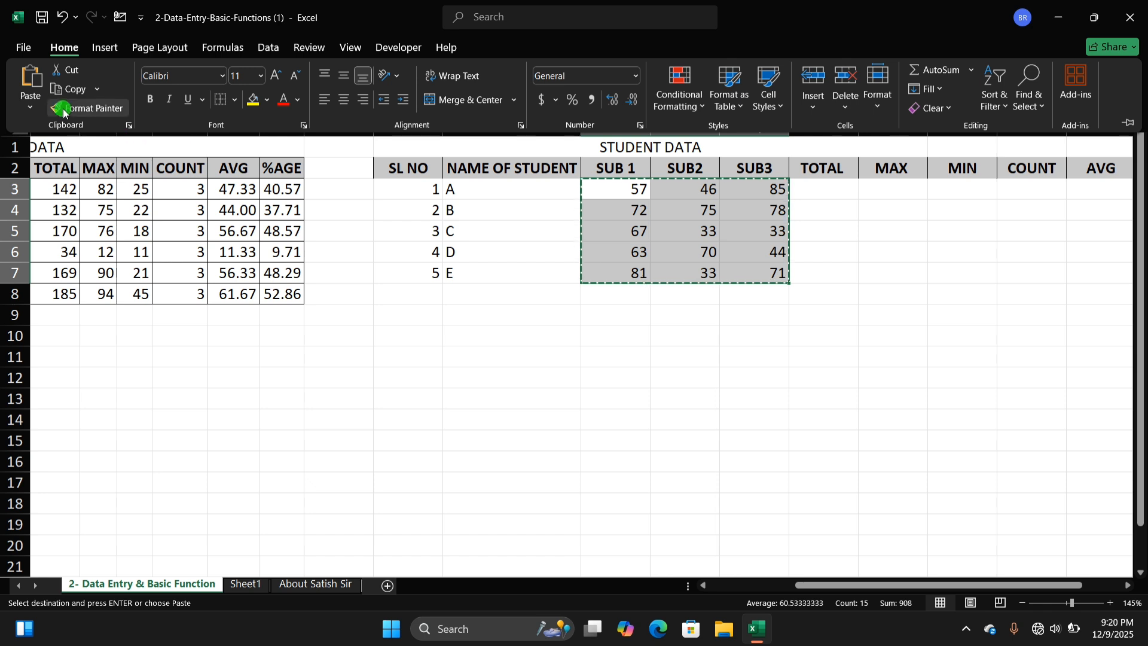
{"action": "left_click", "coordinate": [30, 102]}
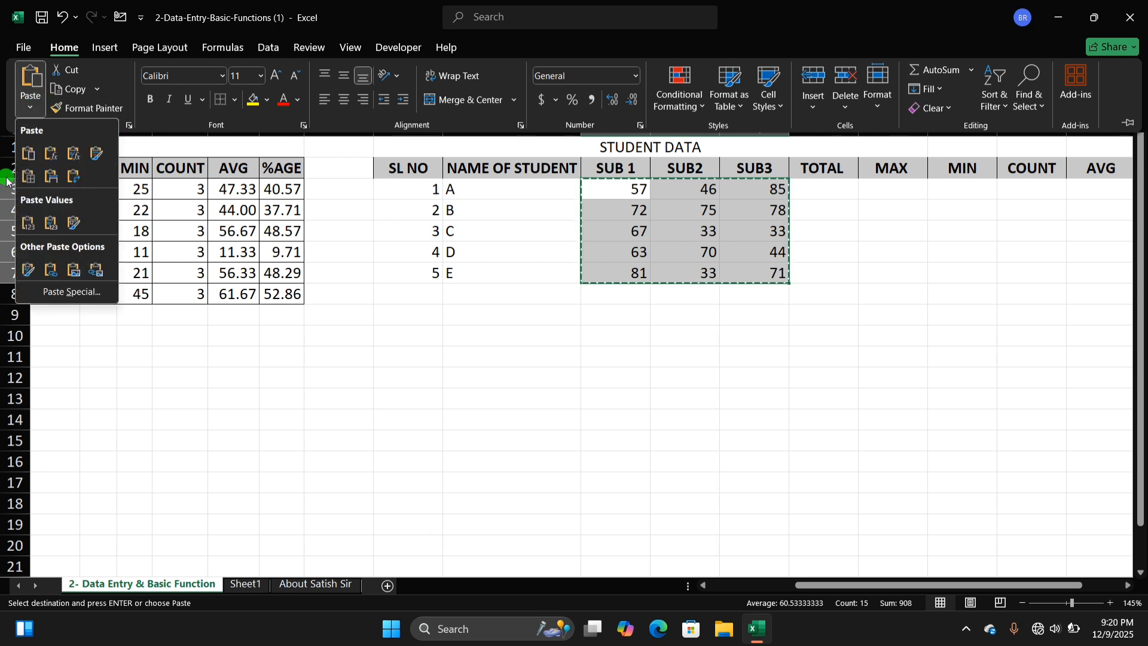
{"action": "left_click", "coordinate": [27, 223]}
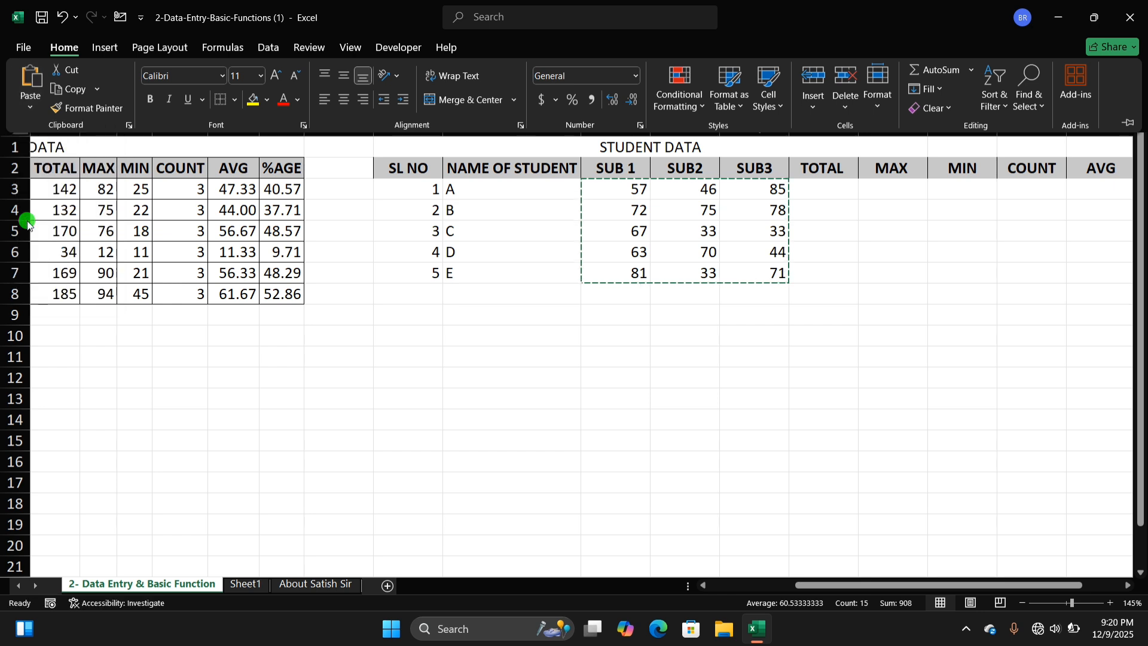
{"action": "left_click", "coordinate": [726, 286]}
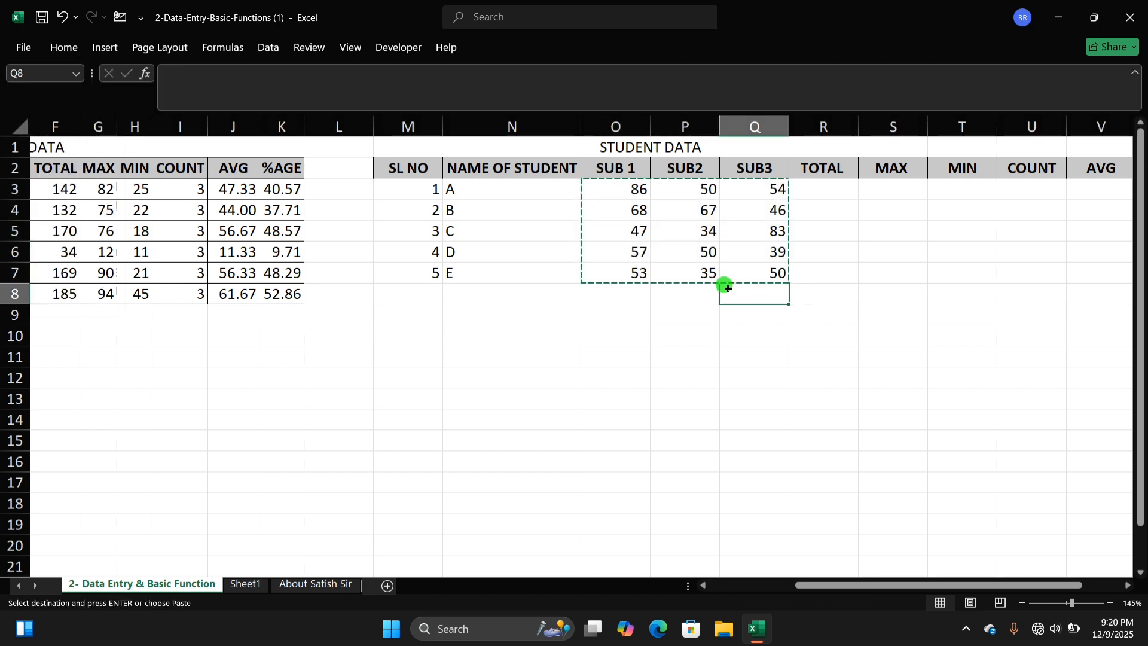
Replace student C's SUB3 mark in cell Q5 with 44
{"action": "left_click", "coordinate": [725, 232]}
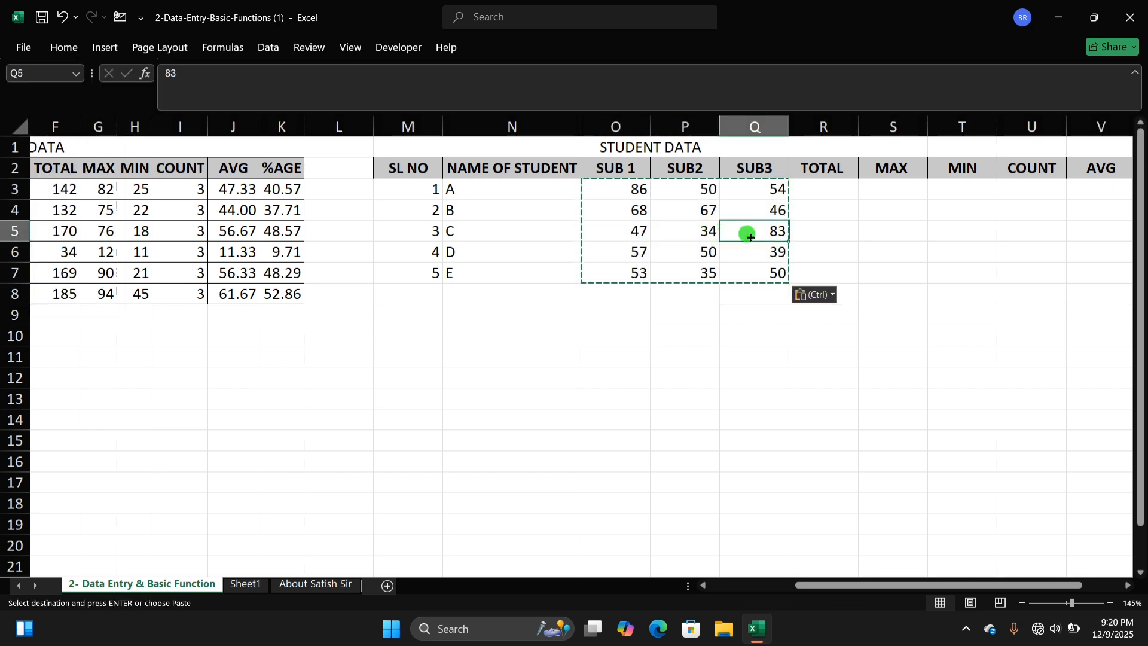
{"action": "type", "text": "445"}
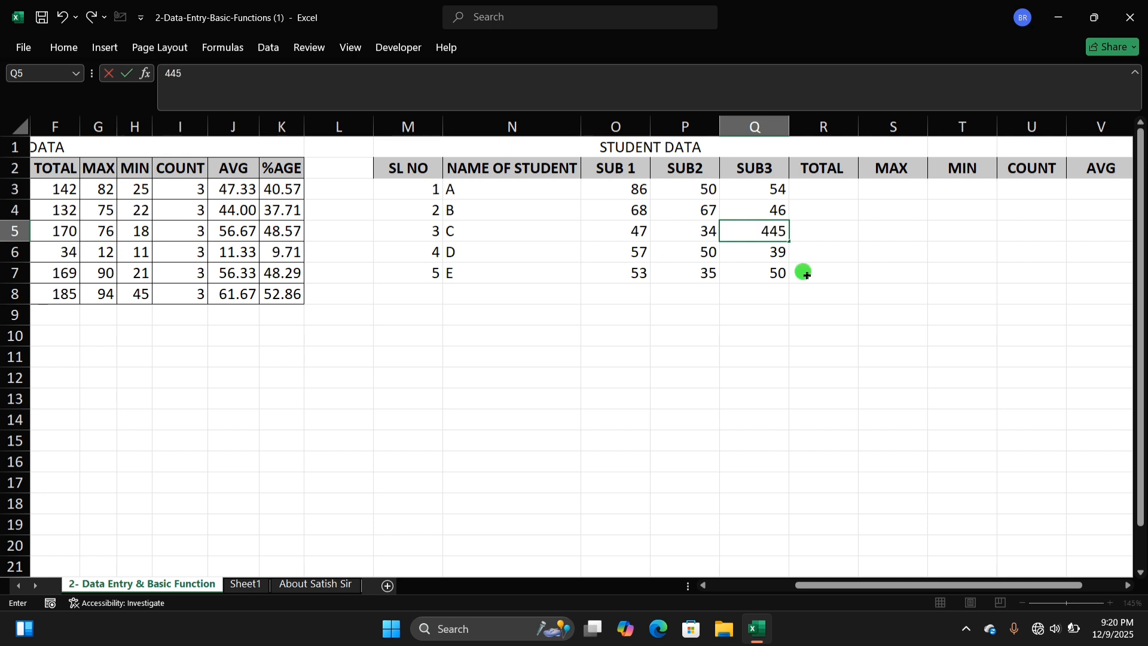
{"action": "left_click", "coordinate": [843, 297]}
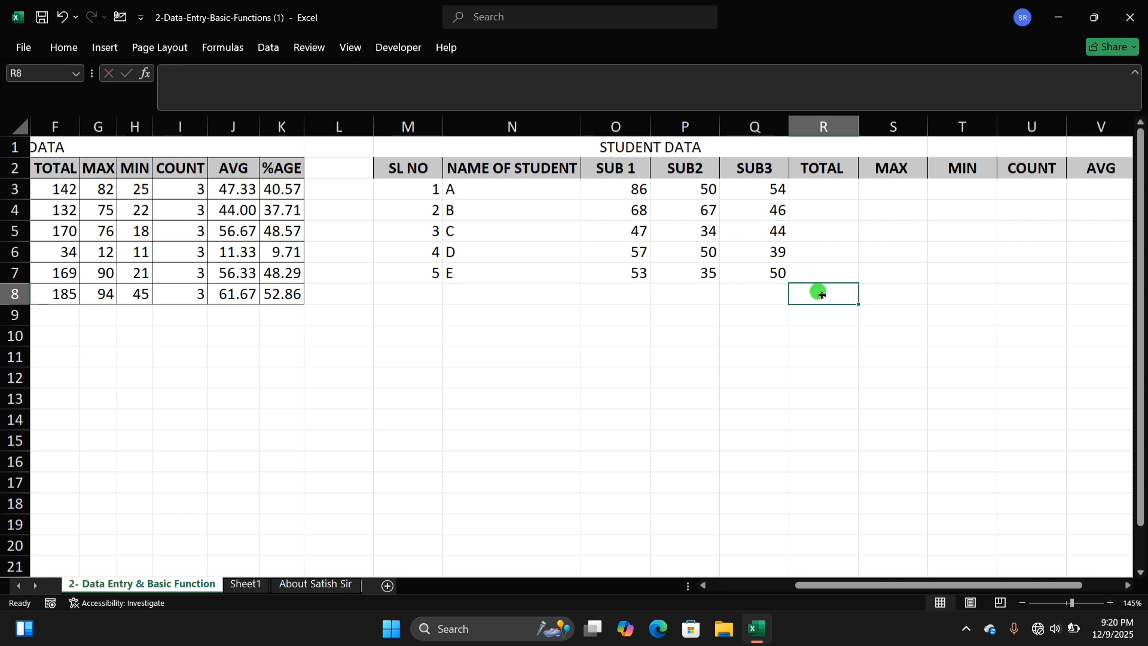
{"action": "left_click", "coordinate": [770, 233]}
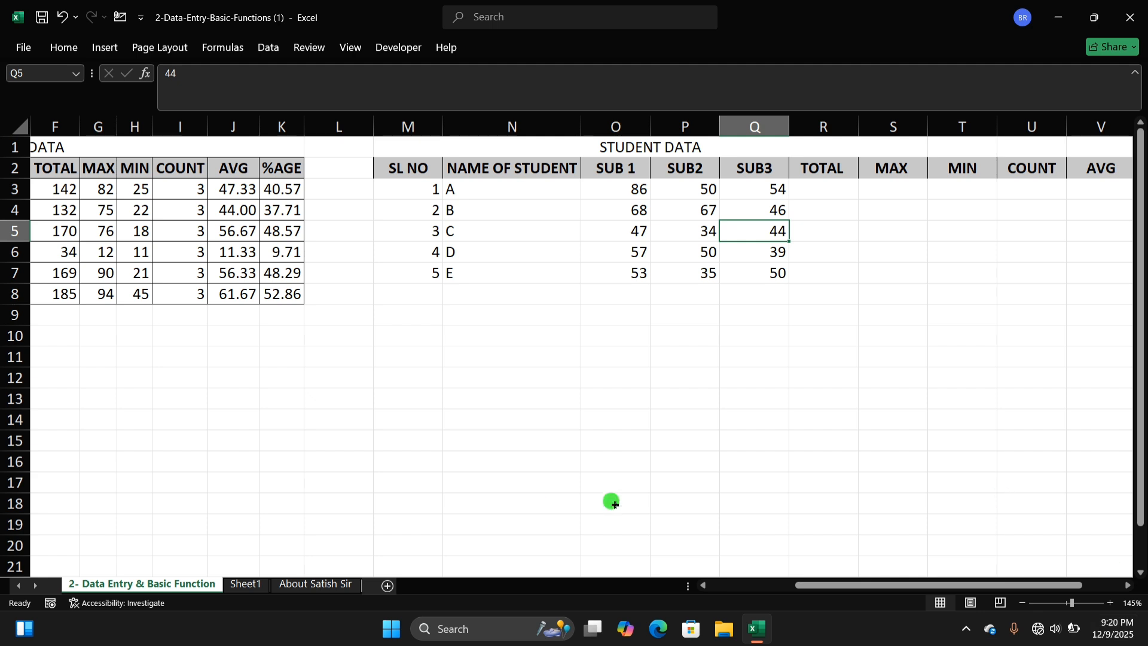
{"action": "left_click_drag", "start_coordinate": [620, 185], "coordinate": [741, 264]}
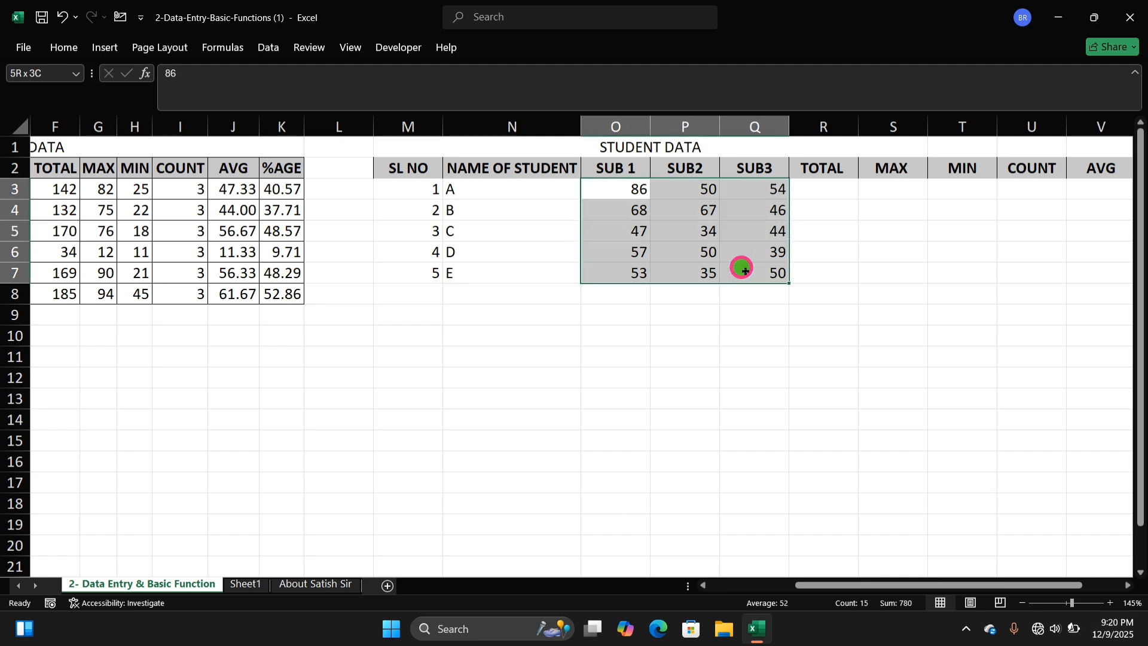
{"action": "left_click", "coordinate": [905, 209]}
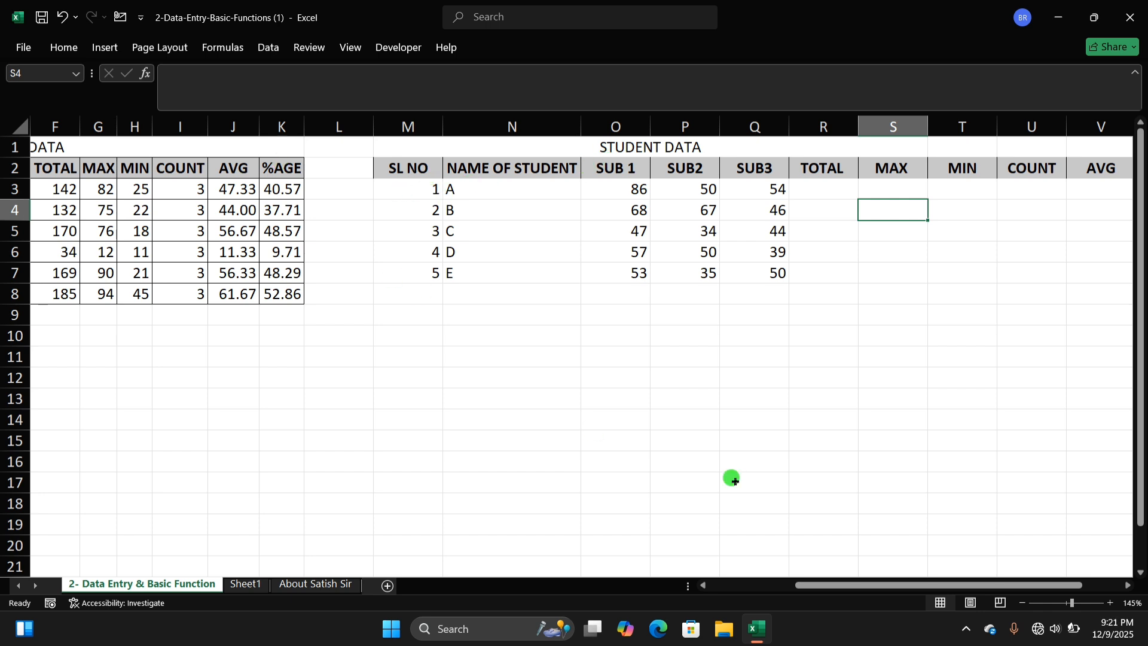
{"action": "left_click_drag", "start_coordinate": [830, 586], "coordinate": [687, 589]}
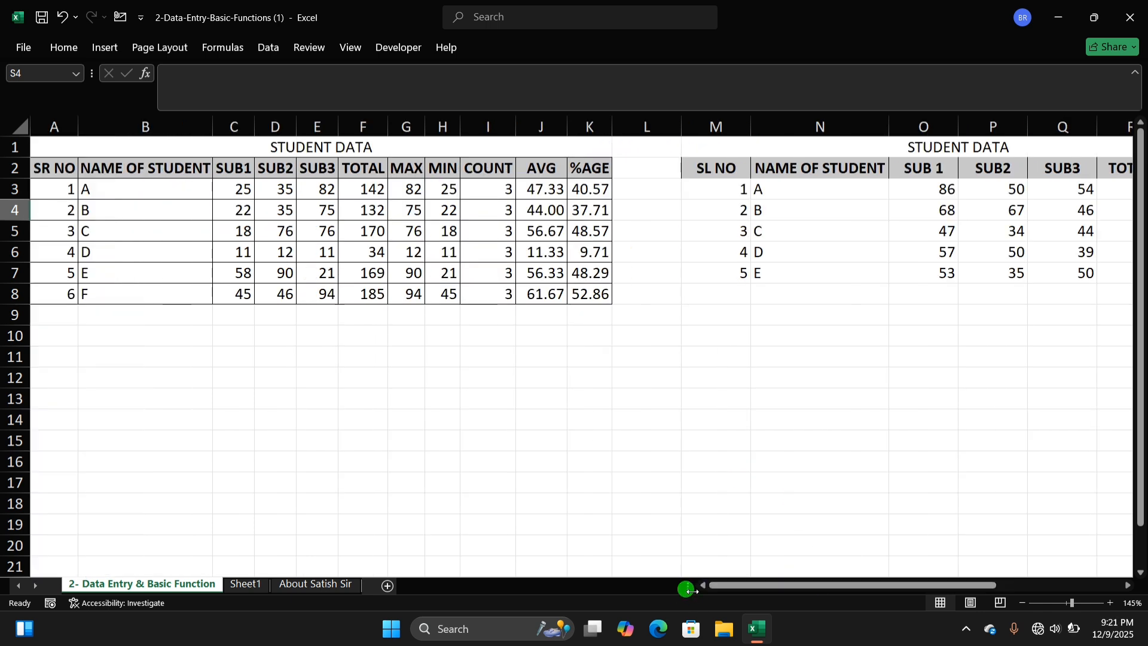
Review the subject marks in C3:E8 of the original table and student A's SUB 1 to SUB3 marks in O3:Q3
{"action": "left_click", "coordinate": [57, 169]}
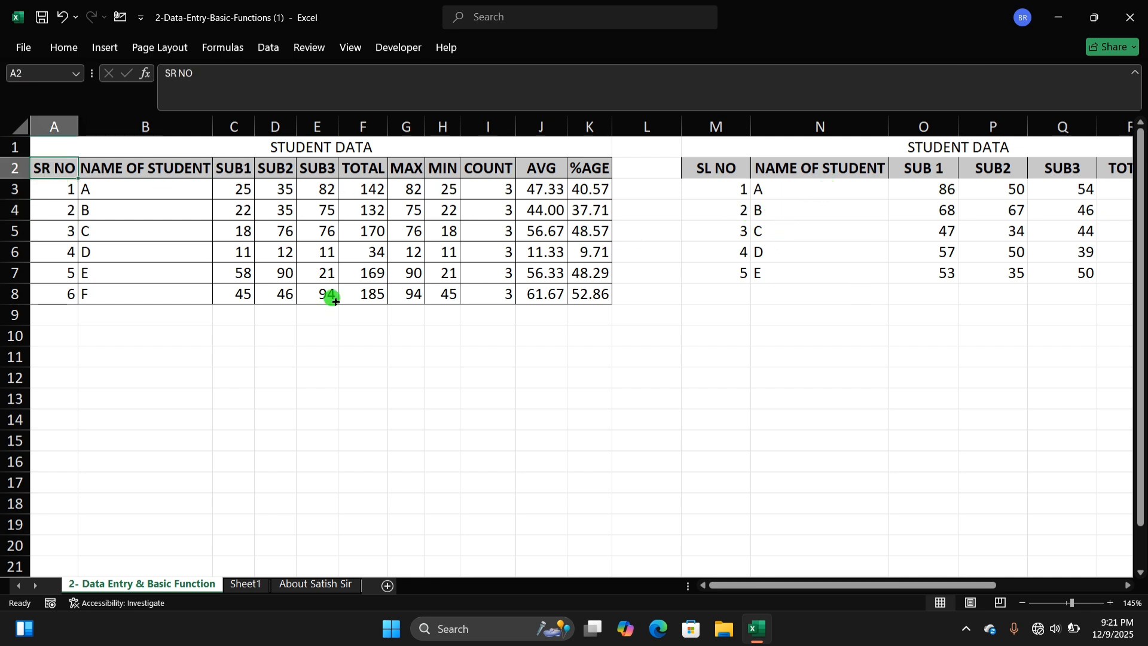
{"action": "left_click_drag", "start_coordinate": [248, 192], "coordinate": [322, 291]}
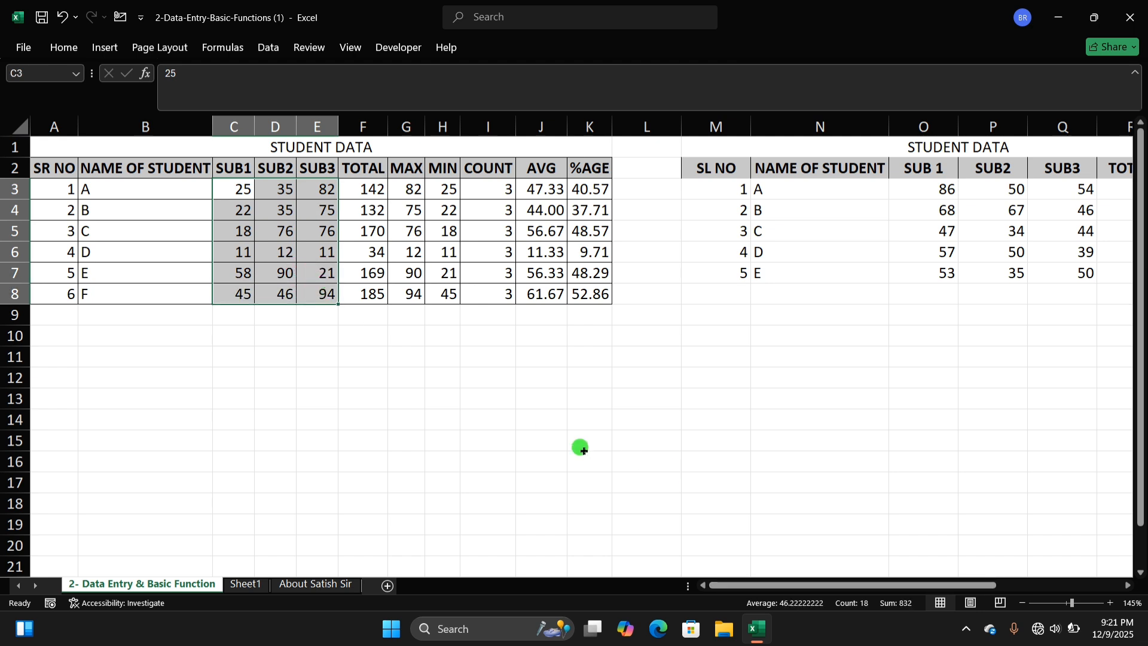
{"action": "left_click_drag", "start_coordinate": [837, 585], "coordinate": [939, 584]}
{"action": "left_click", "coordinate": [768, 193]}
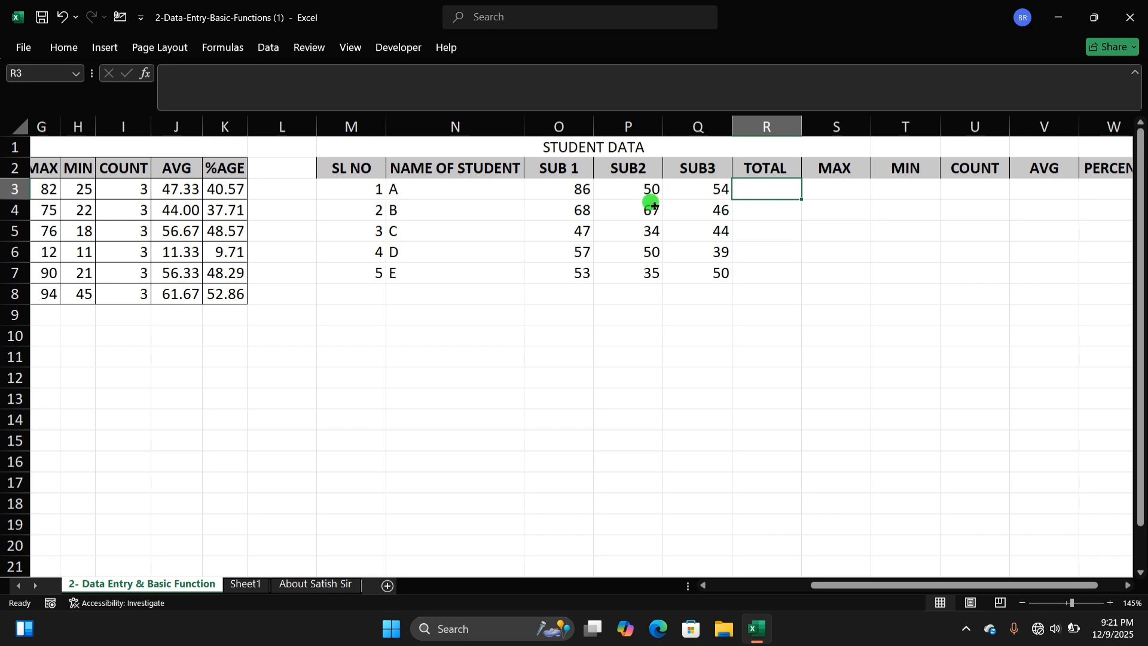
{"action": "left_click", "coordinate": [550, 168]}
{"action": "left_click", "coordinate": [635, 169]}
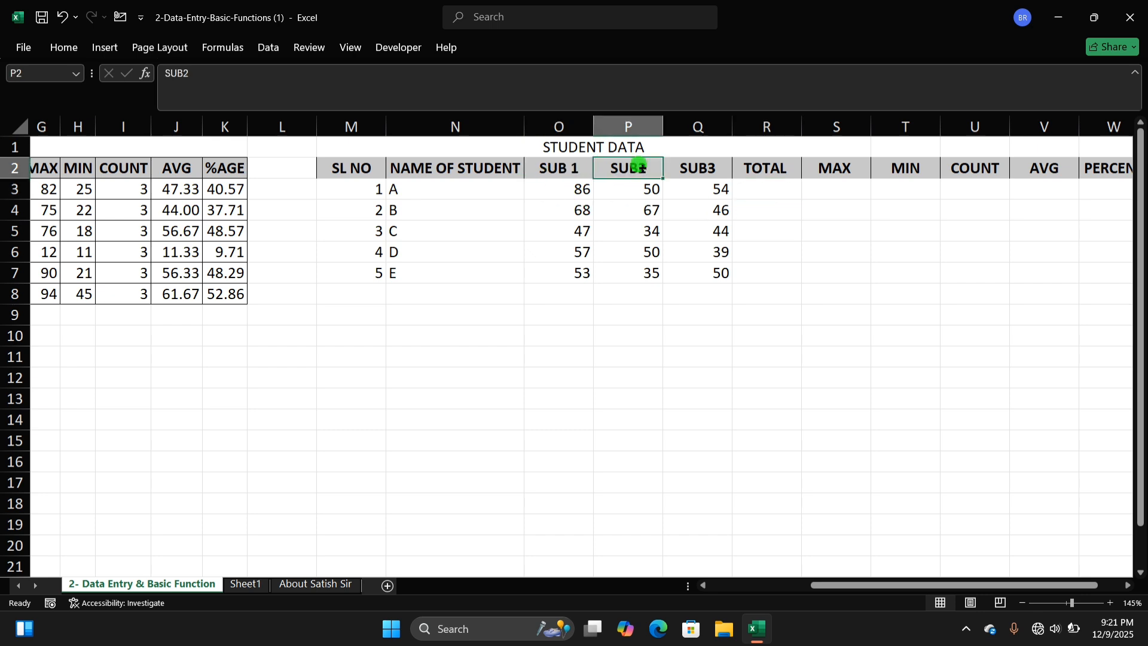
{"action": "key", "text": "Right"}
{"action": "left_click_drag", "start_coordinate": [562, 187], "coordinate": [697, 187]}
{"action": "left_click", "coordinate": [426, 190]}
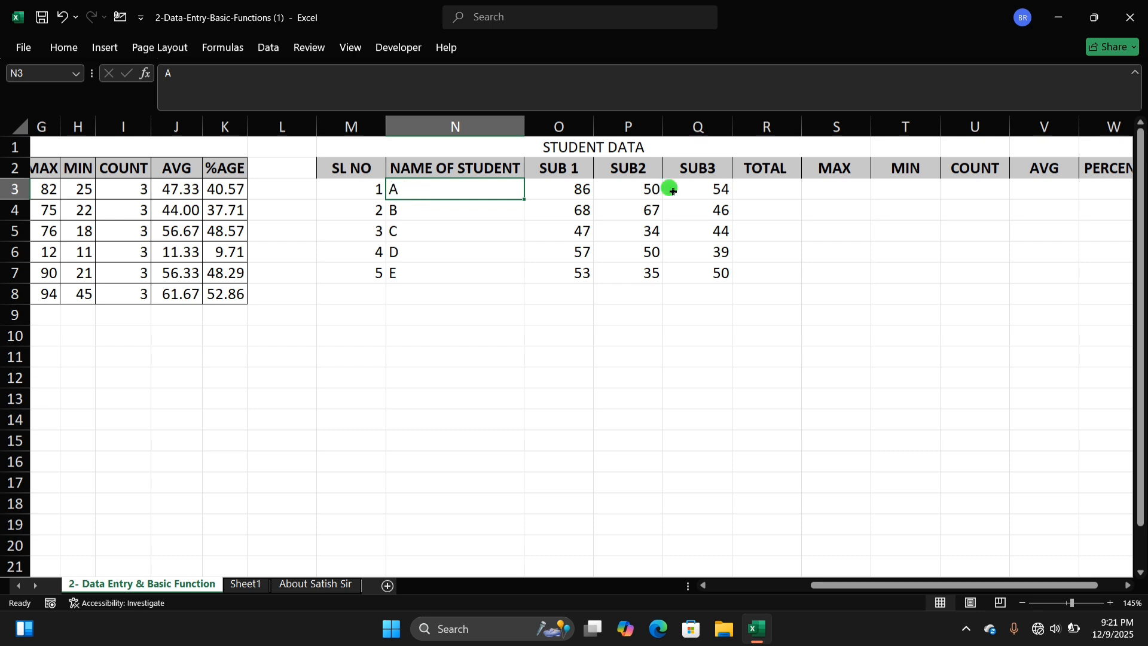
Try to total student A's marks by entering the plain range reference =O3:Q3 in cell R3
{"action": "left_click", "coordinate": [763, 186]}
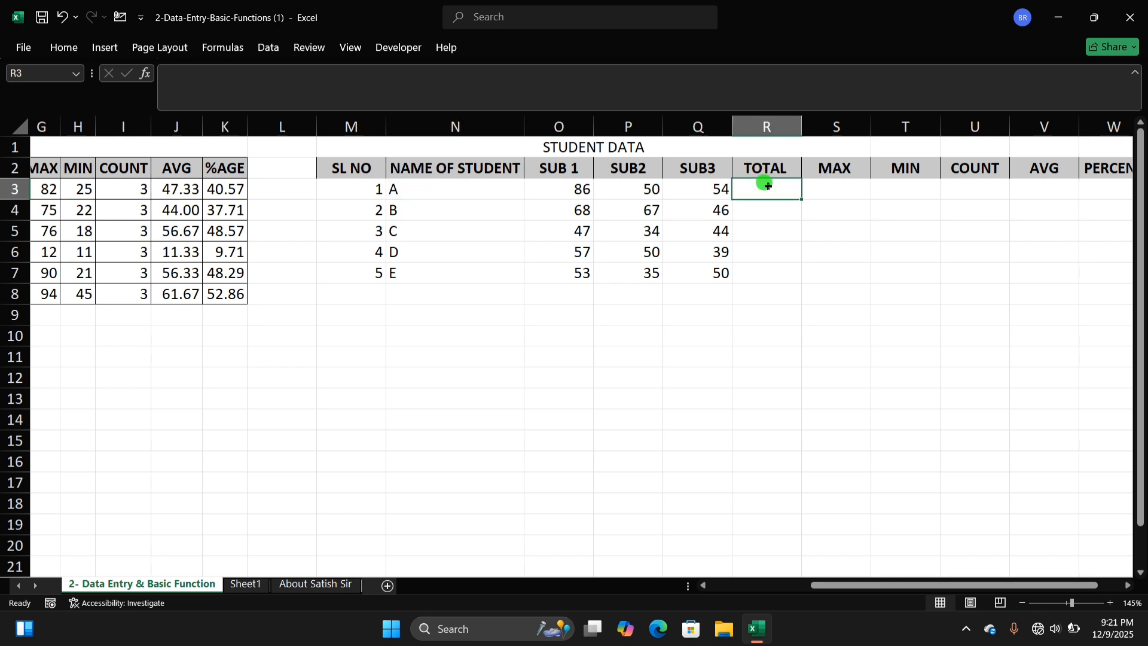
{"action": "left_click", "coordinate": [794, 209]}
{"action": "left_click", "coordinate": [784, 184]}
{"action": "type", "text": "="}
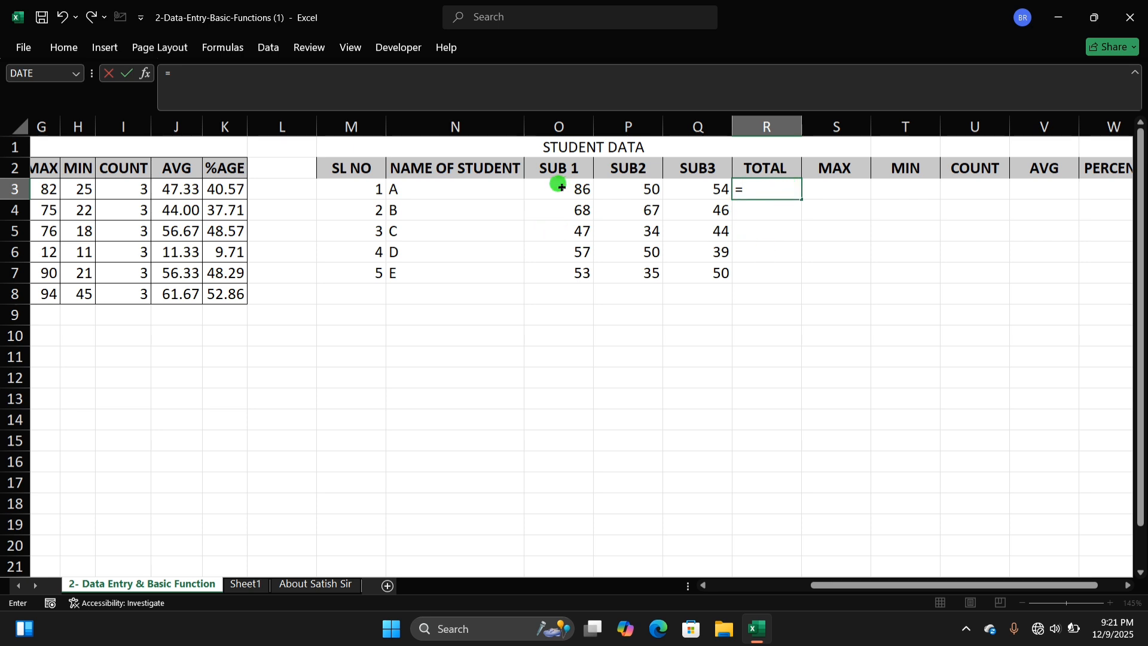
{"action": "left_click_drag", "start_coordinate": [560, 187], "coordinate": [692, 190]}
{"action": "key", "text": "Return"}
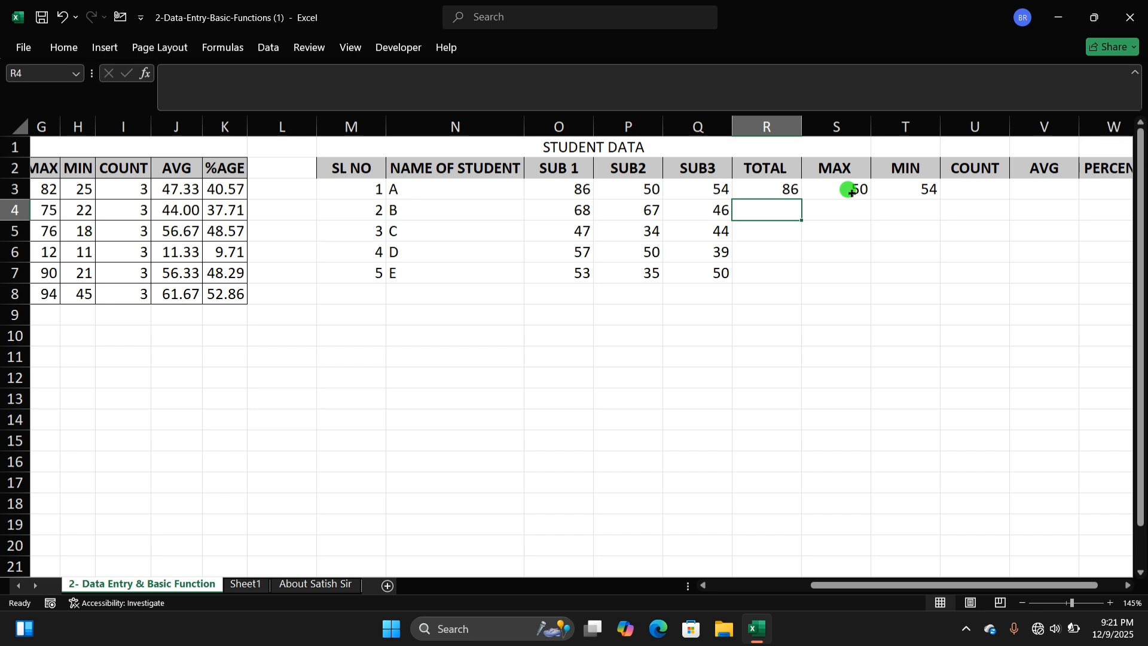
{"action": "left_click_drag", "start_coordinate": [852, 192], "coordinate": [890, 190]}
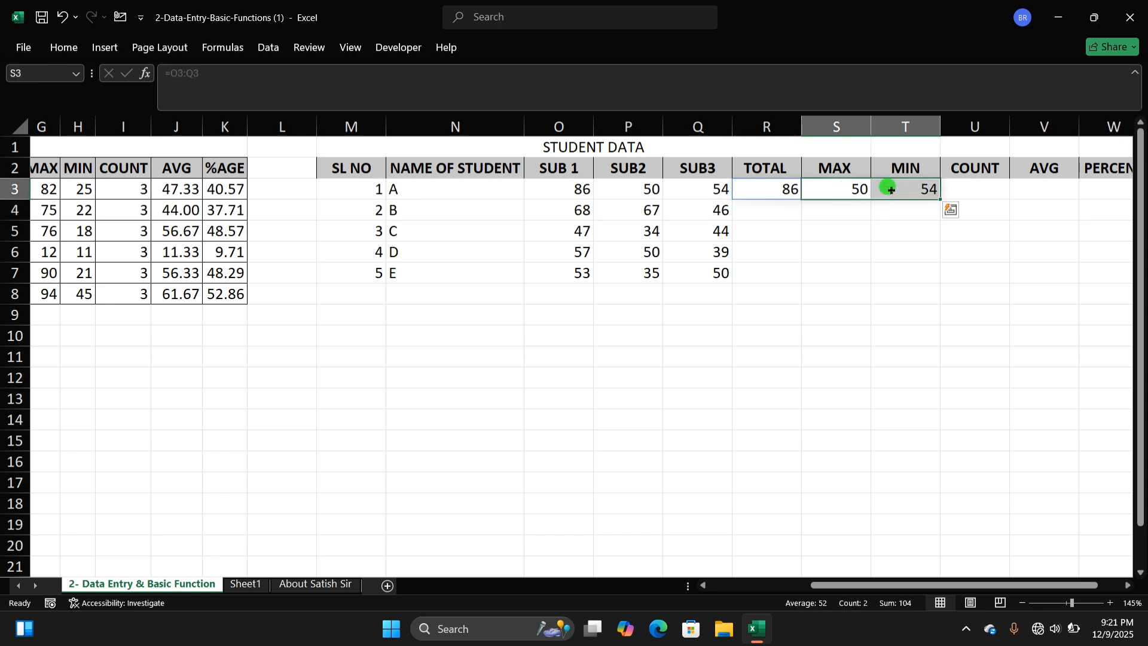
{"action": "left_click", "coordinate": [862, 228]}
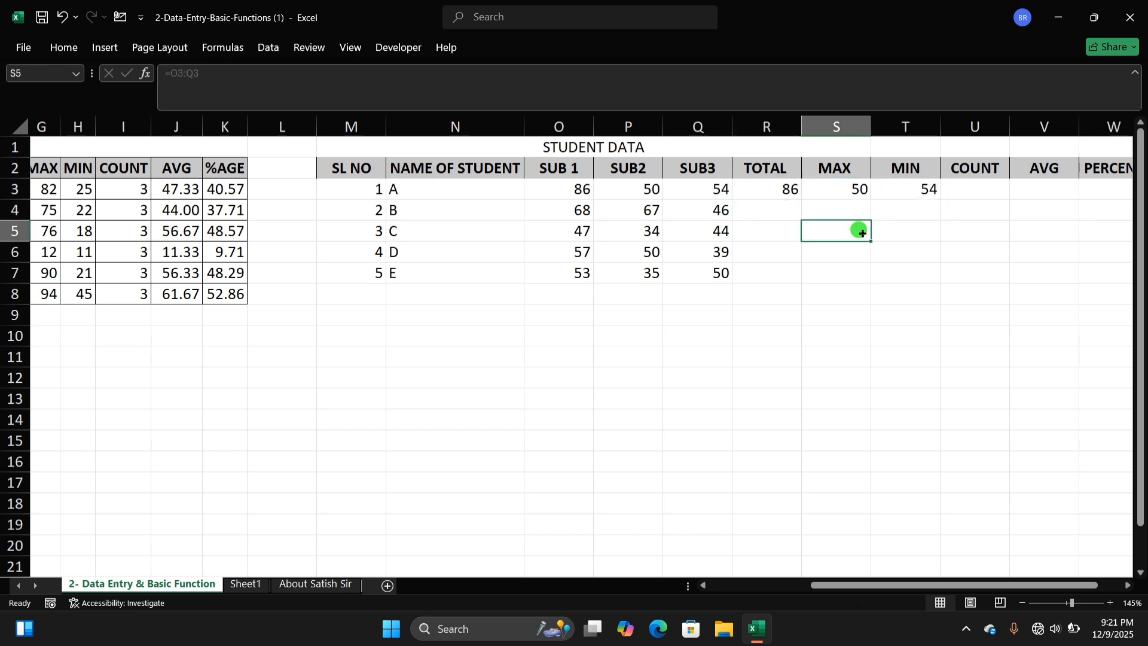
Clear student A's TOTAL formula and its spilled values from cells R3:T3
{"action": "left_click", "coordinate": [762, 192]}
{"action": "left_click_drag", "start_coordinate": [832, 192], "coordinate": [892, 202]}
{"action": "key", "text": "Delete"}
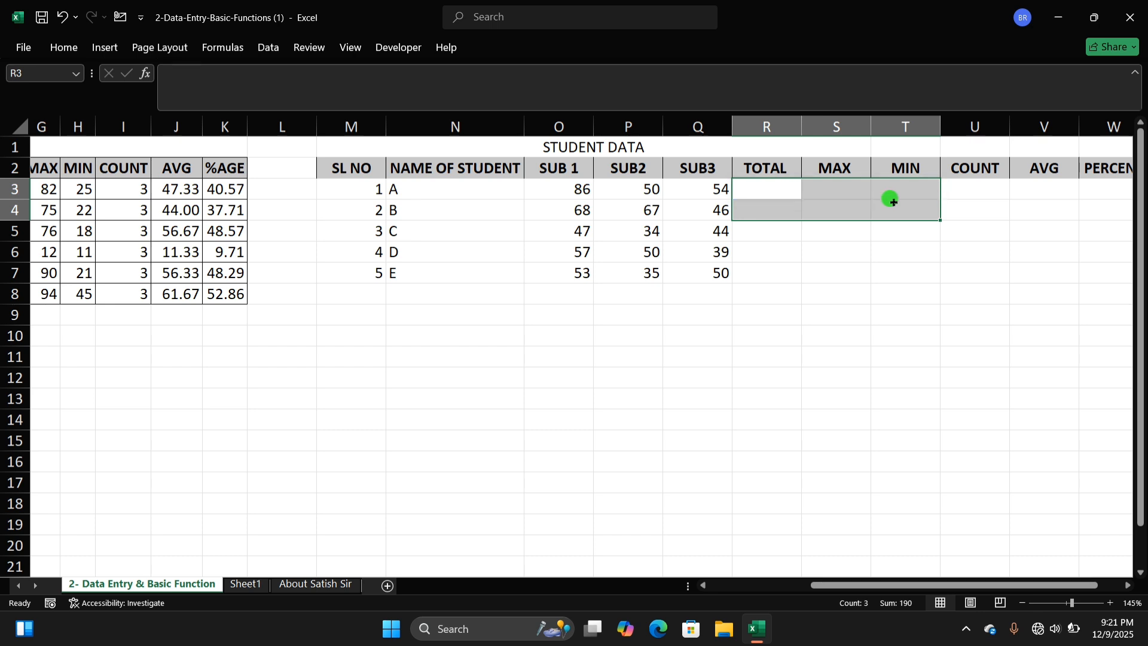
{"action": "left_click", "coordinate": [836, 250]}
Enter =SUM(O3:Q3) in cell R3 as student A's TOTAL
{"action": "left_click", "coordinate": [780, 192]}
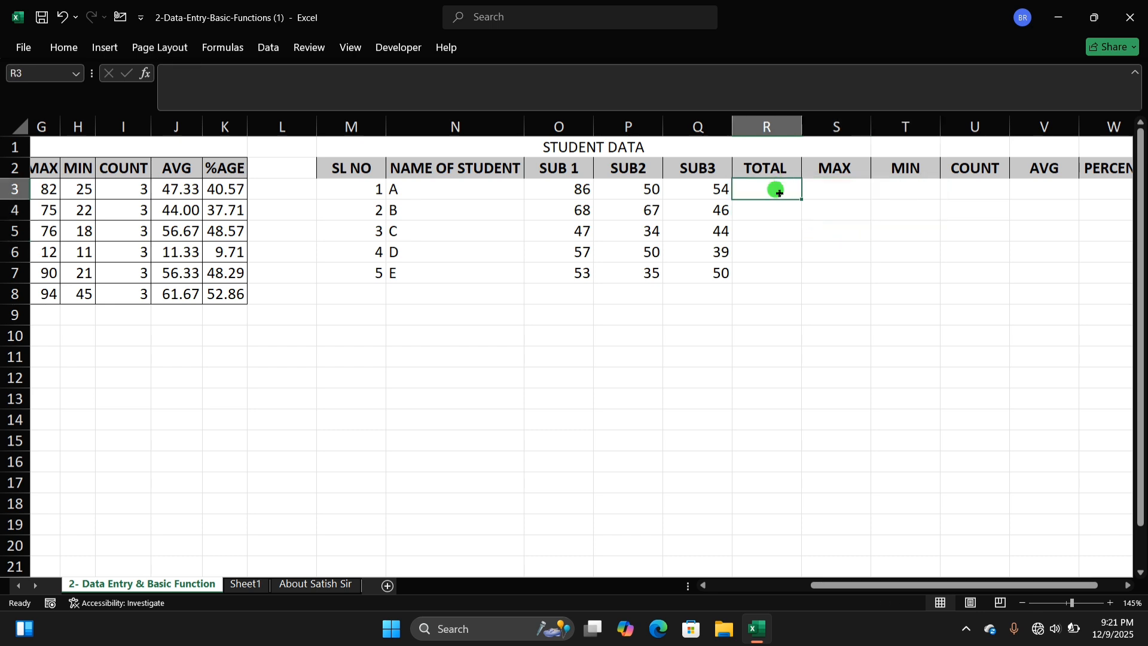
{"action": "type", "text": "="}
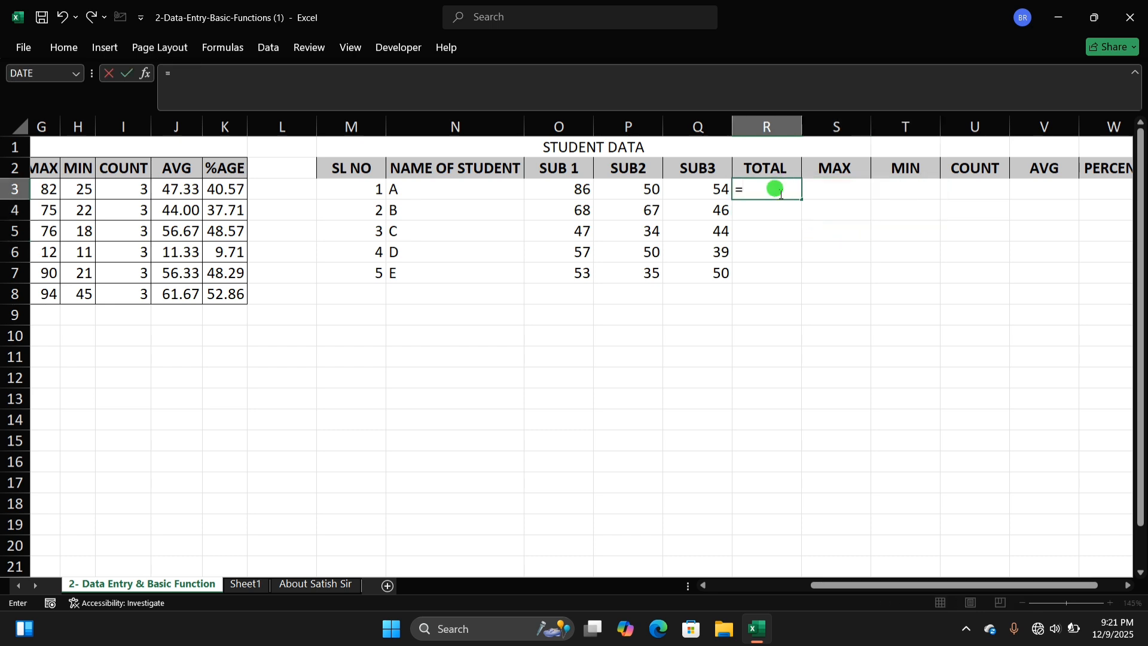
{"action": "type", "text": "SUM"}
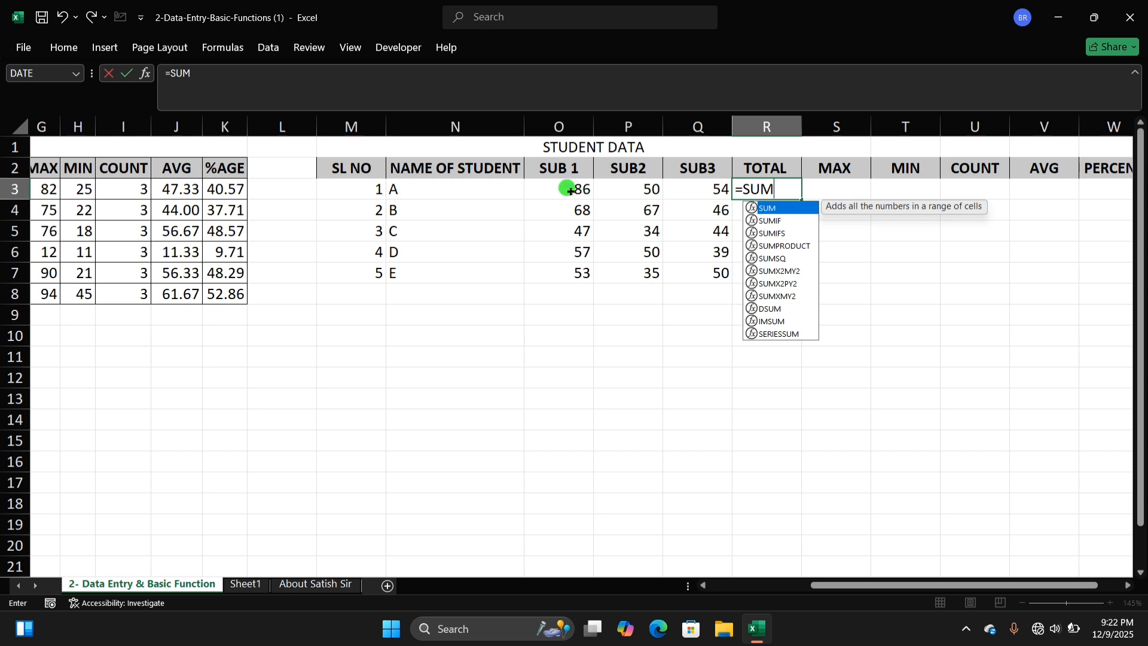
{"action": "double_click", "coordinate": [775, 209]}
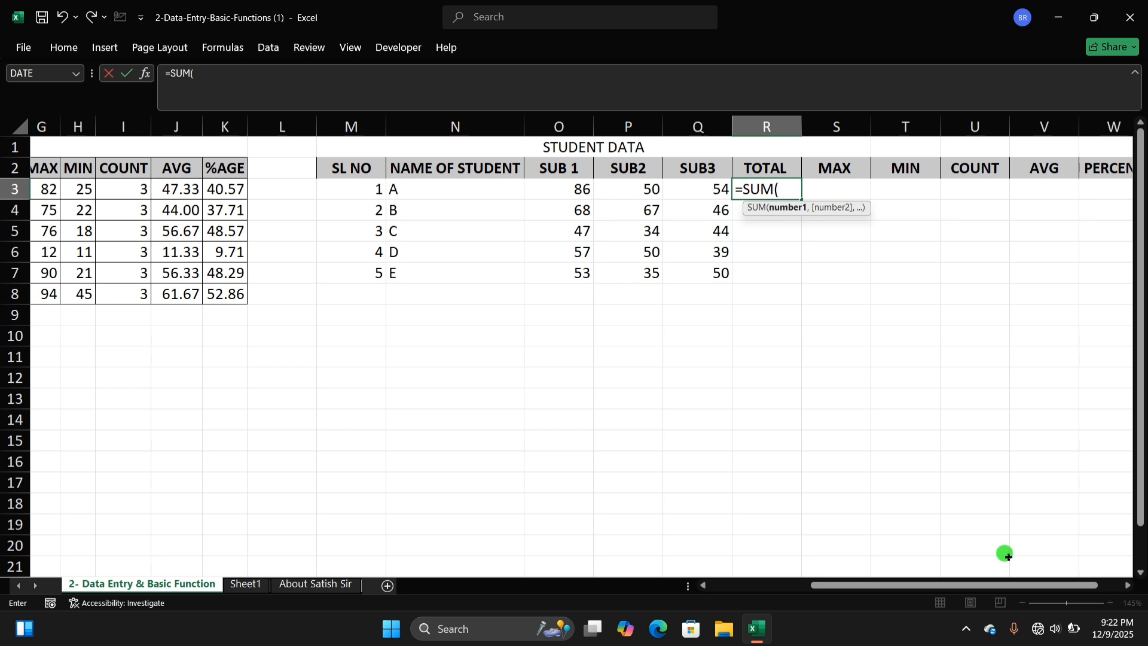
{"action": "left_click_drag", "start_coordinate": [565, 193], "coordinate": [693, 192]}
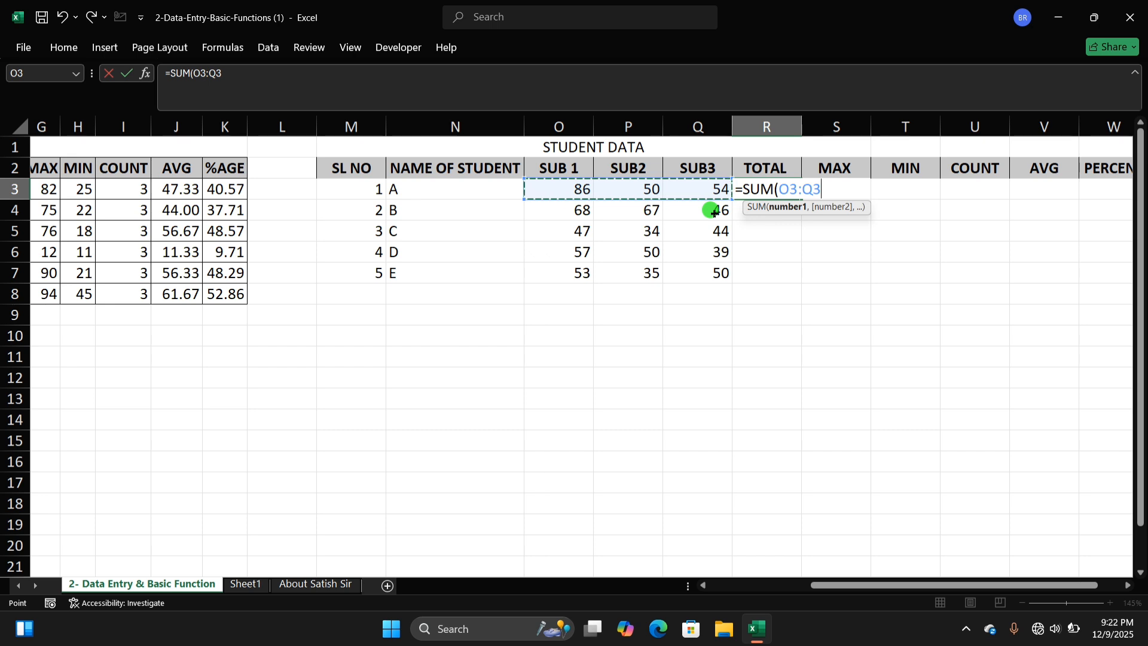
{"action": "key", "text": "Return"}
{"action": "left_click", "coordinate": [780, 189]}
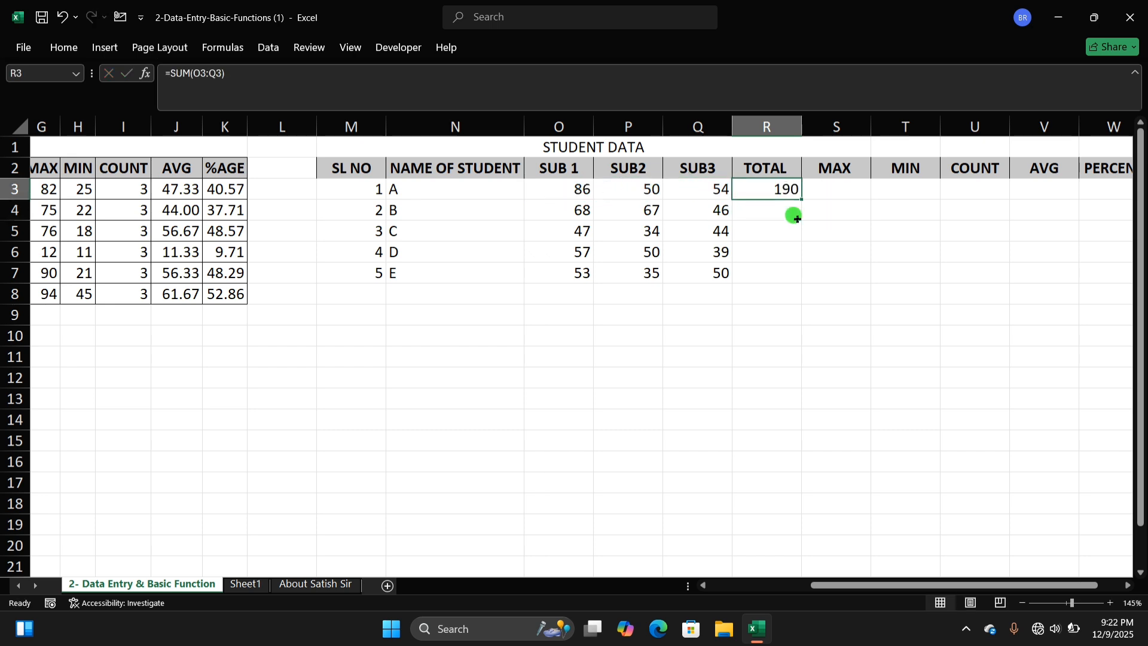
Check student A's TOTAL against the sum of the selected marks O3:Q3, with the sheet zoomed to 150%
{"action": "left_click", "coordinate": [797, 217]}
{"action": "left_click", "coordinate": [790, 190]}
{"action": "left_click_drag", "start_coordinate": [563, 190], "coordinate": [686, 193]}
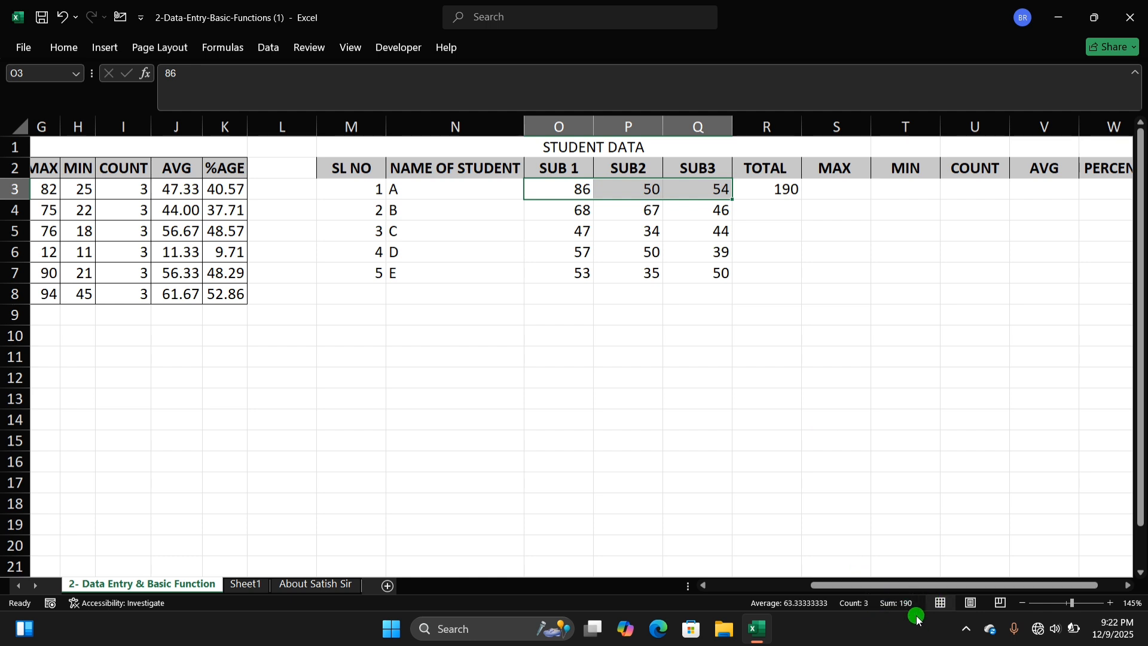
{"action": "key", "text": "ctrl+q"}
{"action": "key", "text": "Escape"}
{"action": "left_click", "coordinate": [1111, 604]}
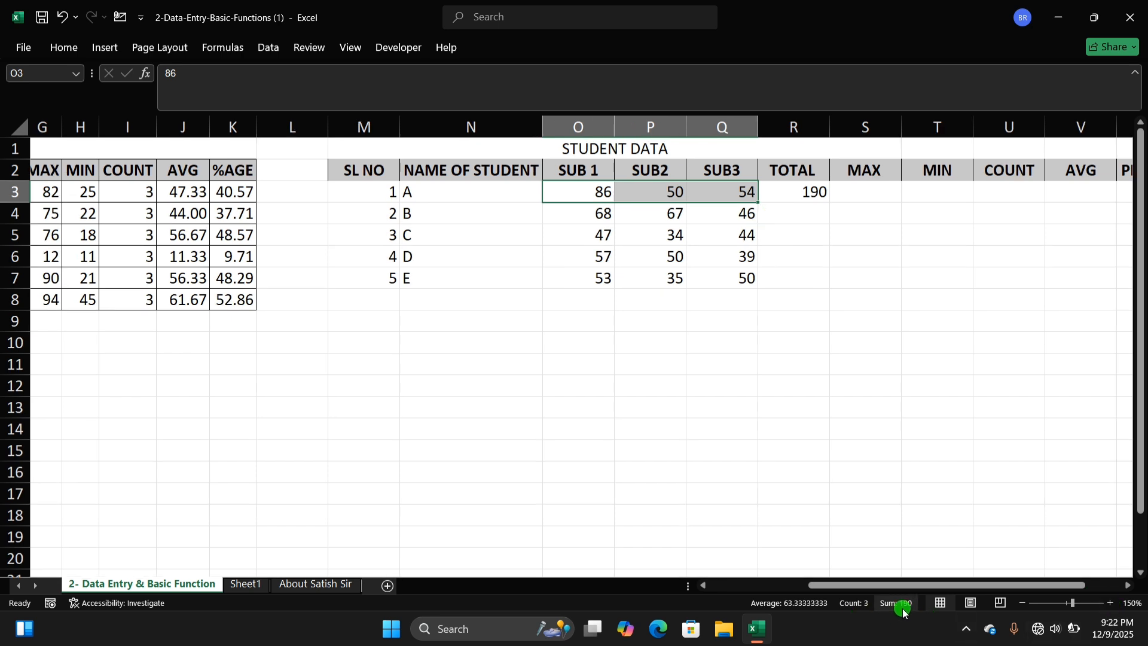
{"action": "left_click", "coordinate": [804, 187]}
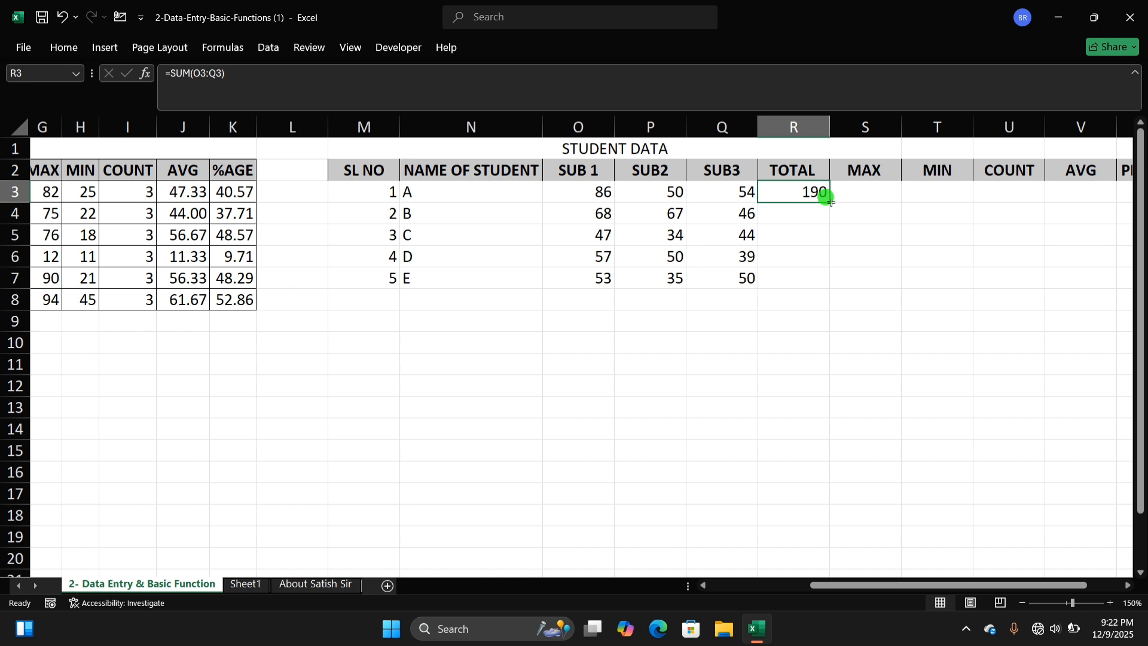
Fill the SUM formula from cell R3 down to R7, and undo the fill
{"action": "left_click", "coordinate": [794, 213]}
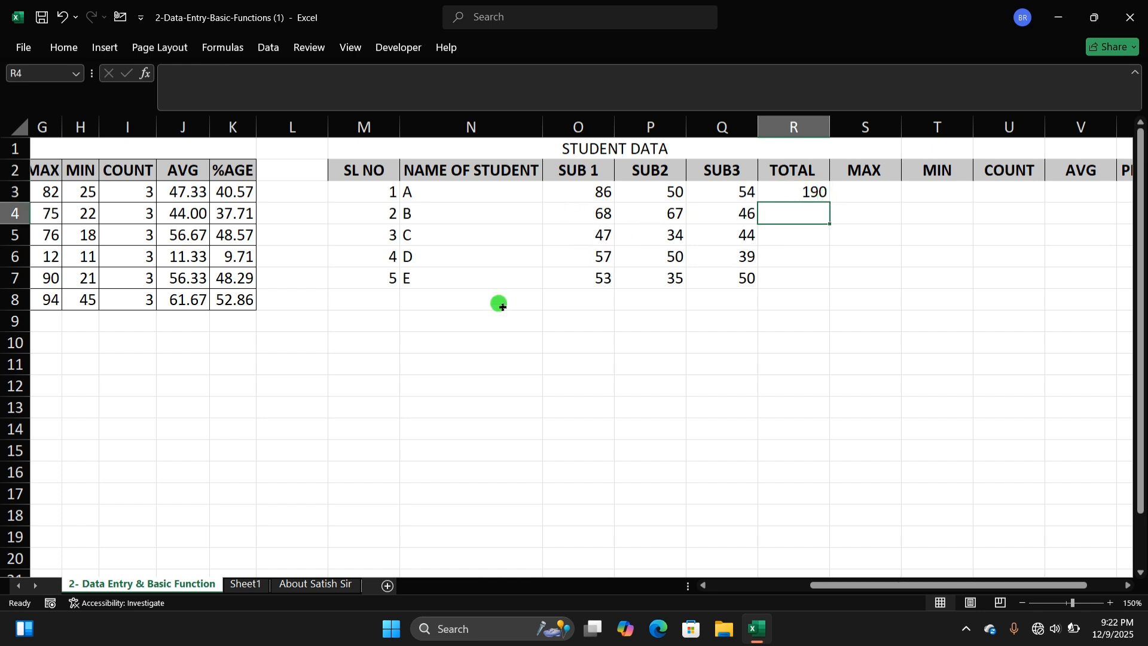
{"action": "left_click", "coordinate": [789, 239]}
{"action": "left_click", "coordinate": [810, 206]}
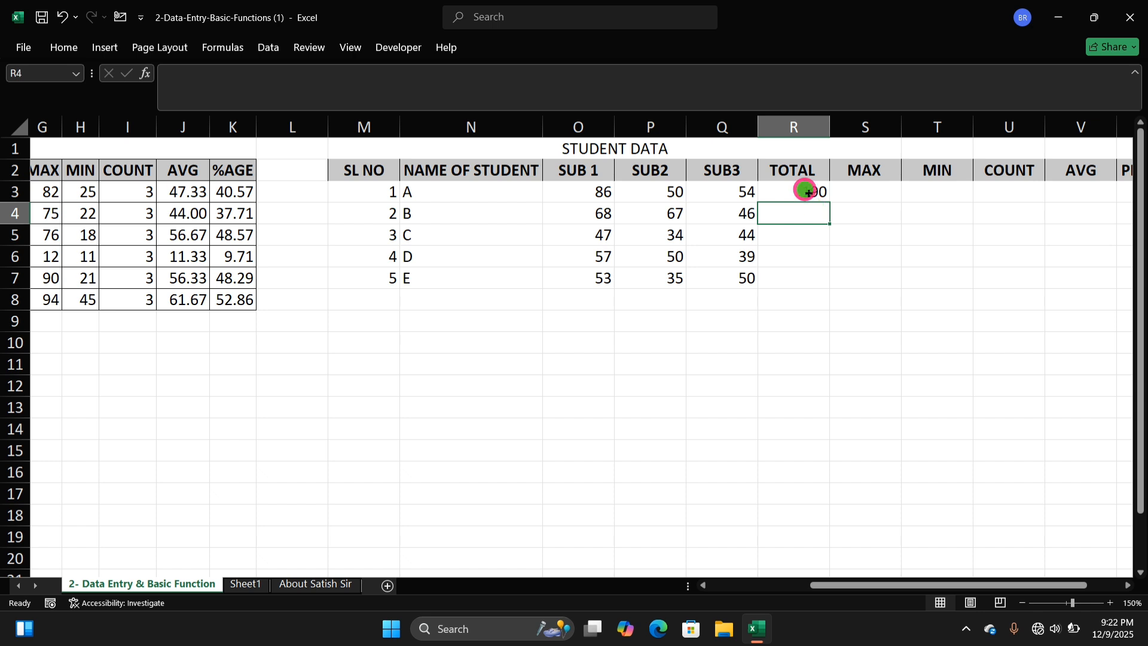
{"action": "left_click", "coordinate": [812, 191]}
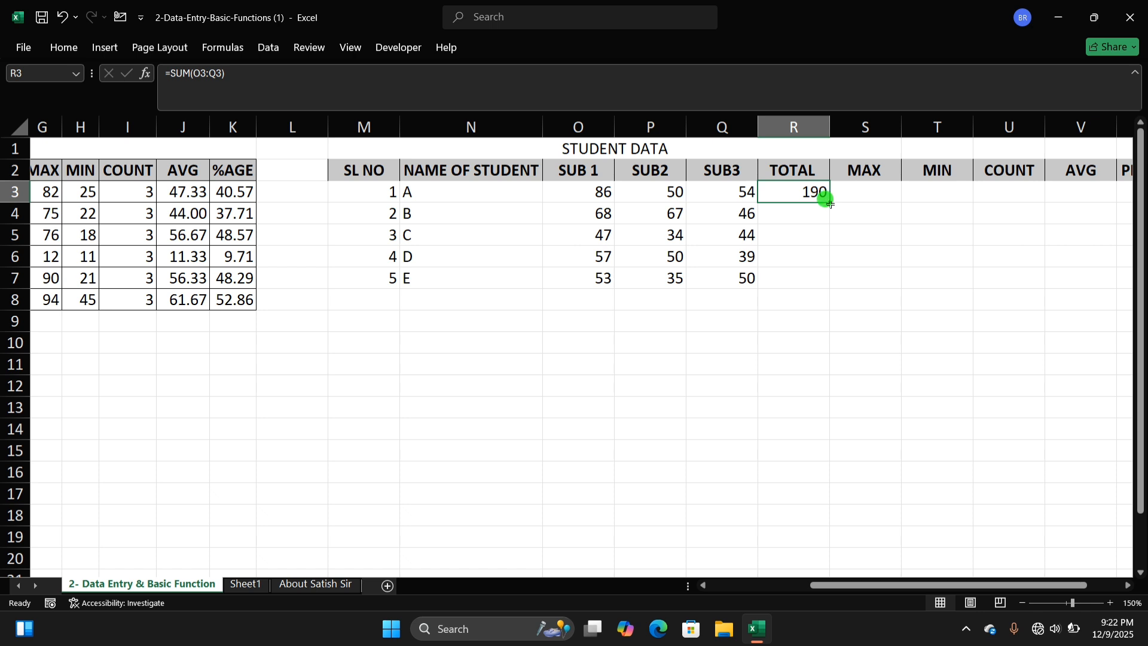
{"action": "left_click_drag", "start_coordinate": [830, 204], "coordinate": [831, 281]}
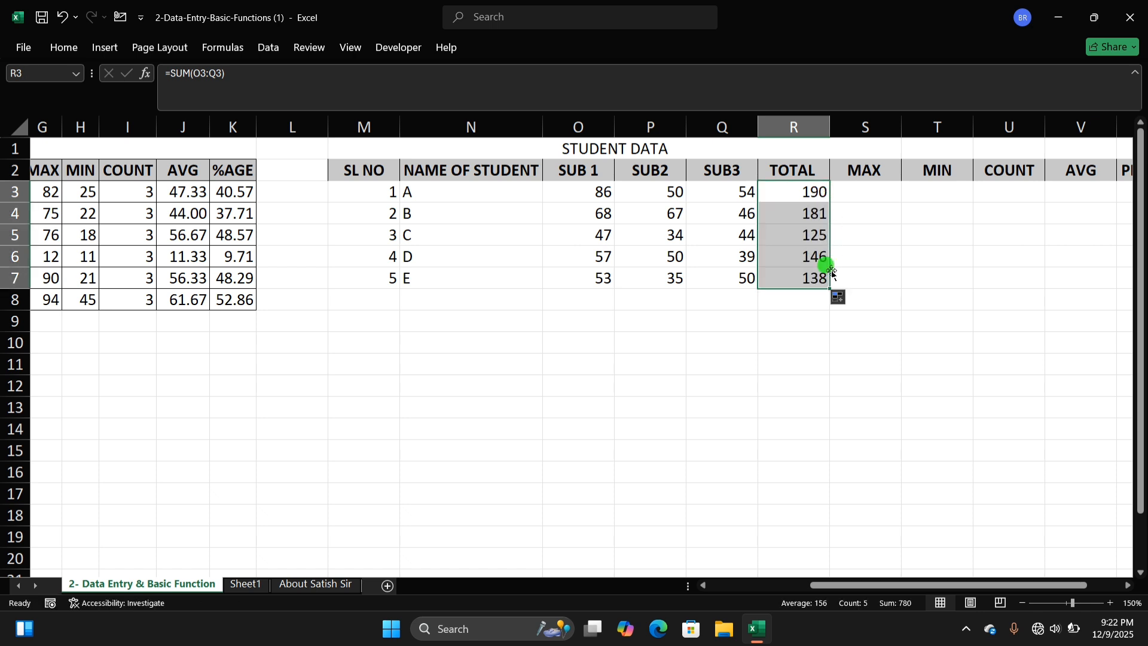
{"action": "key", "text": "ctrl+z"}
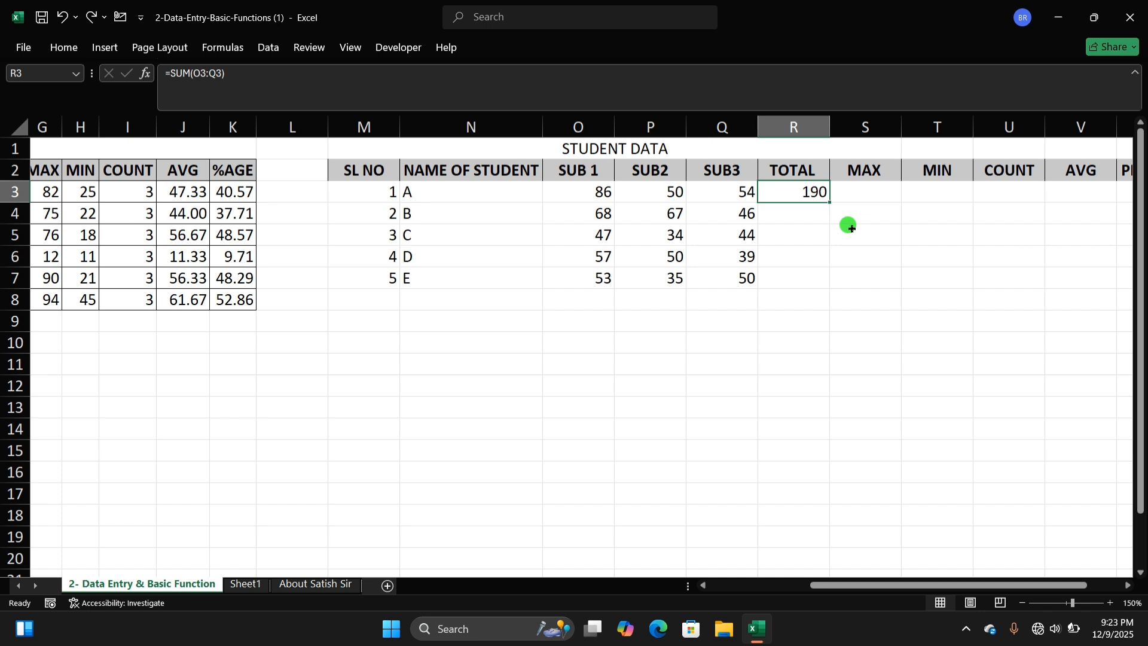
Auto-fill the TOTAL formula in cell R3 down the column for students B to E
{"action": "left_click", "coordinate": [860, 208]}
{"action": "left_click", "coordinate": [817, 193]}
{"action": "double_click", "coordinate": [830, 201]}
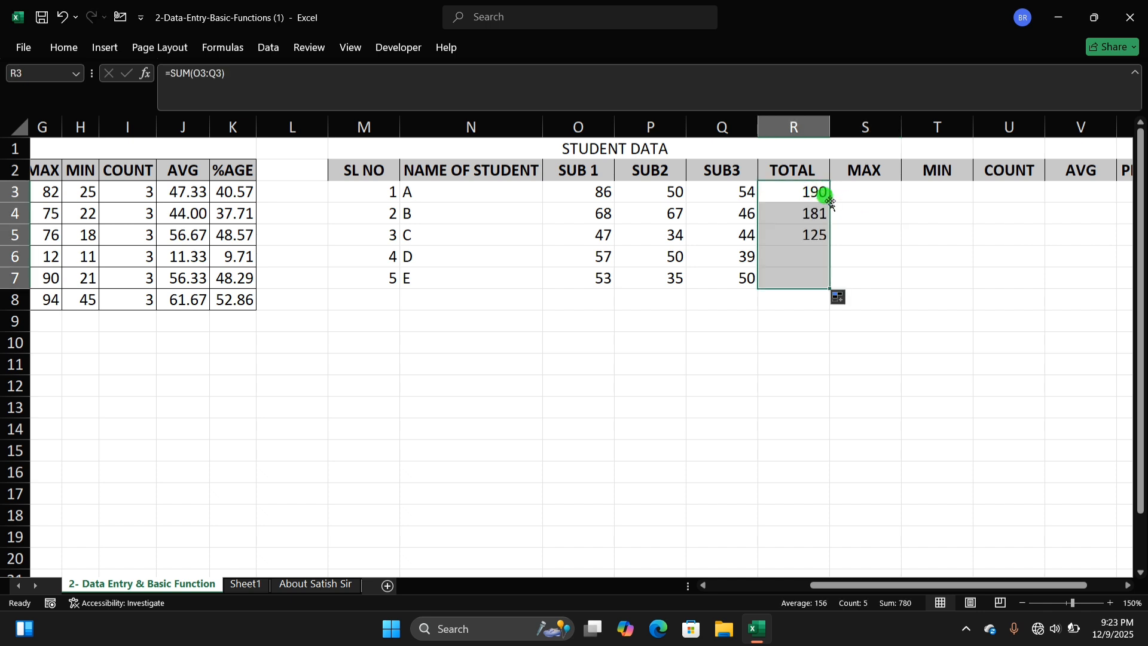
{"action": "left_click", "coordinate": [851, 263]}
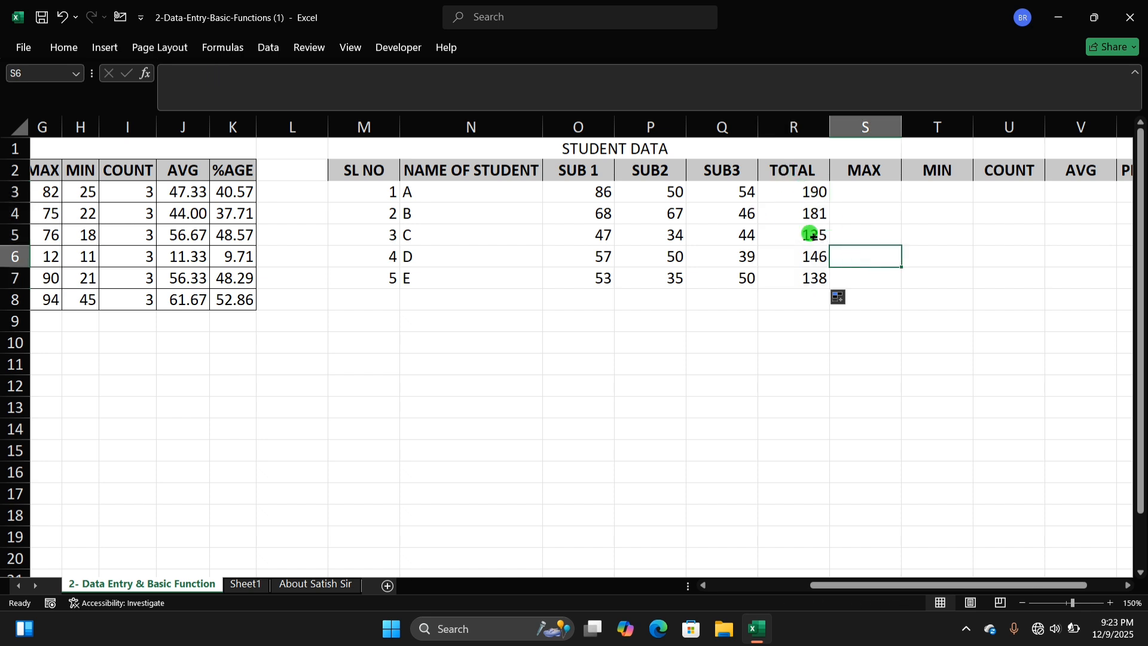
Clear all the TOTAL formulas in cells R3:R7
{"action": "left_click_drag", "start_coordinate": [805, 192], "coordinate": [813, 278]}
{"action": "key", "text": "Delete"}
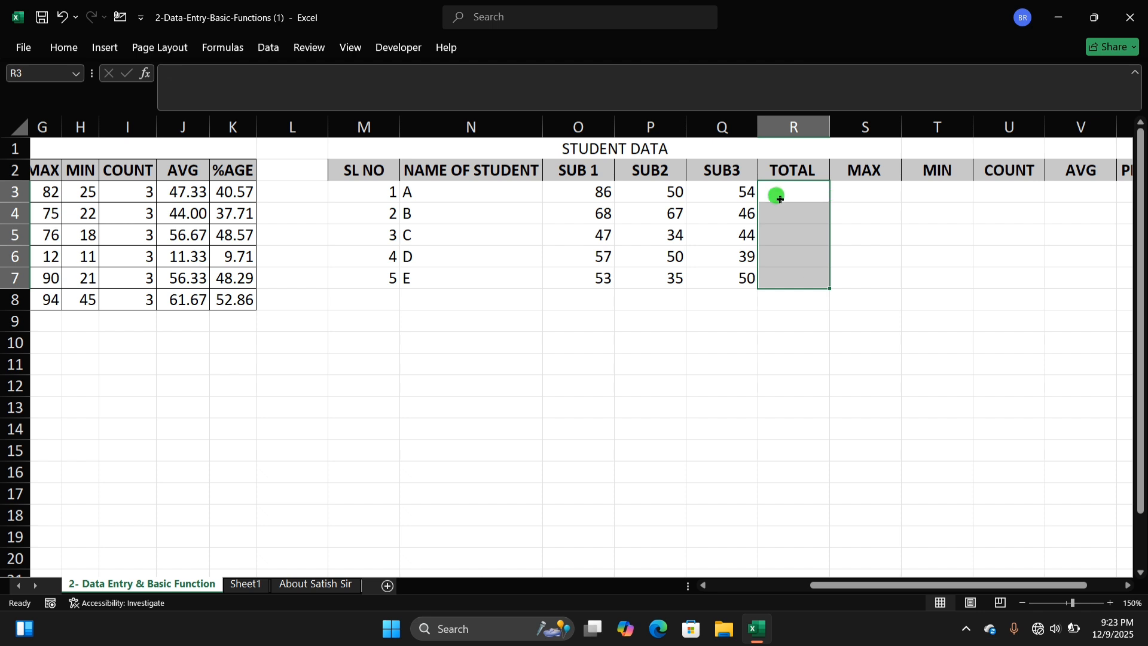
{"action": "left_click", "coordinate": [813, 214]}
Use AutoSum to total the three subject marks of students A and B in cells R3 and R4
{"action": "left_click", "coordinate": [801, 190]}
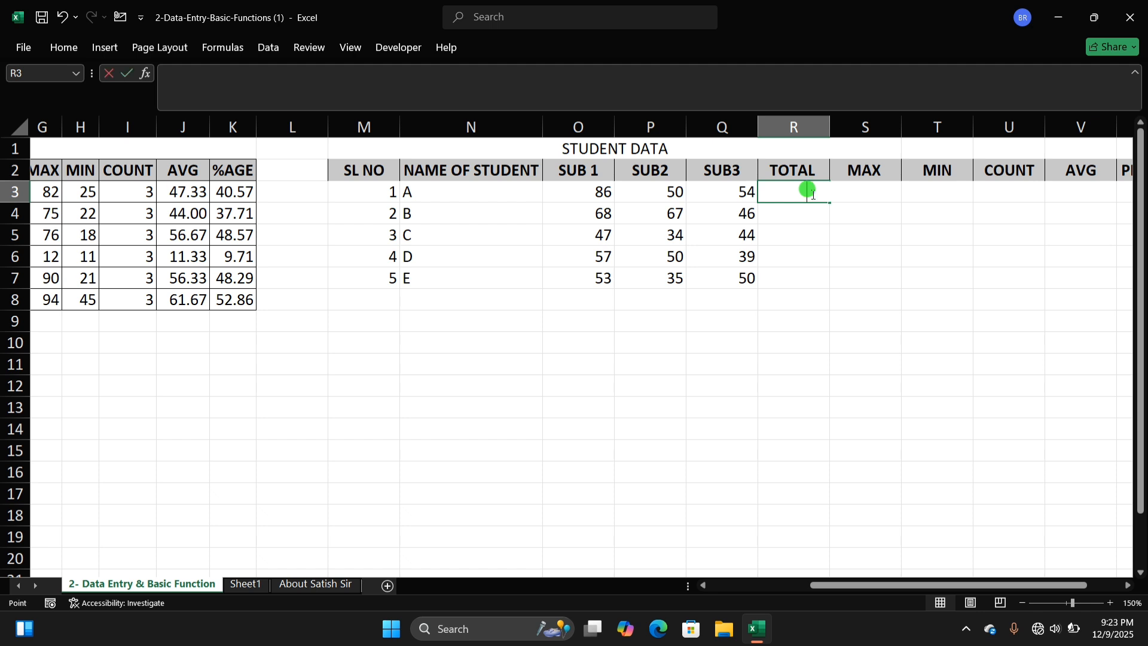
{"action": "key", "text": "alt+equal"}
{"action": "key", "text": "Return"}
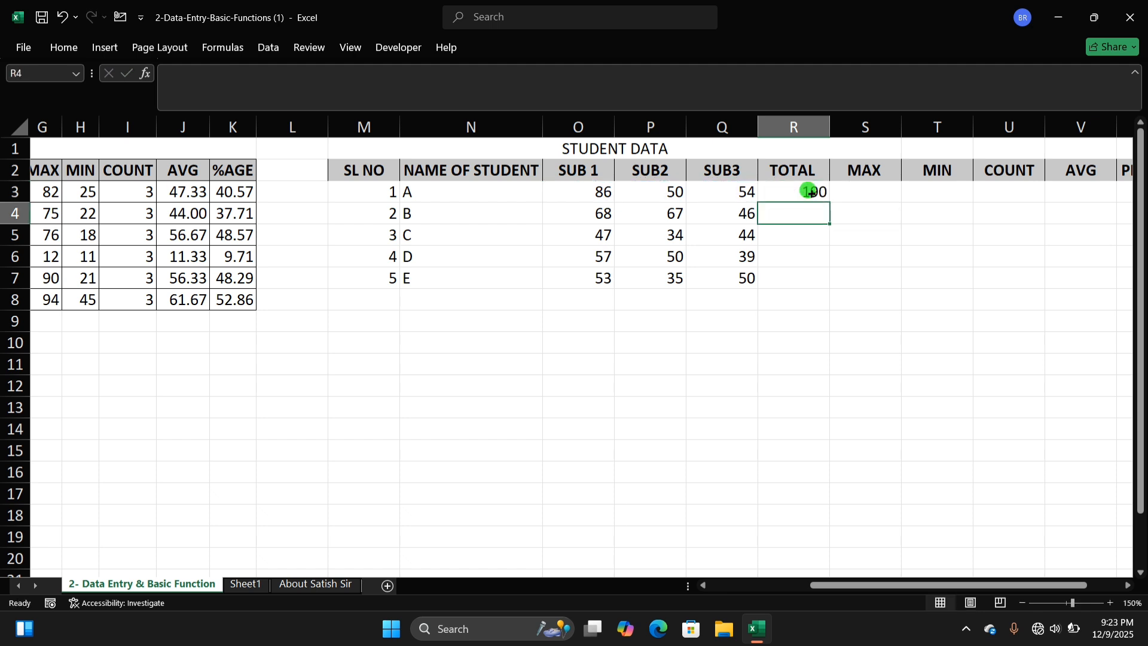
{"action": "key", "text": "alt+equal"}
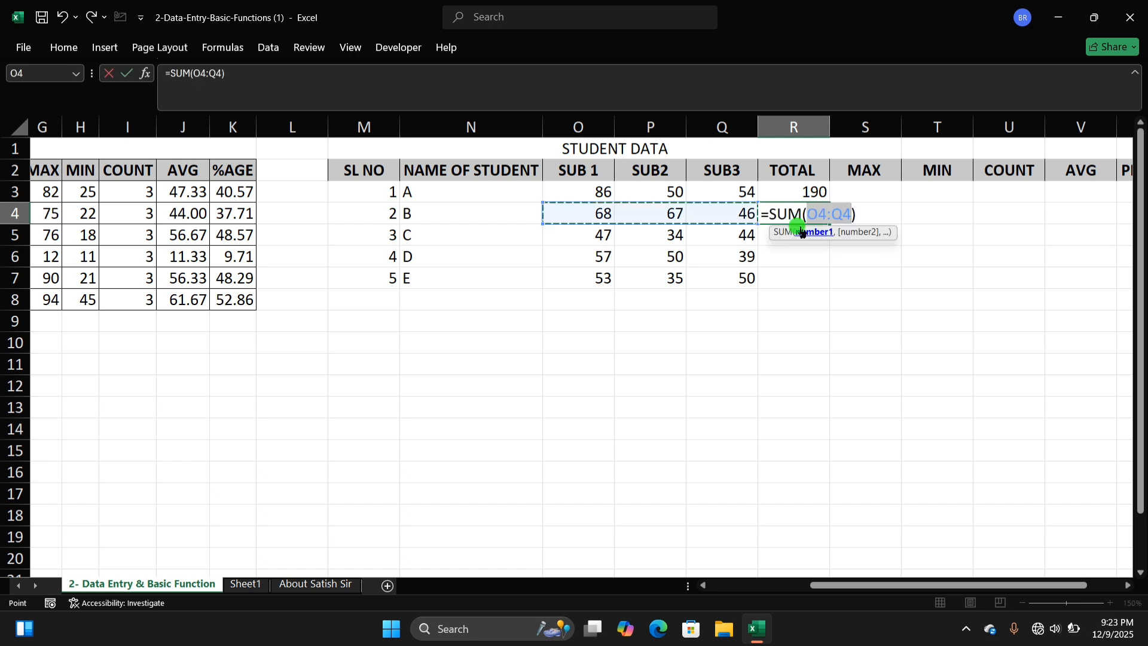
{"action": "key", "text": "Return"}
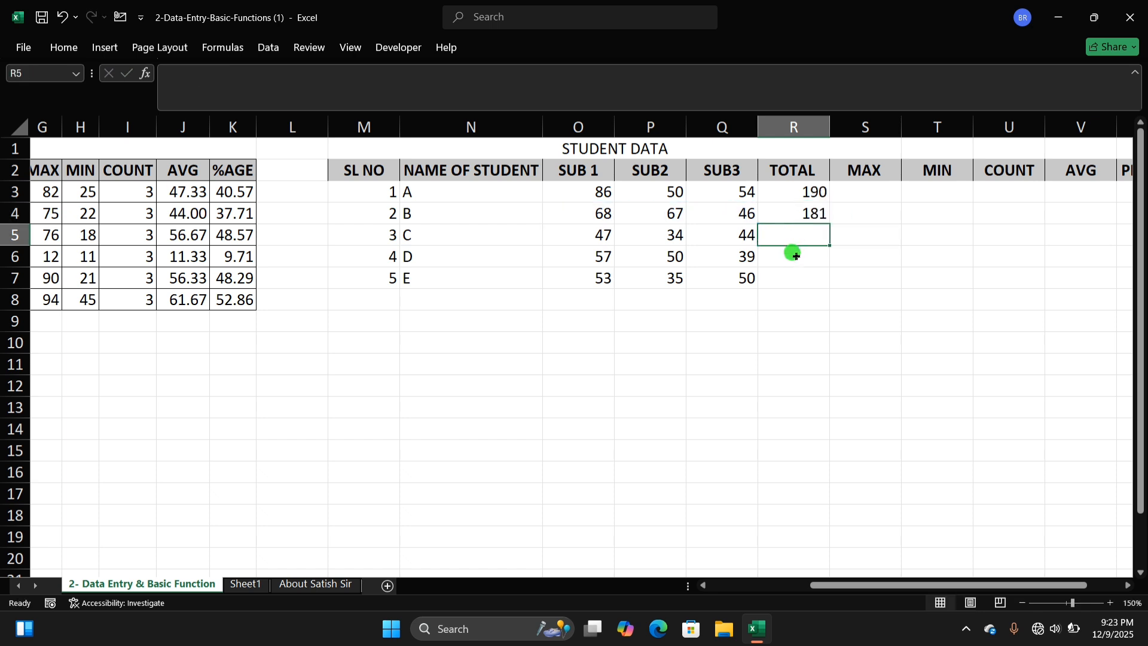
Try AutoSum for student C's TOTAL in cell R5, and clear that cell
{"action": "key", "text": "alt+equal"}
{"action": "key", "text": "Return"}
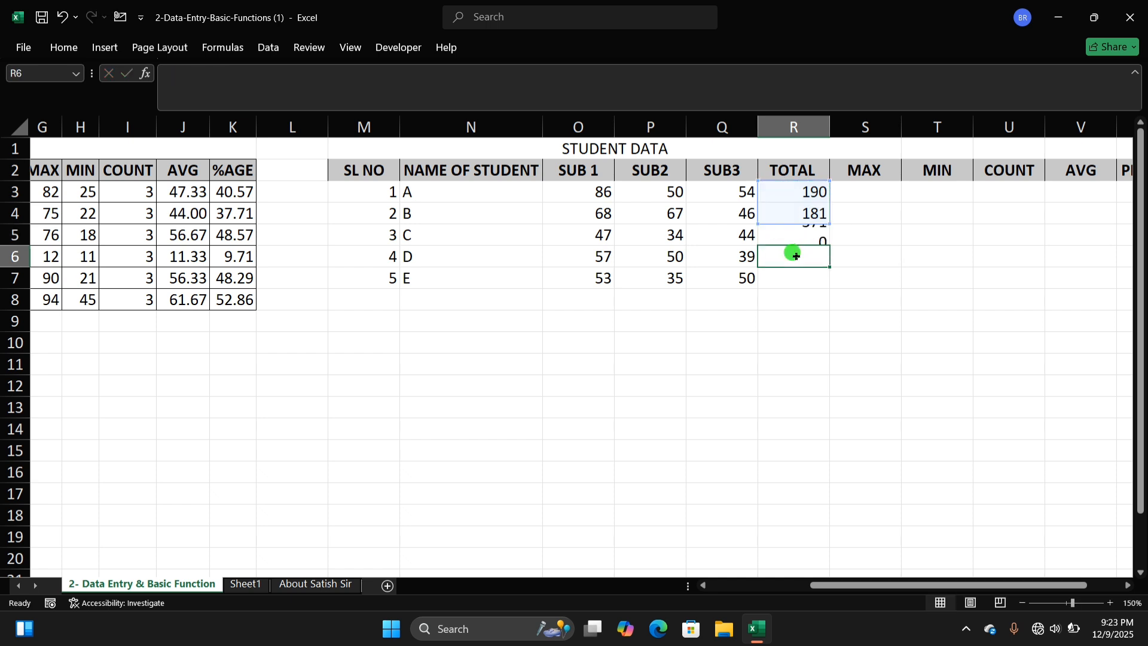
{"action": "left_click", "coordinate": [867, 269]}
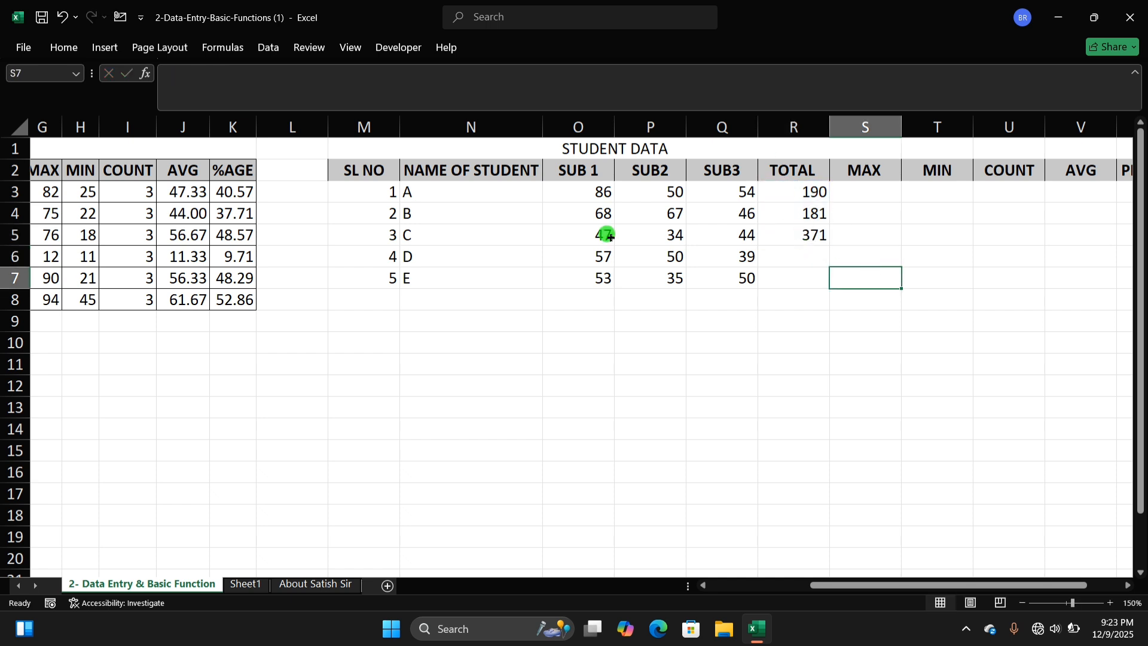
{"action": "left_click", "coordinate": [790, 233]}
{"action": "key", "text": "Delete"}
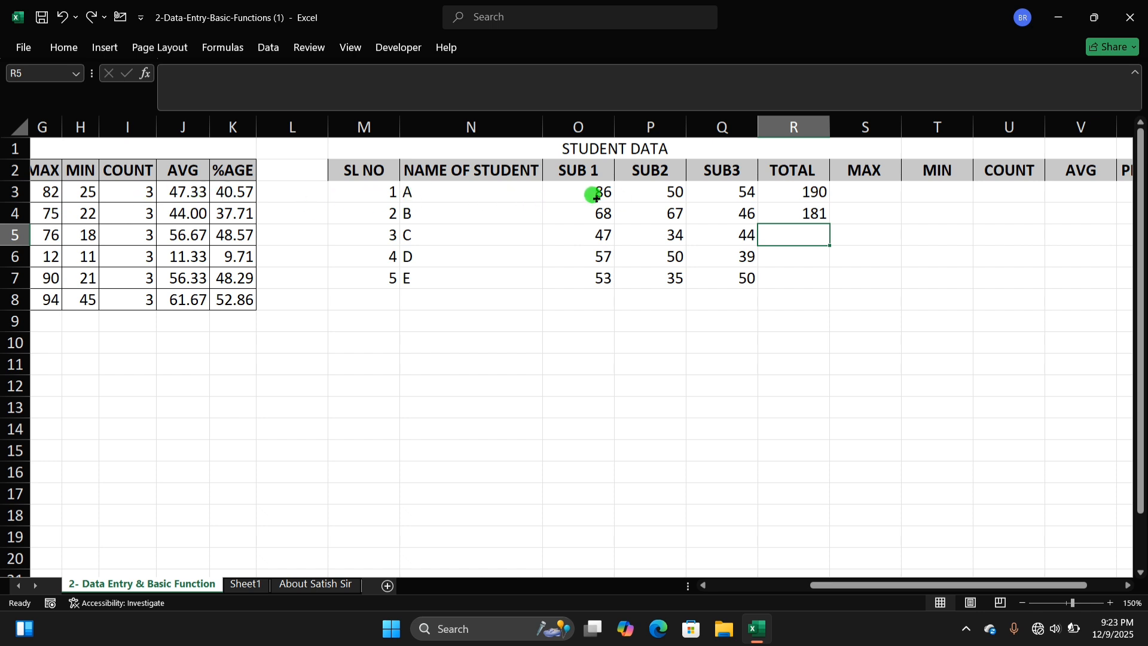
{"action": "left_click_drag", "start_coordinate": [595, 192], "coordinate": [692, 191]}
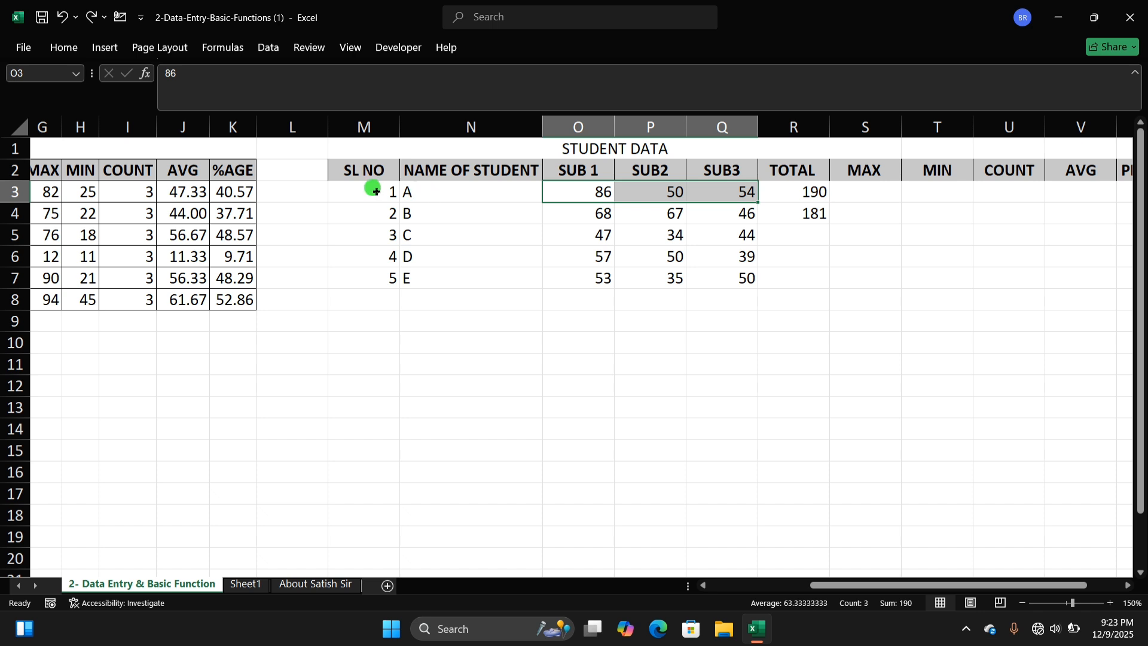
{"action": "left_click", "coordinate": [450, 193]}
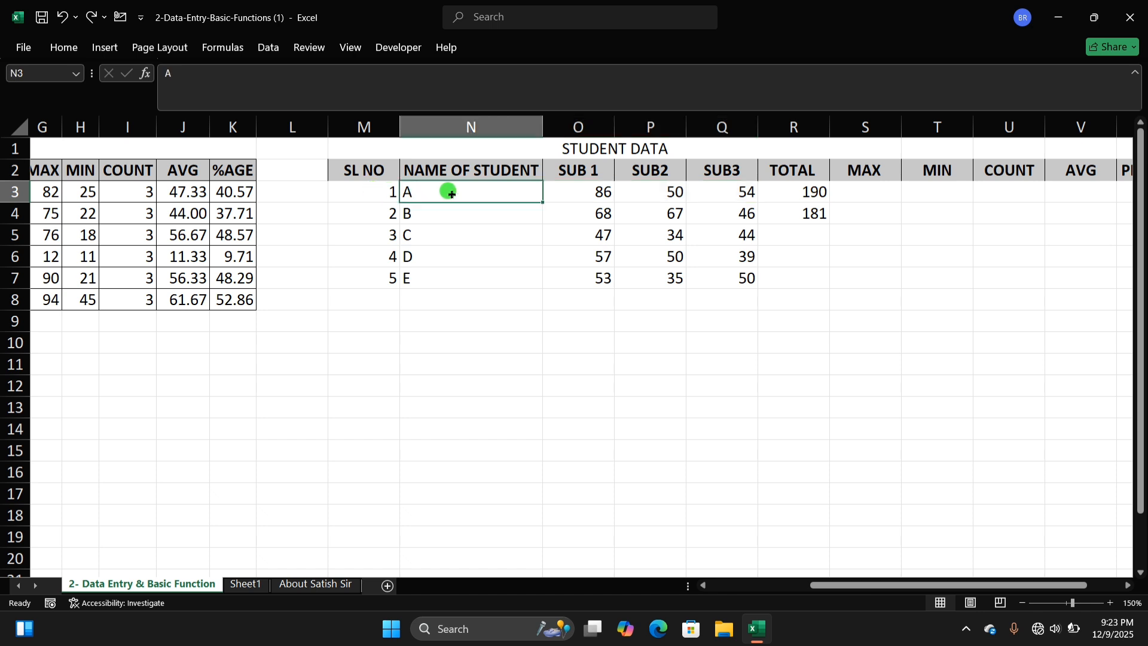
{"action": "left_click", "coordinate": [702, 224]}
{"action": "left_click", "coordinate": [834, 193]}
Clear the AutoSum totals of students A and B in cells R3:R4
{"action": "left_click", "coordinate": [815, 198]}
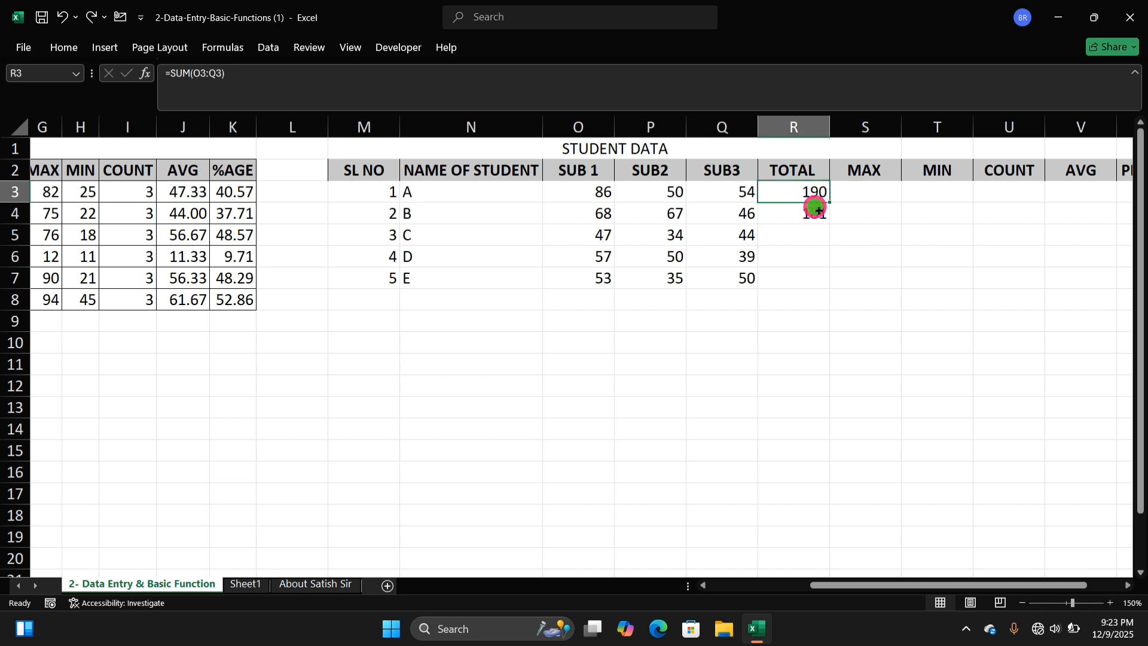
{"action": "left_click_drag", "start_coordinate": [817, 209], "coordinate": [823, 198]}
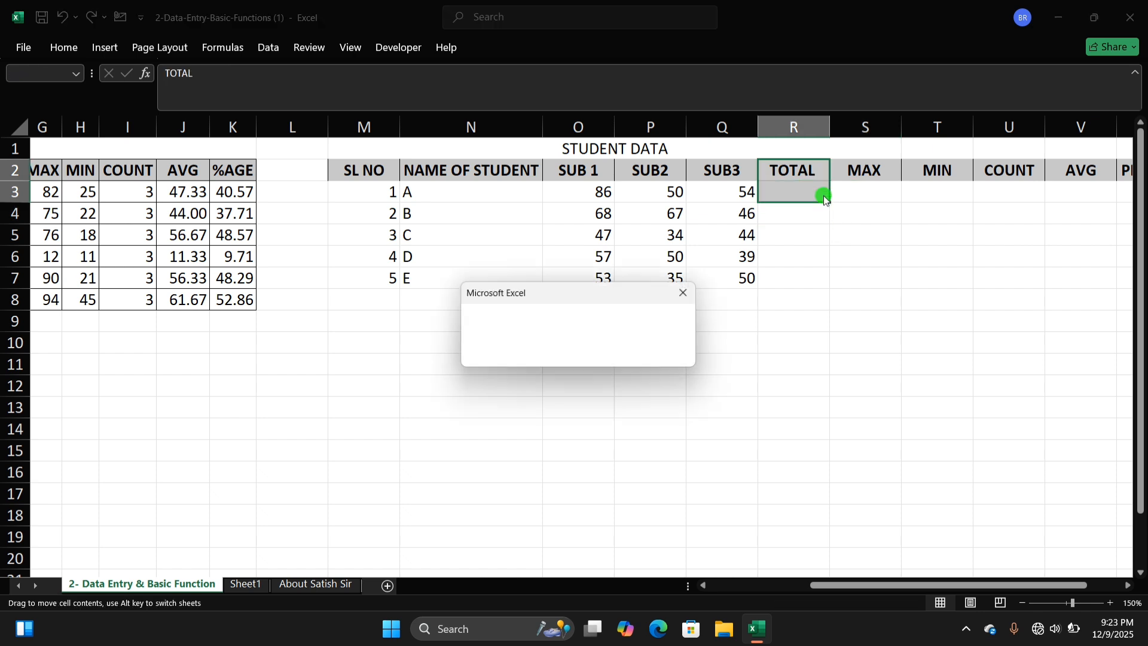
{"action": "left_click", "coordinate": [605, 356]}
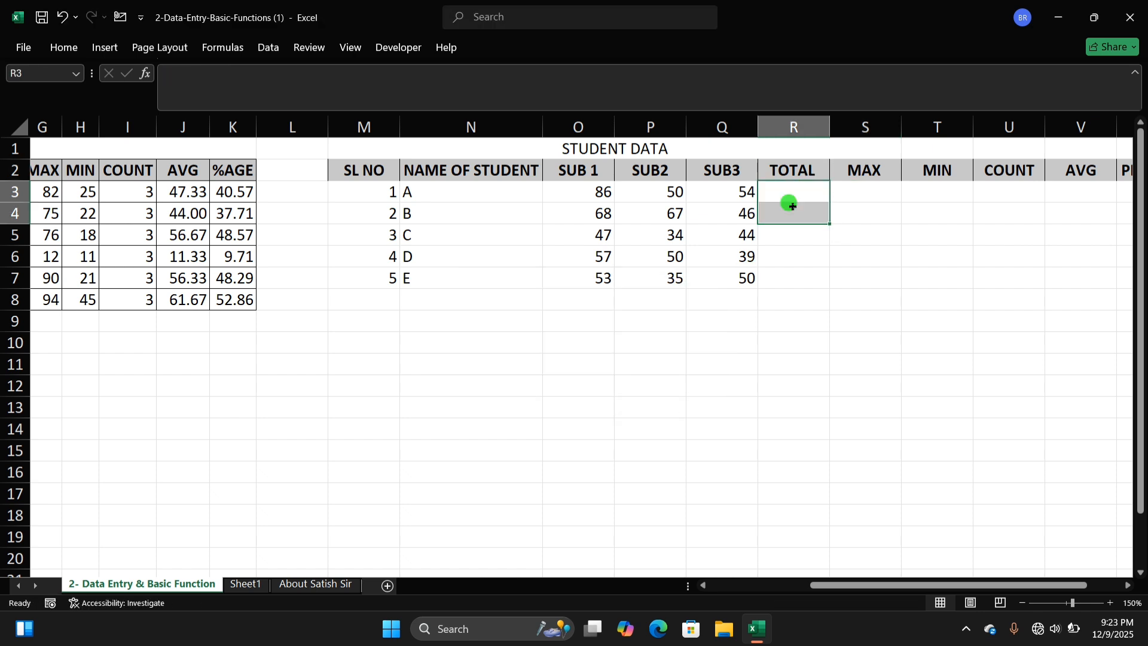
{"action": "left_click_drag", "start_coordinate": [792, 207], "coordinate": [795, 206]}
Total student A's marks in cell R3 with =SUM(O3:Q3) and fill the formula down to student E in R7
{"action": "type", "text": "S"}
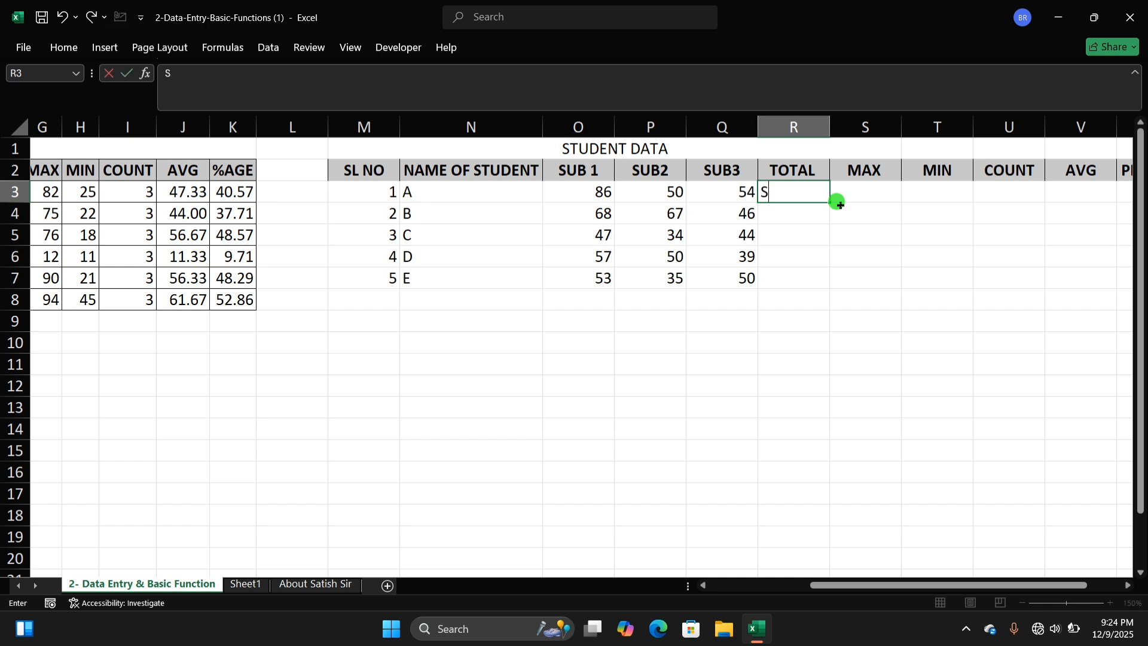
{"action": "type", "text": "SUM"}
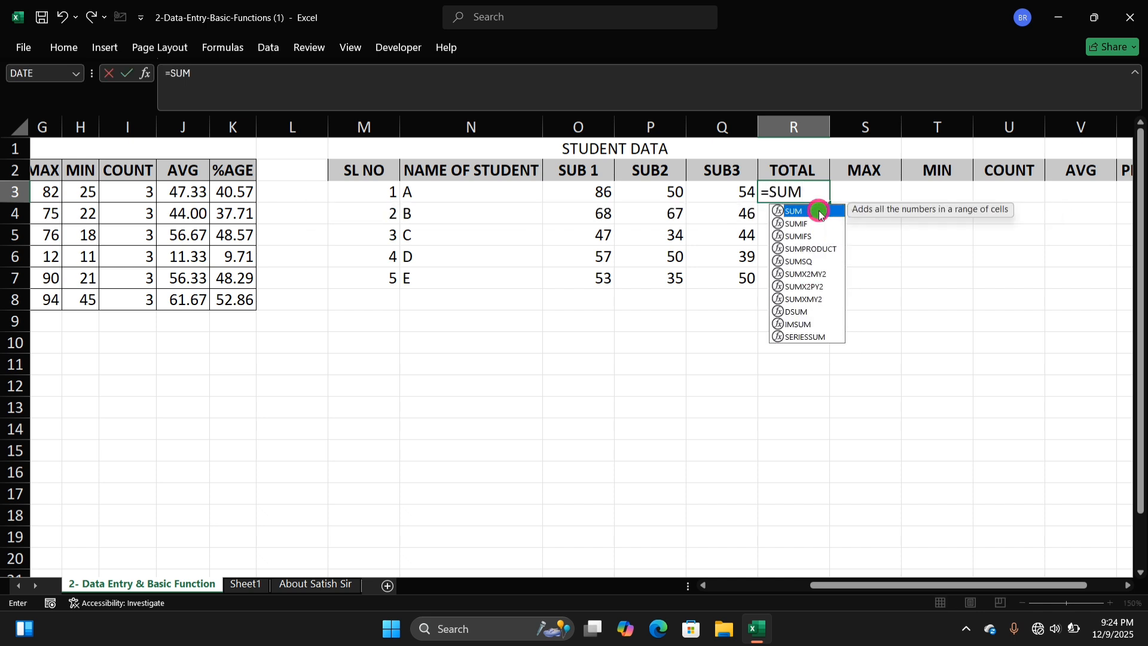
{"action": "double_click", "coordinate": [819, 213]}
{"action": "left_click_drag", "start_coordinate": [618, 197], "coordinate": [743, 191]}
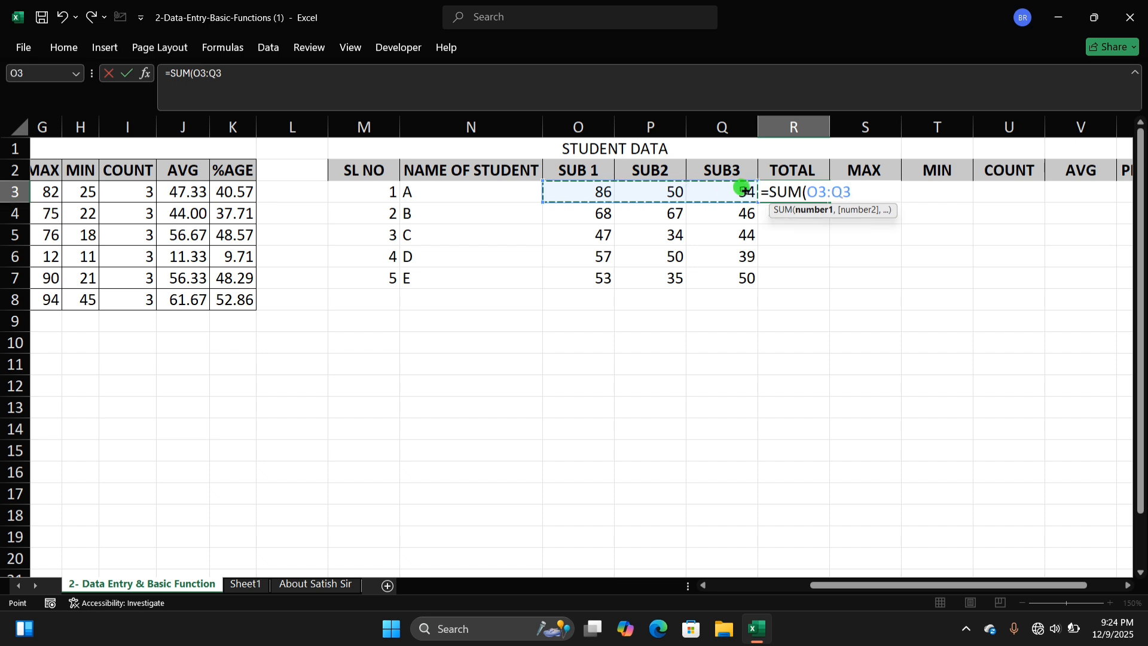
{"action": "key", "text": "Return"}
{"action": "left_click", "coordinate": [824, 192]}
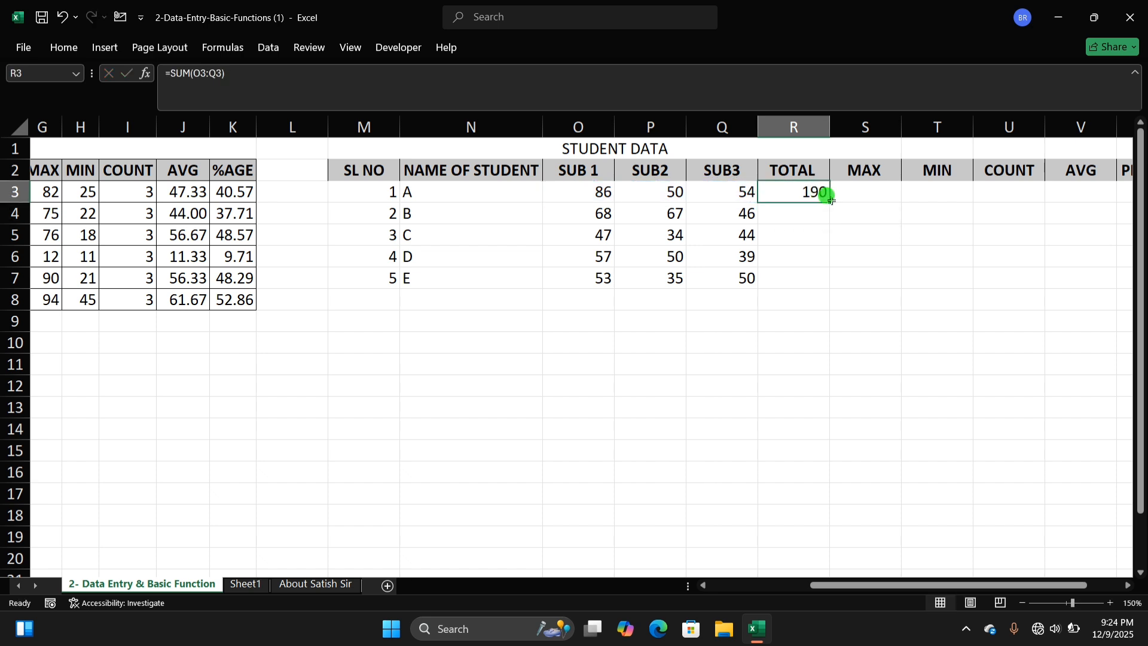
{"action": "left_click_drag", "start_coordinate": [829, 203], "coordinate": [778, 294]}
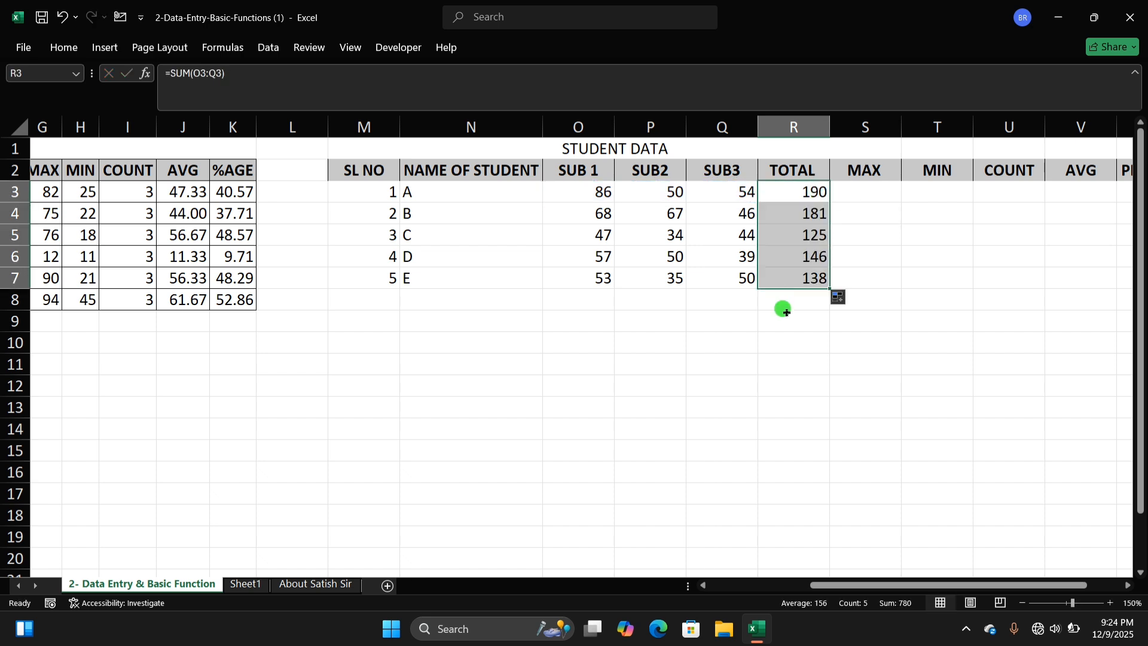
{"action": "left_click", "coordinate": [896, 253]}
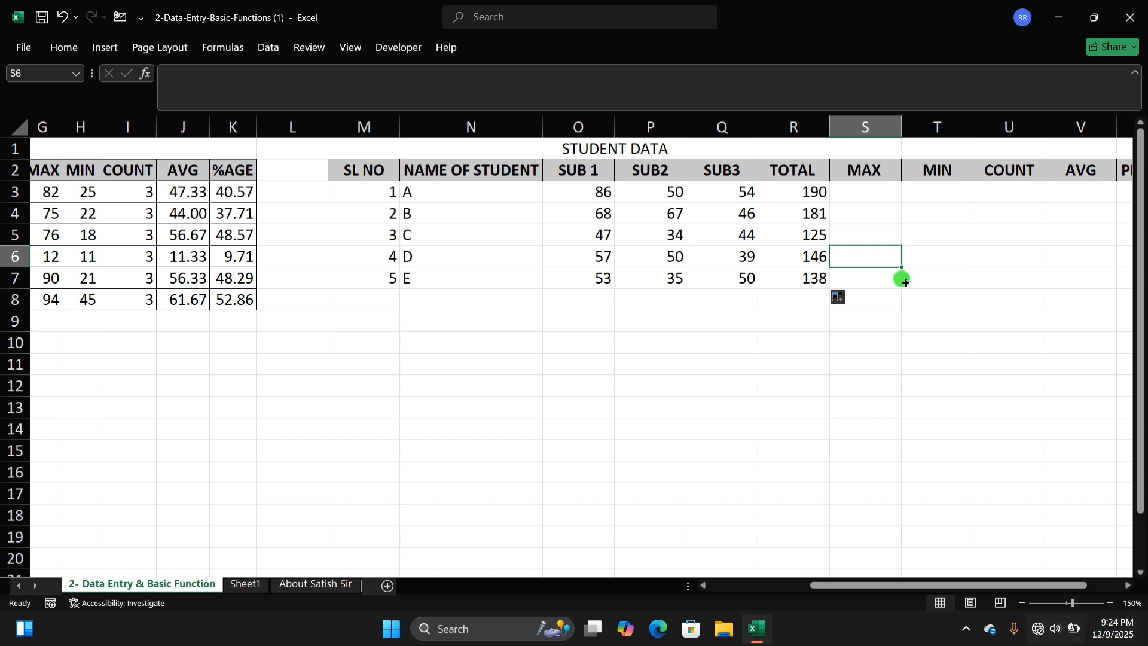
Find student A's highest subject mark in cell S3 under MAX with =MAX(O3:Q3)
{"action": "left_click", "coordinate": [867, 189]}
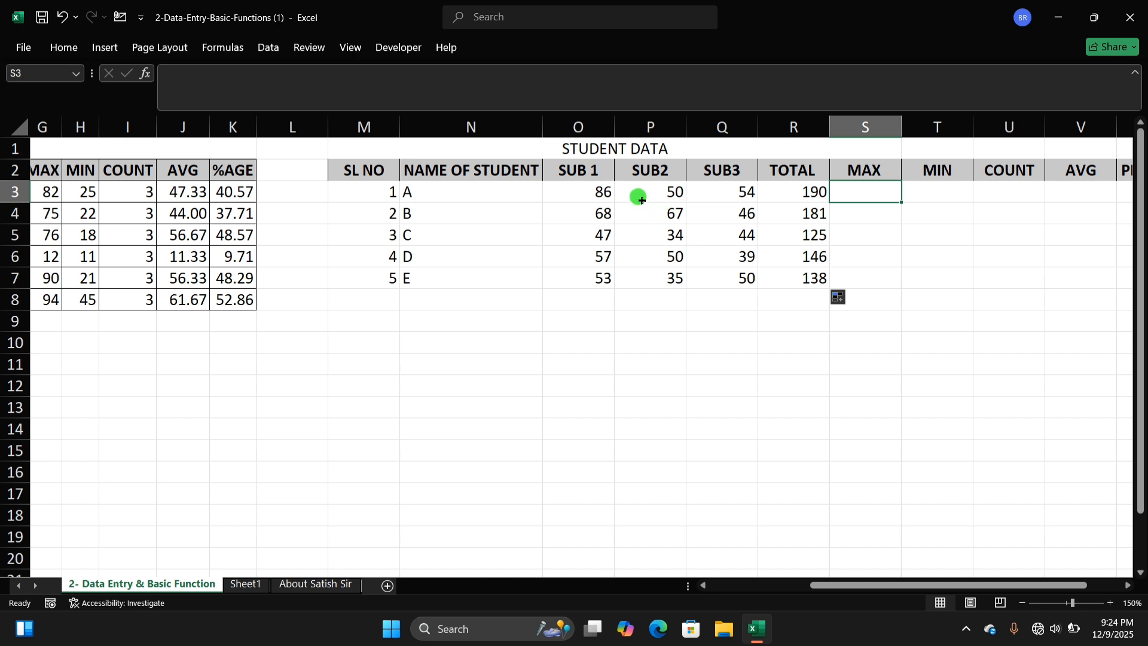
{"action": "left_click_drag", "start_coordinate": [589, 193], "coordinate": [687, 192]}
{"action": "left_click", "coordinate": [870, 189]}
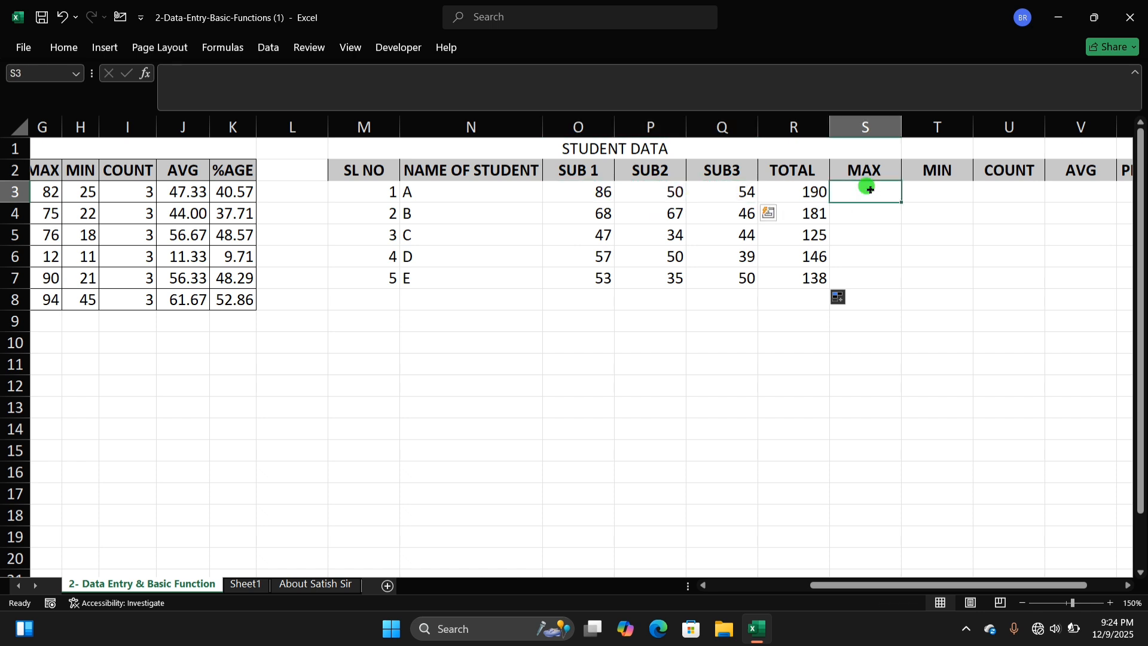
{"action": "left_click_drag", "start_coordinate": [976, 583], "coordinate": [1070, 585]}
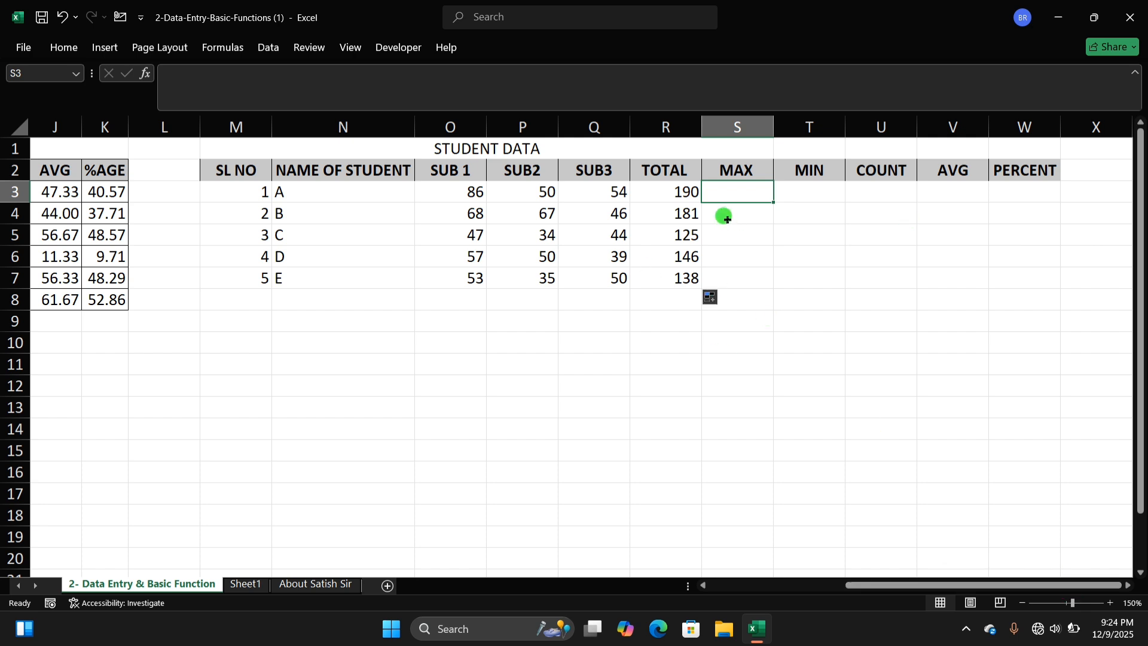
{"action": "type", "text": "="}
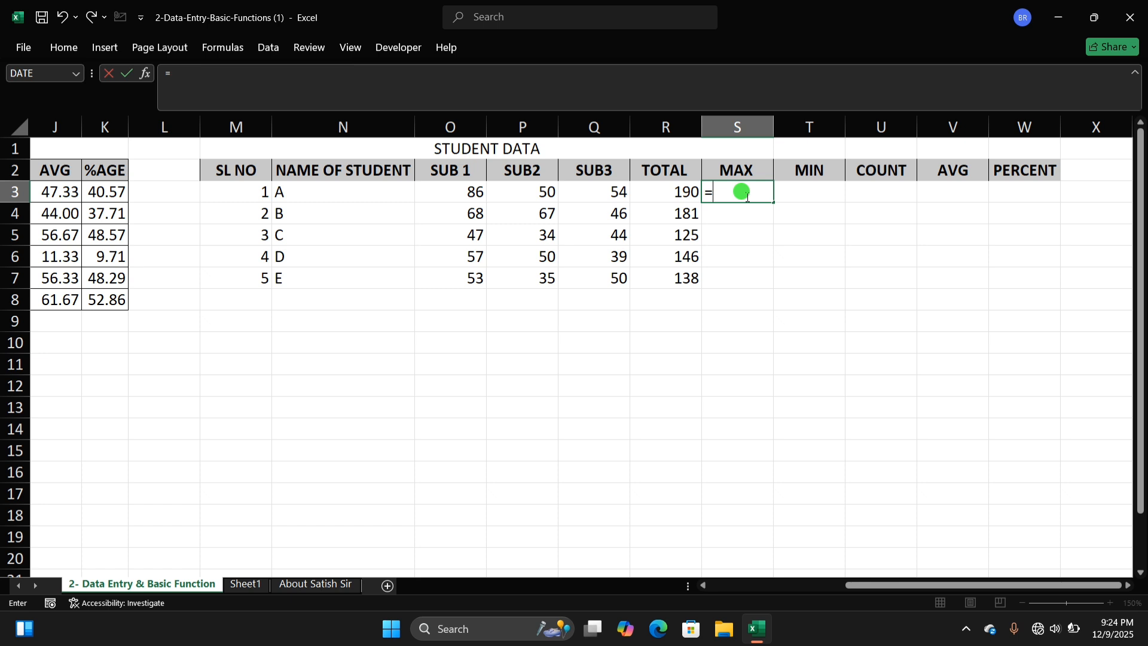
{"action": "type", "text": "MAX"}
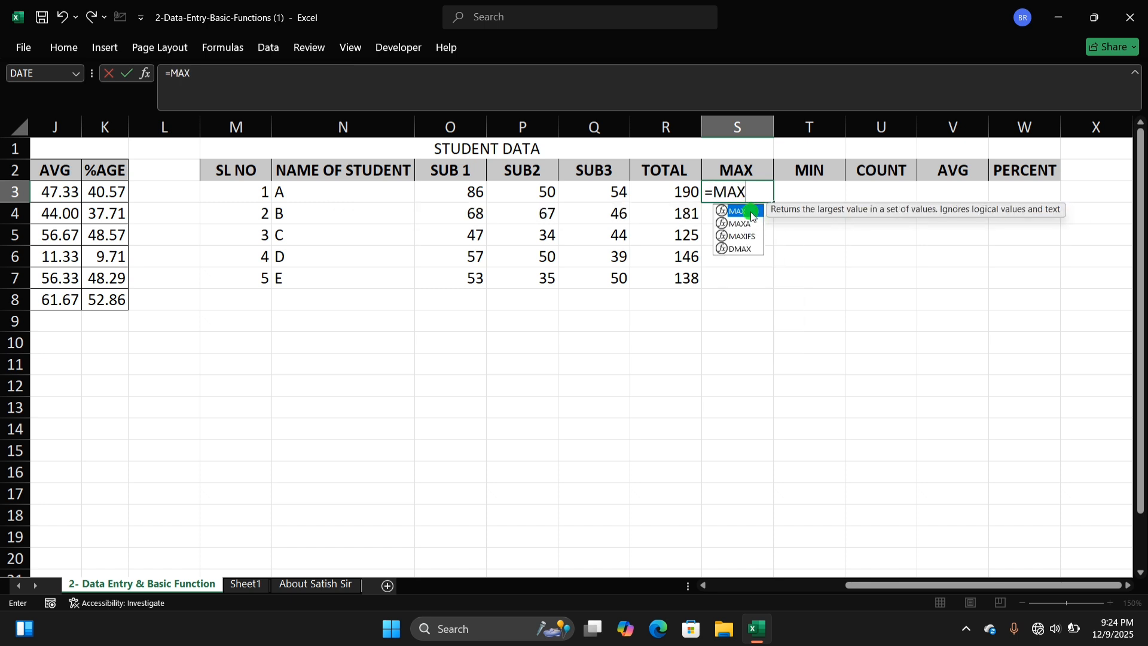
{"action": "double_click", "coordinate": [747, 212]}
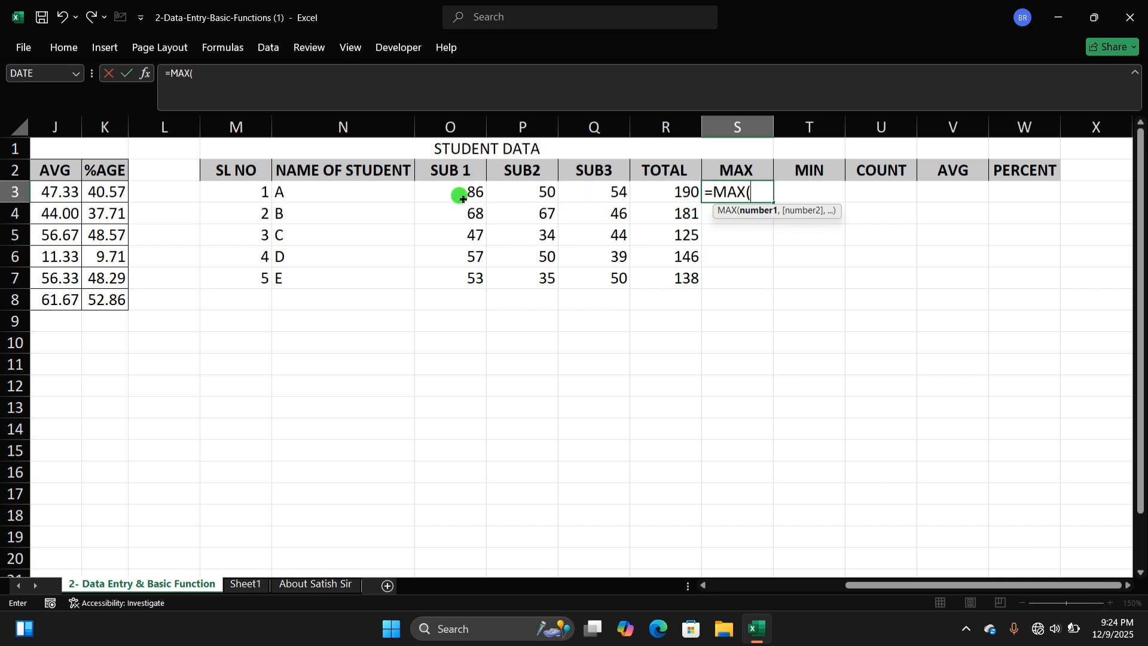
{"action": "left_click_drag", "start_coordinate": [461, 198], "coordinate": [598, 190]}
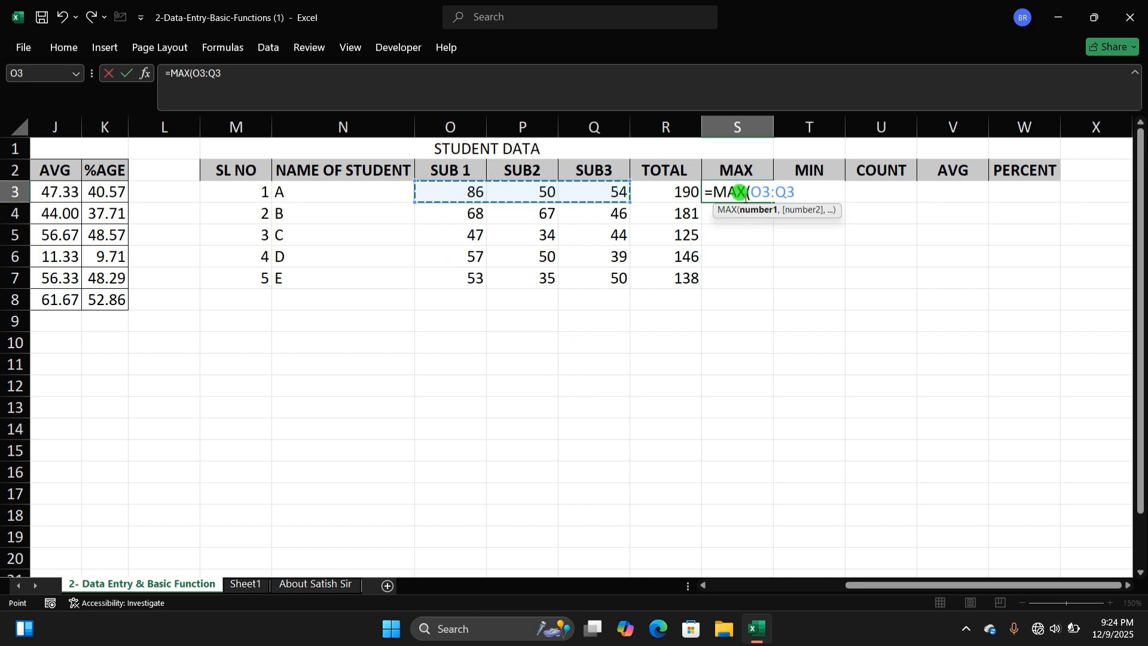
{"action": "key", "text": "Return"}
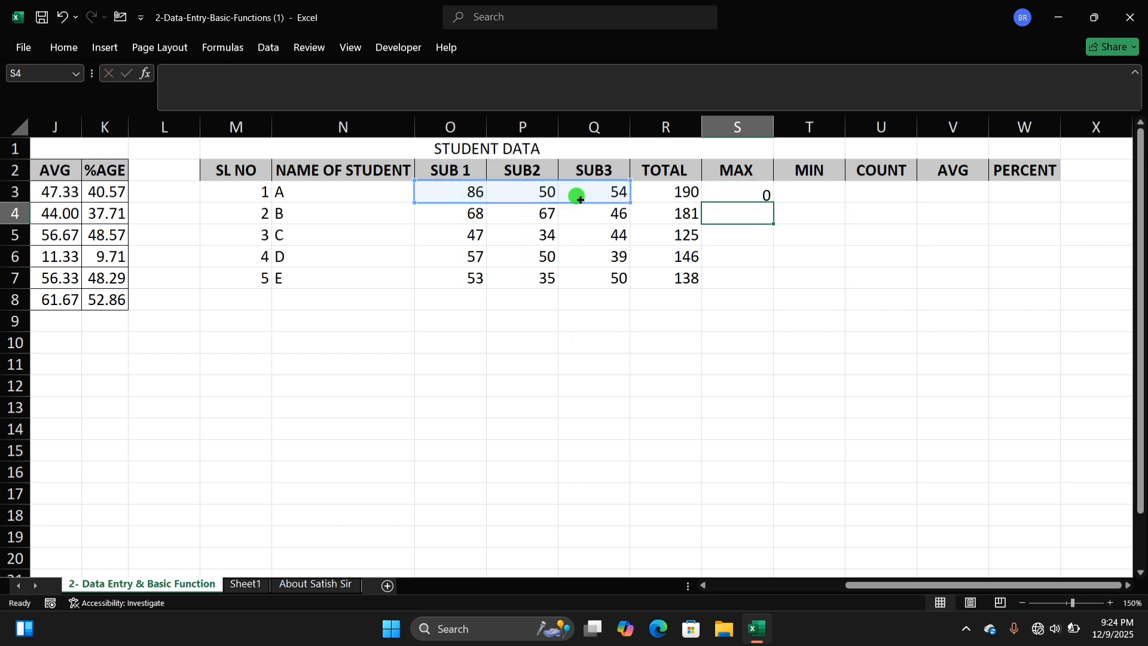
Check student A's MAX against the three subject marks and auto-fill the formula from S3 down to student E in S7
{"action": "left_click", "coordinate": [751, 189]}
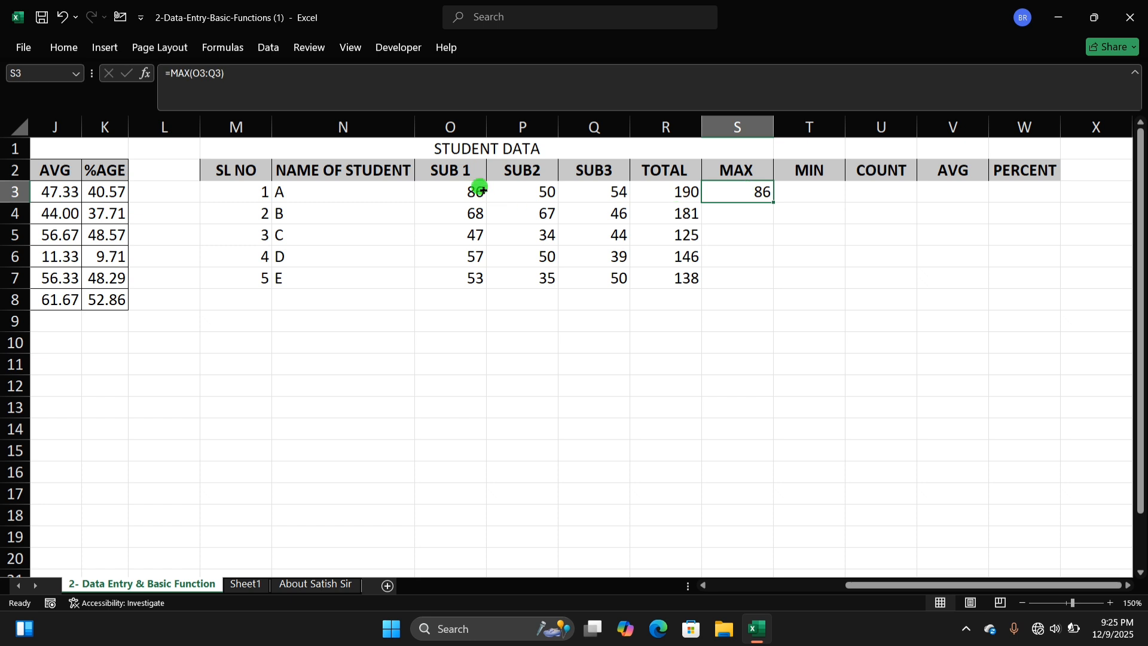
{"action": "left_click", "coordinate": [466, 169]}
{"action": "left_click", "coordinate": [474, 192]}
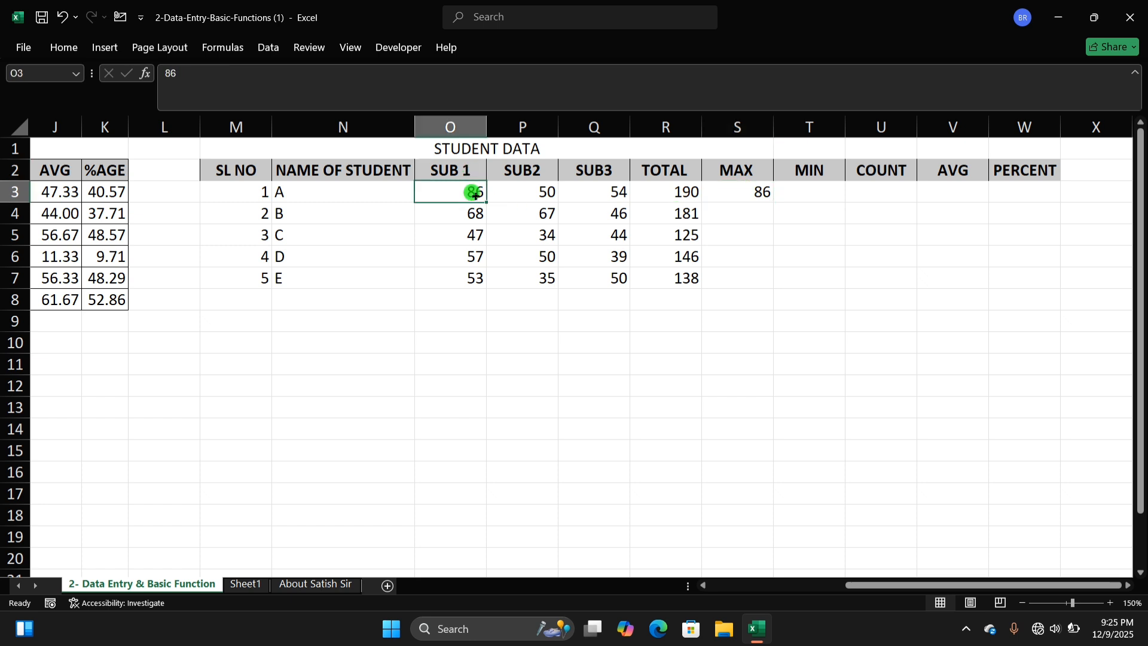
{"action": "left_click", "coordinate": [532, 192]}
{"action": "left_click", "coordinate": [607, 192]}
{"action": "left_click", "coordinate": [473, 192]}
{"action": "left_click", "coordinate": [758, 195]}
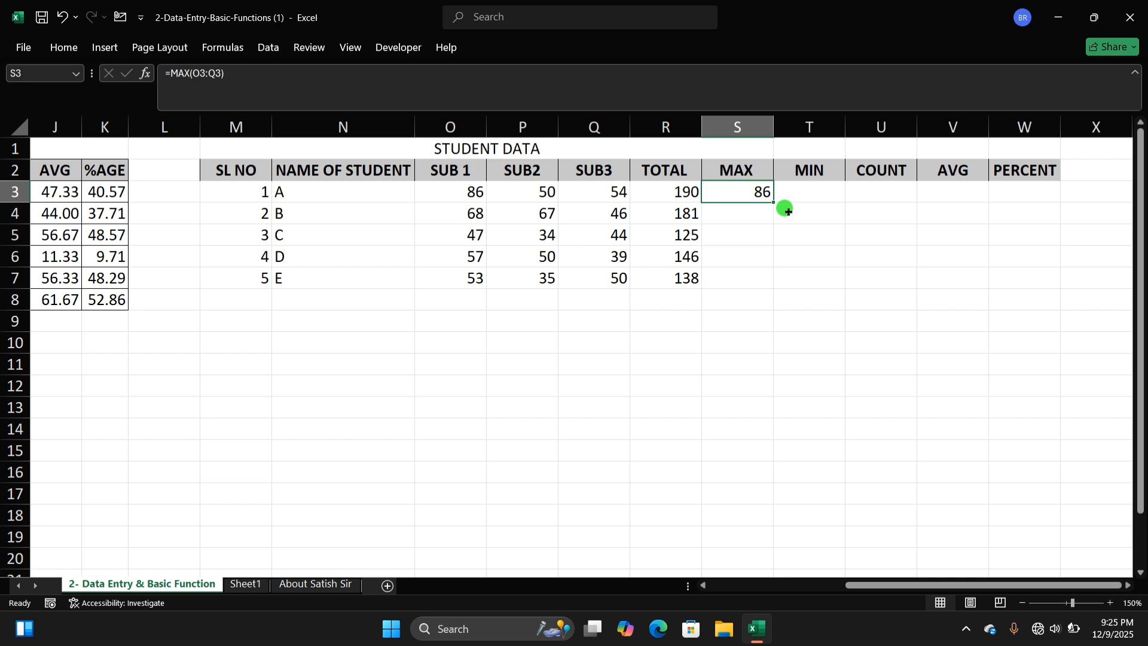
{"action": "double_click", "coordinate": [774, 202]}
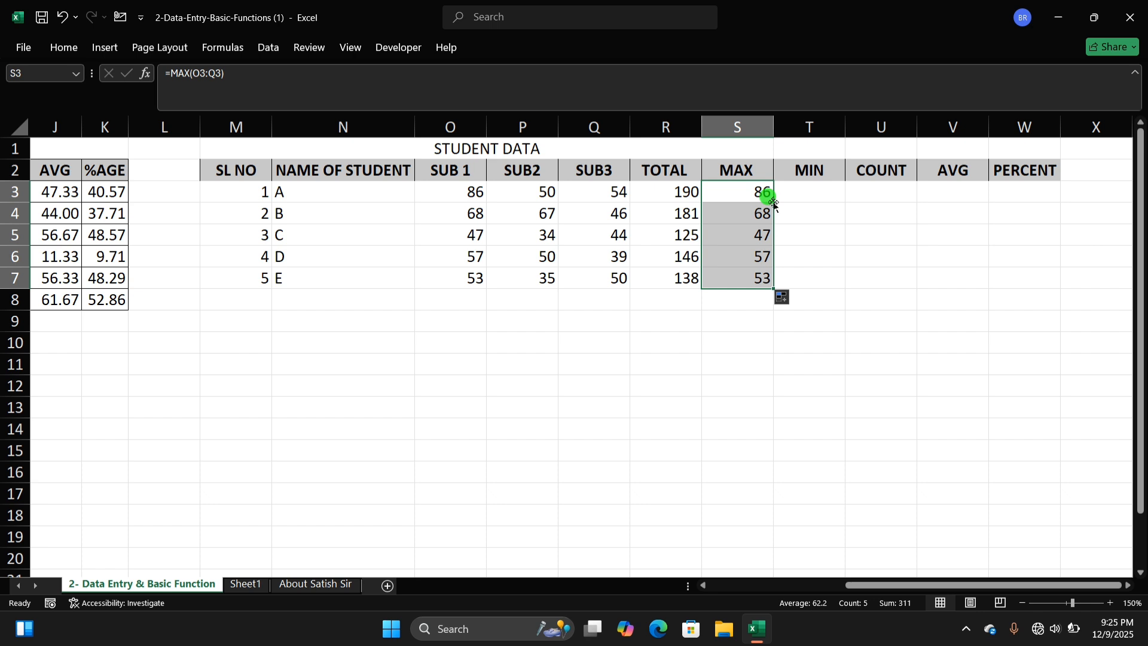
{"action": "left_click", "coordinate": [309, 238]}
{"action": "left_click", "coordinate": [461, 231]}
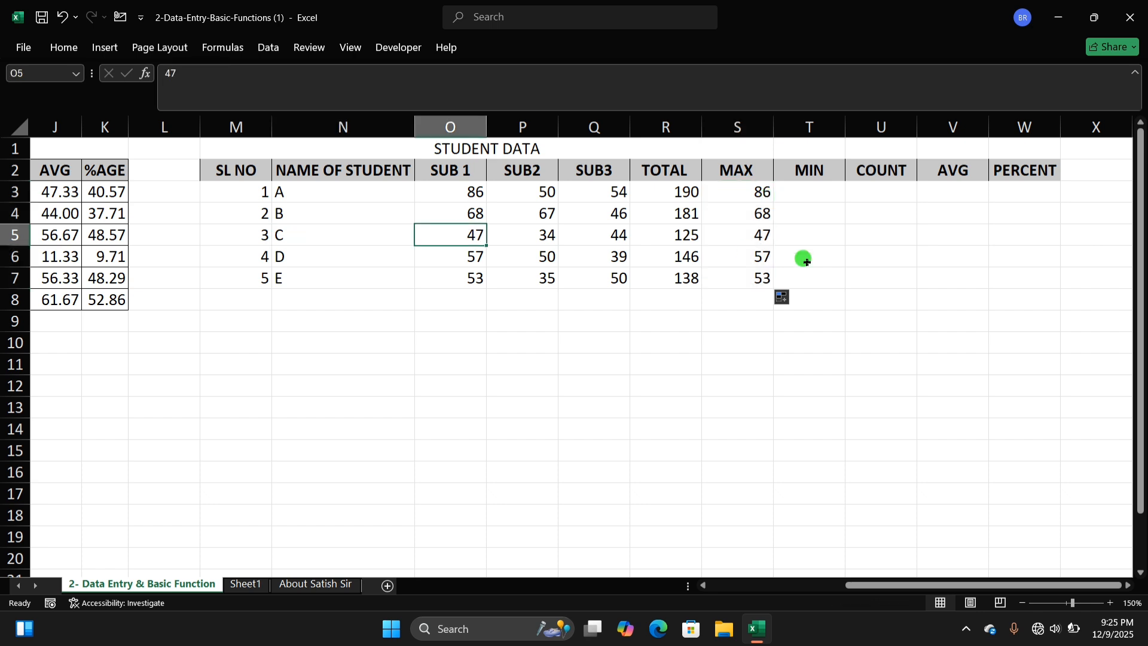
{"action": "left_click", "coordinate": [776, 238]}
Find student A's lowest subject mark in cell T3 under MIN with =MIN(O3:Q3)
{"action": "left_click", "coordinate": [790, 193]}
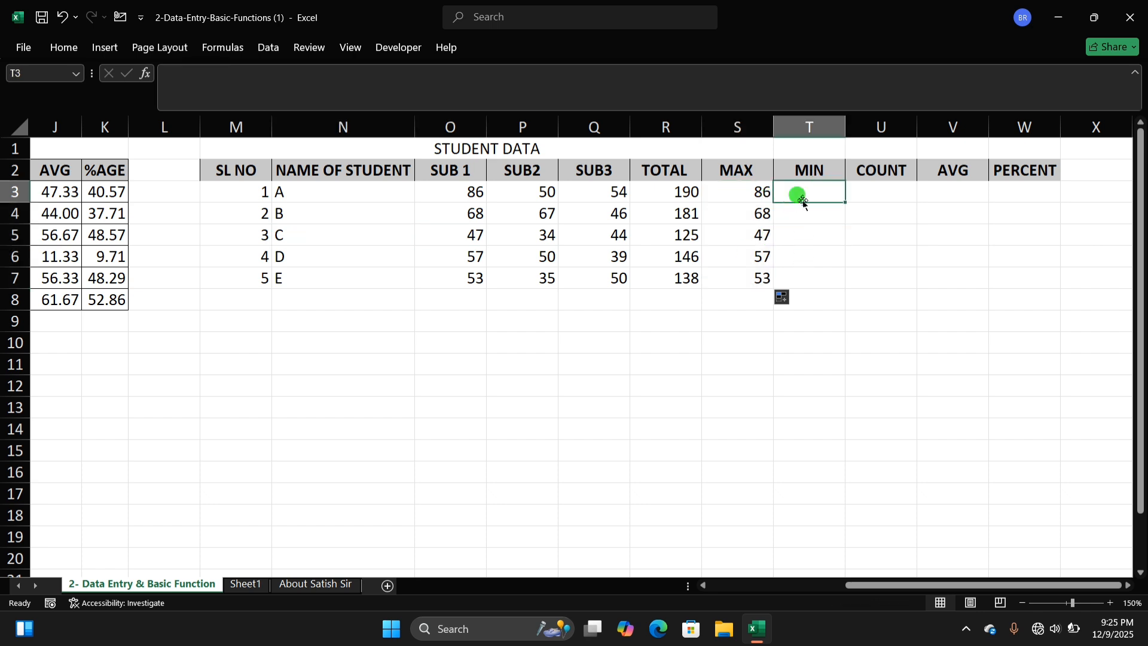
{"action": "type", "text": "="}
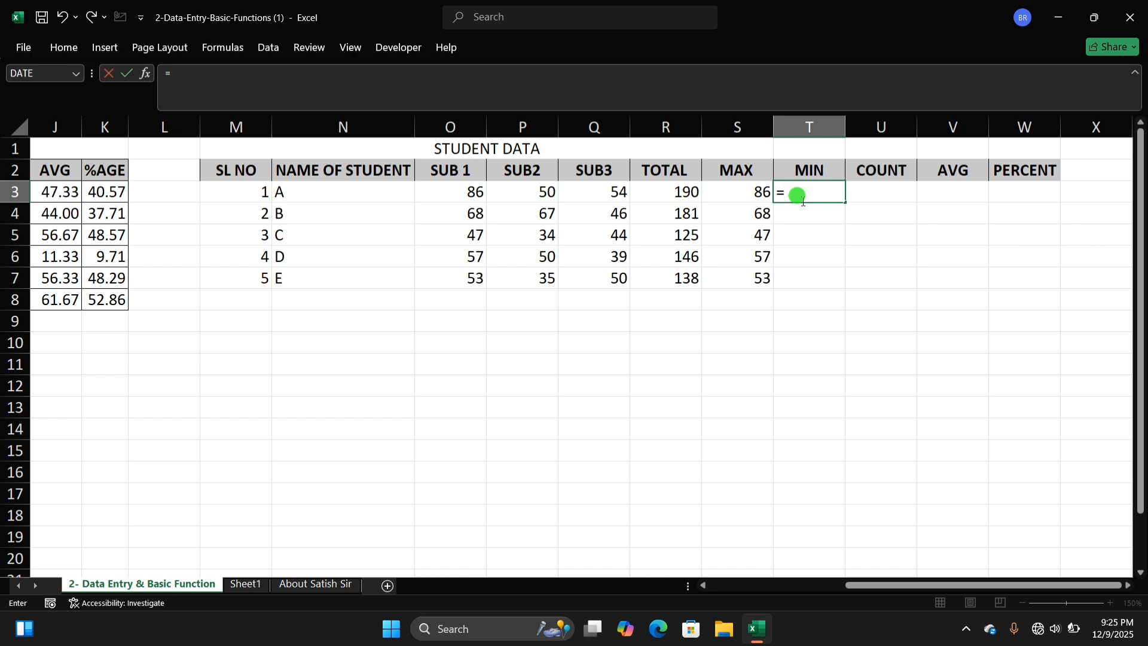
{"action": "type", "text": "MIN"}
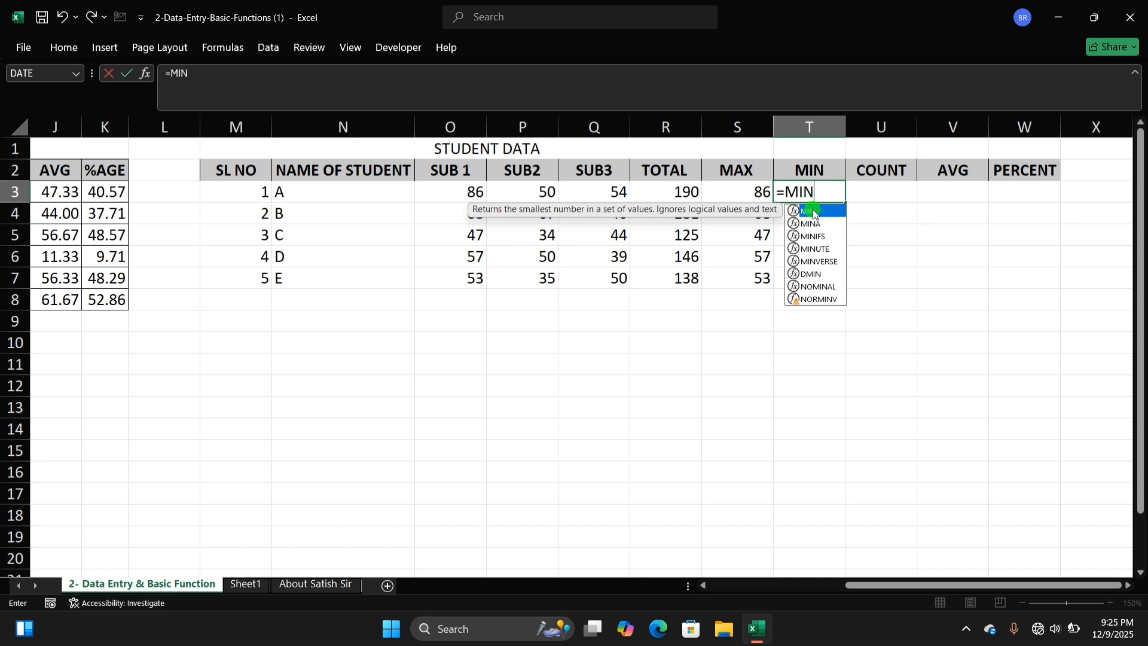
{"action": "double_click", "coordinate": [813, 211]}
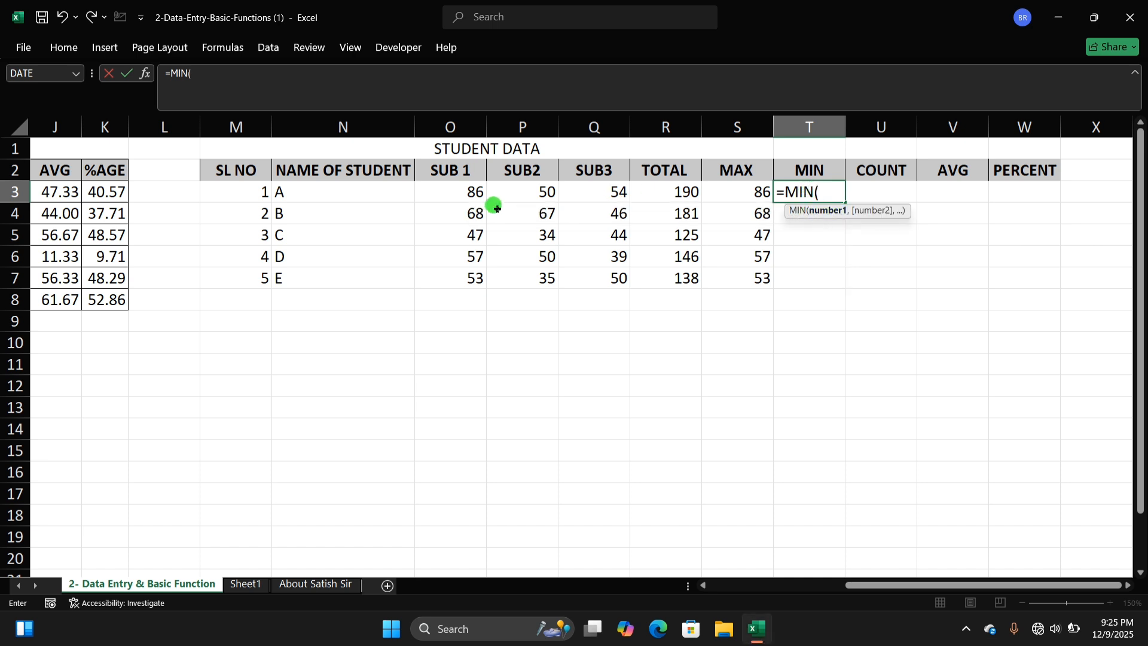
{"action": "left_click_drag", "start_coordinate": [451, 192], "coordinate": [594, 192]}
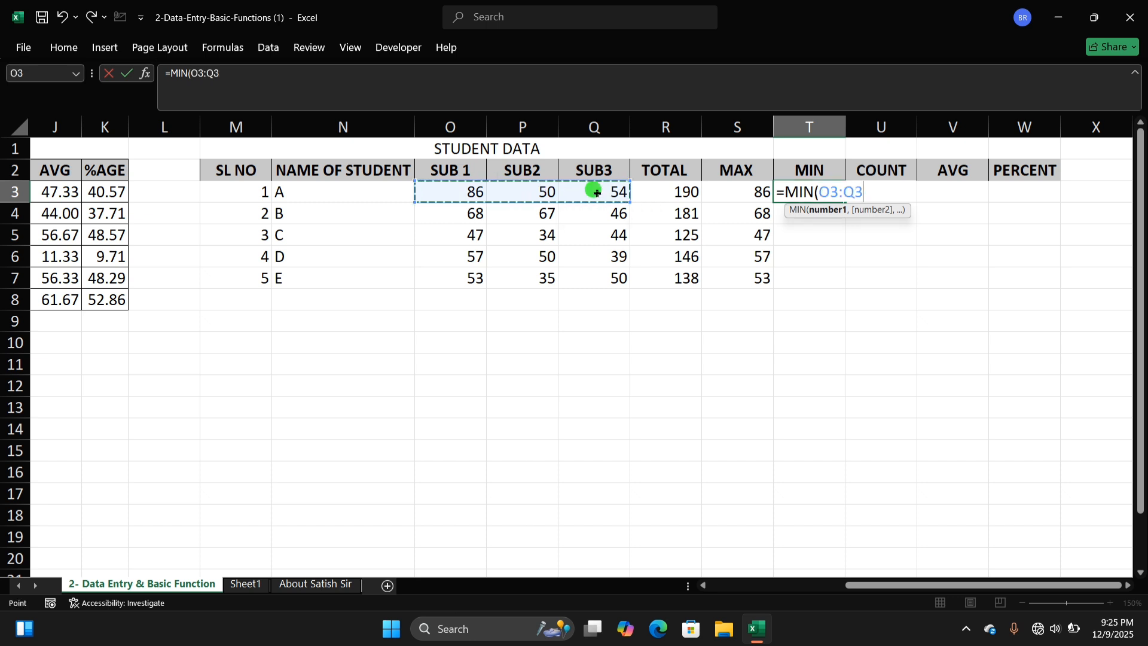
{"action": "key", "text": "Return"}
Compare student A's MIN with the three subject marks and auto-fill the formula from T3 down to student E in T7
{"action": "left_click", "coordinate": [836, 194]}
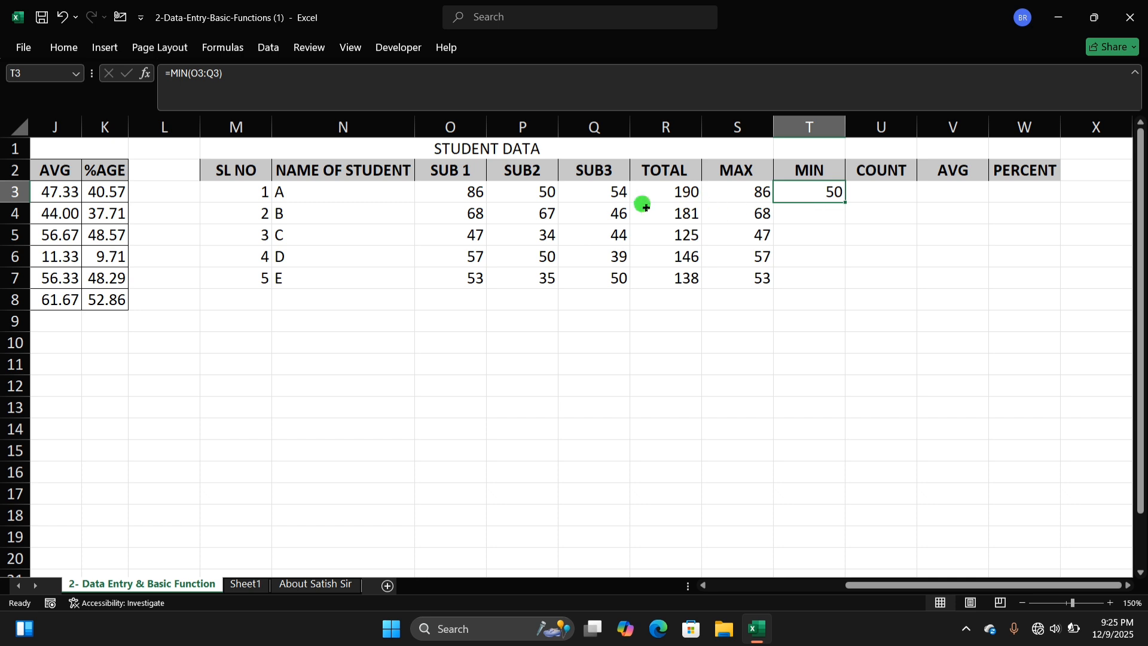
{"action": "left_click", "coordinate": [595, 193]}
{"action": "left_click", "coordinate": [552, 193]}
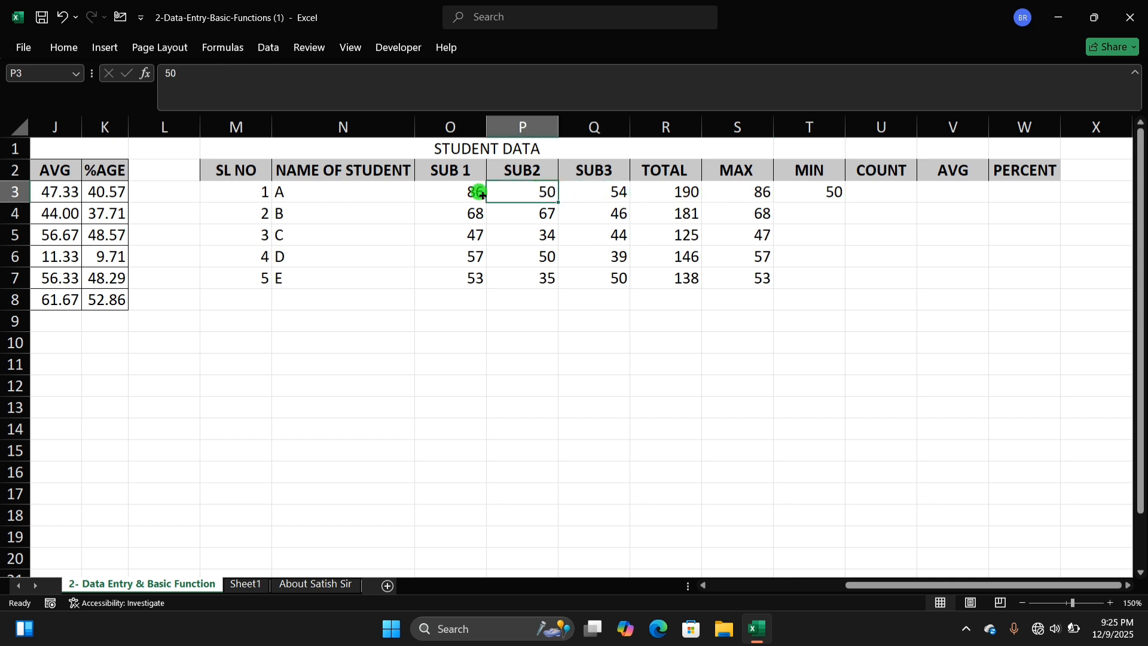
{"action": "left_click", "coordinate": [478, 192]}
{"action": "left_click", "coordinate": [525, 194]}
{"action": "left_click", "coordinate": [834, 195]}
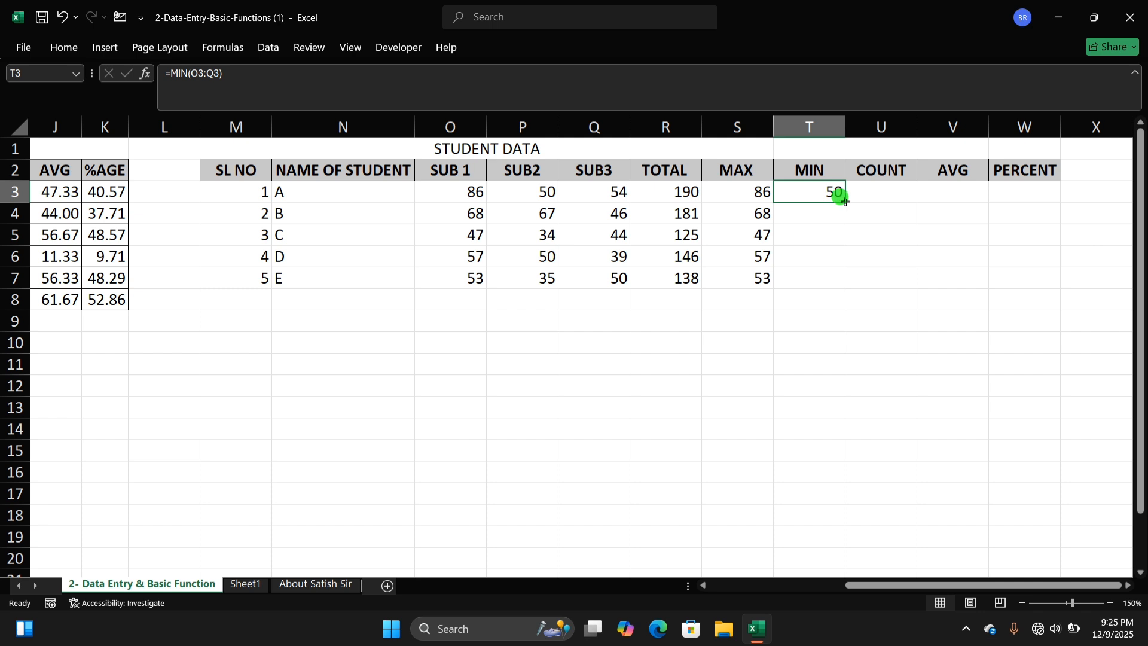
{"action": "double_click", "coordinate": [845, 201]}
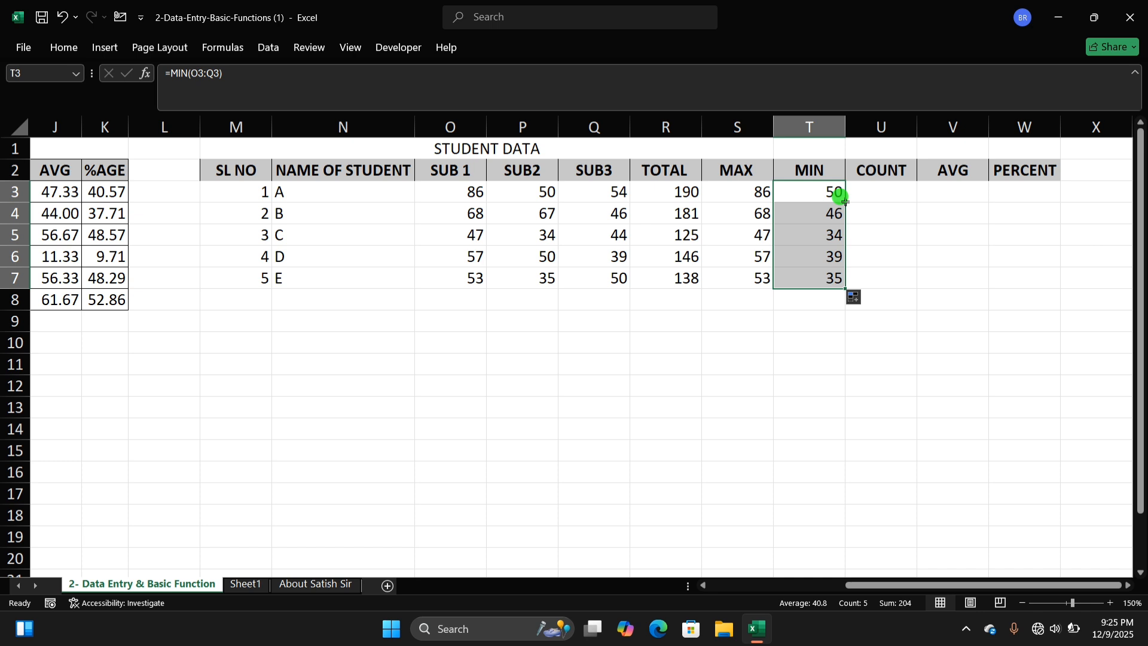
Count student A's subject marks in U3 under COUNT with =COUNT(O3:Q3) and auto-fill the formula down to student E in U7
{"action": "left_click", "coordinate": [876, 189]}
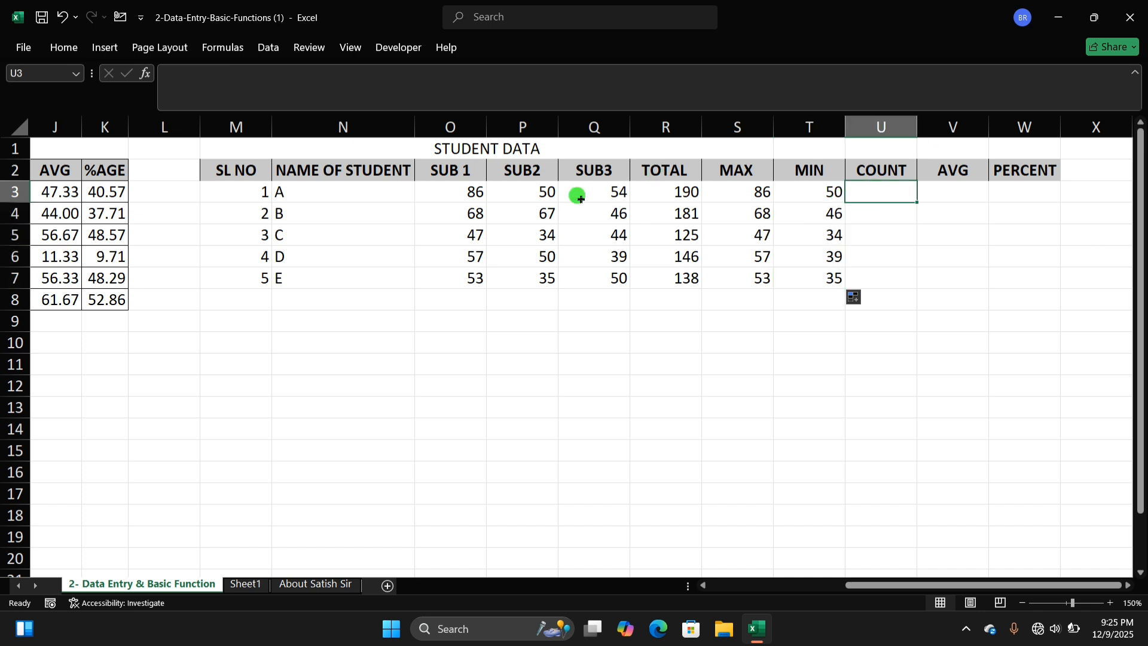
{"action": "left_click_drag", "start_coordinate": [458, 178], "coordinate": [598, 174]}
{"action": "left_click_drag", "start_coordinate": [492, 191], "coordinate": [584, 185]}
{"action": "left_click", "coordinate": [861, 187]}
{"action": "type", "text": "="}
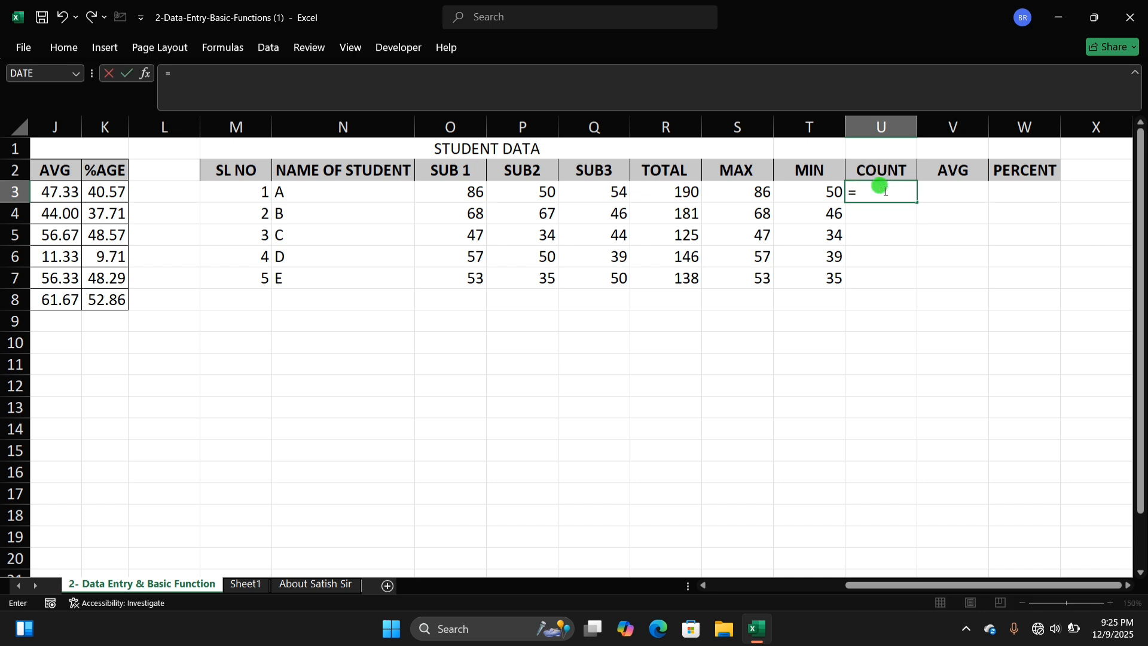
{"action": "type", "text": "COUNT"}
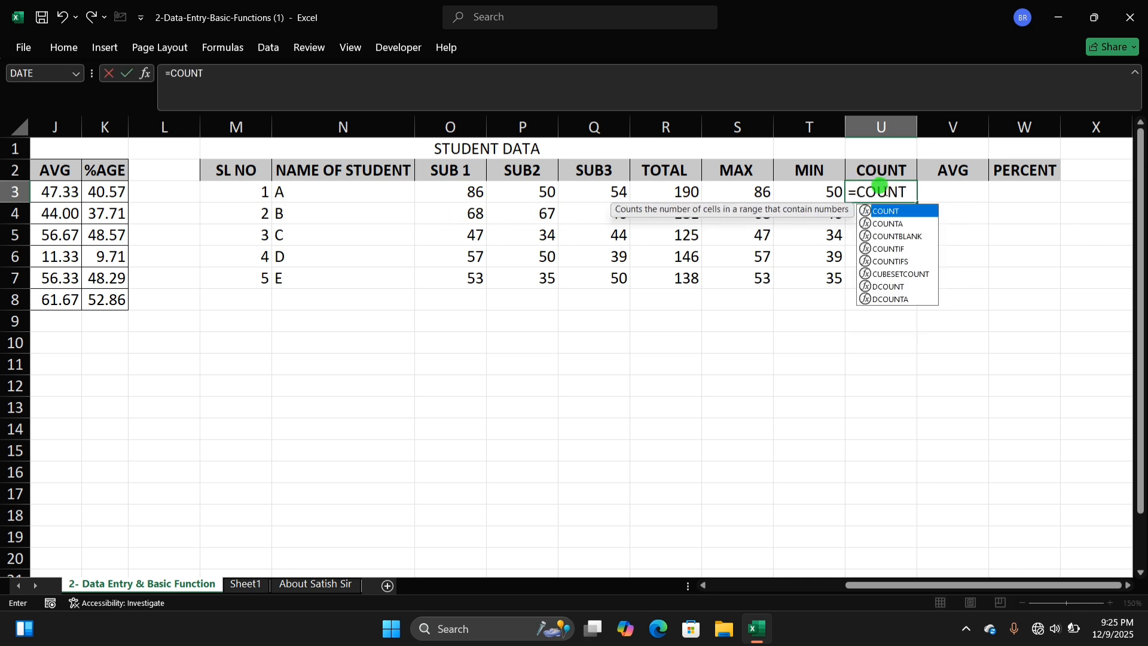
{"action": "double_click", "coordinate": [886, 212]}
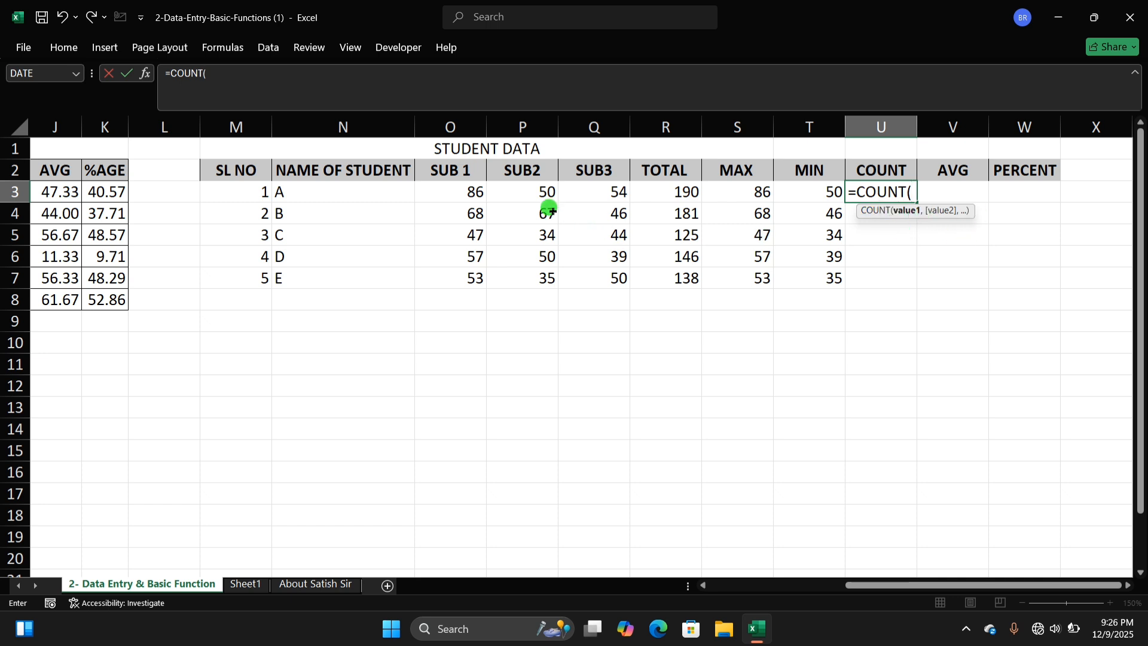
{"action": "left_click", "coordinate": [457, 190]}
{"action": "left_click_drag", "start_coordinate": [457, 191], "coordinate": [622, 192]}
{"action": "key", "text": "Return"}
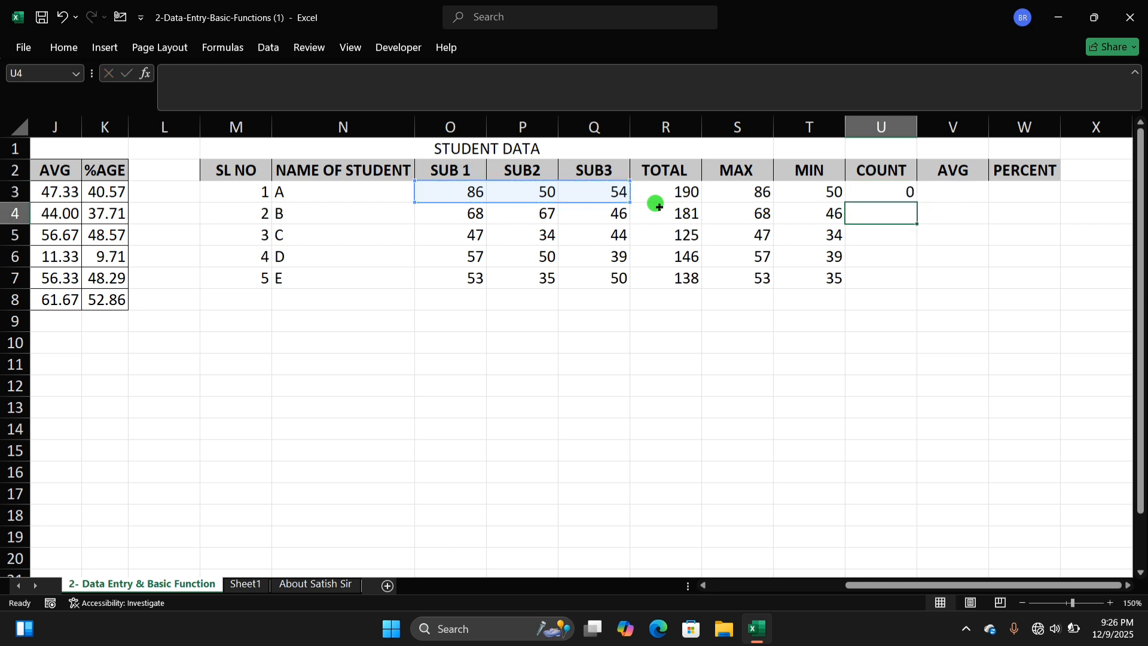
{"action": "left_click", "coordinate": [907, 187]}
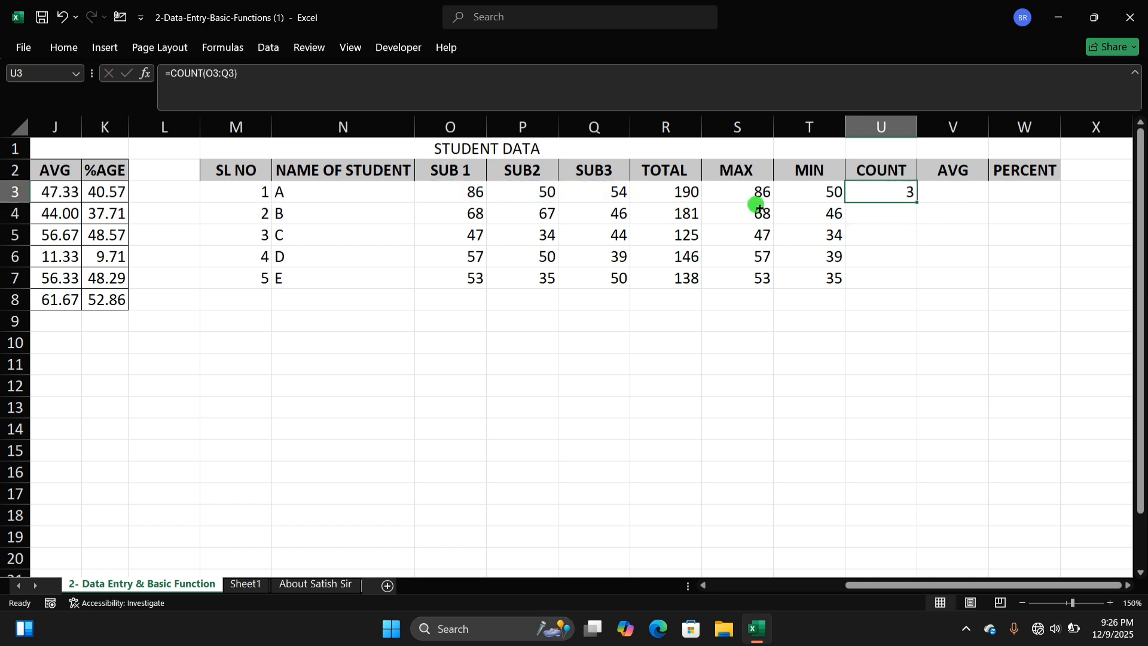
{"action": "double_click", "coordinate": [916, 202]}
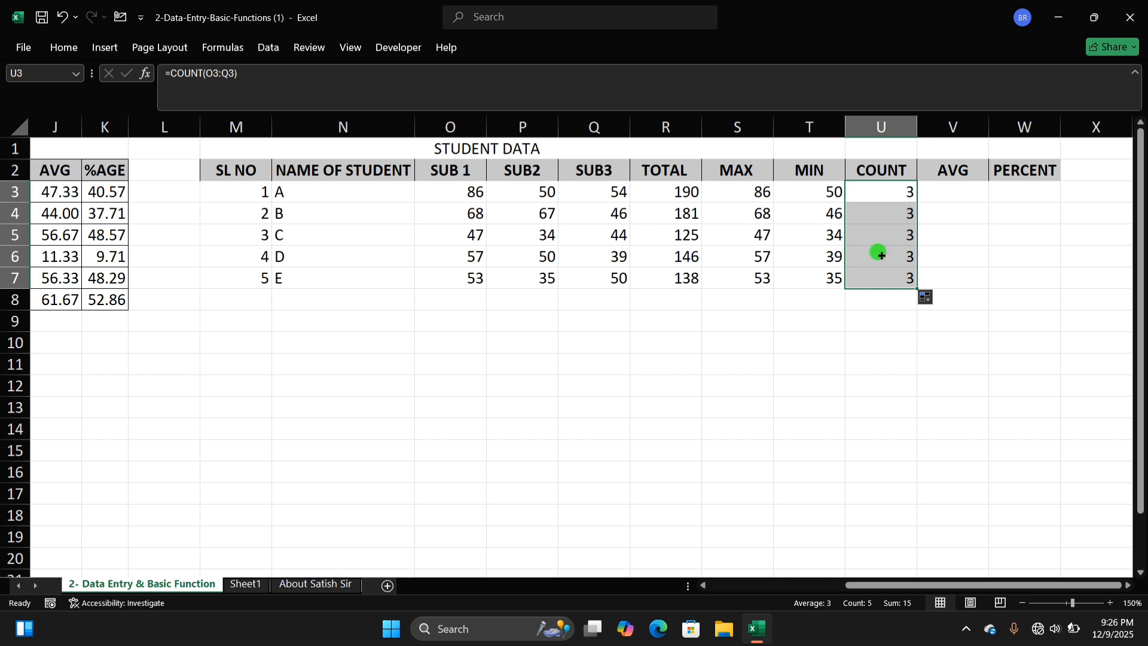
Review student A's TOTAL, MAX and MIN cells along with the three subject marks in O3:Q3
{"action": "left_click", "coordinate": [941, 196]}
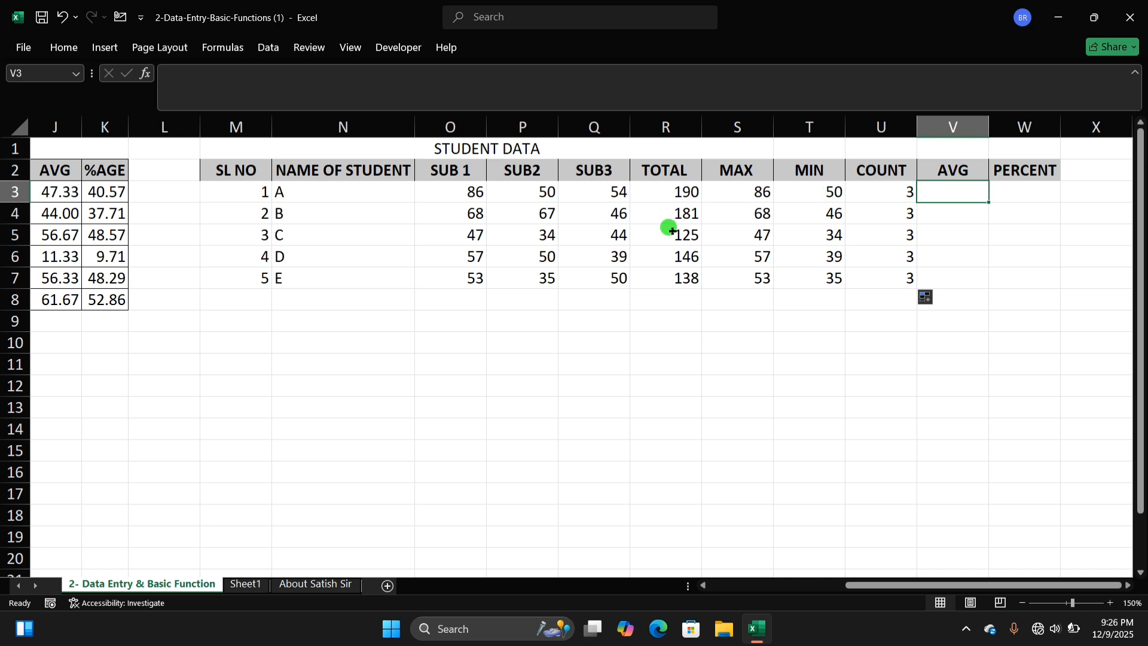
{"action": "left_click", "coordinate": [670, 200]}
{"action": "left_click", "coordinate": [758, 190]}
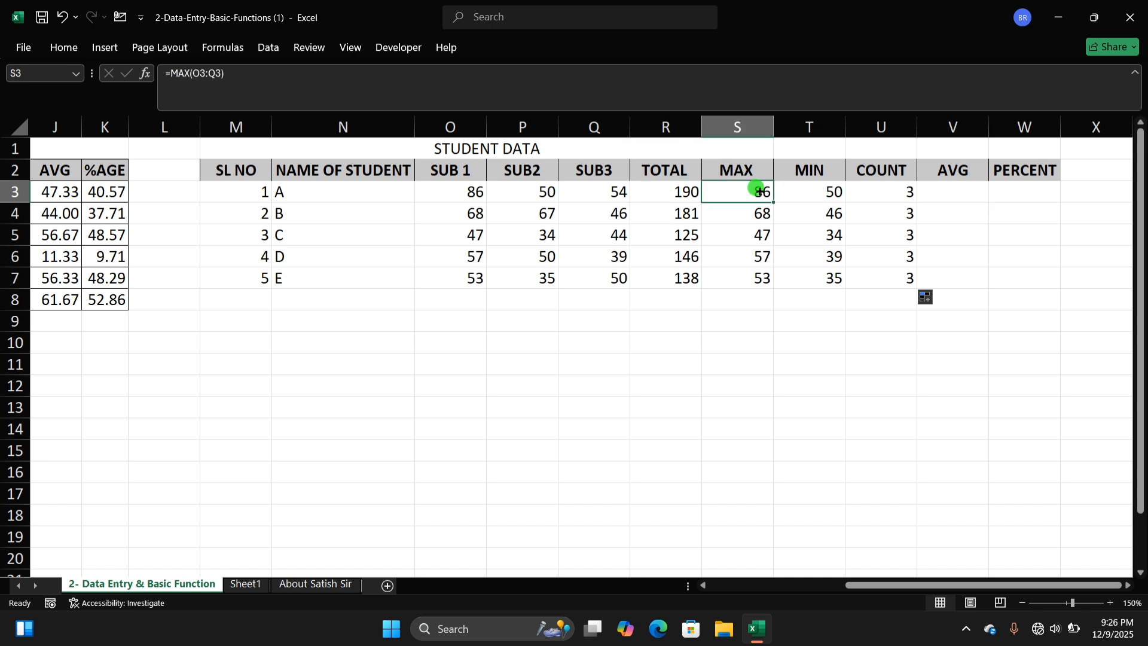
{"action": "left_click", "coordinate": [824, 192]}
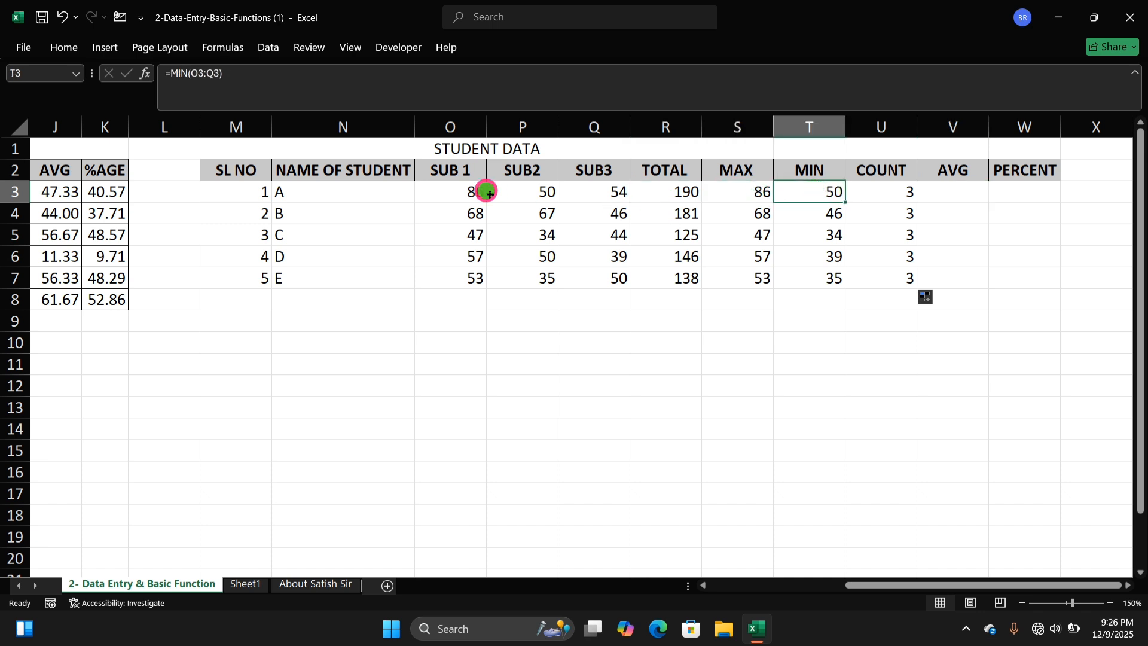
{"action": "left_click", "coordinate": [617, 191]}
{"action": "left_click", "coordinate": [956, 192]}
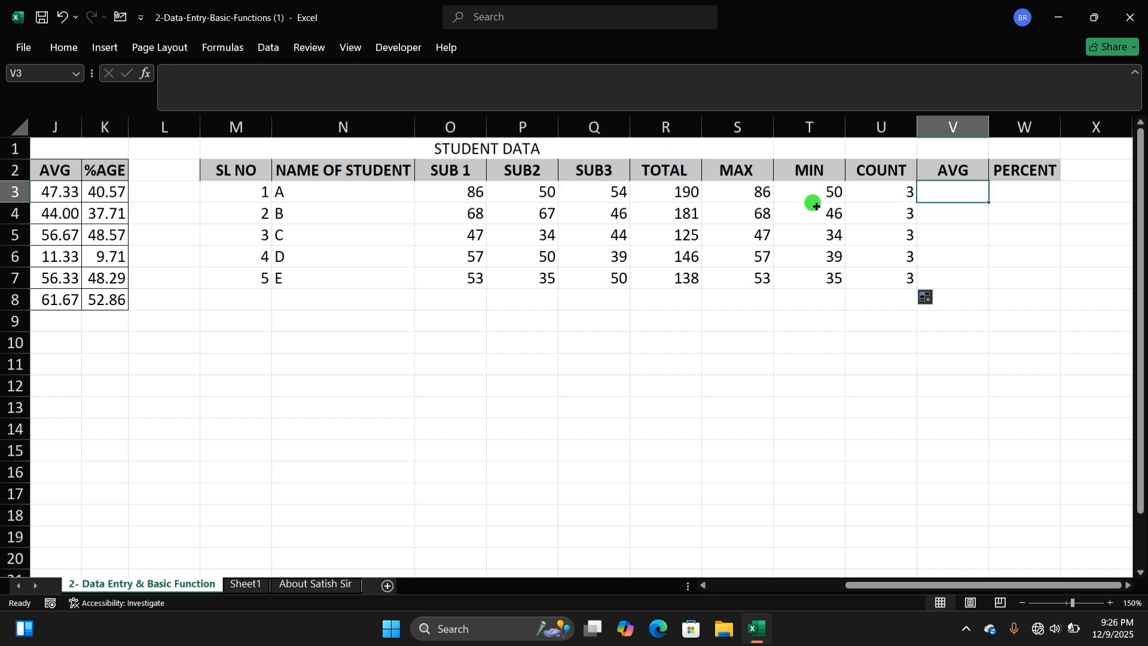
{"action": "left_click_drag", "start_coordinate": [455, 195], "coordinate": [622, 190]}
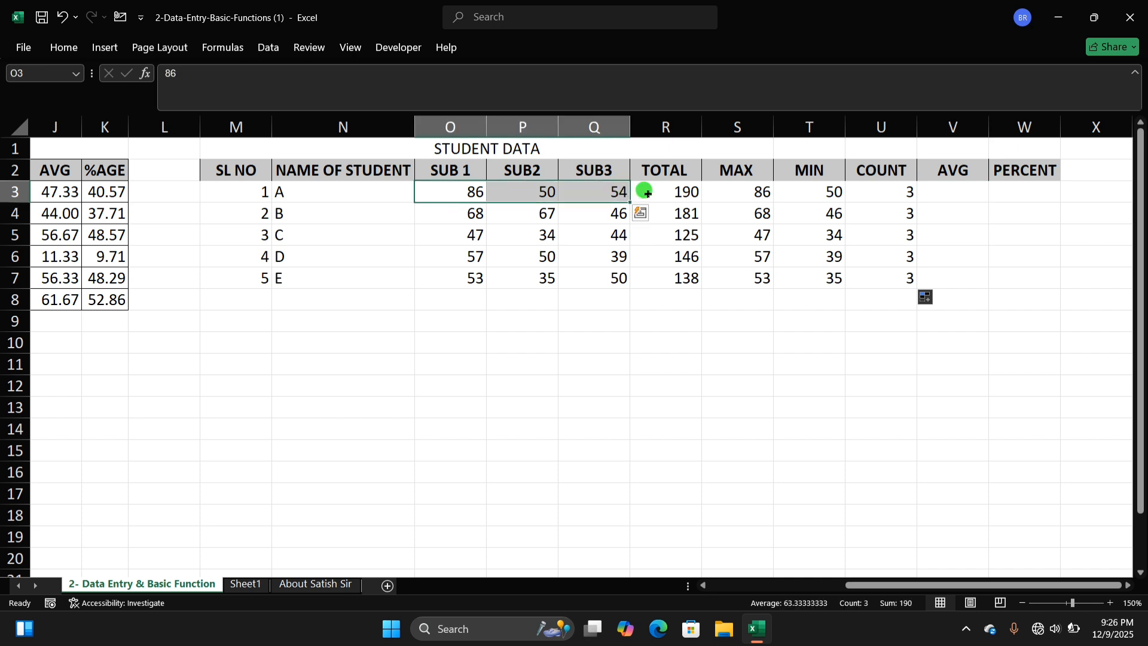
Average student A's subject marks in V3 under AVG with =AVERAGE(O3:Q3) and auto-fill the formula down to student E in V7
{"action": "left_click", "coordinate": [956, 193]}
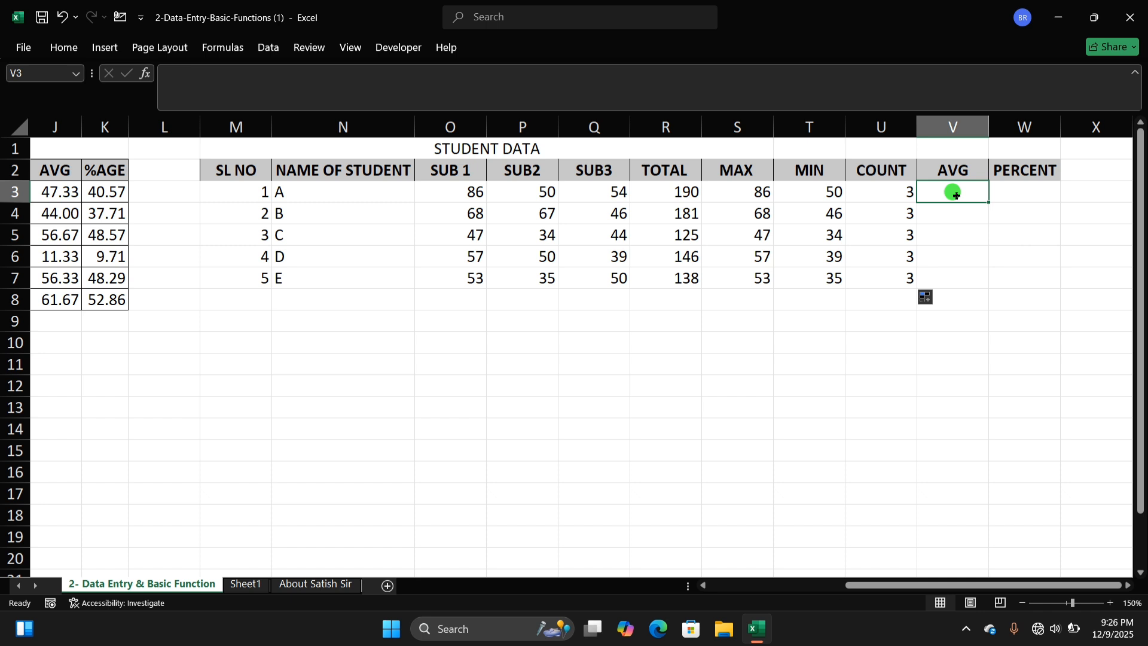
{"action": "type", "text": "=AVER"}
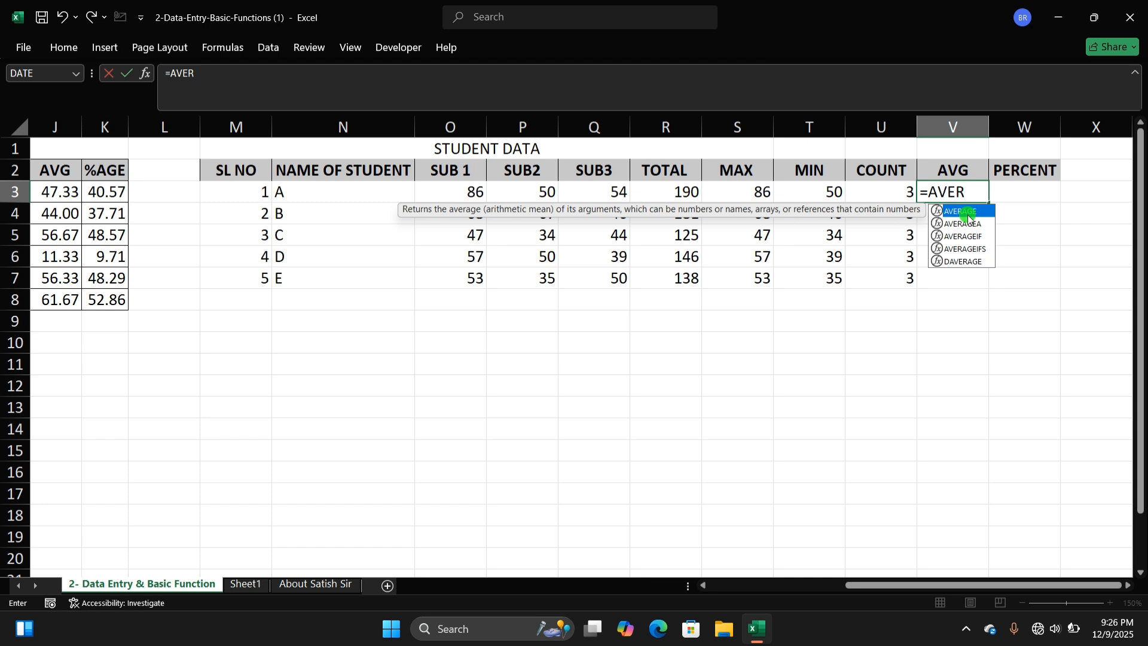
{"action": "double_click", "coordinate": [969, 213]}
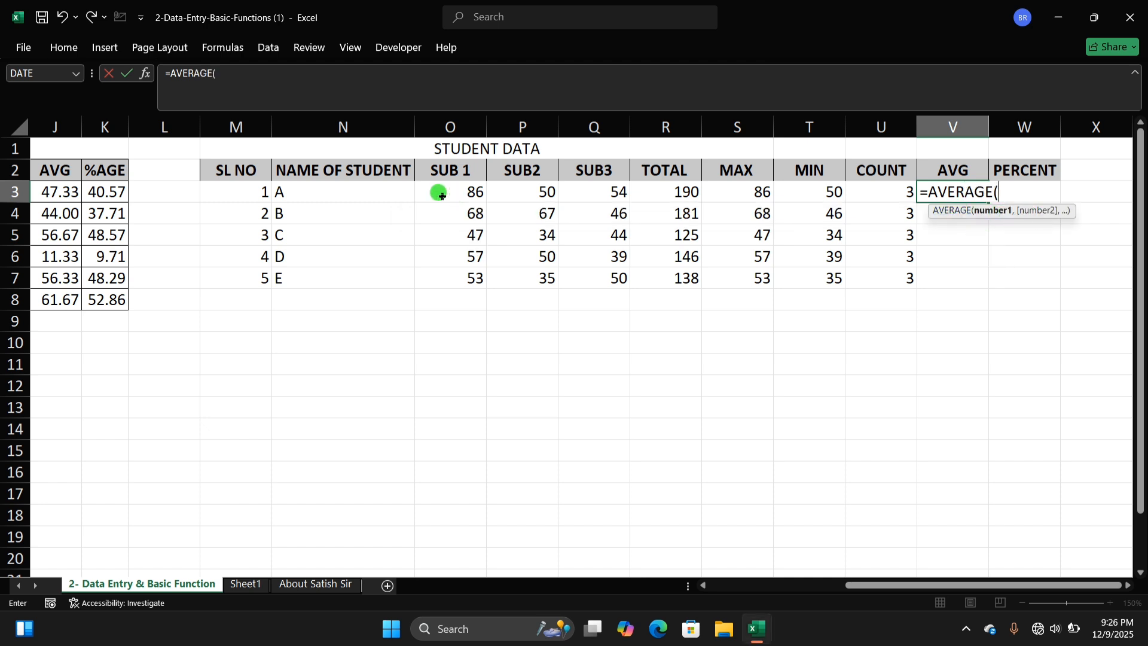
{"action": "left_click_drag", "start_coordinate": [437, 194], "coordinate": [576, 192]}
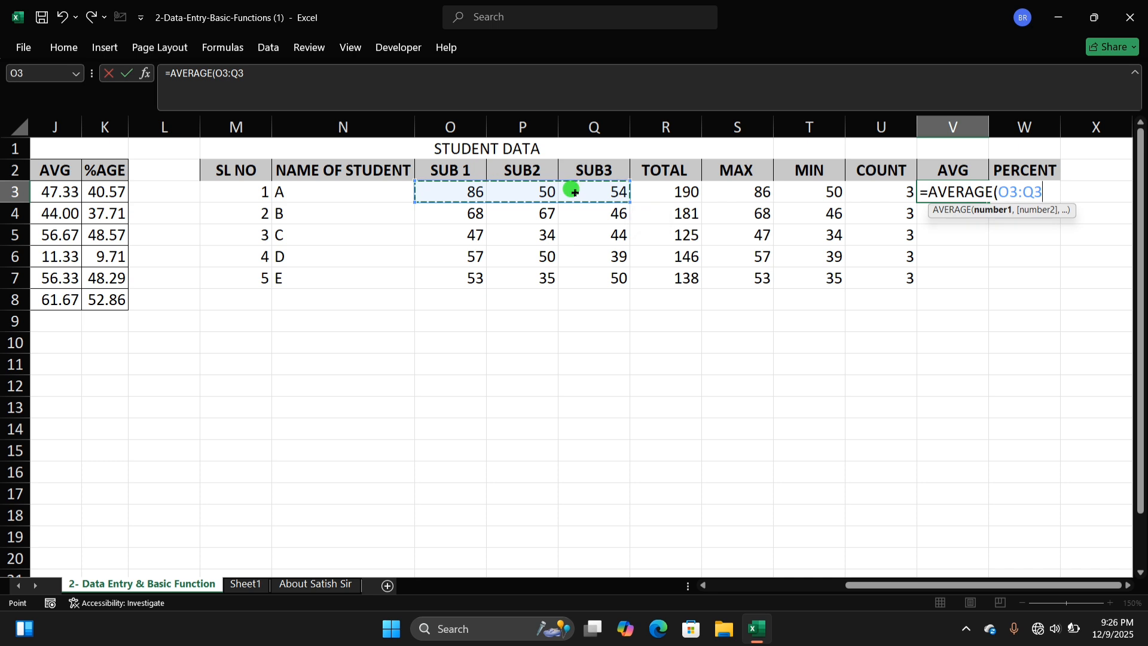
{"action": "key", "text": "Return"}
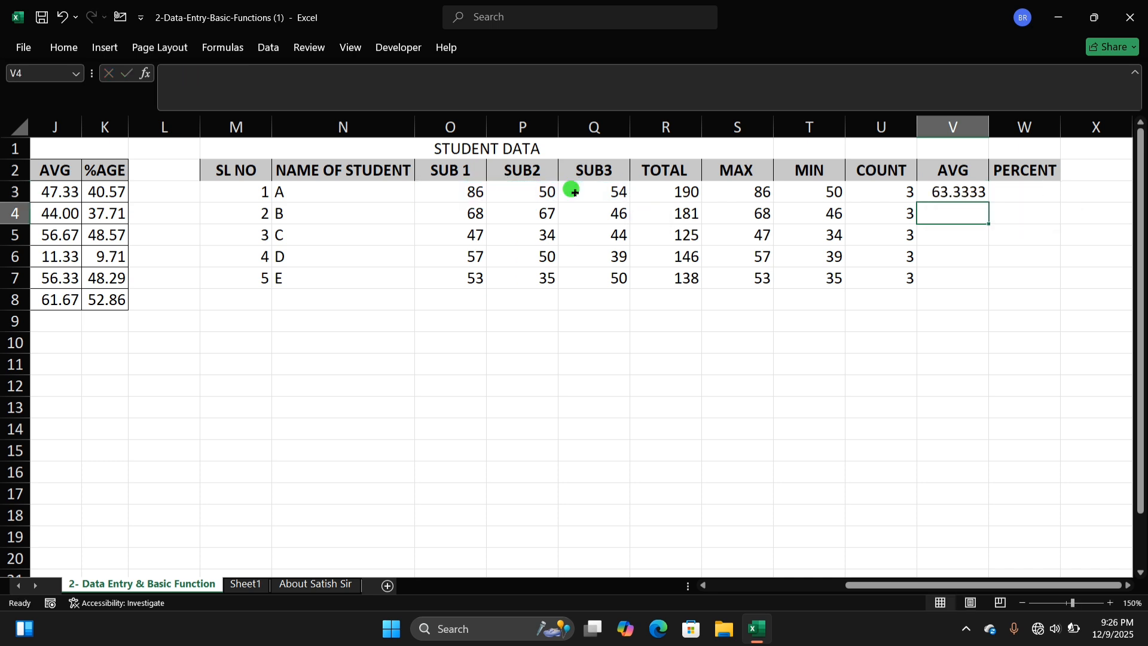
{"action": "left_click", "coordinate": [956, 191]}
{"action": "double_click", "coordinate": [988, 203]}
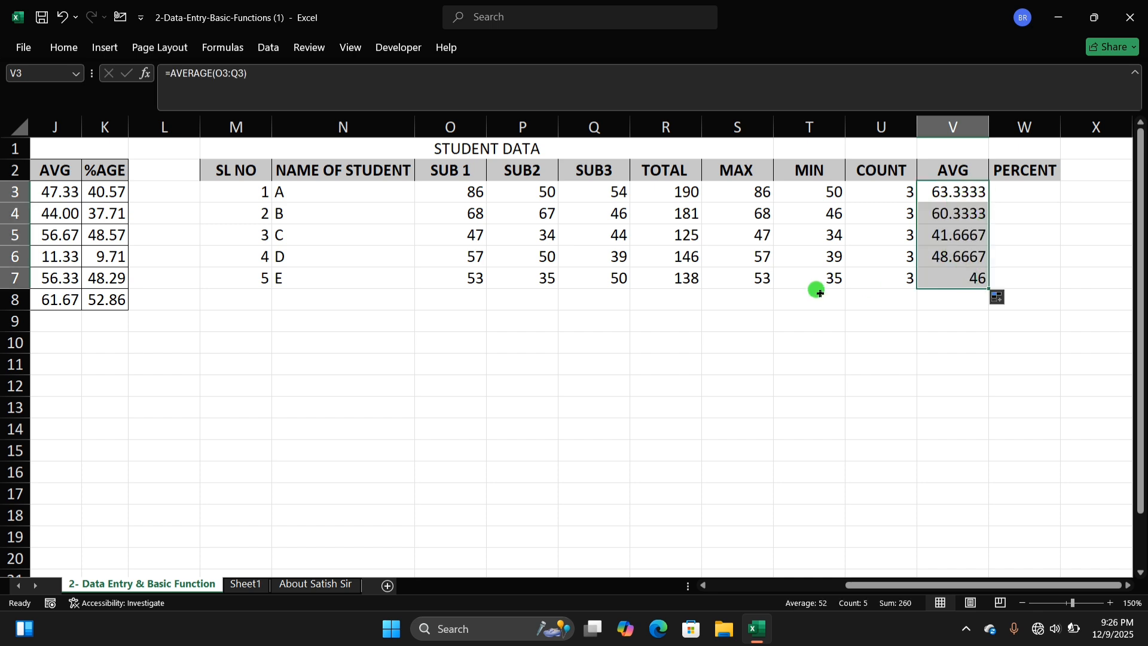
Compare the decimal places of the averages in V3:V6 with student E's average in V7
{"action": "left_click", "coordinate": [949, 340]}
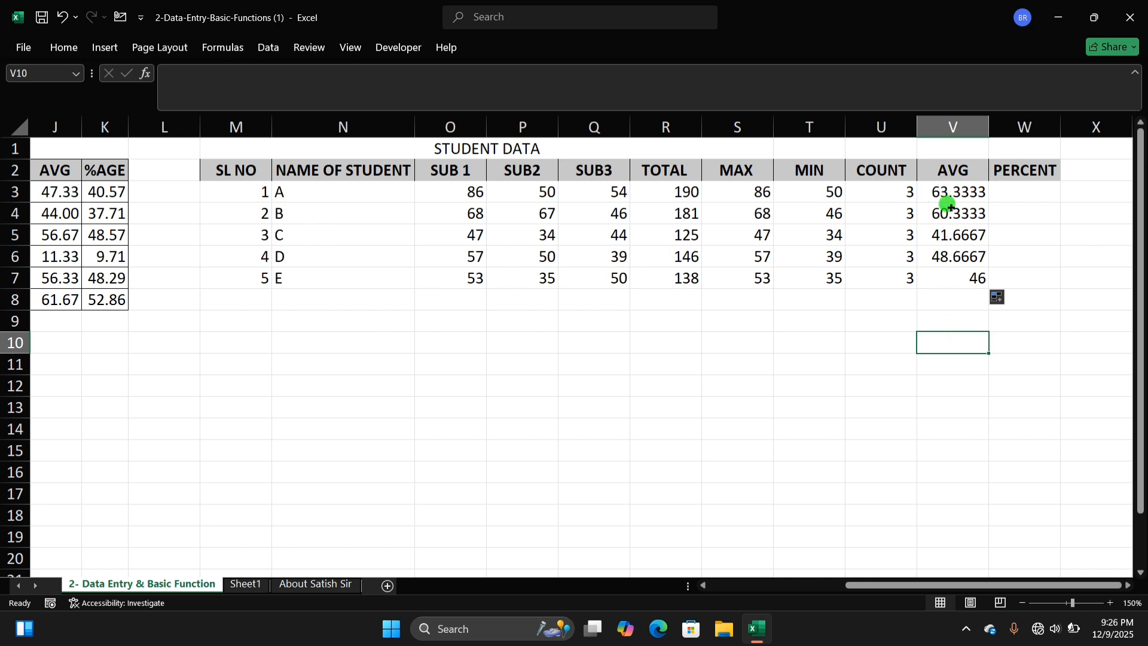
{"action": "left_click", "coordinate": [956, 279]}
{"action": "left_click", "coordinate": [1008, 275]}
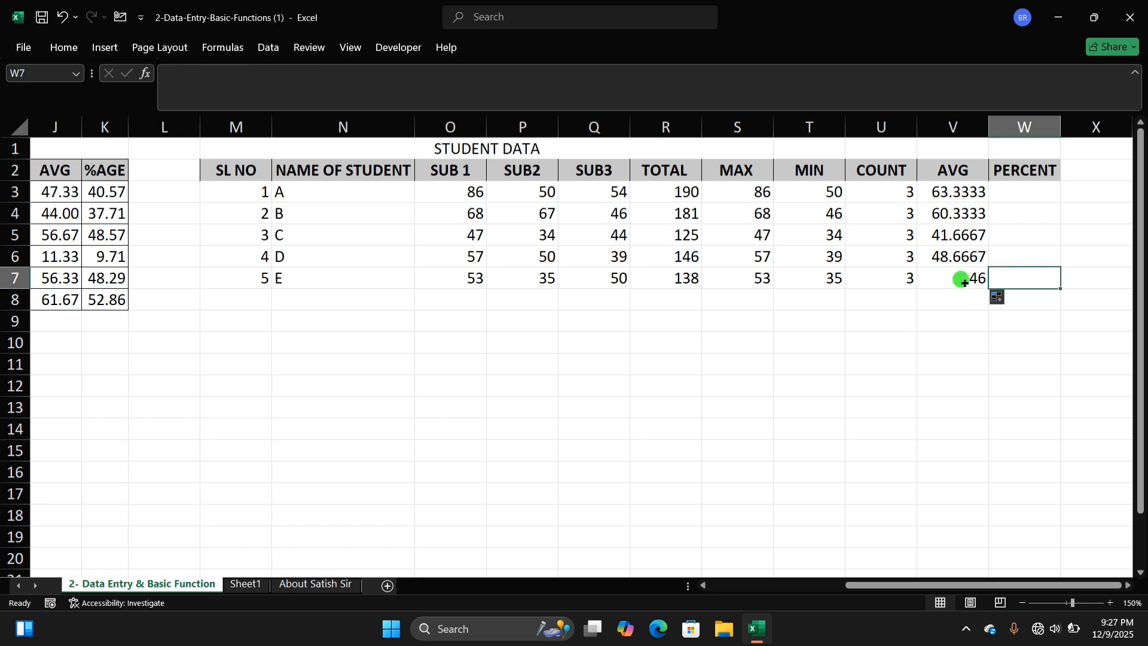
{"action": "left_click", "coordinate": [962, 278]}
{"action": "left_click_drag", "start_coordinate": [954, 190], "coordinate": [961, 246]}
{"action": "left_click", "coordinate": [1052, 233]}
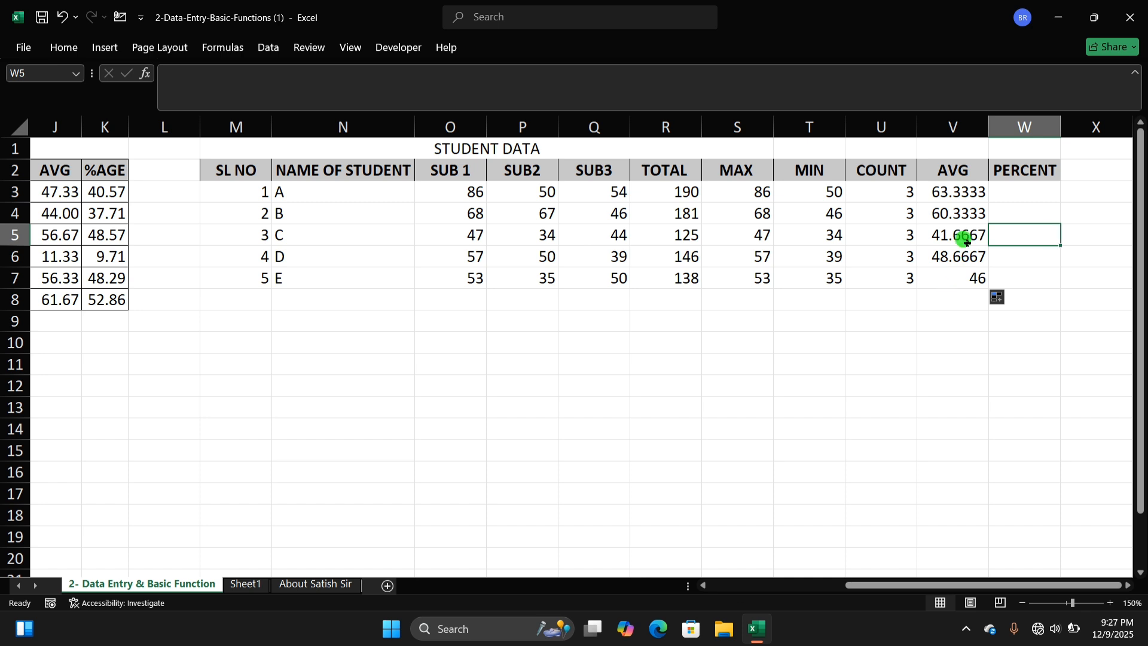
{"action": "left_click", "coordinate": [961, 190]}
{"action": "left_click", "coordinate": [1035, 230]}
Reduce the decimal places of the averages in V3:V6 to show whole numbers and look over the AVG column
{"action": "left_click_drag", "start_coordinate": [954, 190], "coordinate": [961, 254]}
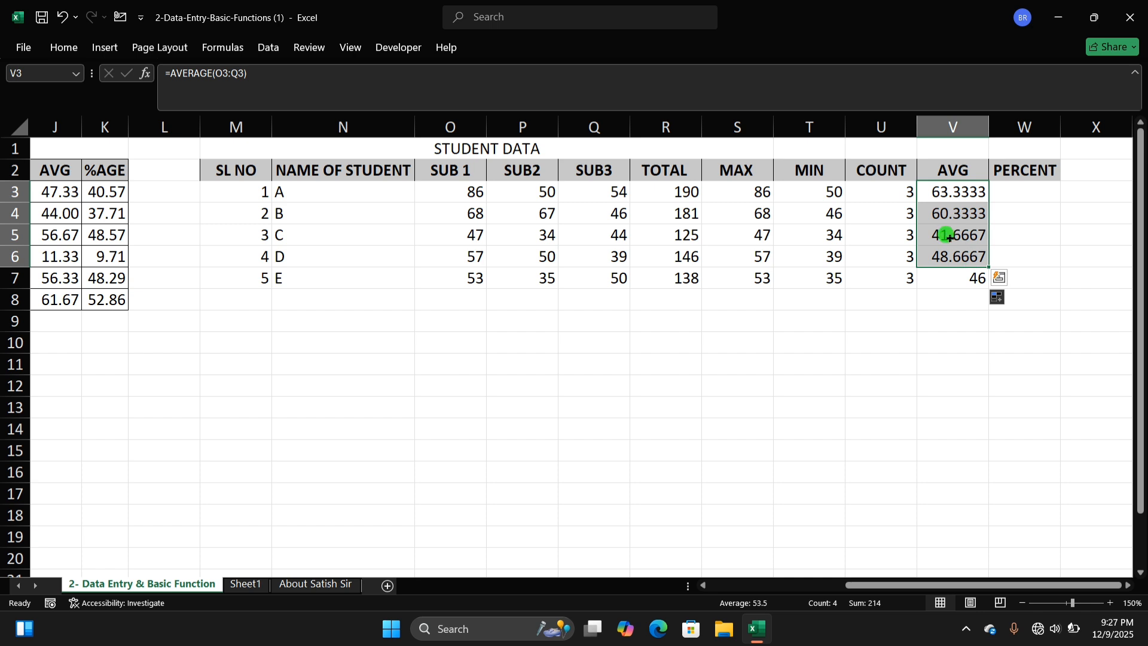
{"action": "left_click", "coordinate": [66, 48]}
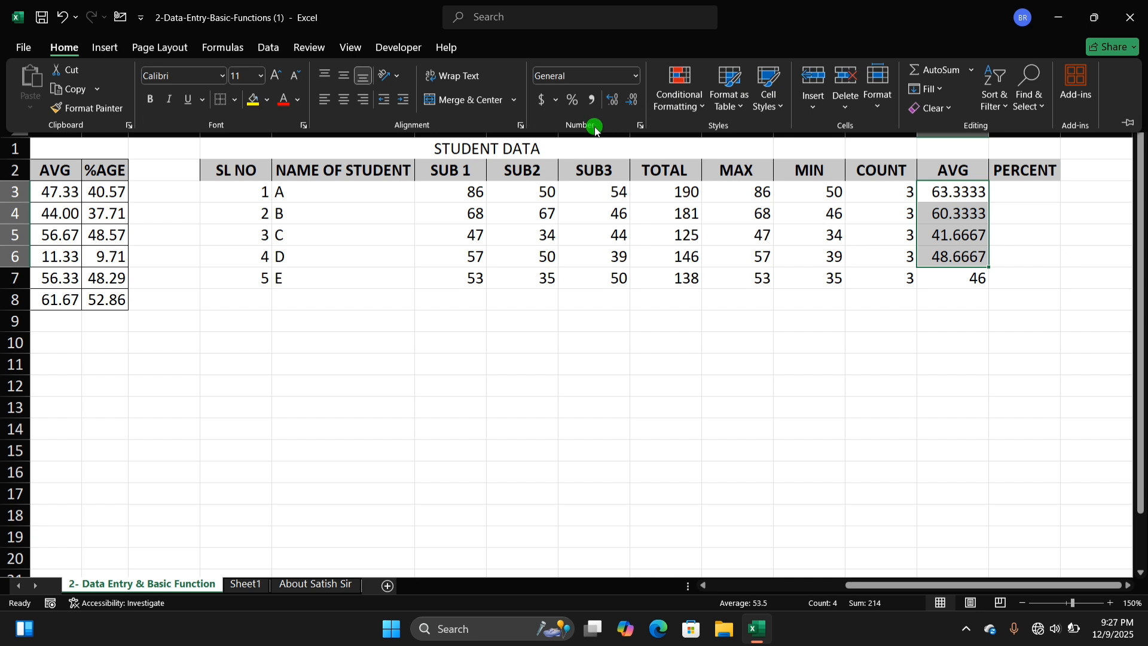
{"action": "left_click", "coordinate": [633, 103]}
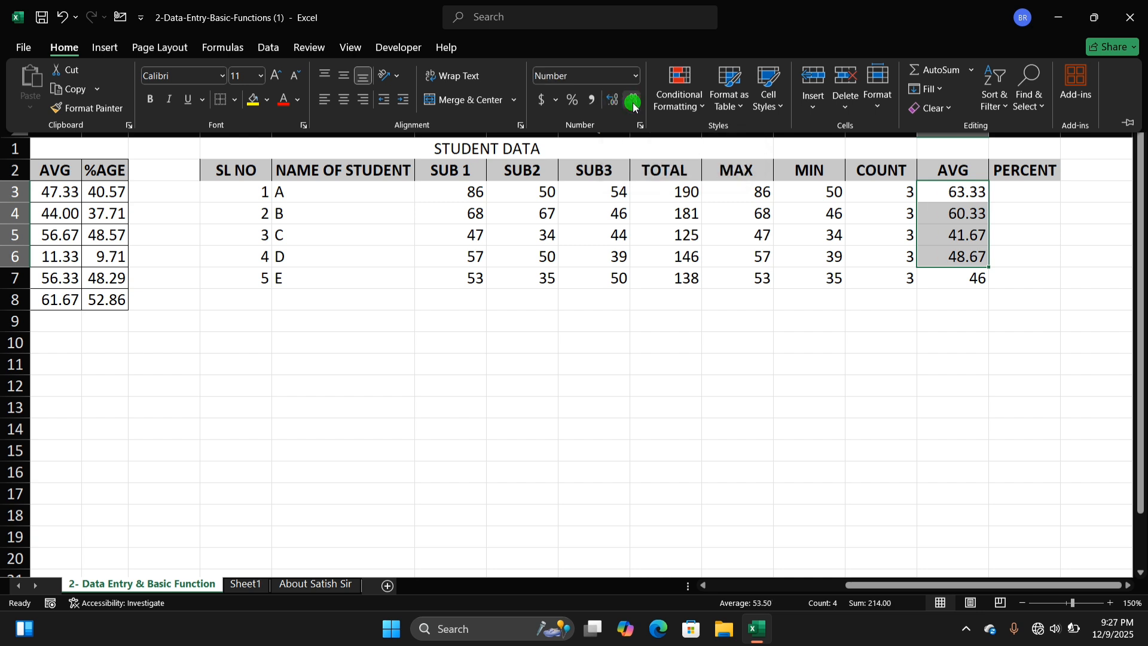
{"action": "left_click", "coordinate": [633, 103]}
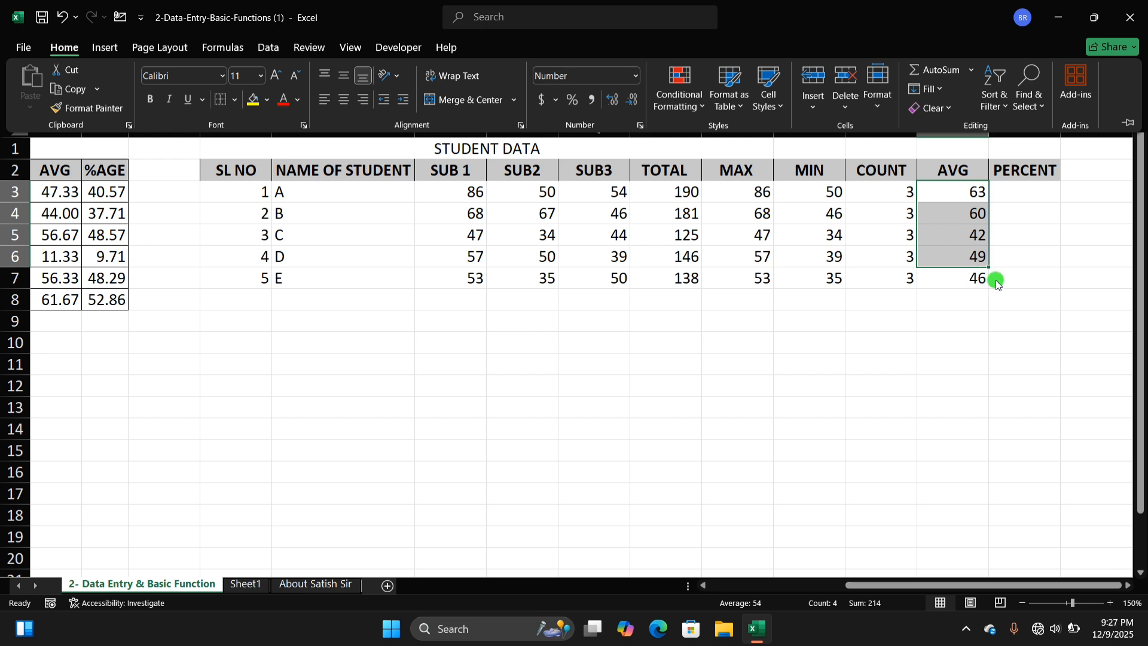
{"action": "left_click", "coordinate": [994, 231]}
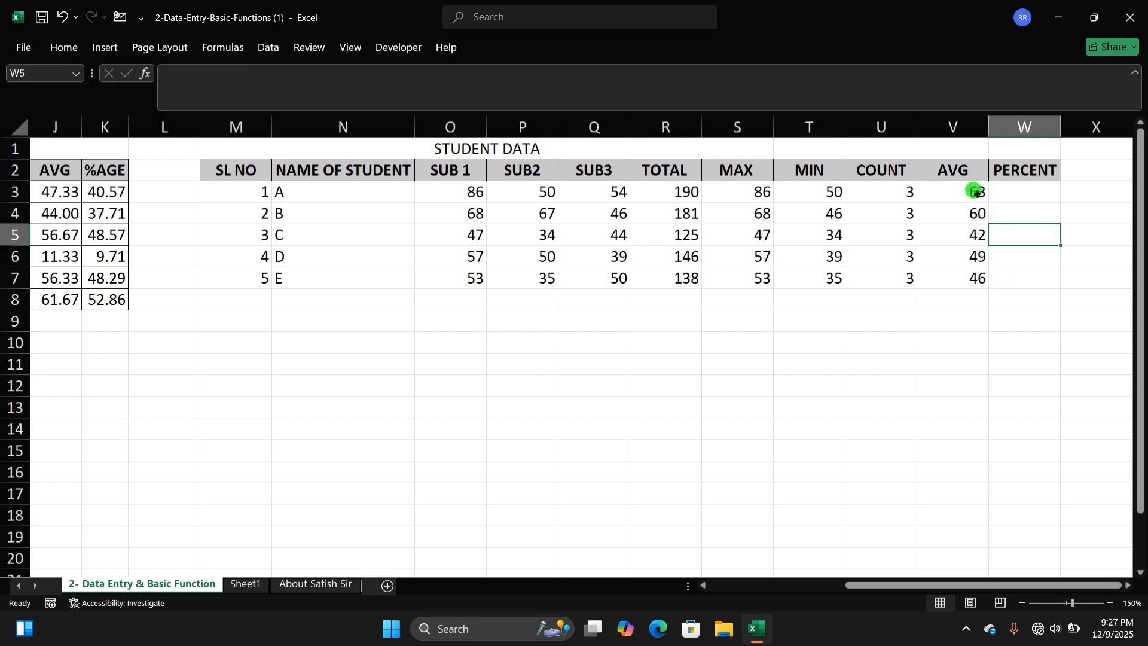
{"action": "left_click_drag", "start_coordinate": [976, 191], "coordinate": [980, 278]}
{"action": "left_click", "coordinate": [1025, 214]}
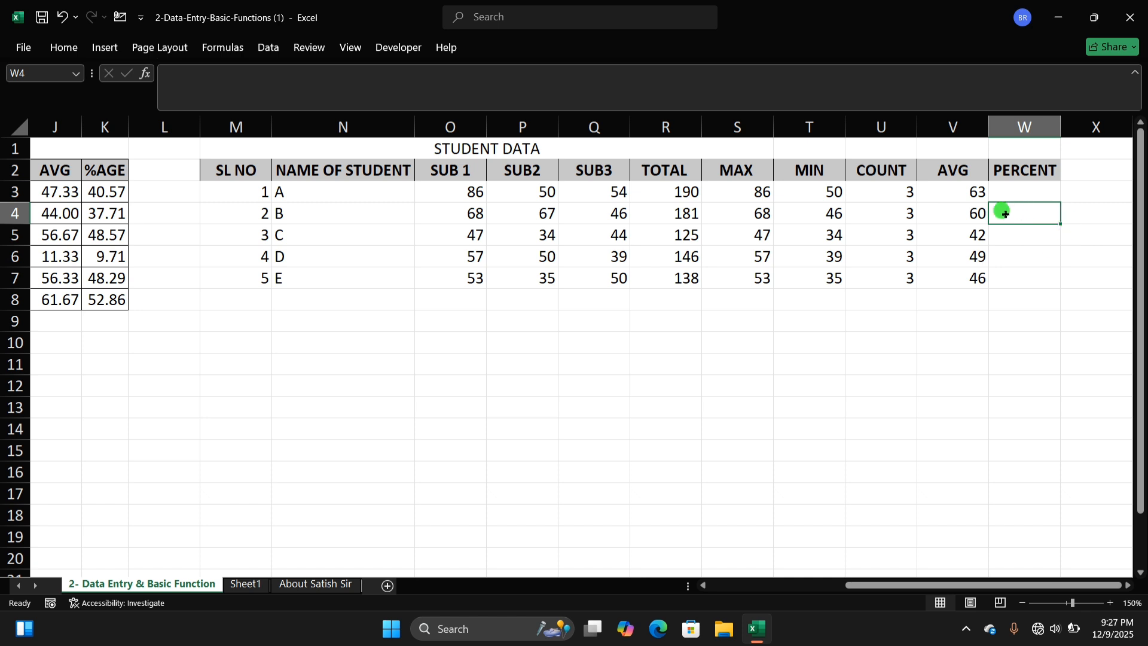
{"action": "left_click", "coordinate": [1011, 192]}
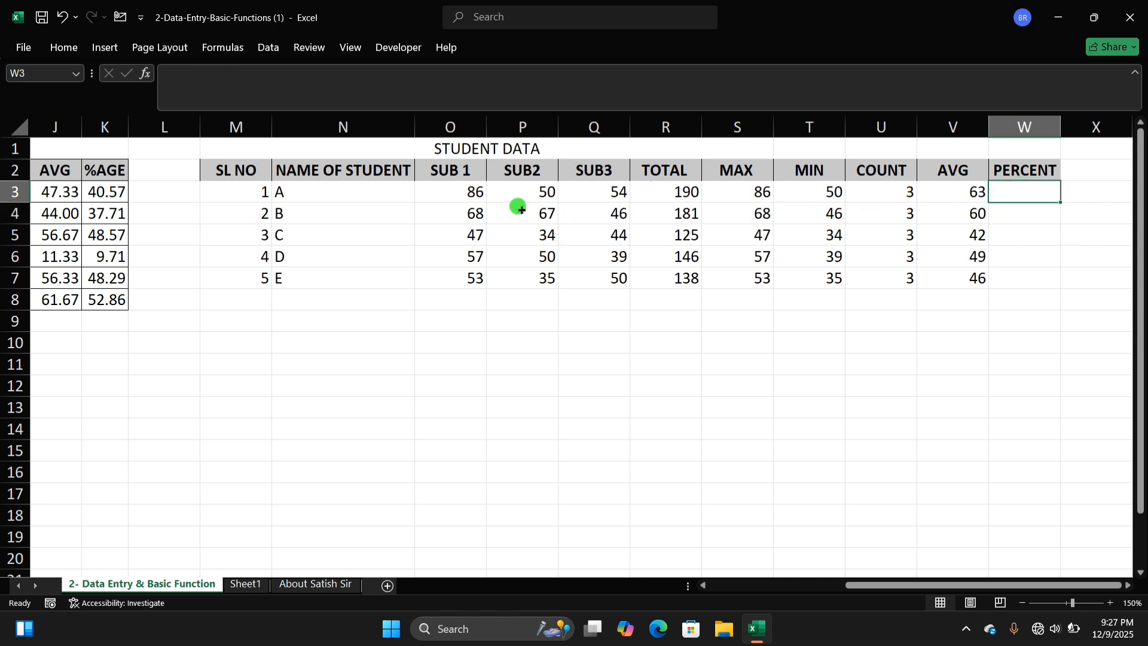
{"action": "left_click_drag", "start_coordinate": [467, 187], "coordinate": [626, 290]}
{"action": "left_click", "coordinate": [660, 320]}
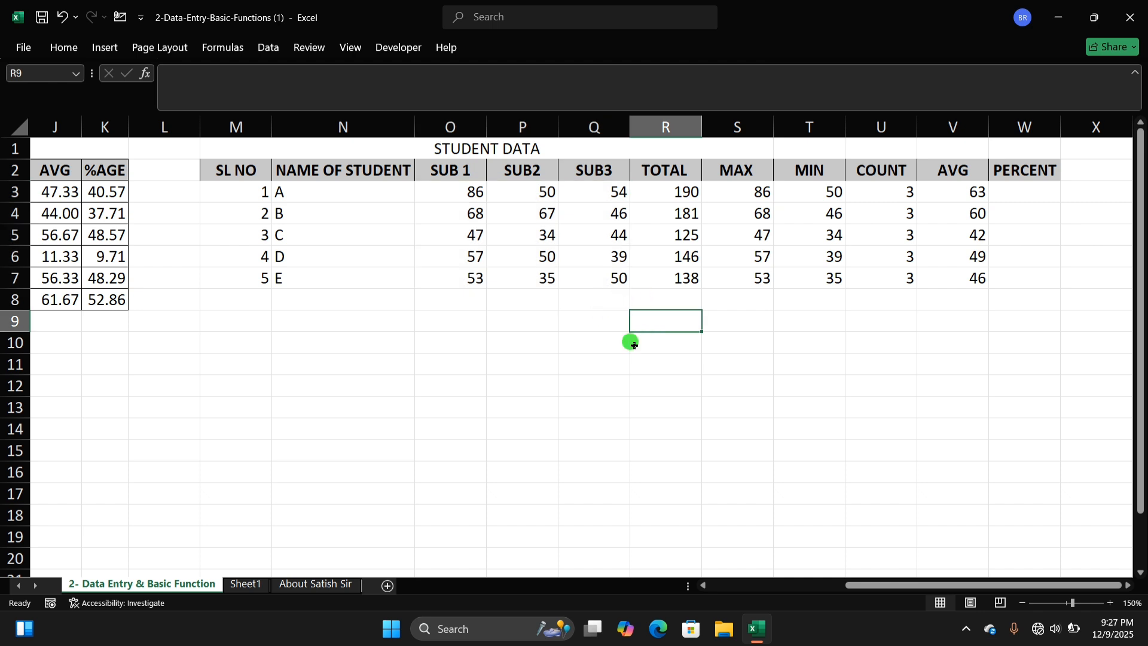
{"action": "type", "text": "3"}
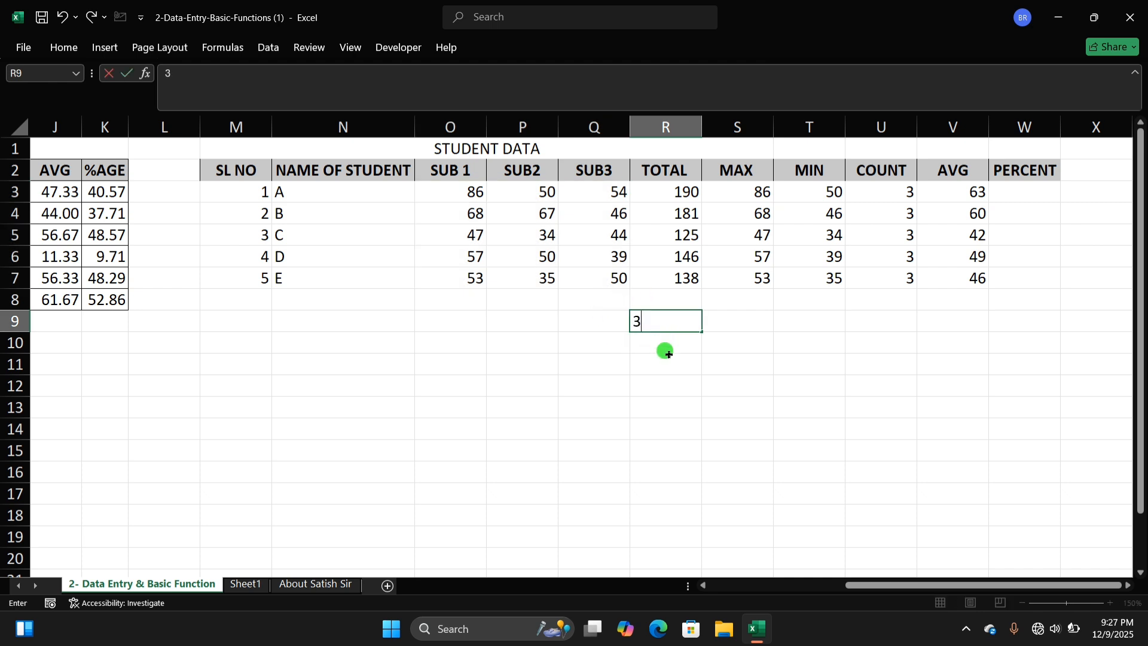
{"action": "key", "text": "Return"}
{"action": "left_click_drag", "start_coordinate": [661, 341], "coordinate": [723, 341]}
{"action": "type", "text": "00"}
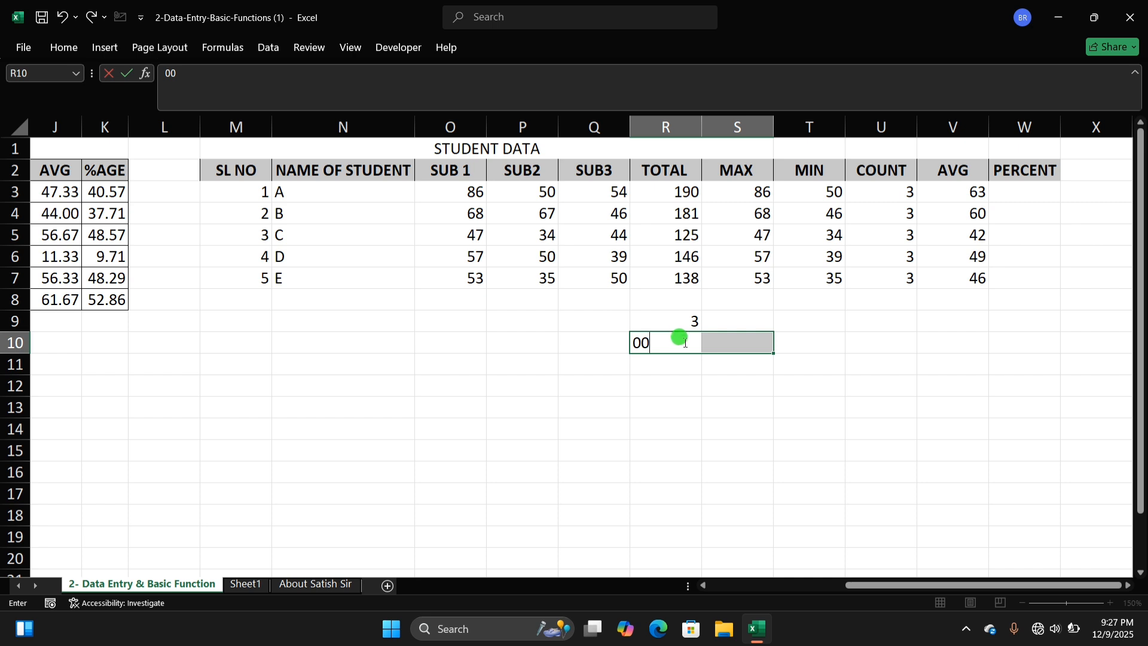
{"action": "left_click", "coordinate": [687, 320]}
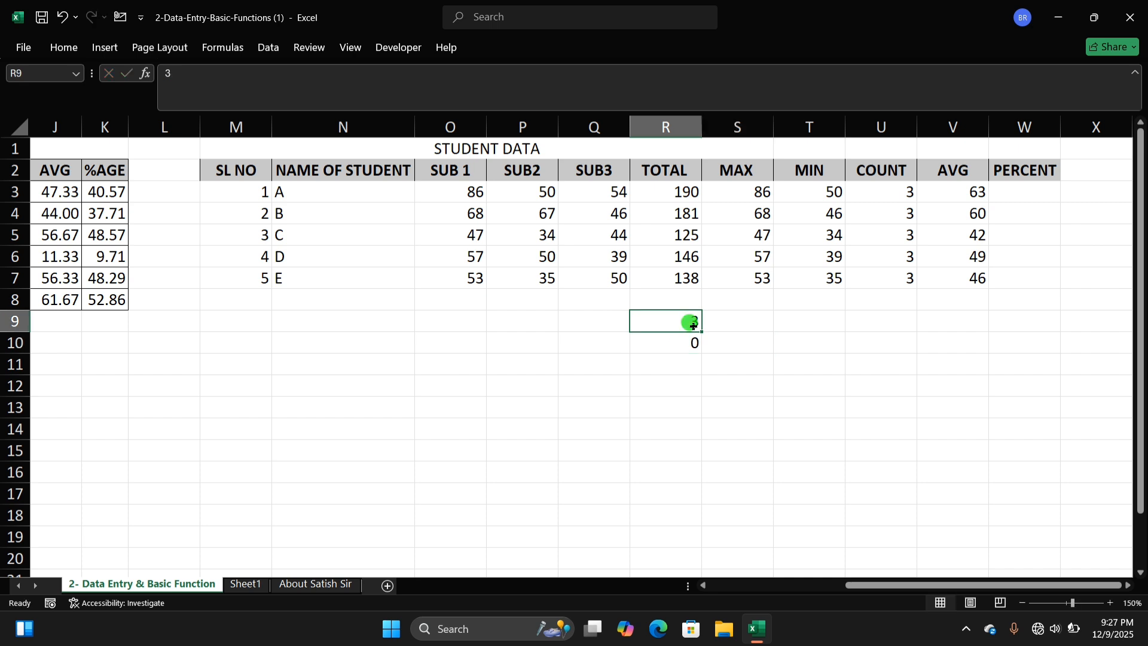
{"action": "left_click_drag", "start_coordinate": [680, 300], "coordinate": [702, 354]}
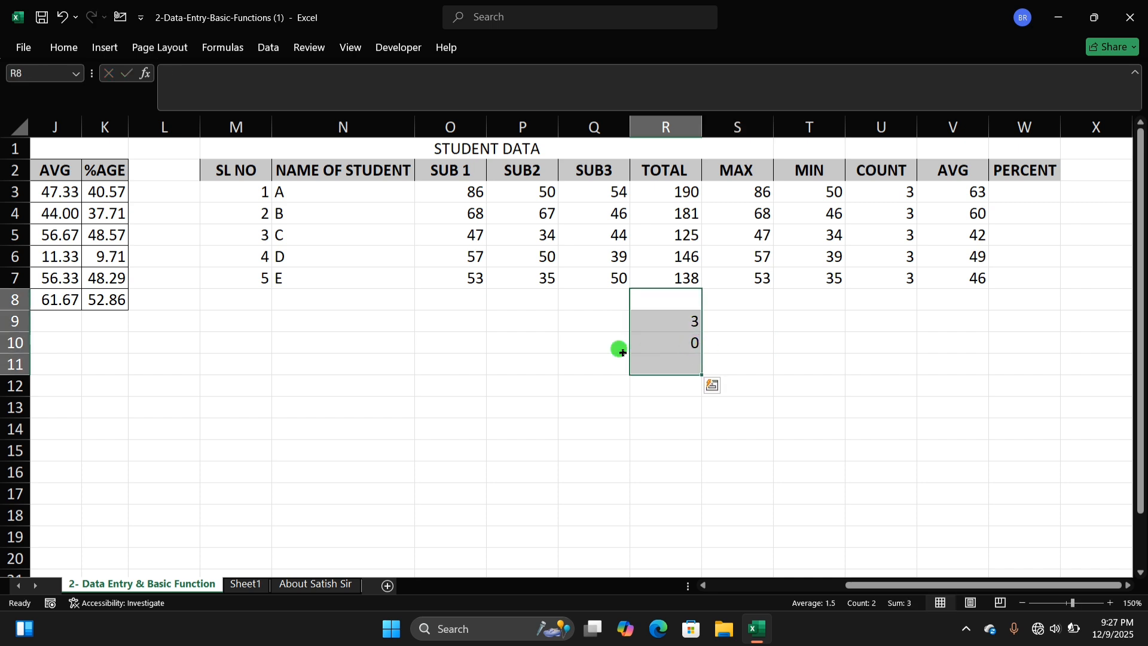
{"action": "key", "text": "Delete"}
Enter 300 in Q9 below the SUB3 column and move it to R9 below TOTAL
{"action": "left_click", "coordinate": [600, 321]}
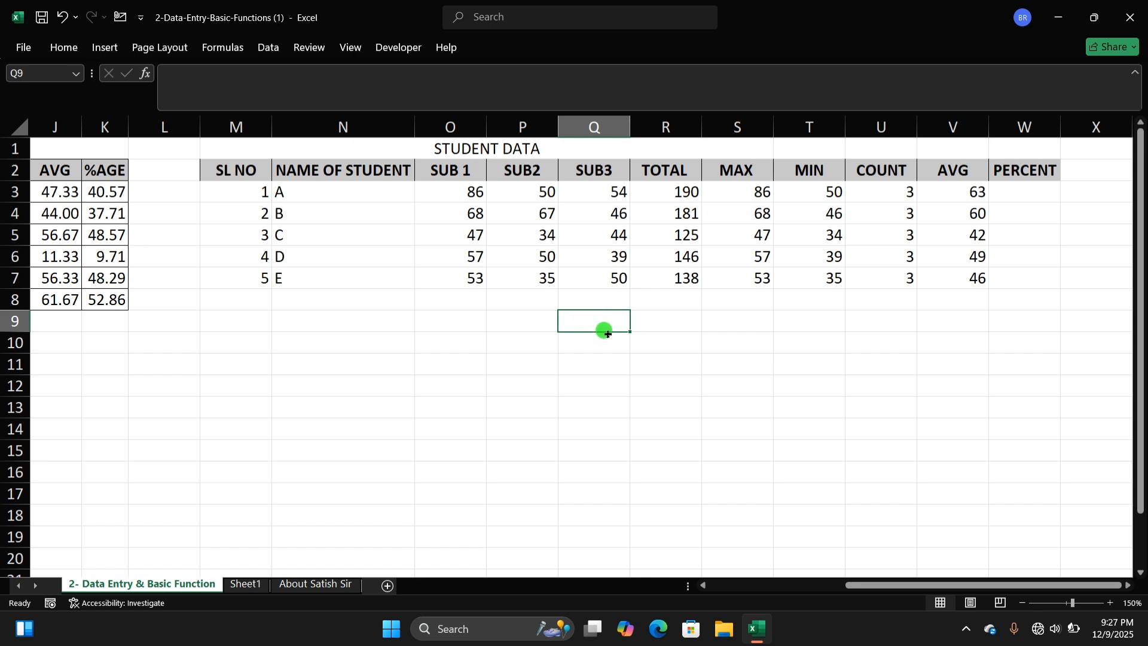
{"action": "type", "text": "300"}
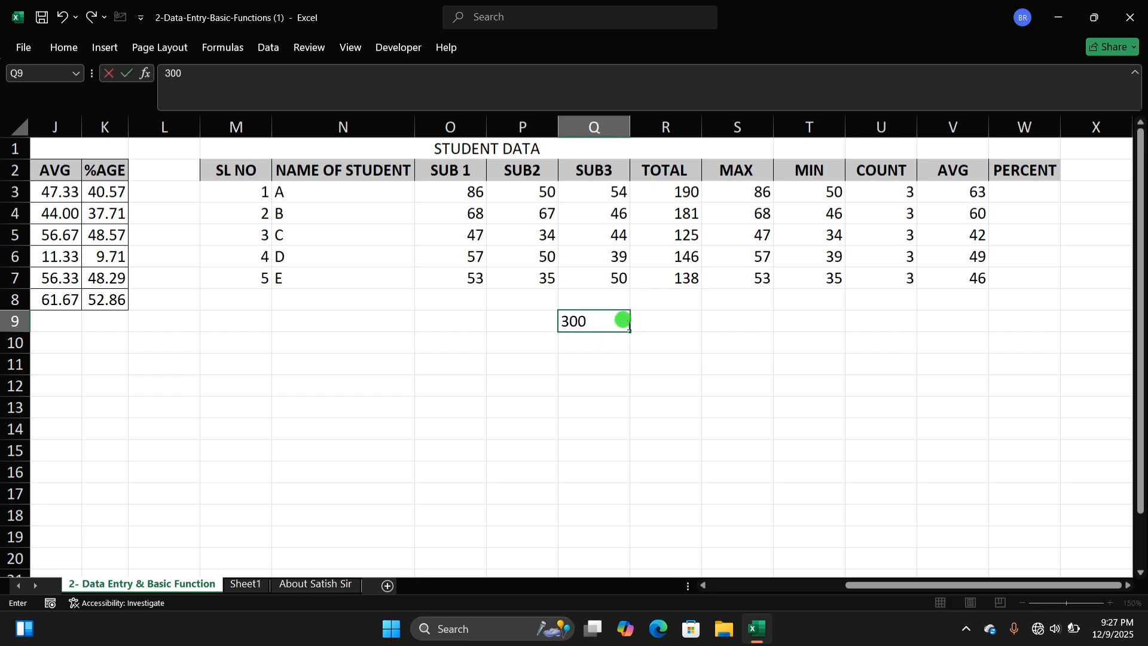
{"action": "left_click", "coordinate": [743, 344]}
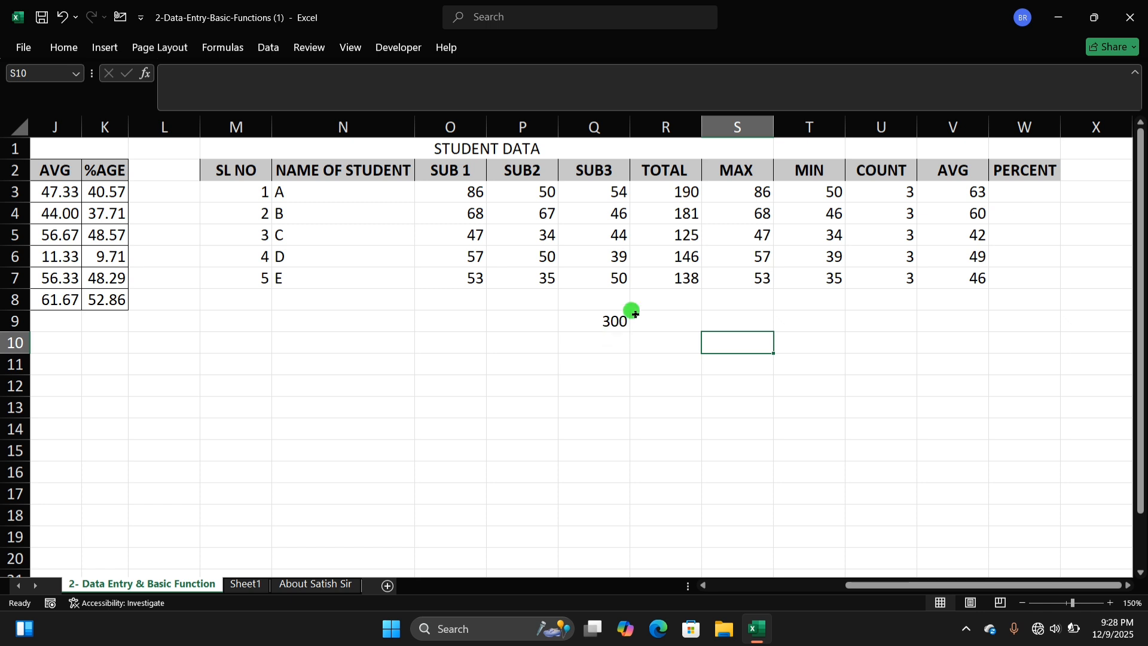
{"action": "left_click", "coordinate": [610, 321]}
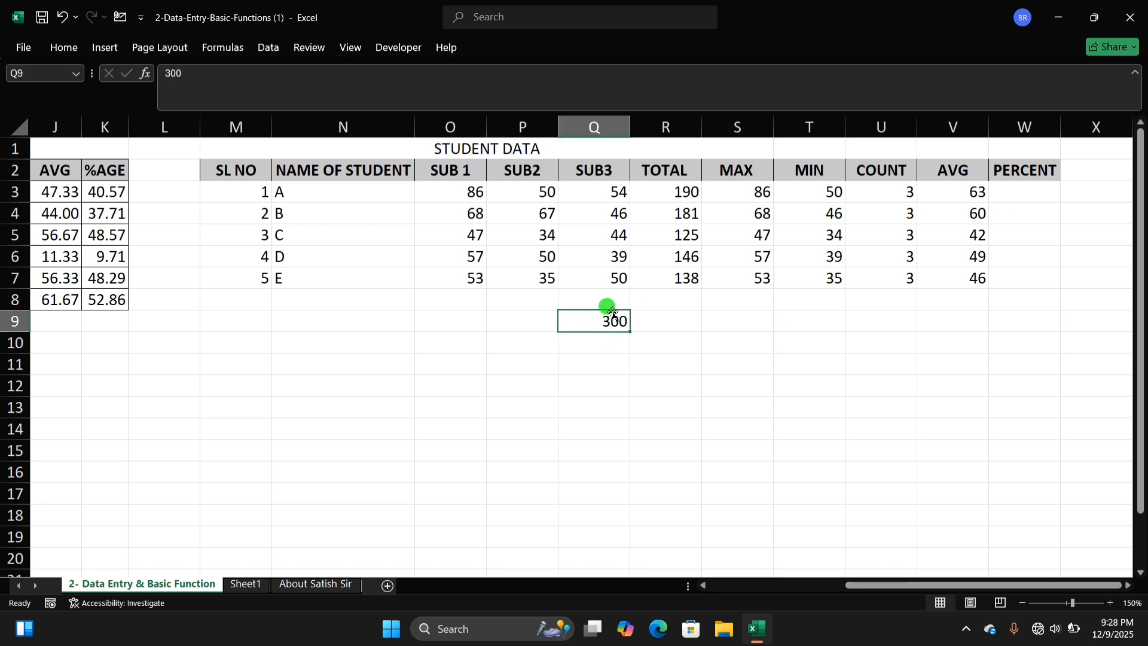
{"action": "left_click_drag", "start_coordinate": [612, 312], "coordinate": [674, 301]}
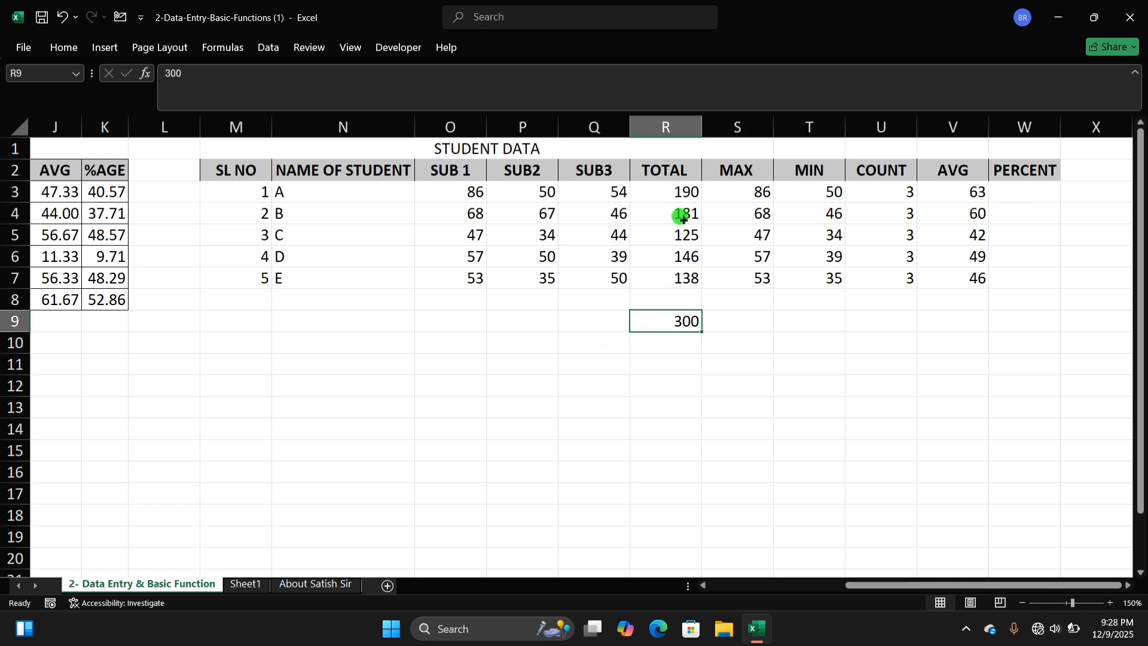
Review the students' totals in R3:R7 under TOTAL
{"action": "left_click", "coordinate": [687, 191]}
{"action": "left_click", "coordinate": [676, 217]}
{"action": "left_click", "coordinate": [691, 239]}
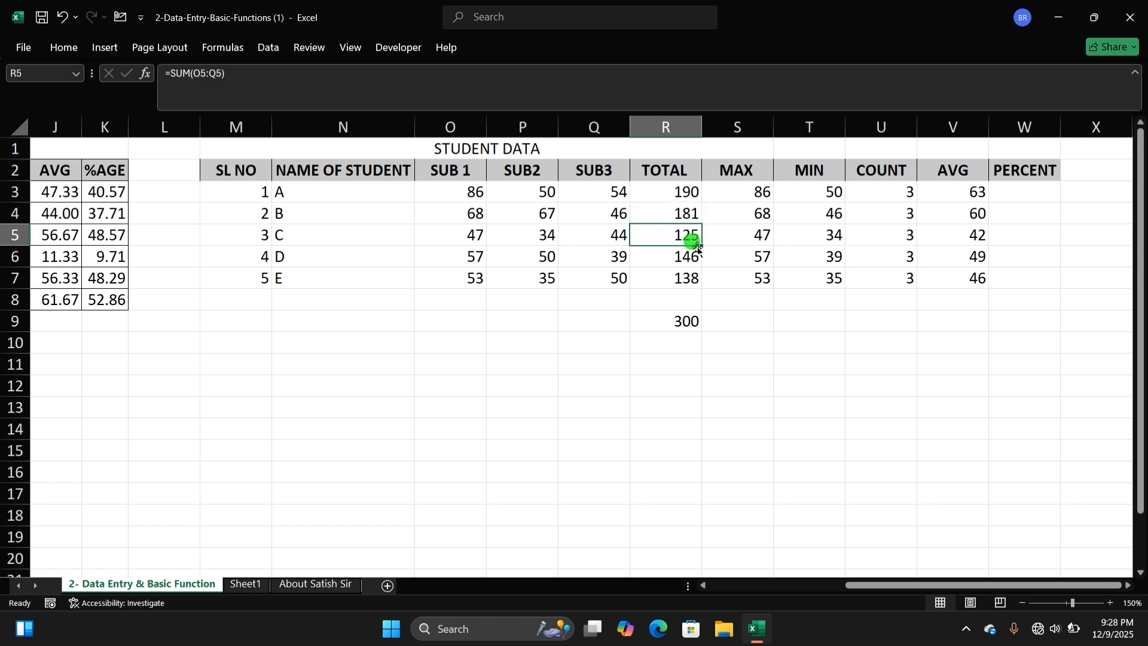
{"action": "left_click", "coordinate": [687, 278]}
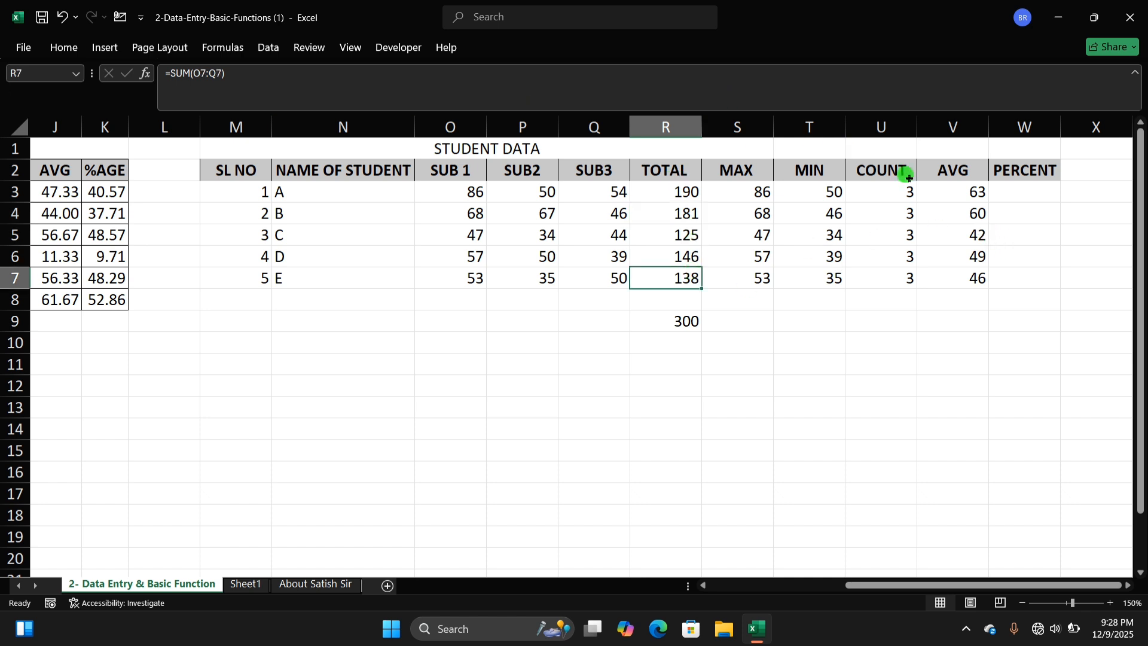
Calculate student A's percentage in W3 under PERCENT with =R3/300*100
{"action": "left_click", "coordinate": [1024, 193]}
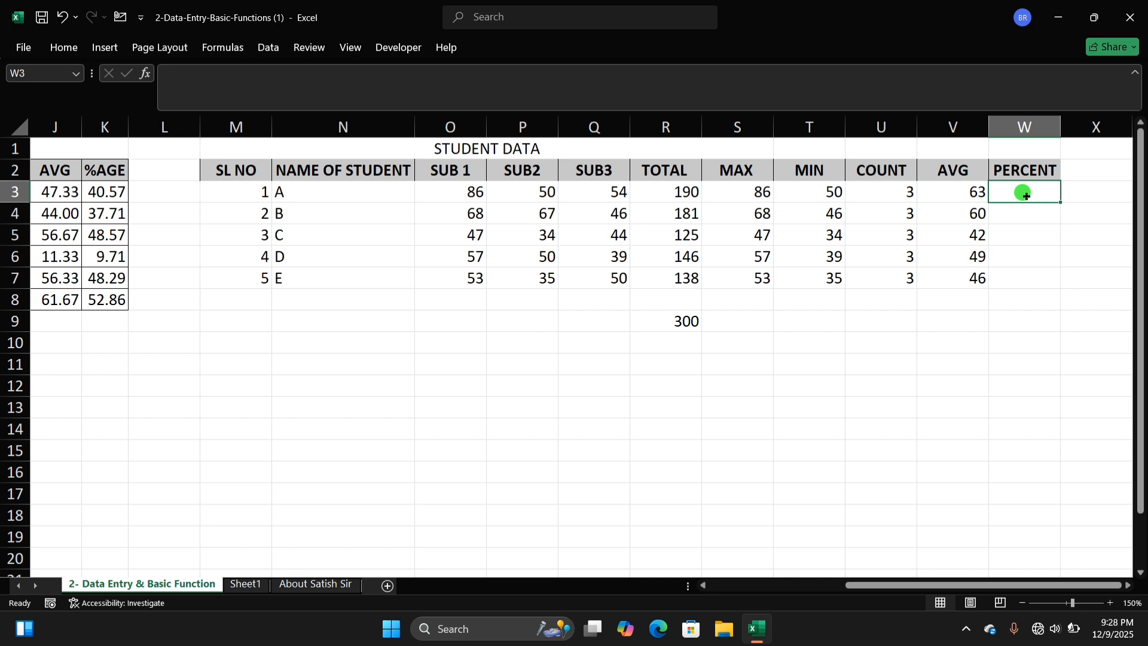
{"action": "type", "text": "="}
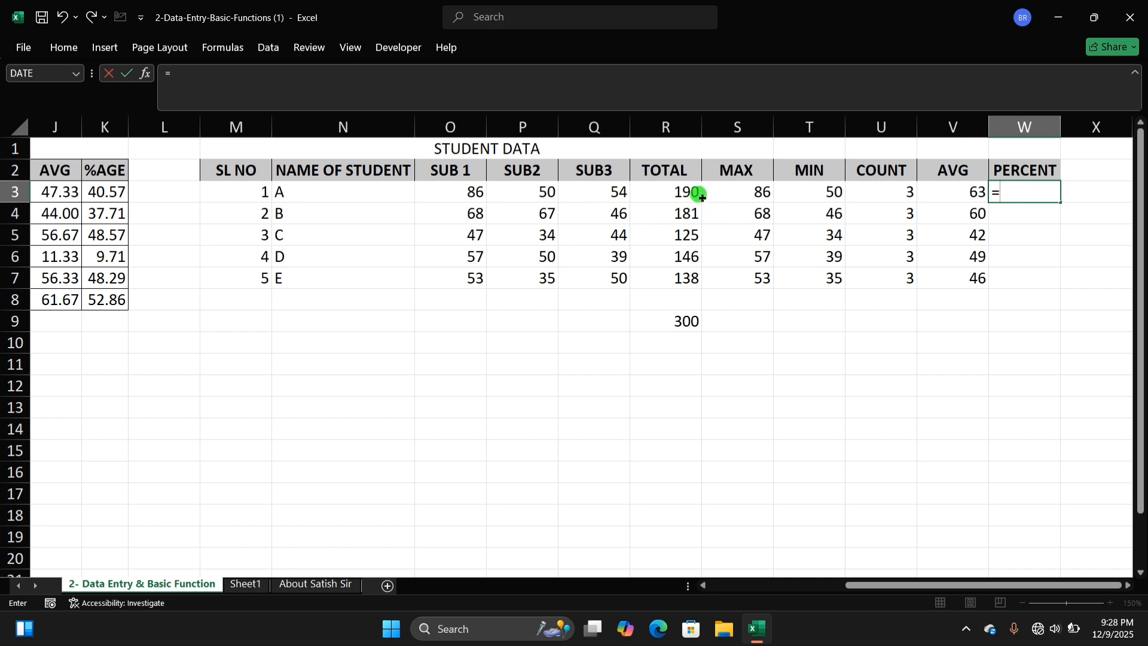
{"action": "left_click", "coordinate": [681, 190]}
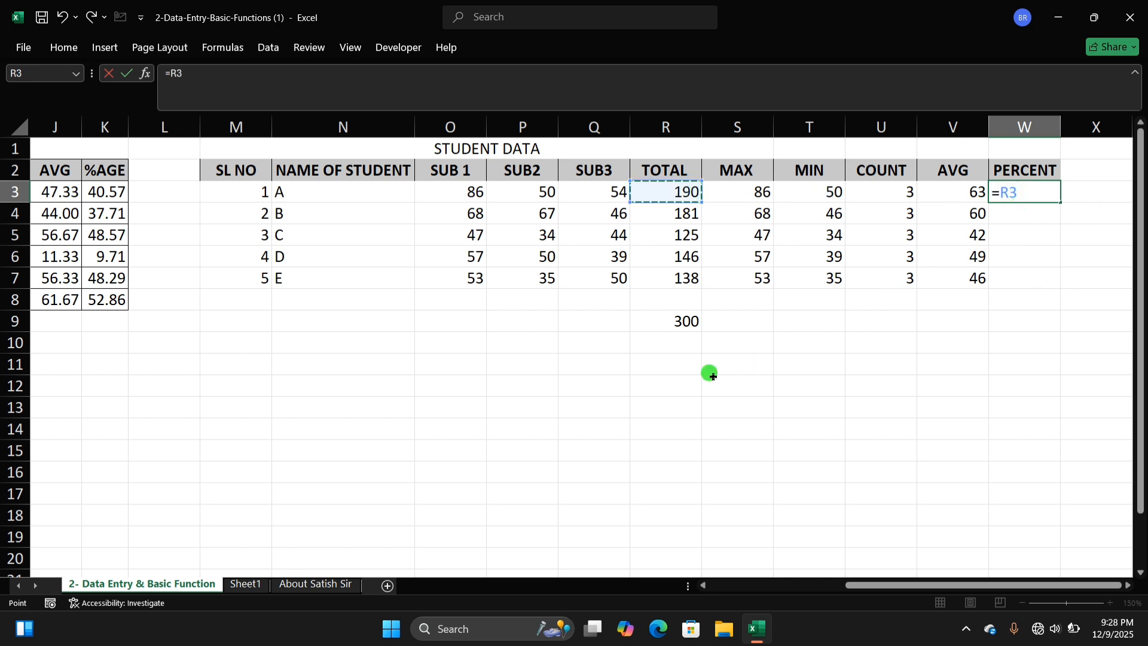
{"action": "type", "text": "/300*100"}
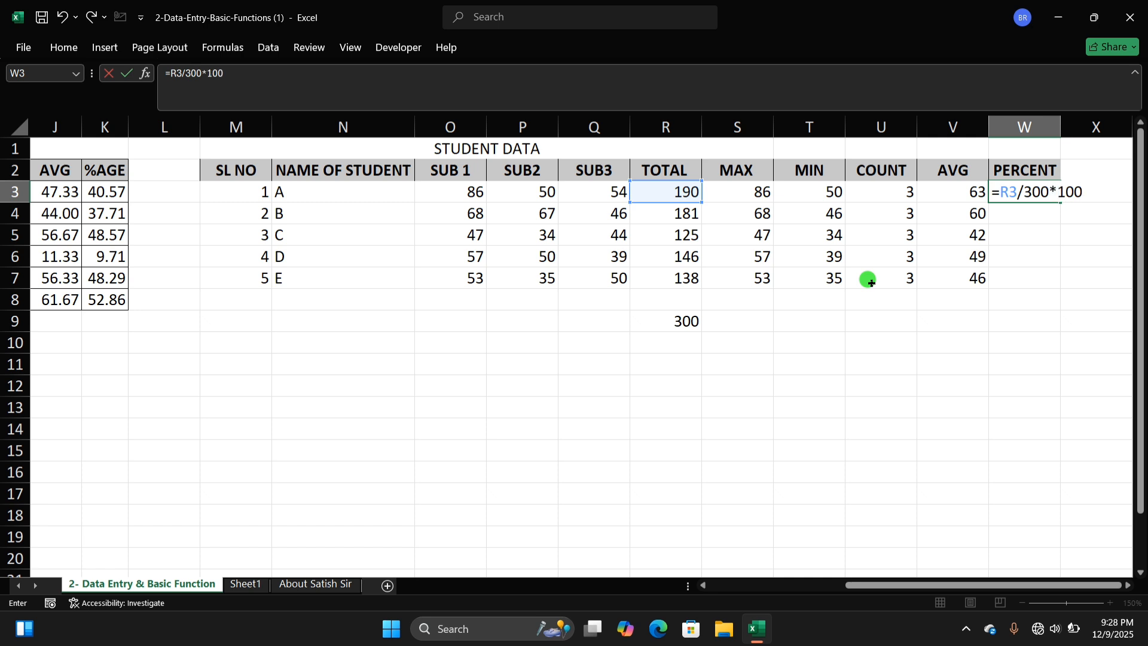
{"action": "key", "text": "Return"}
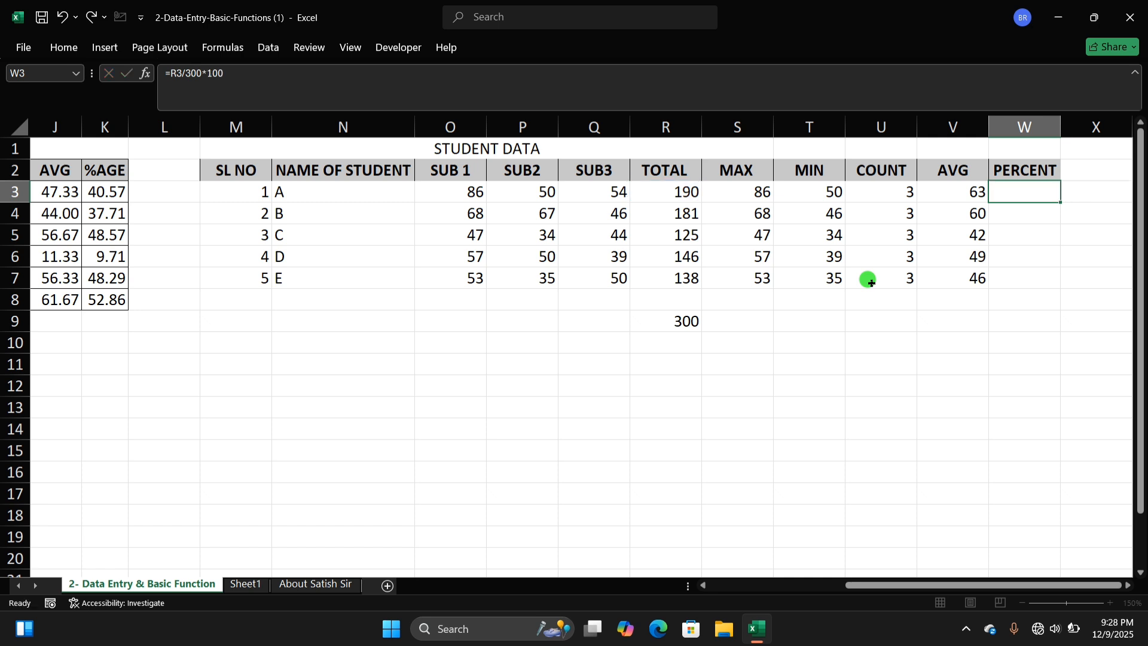
Check student A's percentage against the total in R3 and auto-fill the W3 formula down to student E in W7
{"action": "left_click", "coordinate": [1041, 190]}
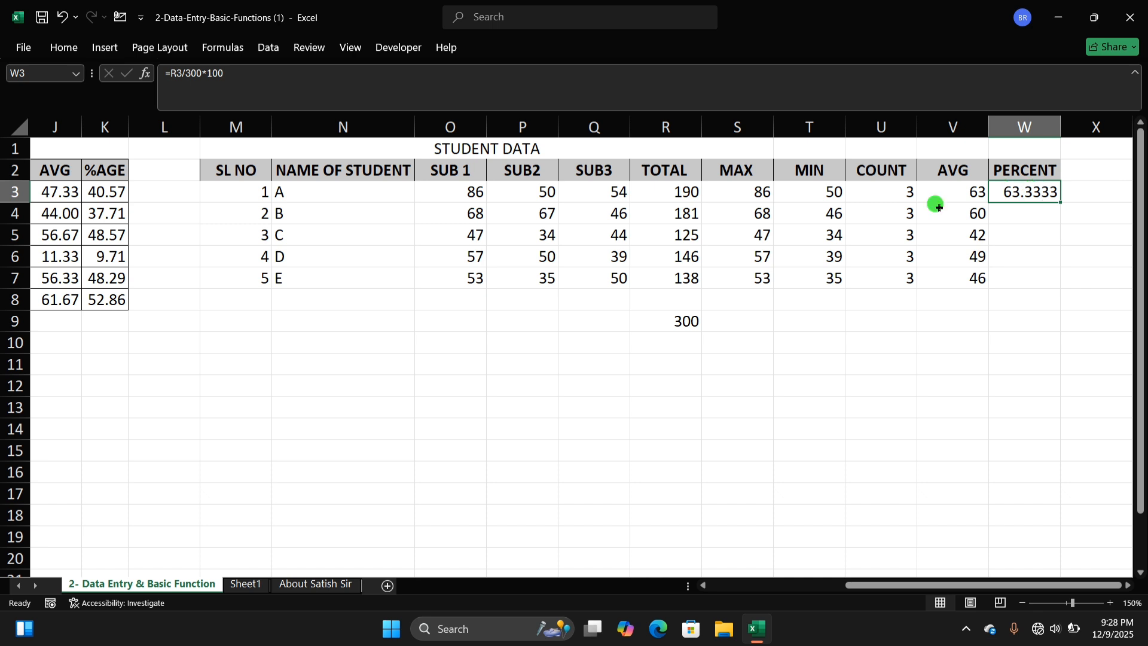
{"action": "left_click", "coordinate": [681, 192]}
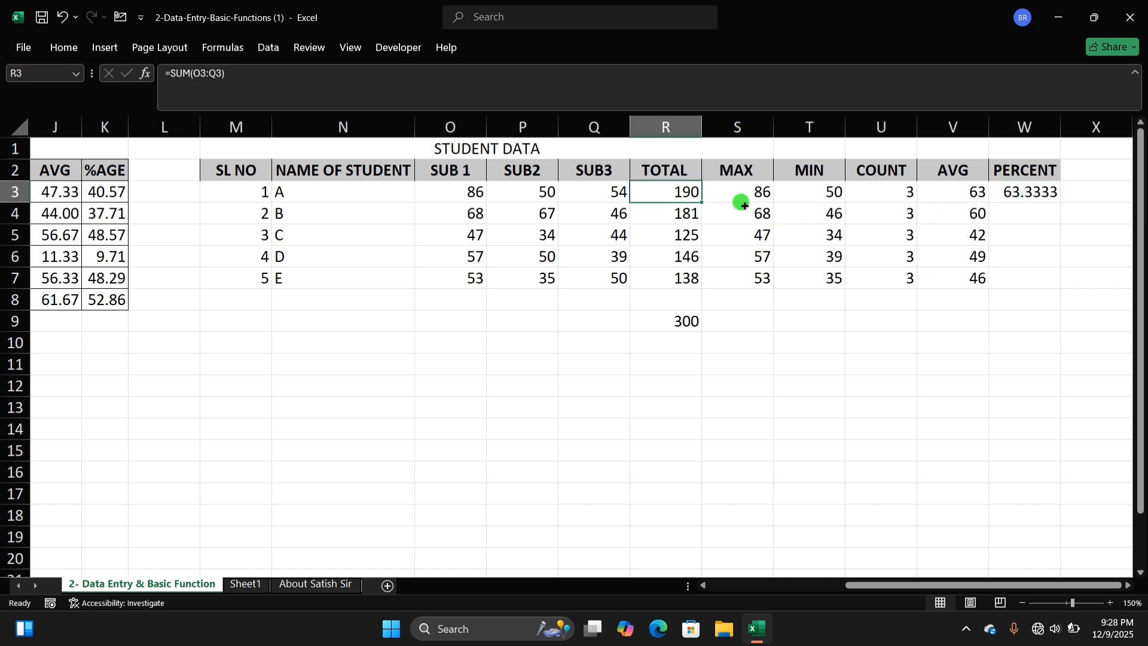
{"action": "left_click", "coordinate": [1042, 190]}
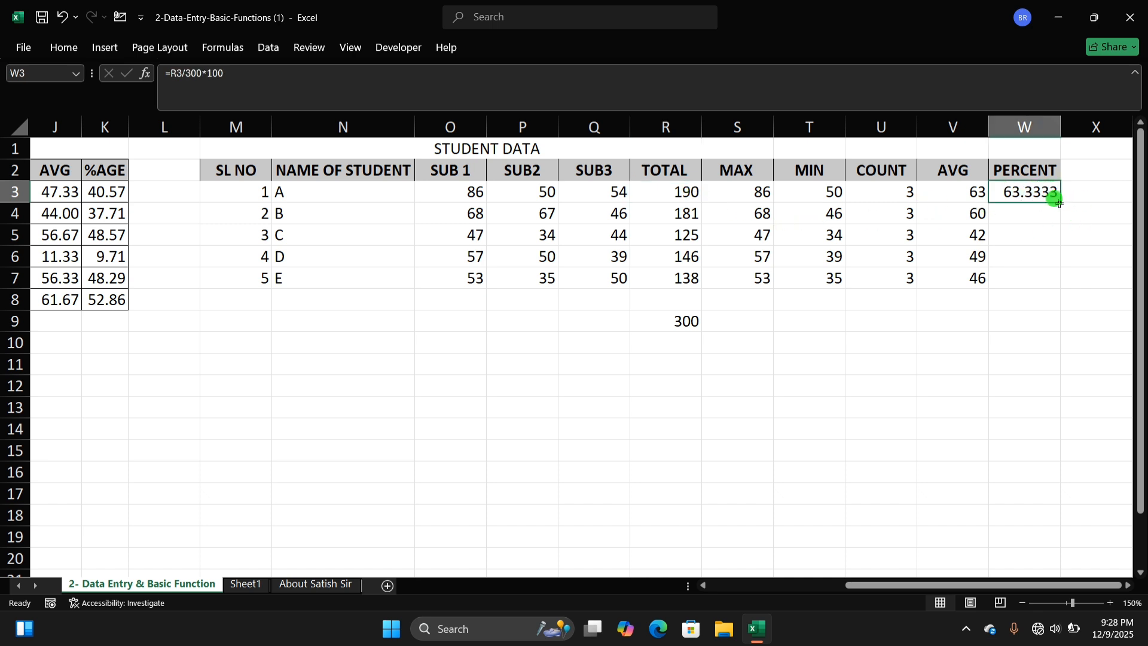
{"action": "double_click", "coordinate": [1059, 203]}
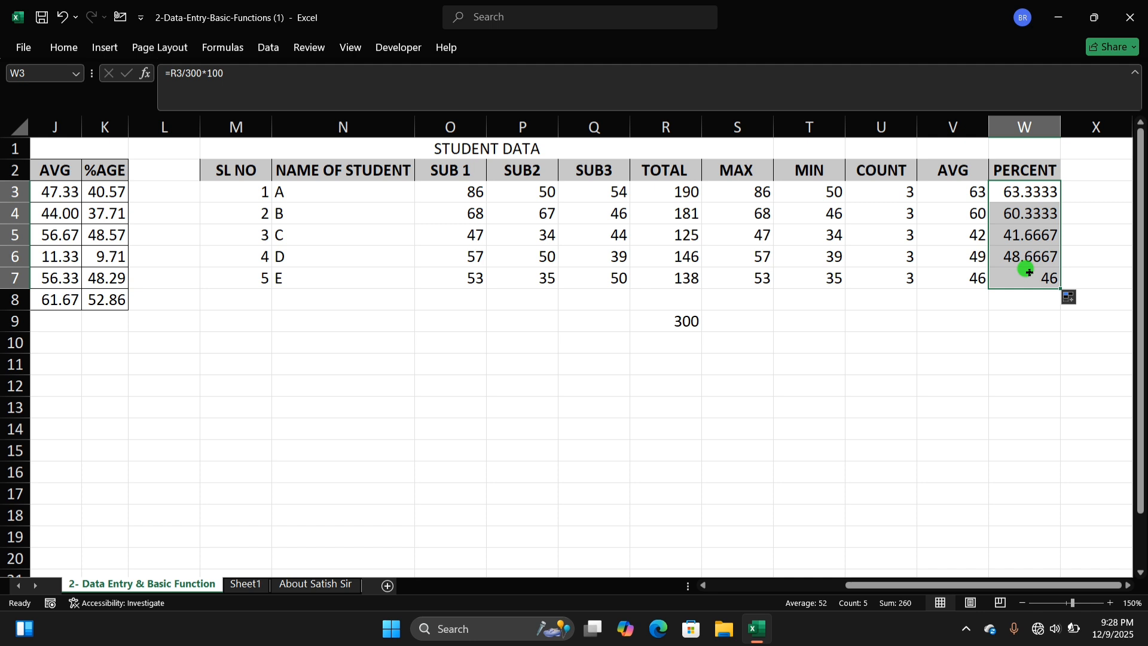
{"action": "left_click", "coordinate": [930, 336]}
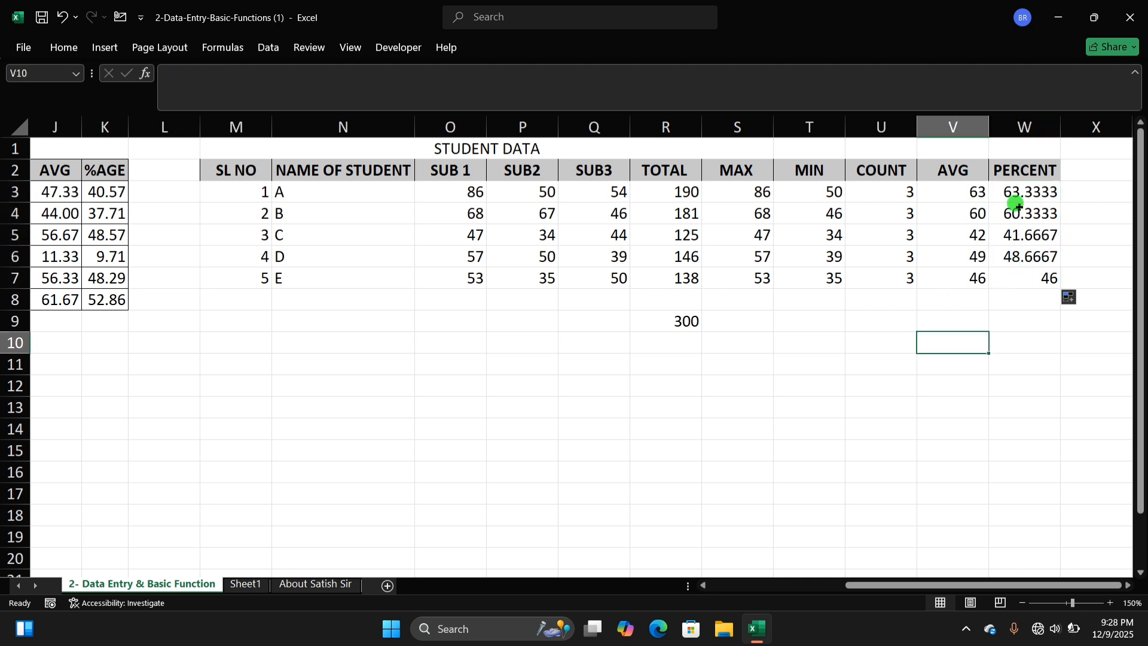
{"action": "left_click_drag", "start_coordinate": [1016, 193], "coordinate": [1022, 279]}
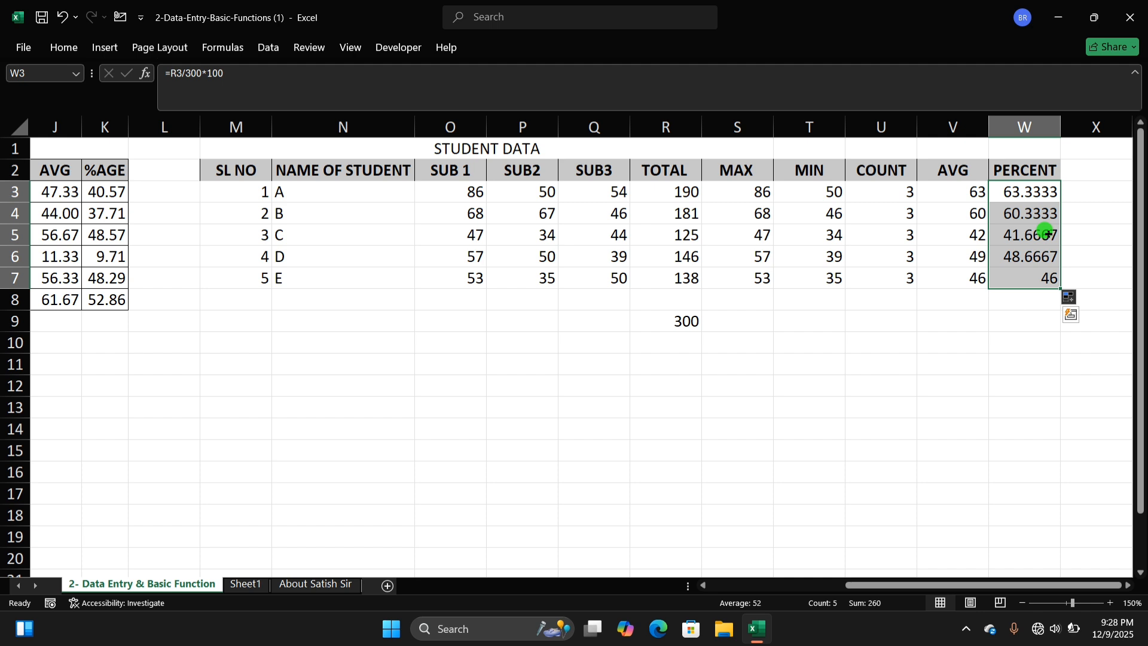
{"action": "left_click", "coordinate": [1042, 322]}
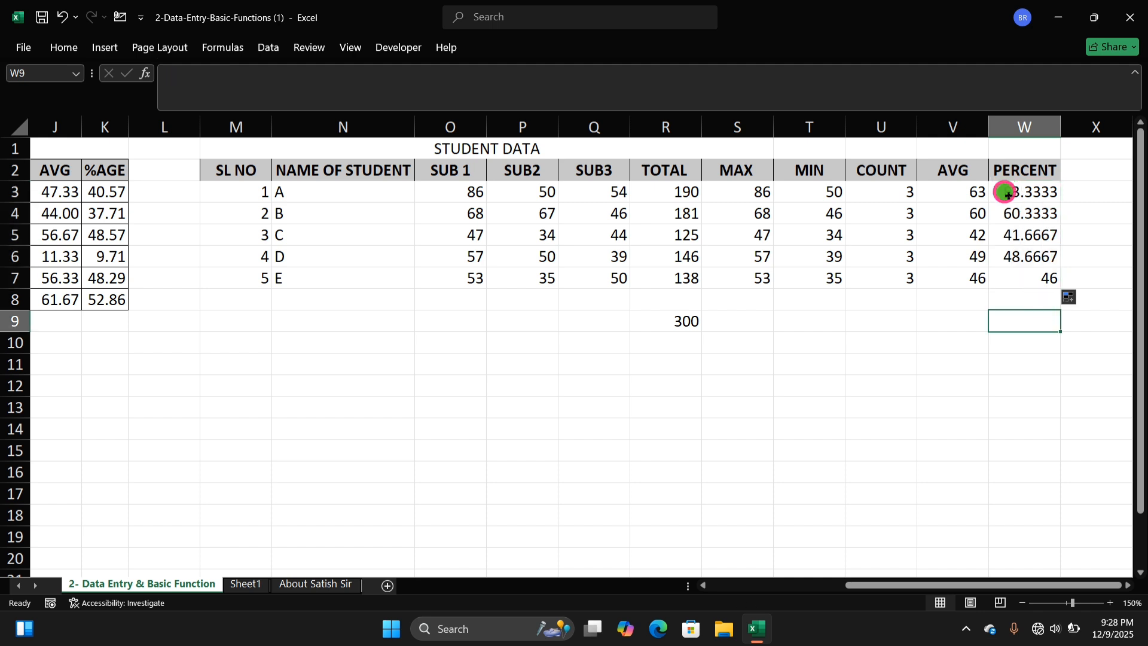
{"action": "left_click_drag", "start_coordinate": [1009, 193], "coordinate": [1025, 275]}
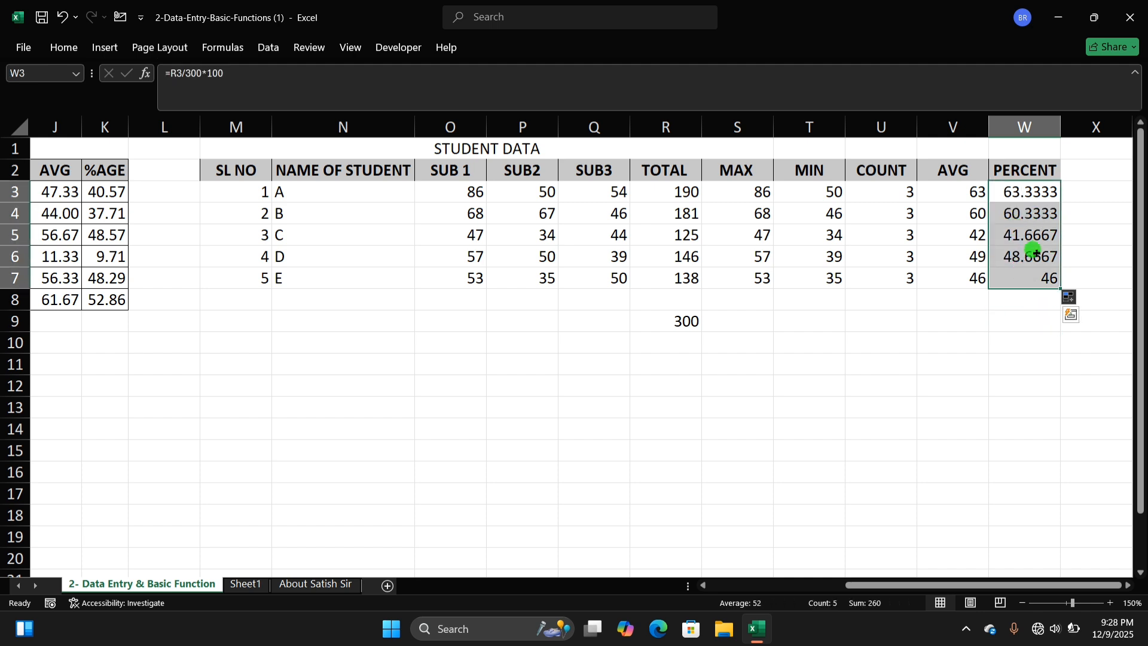
{"action": "left_click", "coordinate": [67, 48]}
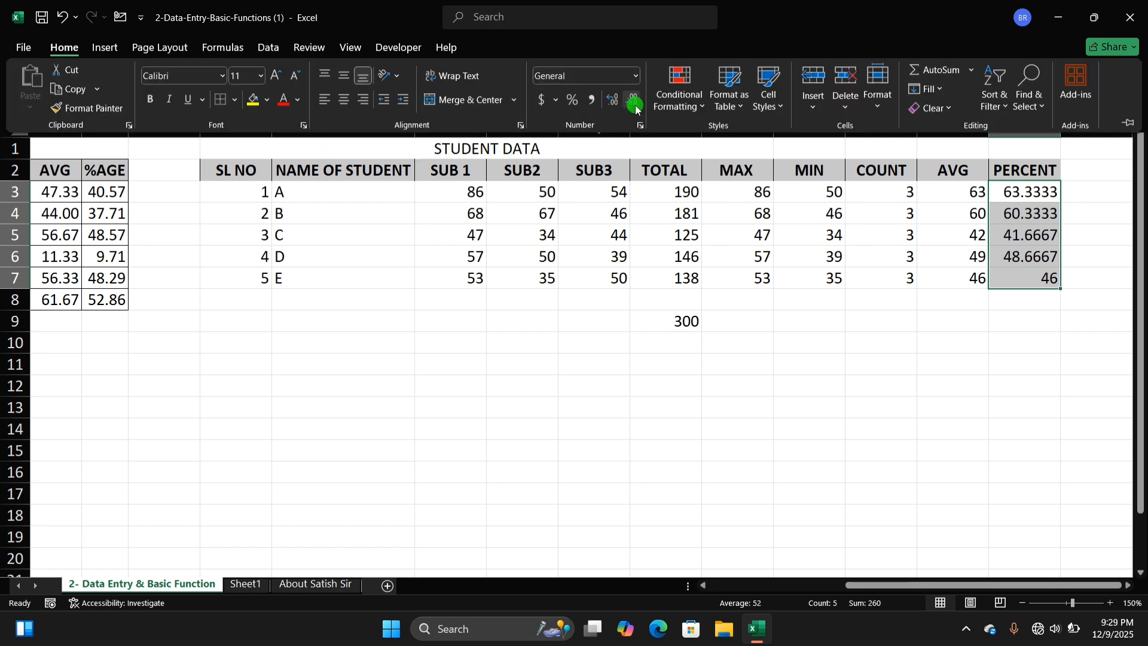
{"action": "left_click", "coordinate": [845, 350]}
{"action": "left_click", "coordinate": [928, 364]}
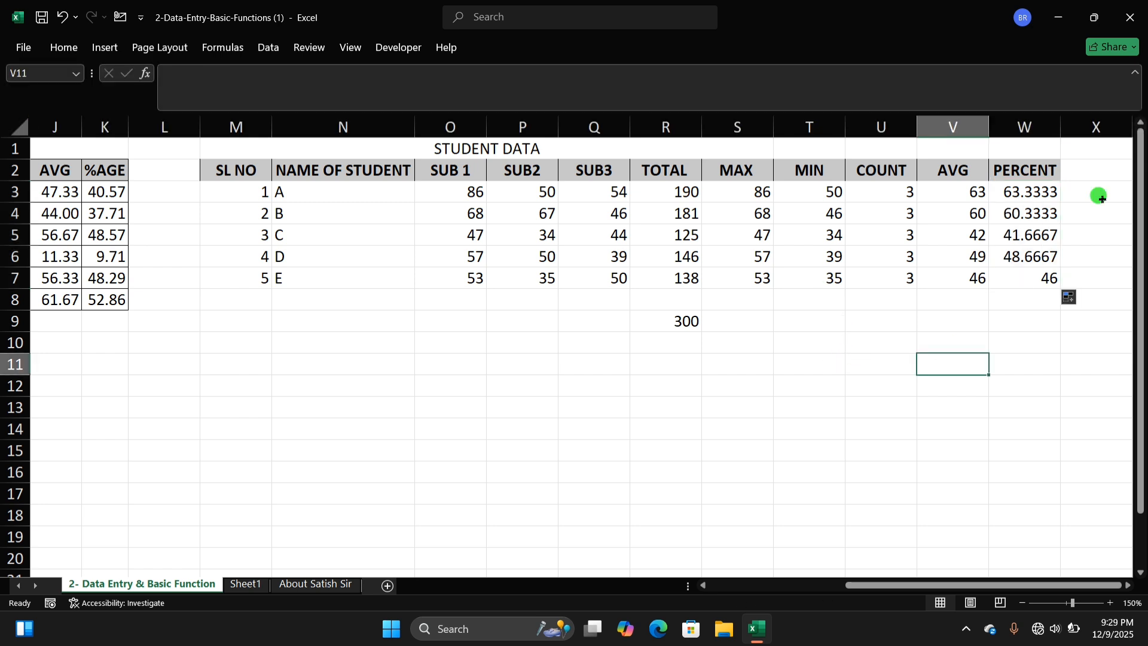
Reduce the decimal places of the percentages in W3:W7 to show whole numbers
{"action": "left_click_drag", "start_coordinate": [1024, 190], "coordinate": [1041, 276]}
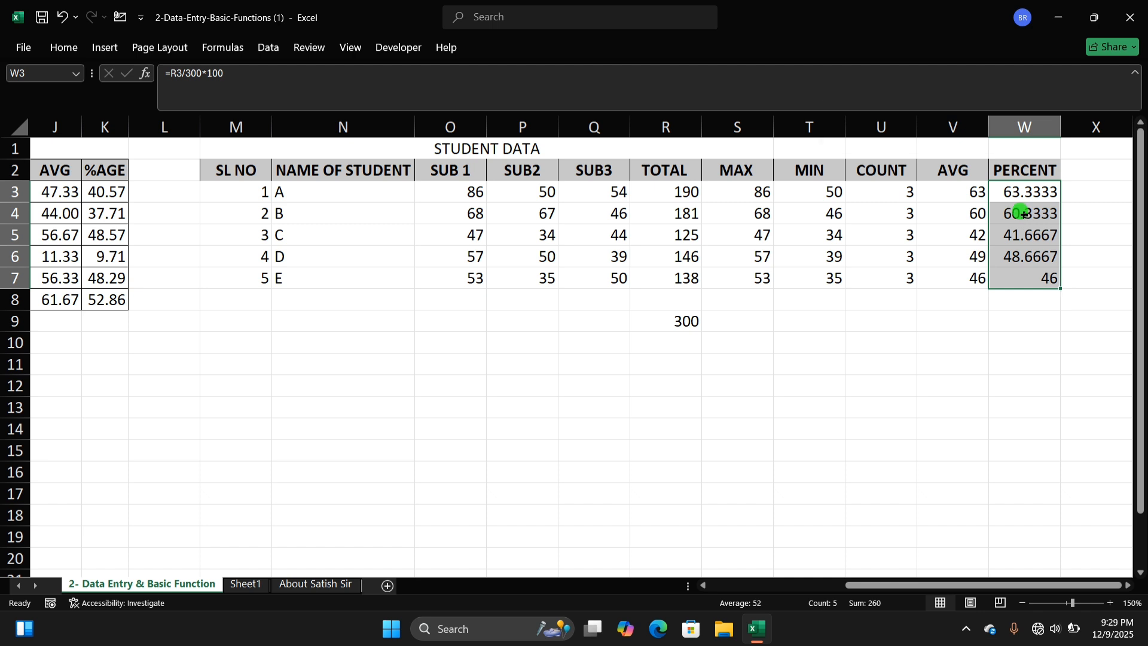
{"action": "right_click", "coordinate": [1020, 215]}
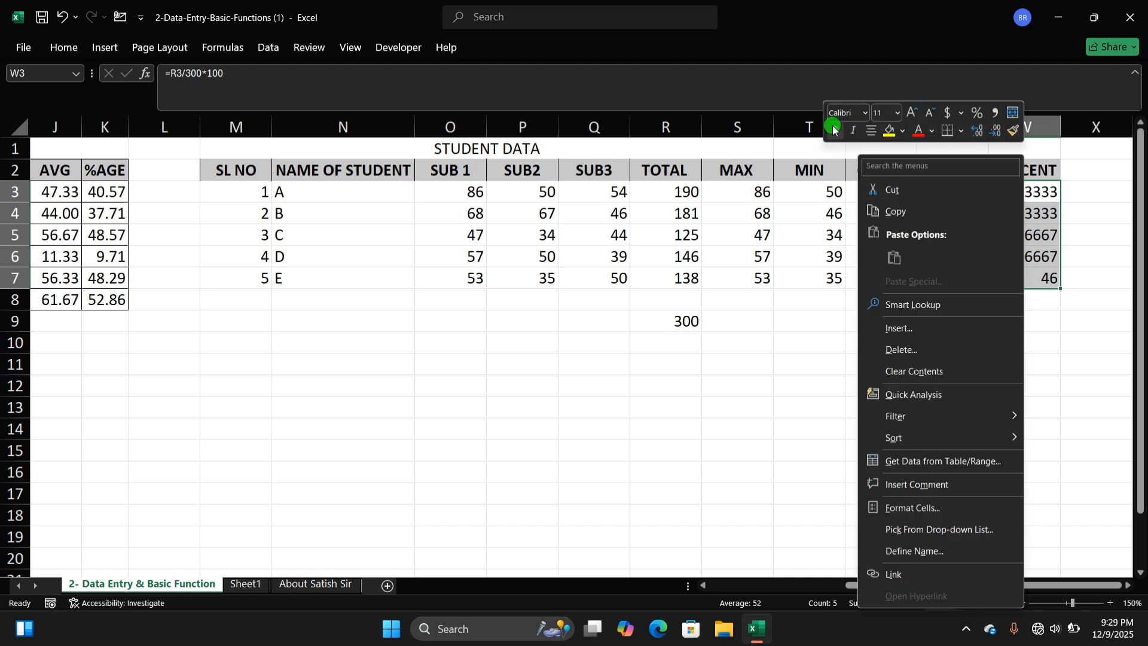
{"action": "left_click", "coordinate": [998, 136]}
{"action": "double_click", "coordinate": [998, 137]}
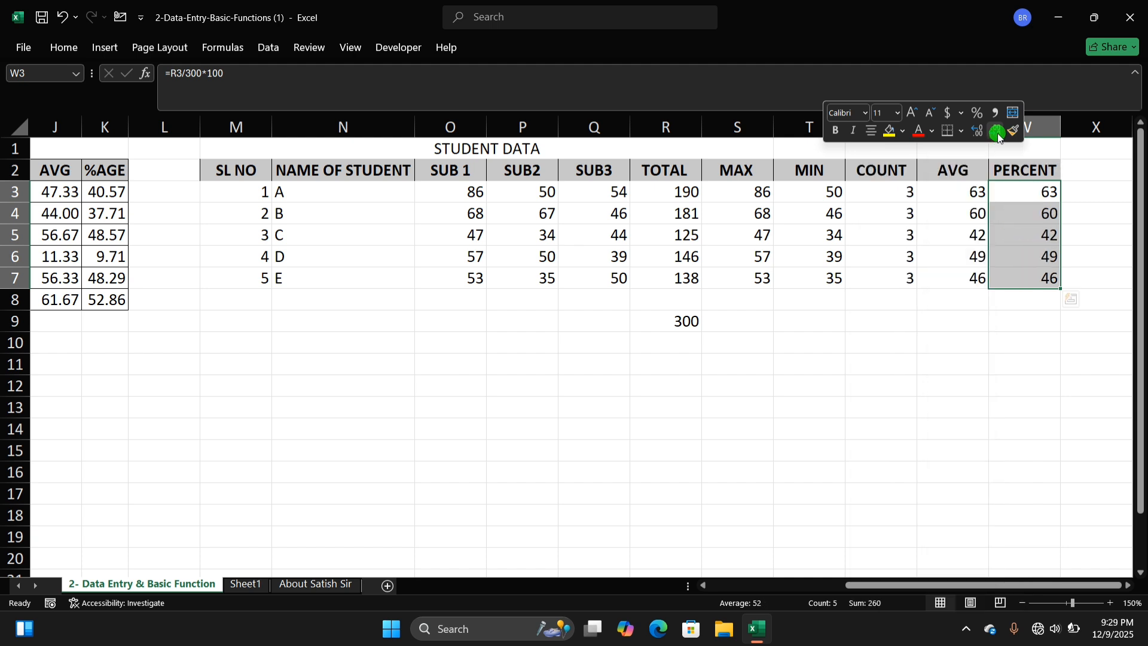
{"action": "left_click", "coordinate": [991, 296]}
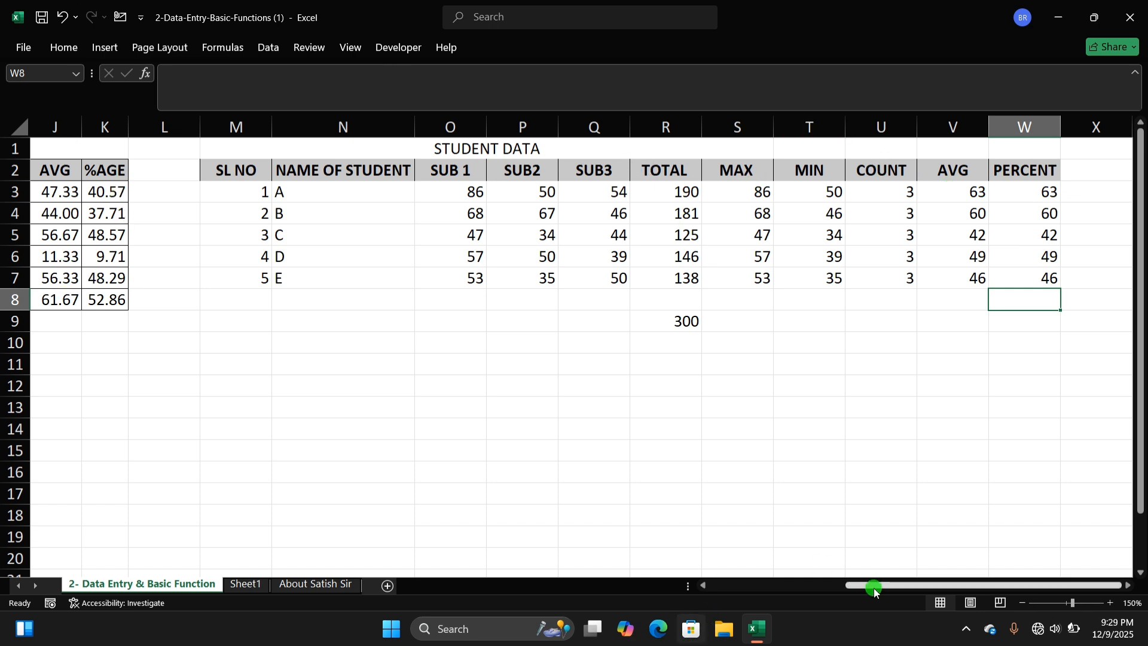
Look over the original STUDENT DATA table in A1:K8
{"action": "left_click_drag", "start_coordinate": [875, 587], "coordinate": [730, 584]}
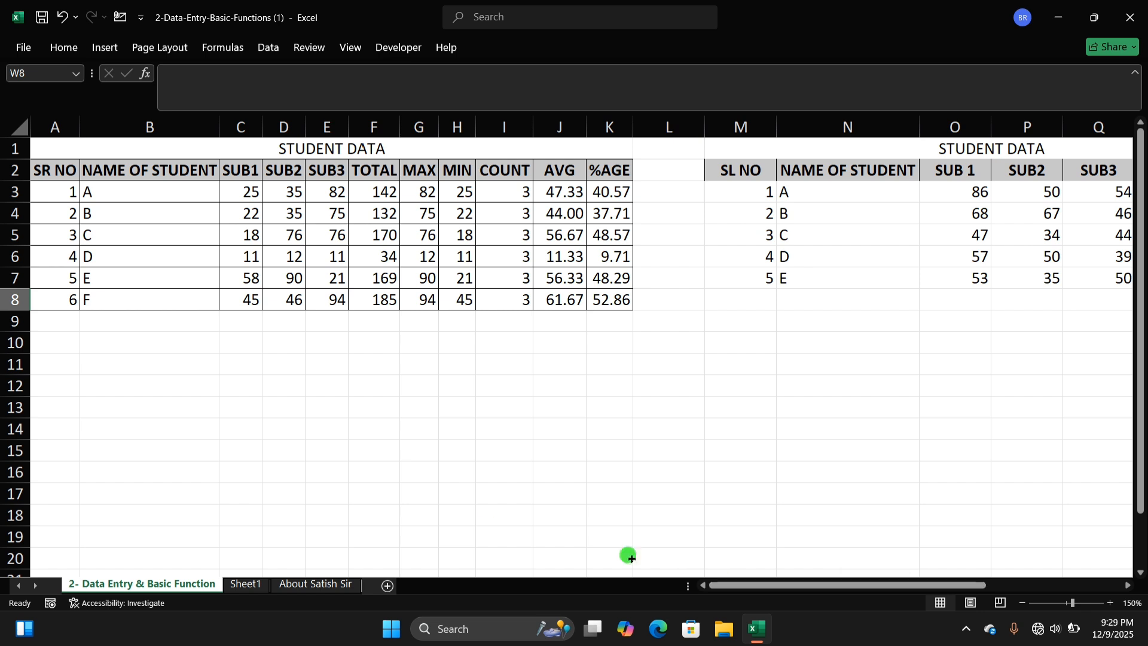
{"action": "left_click", "coordinate": [284, 165]}
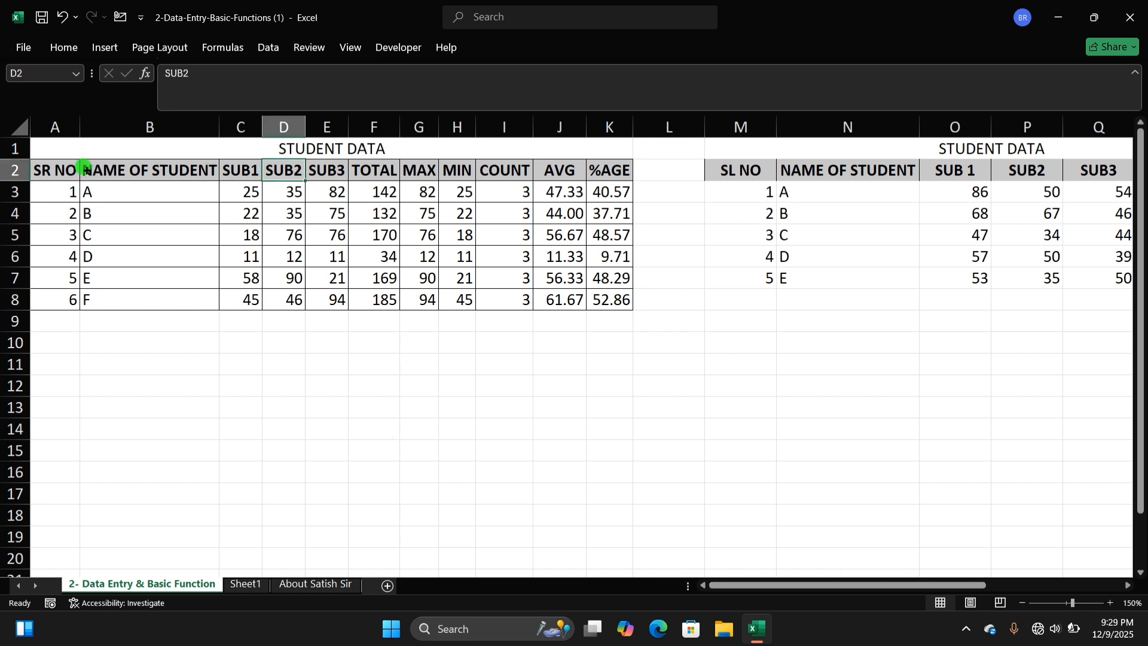
{"action": "left_click_drag", "start_coordinate": [75, 150], "coordinate": [432, 298]}
{"action": "left_click", "coordinate": [678, 320]}
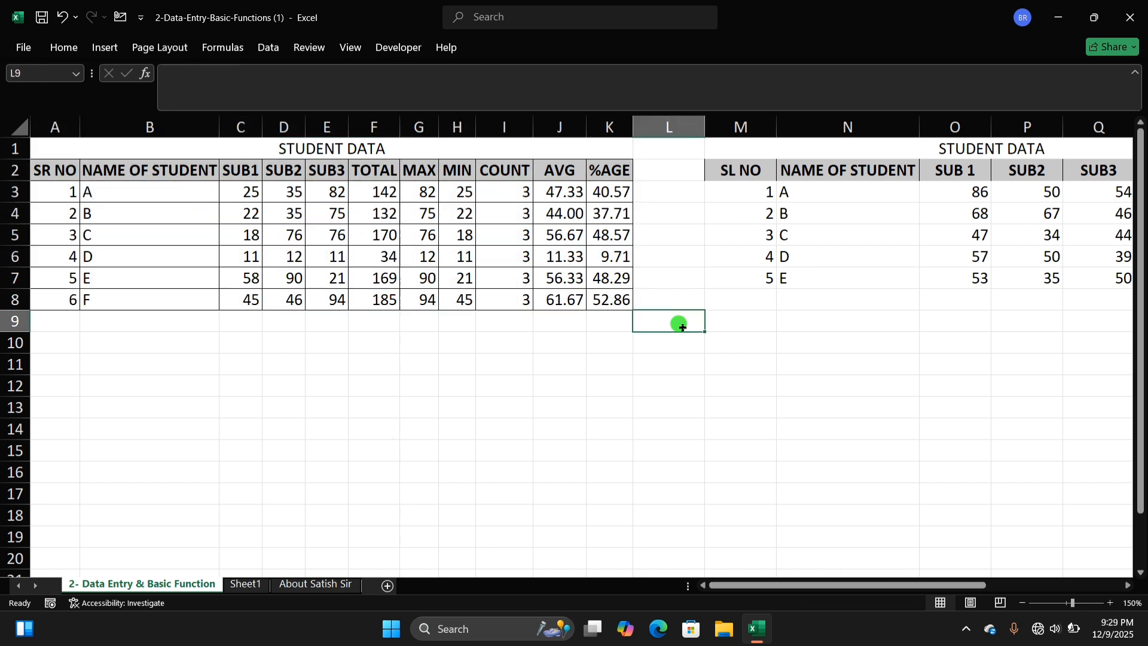
Look over the recreated table in M1:W7 and delete the 300 in R9 below the TOTAL column
{"action": "left_click_drag", "start_coordinate": [817, 589], "coordinate": [953, 586]}
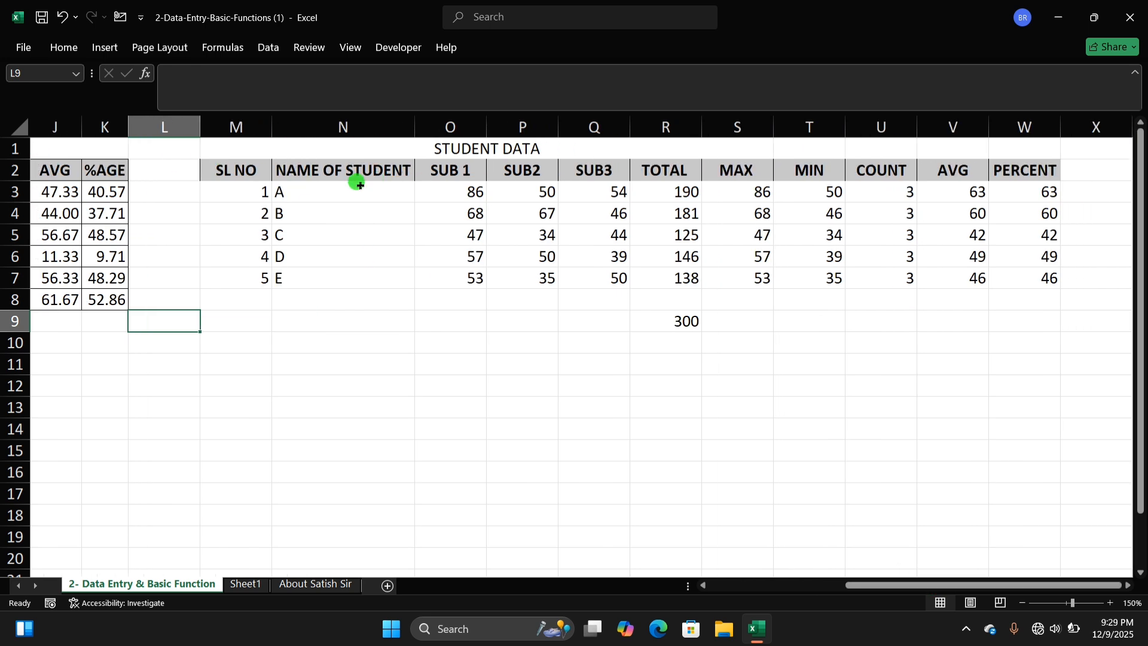
{"action": "left_click", "coordinate": [752, 206]}
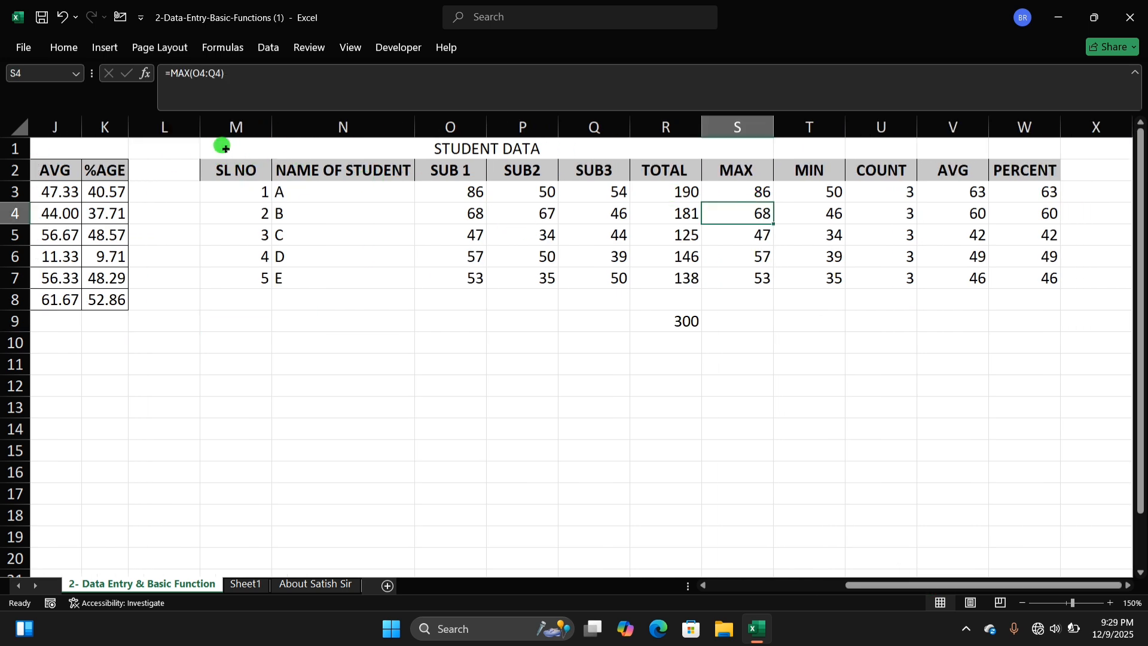
{"action": "left_click_drag", "start_coordinate": [223, 144], "coordinate": [585, 256]}
{"action": "left_click_drag", "start_coordinate": [826, 272], "coordinate": [1002, 278]}
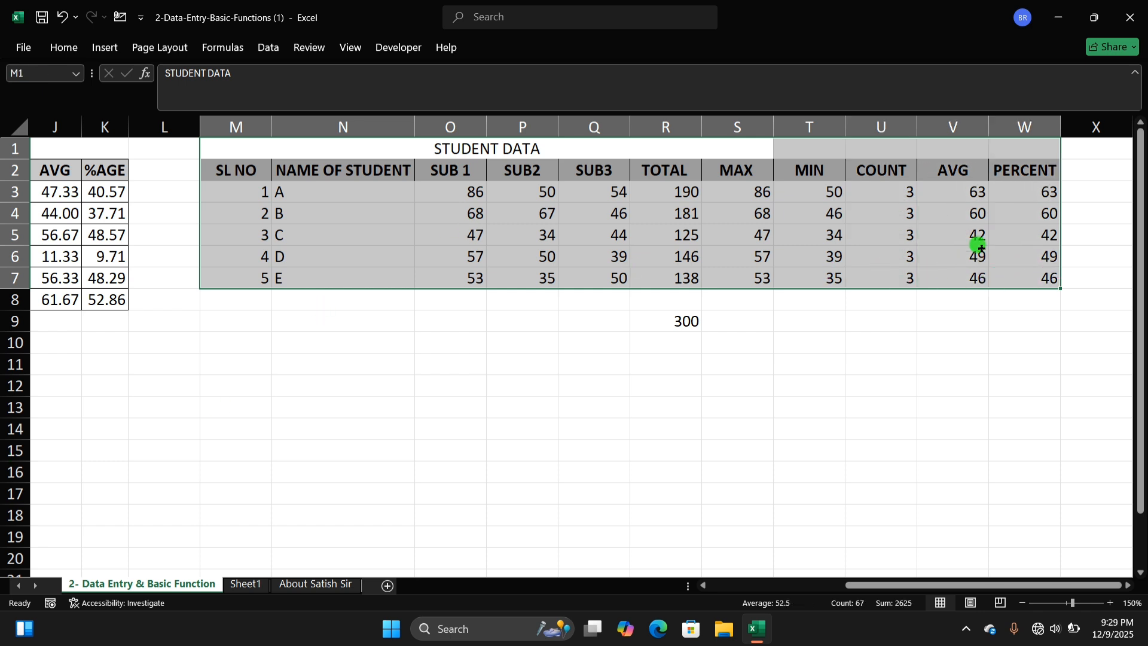
{"action": "left_click", "coordinate": [687, 321]}
{"action": "key", "text": "Delete"}
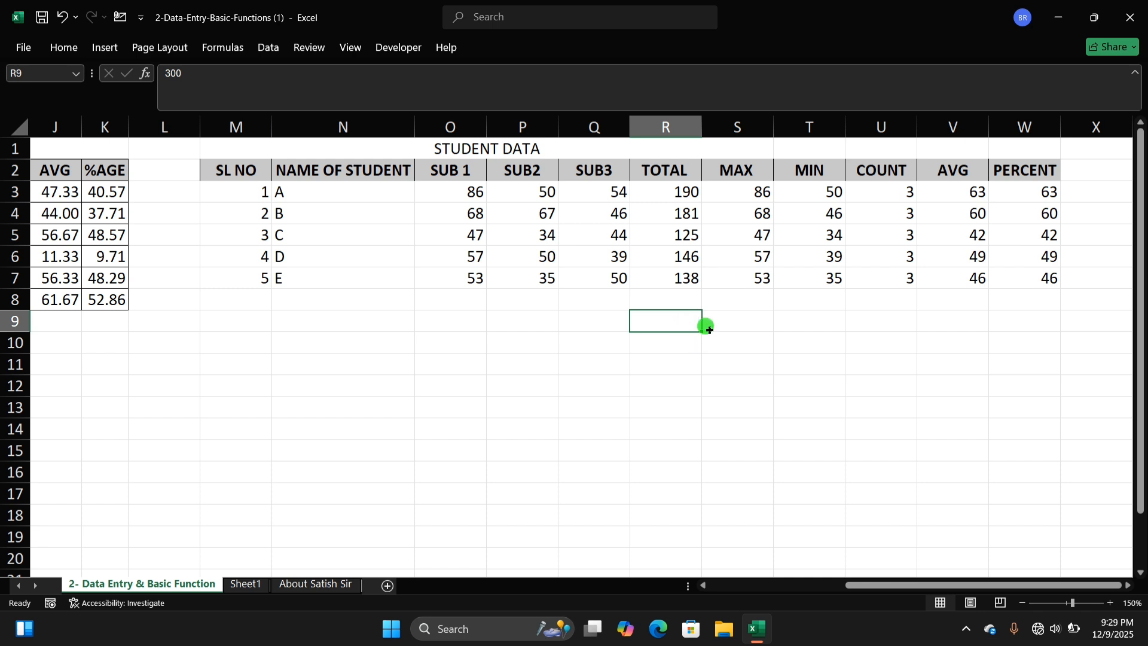
{"action": "left_click_drag", "start_coordinate": [240, 149], "coordinate": [834, 278]}
{"action": "left_click_drag", "start_coordinate": [845, 280], "coordinate": [584, 316]}
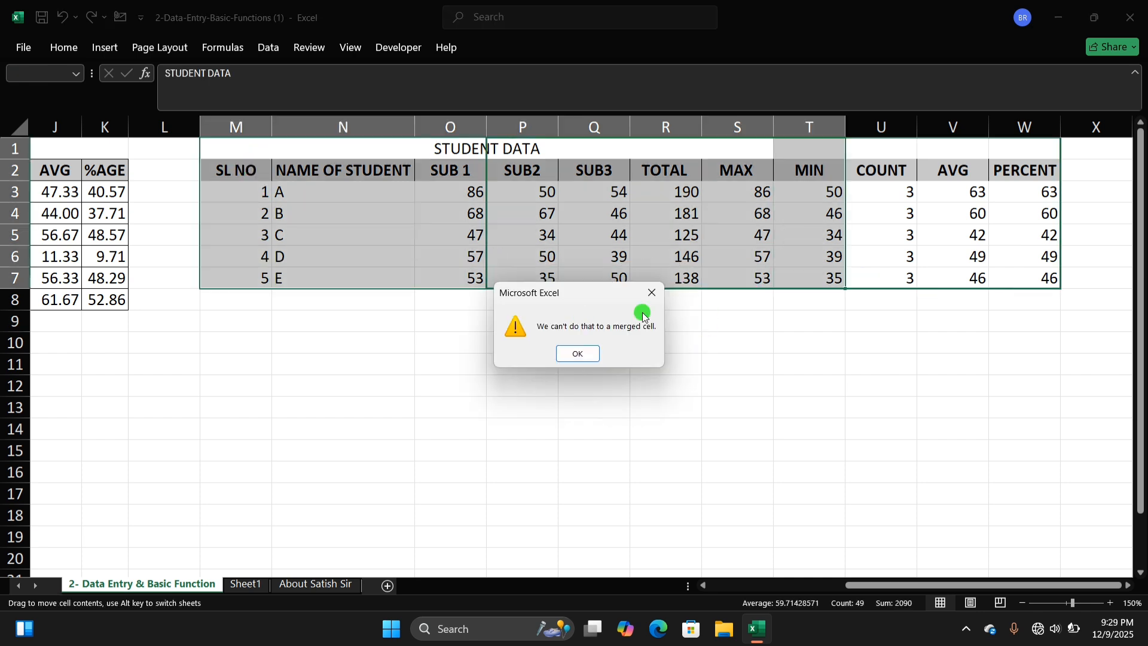
{"action": "key", "text": "Return"}
{"action": "left_click", "coordinate": [367, 227]}
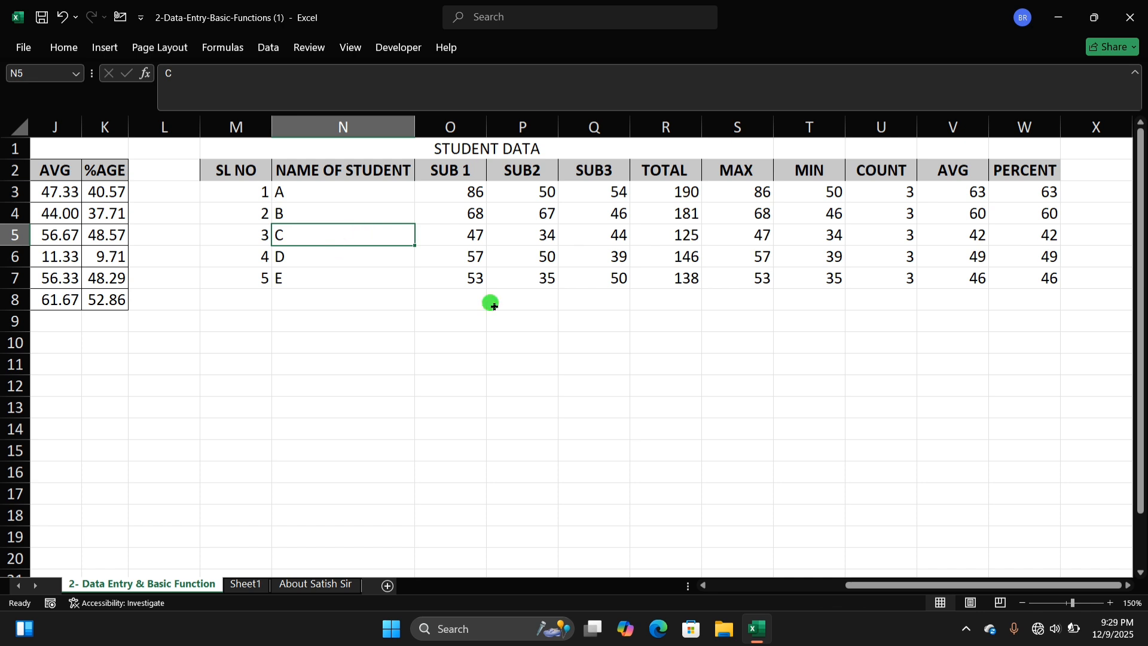
{"action": "key", "text": "Right"}
{"action": "key", "text": "Right"}
{"action": "key", "text": "Right"}
{"action": "key", "text": "Right"}
{"action": "key", "text": "Right"}
{"action": "key", "text": "Down"}
{"action": "key", "text": "Down"}
{"action": "key", "text": "Left"}
{"action": "key", "text": "Left"}
{"action": "key", "text": "Up"}
{"action": "key", "text": "Up"}
Select the whole recreated STUDENT DATA table M1:W7 and apply the 40% - Accent4 cell style to it
{"action": "key", "text": "ctrl+a"}
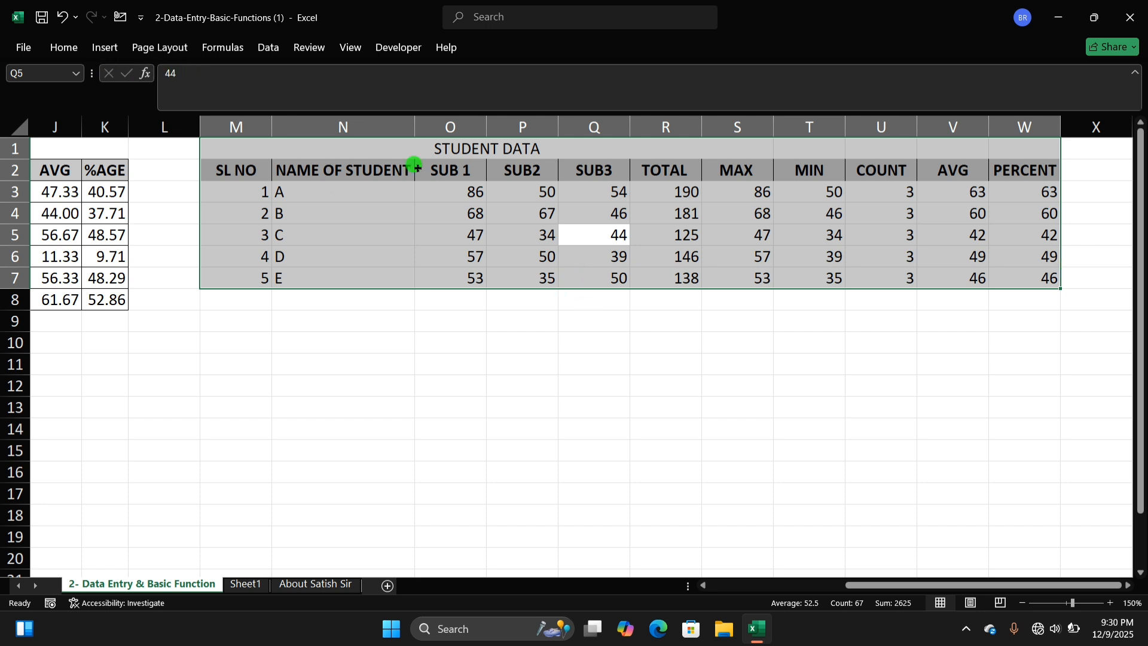
{"action": "left_click", "coordinate": [66, 48]}
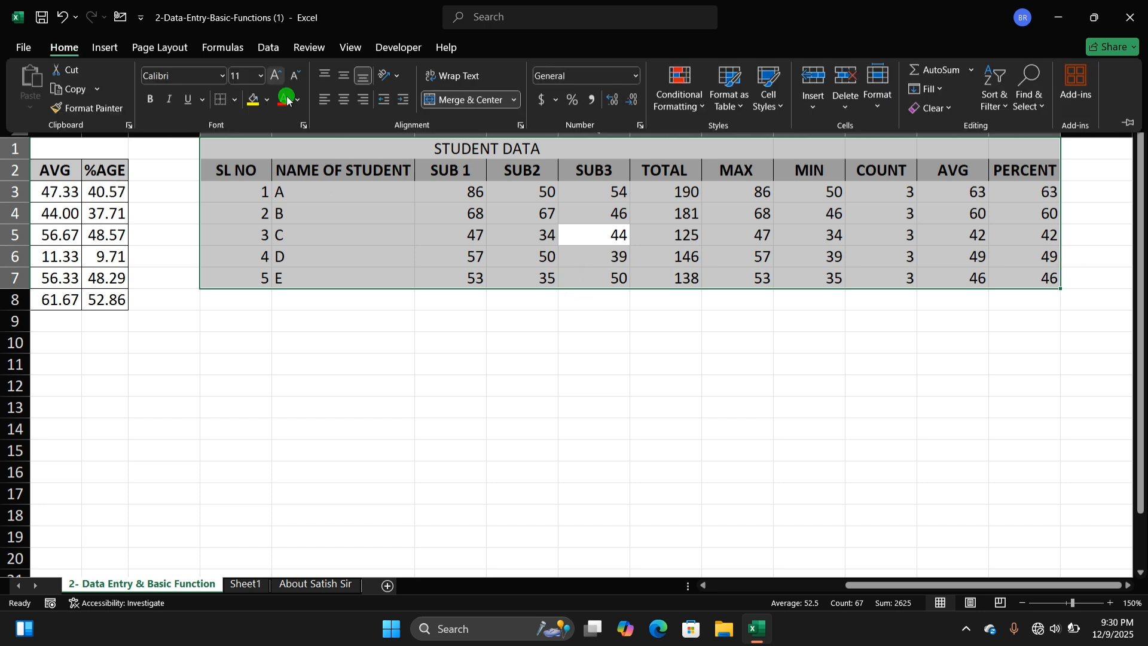
{"action": "left_click", "coordinate": [776, 109]}
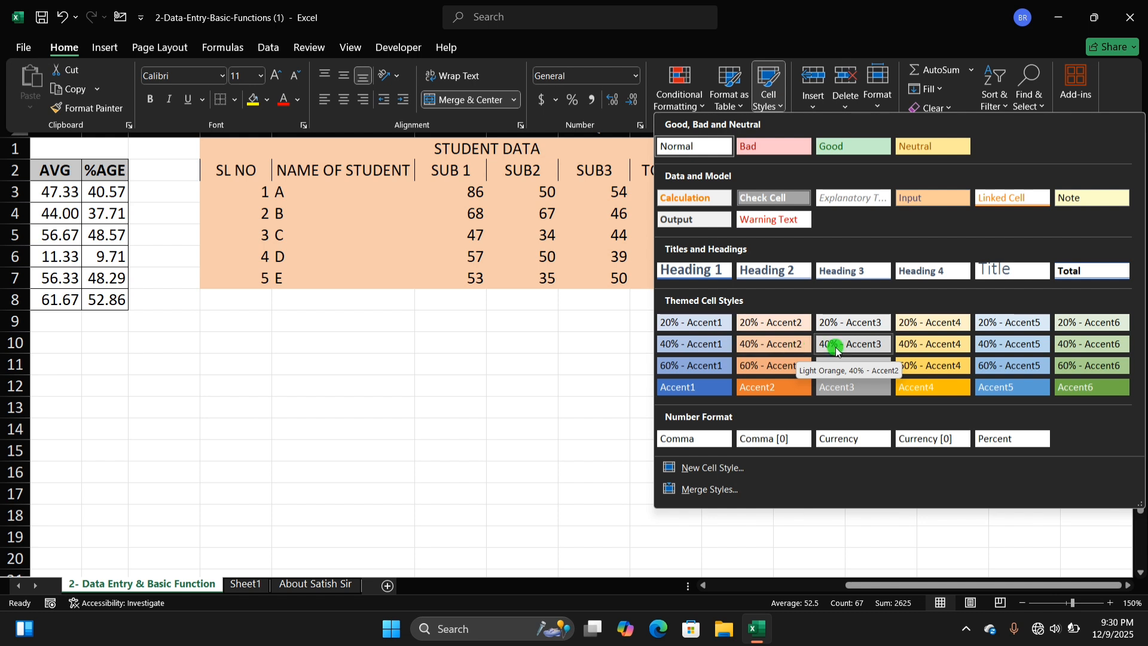
{"action": "left_click", "coordinate": [910, 345]}
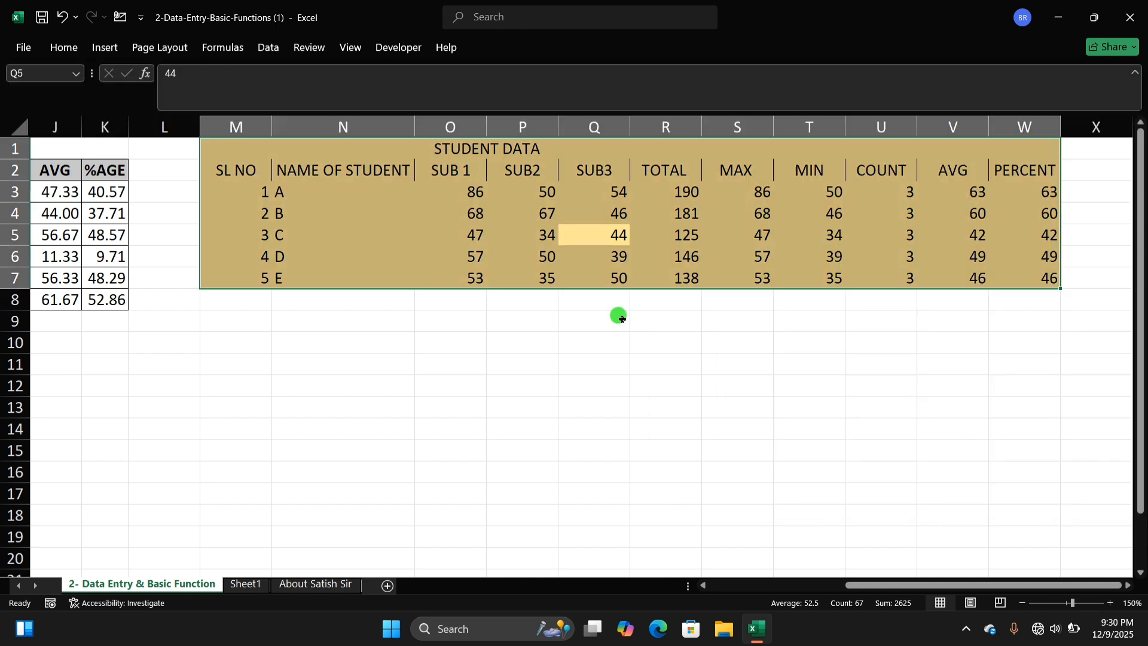
{"action": "left_click", "coordinate": [736, 359]}
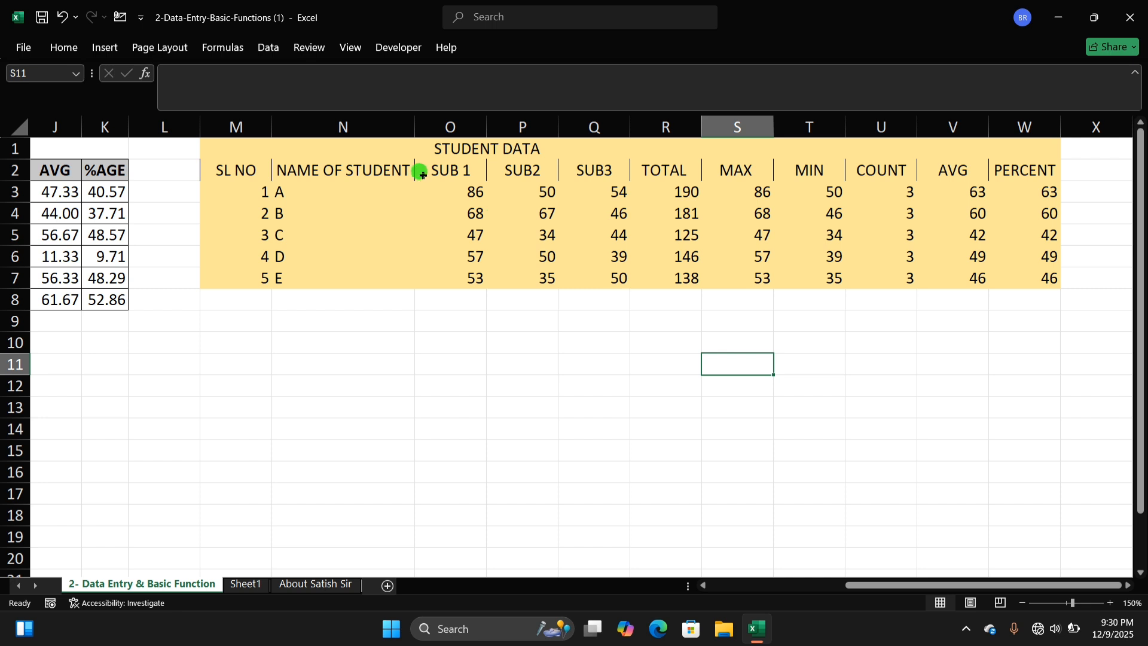
{"action": "left_click", "coordinate": [438, 147]}
{"action": "left_click", "coordinate": [900, 334]}
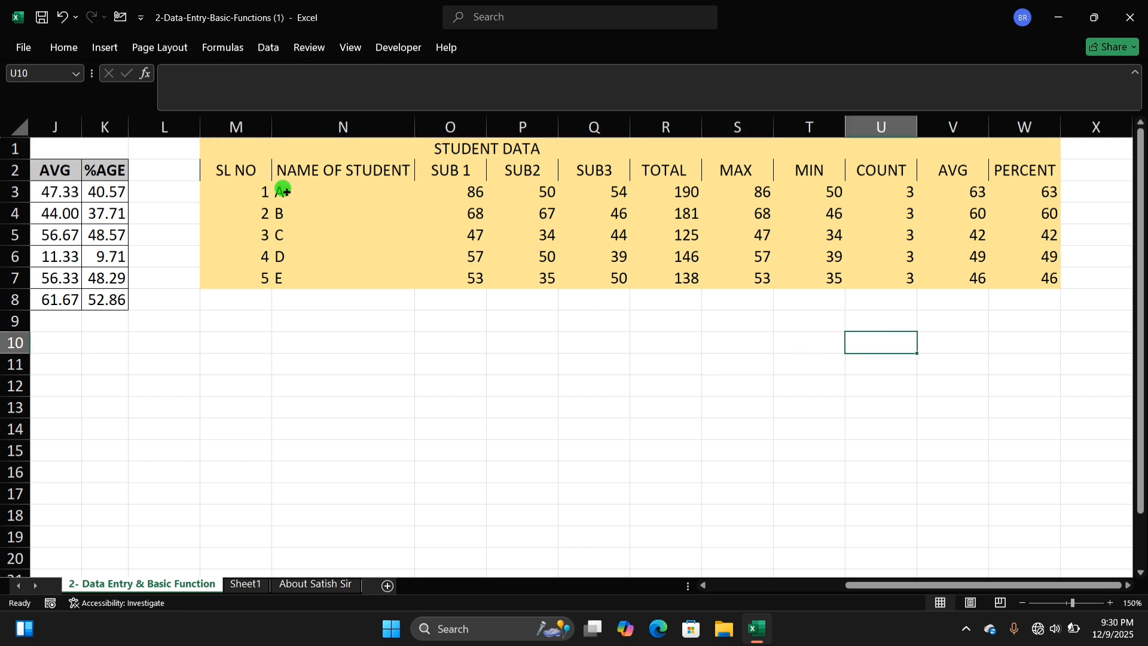
Add all borders to the recreated STUDENT DATA table in M1:W7
{"action": "left_click_drag", "start_coordinate": [220, 143], "coordinate": [1024, 278]}
{"action": "left_click", "coordinate": [62, 48]}
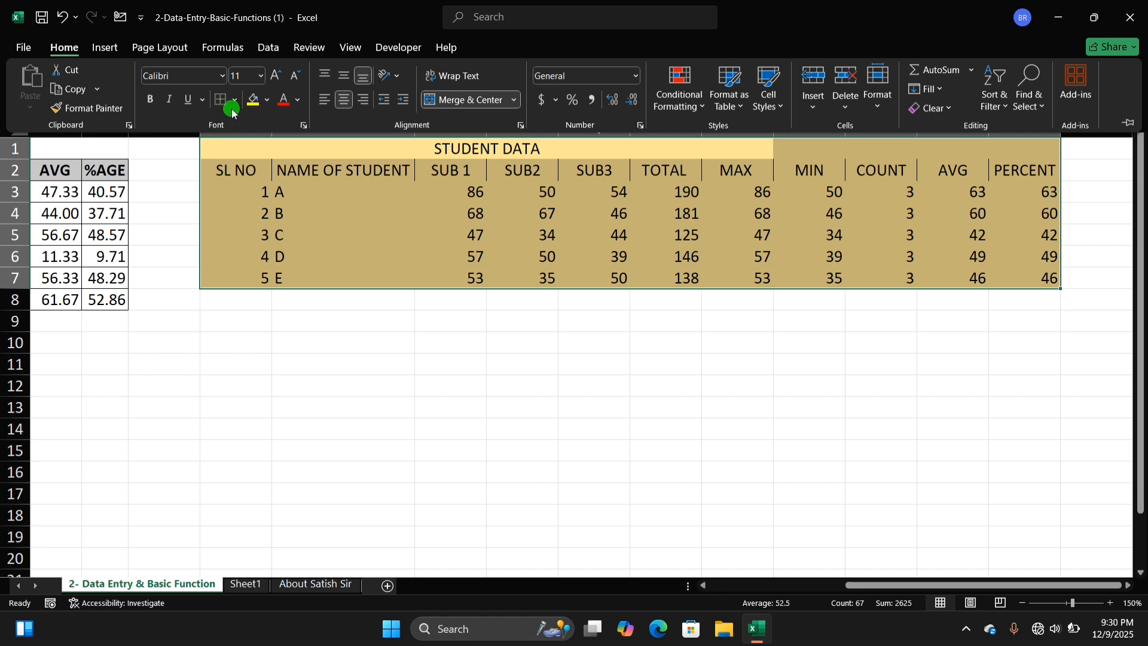
{"action": "left_click", "coordinate": [234, 100]}
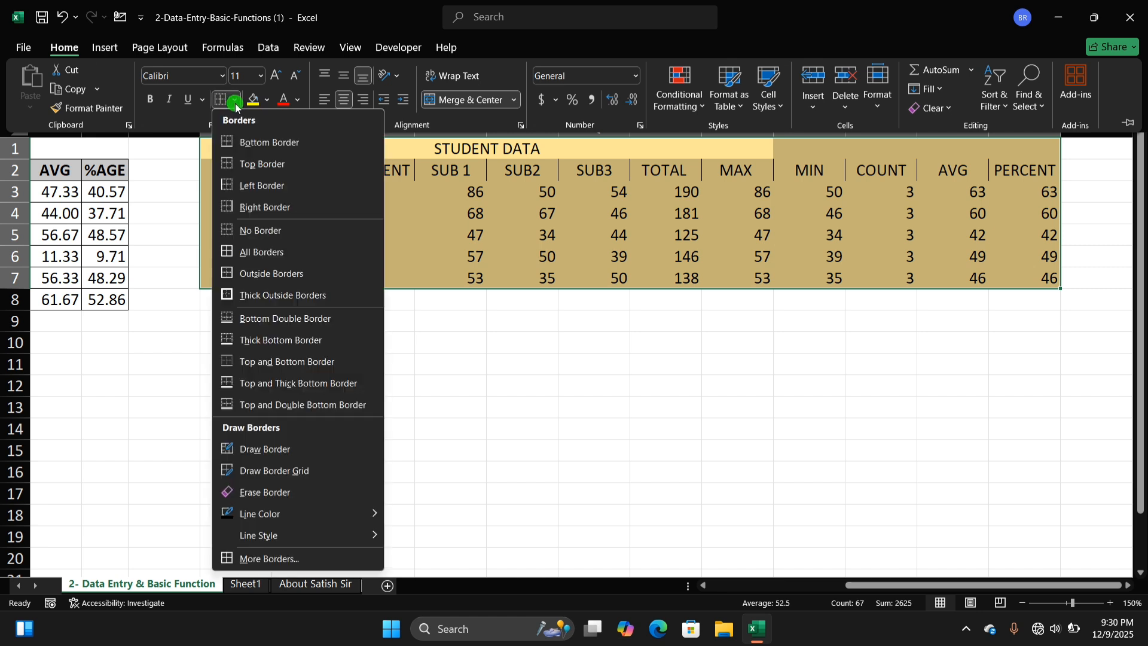
{"action": "left_click", "coordinate": [285, 253]}
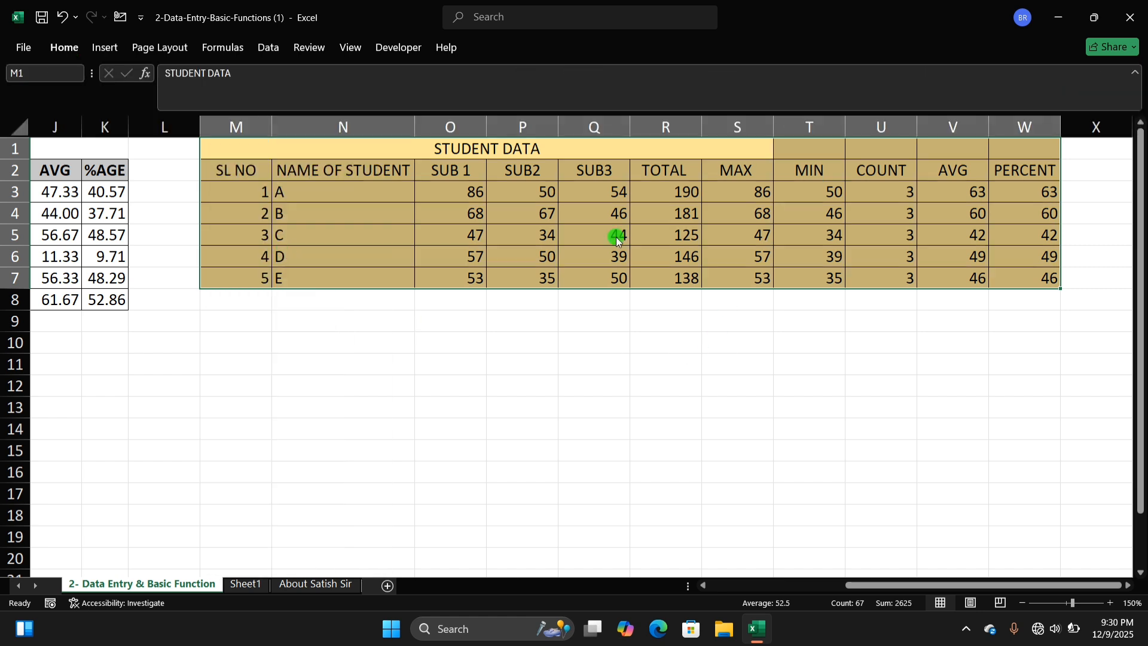
{"action": "left_click", "coordinate": [454, 321]}
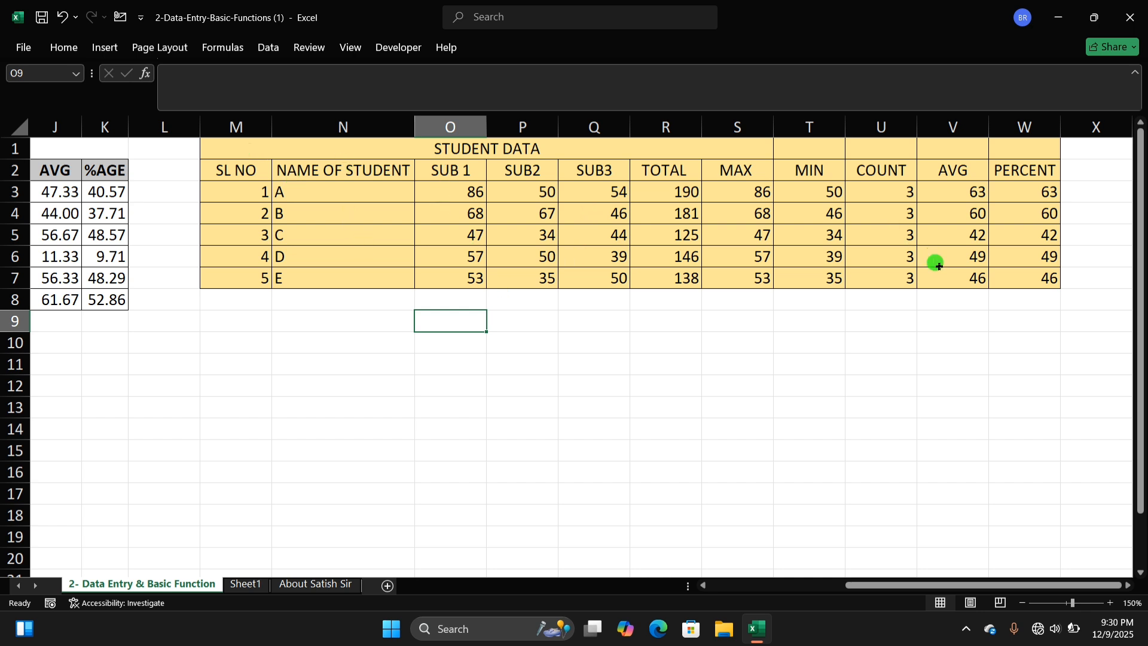
Fill the merged STUDENT DATA title cell in row 1 with light blue and make its text bold
{"action": "left_click", "coordinate": [224, 149]}
{"action": "left_click", "coordinate": [574, 230]}
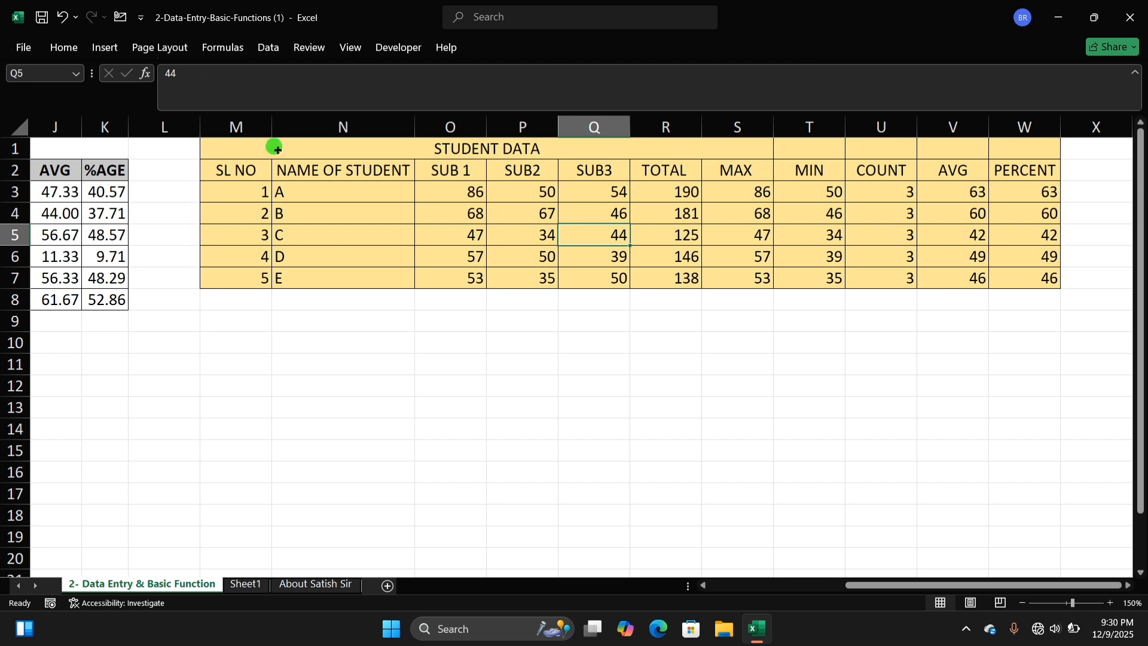
{"action": "left_click", "coordinate": [276, 148]}
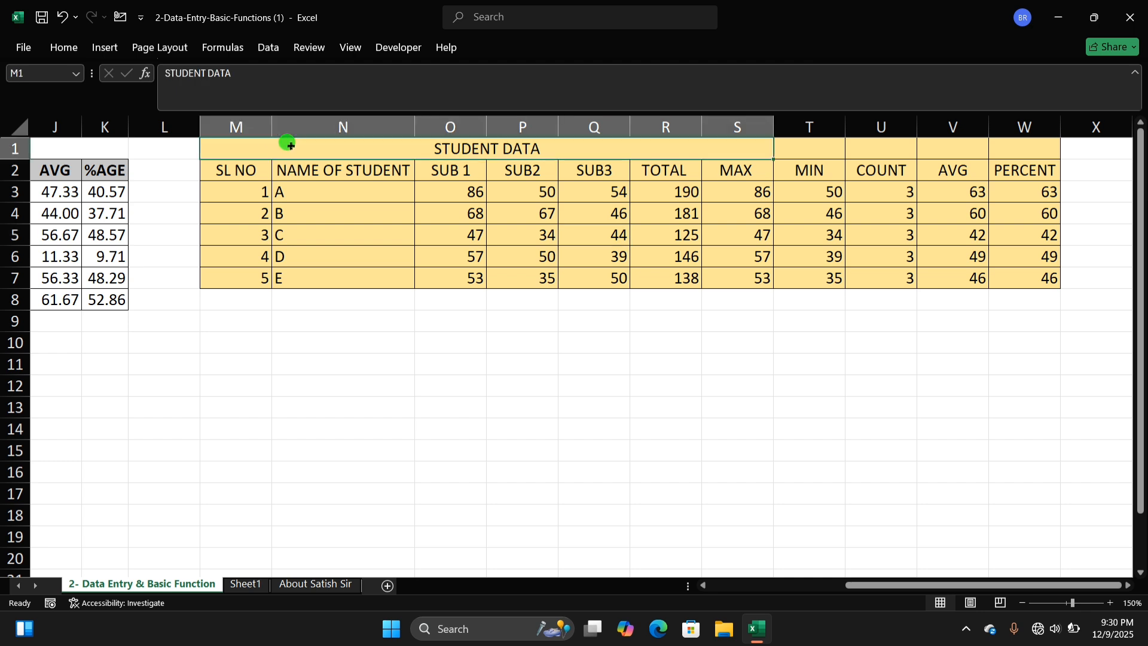
{"action": "left_click", "coordinate": [71, 50]}
{"action": "left_click", "coordinate": [267, 101]}
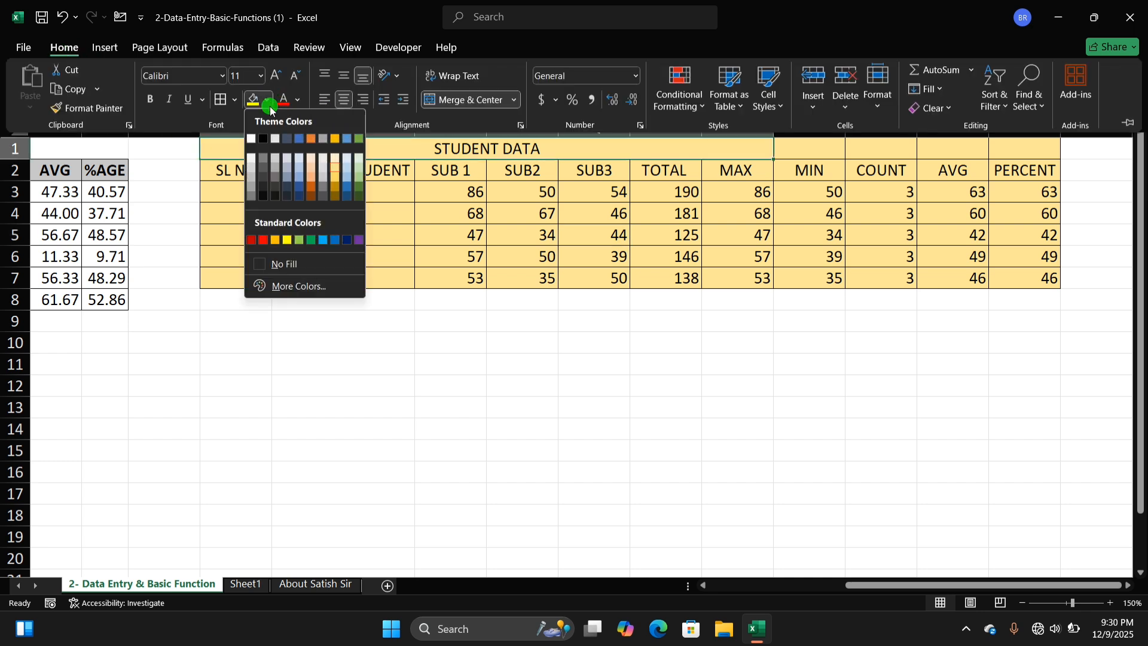
{"action": "left_click", "coordinate": [299, 178]}
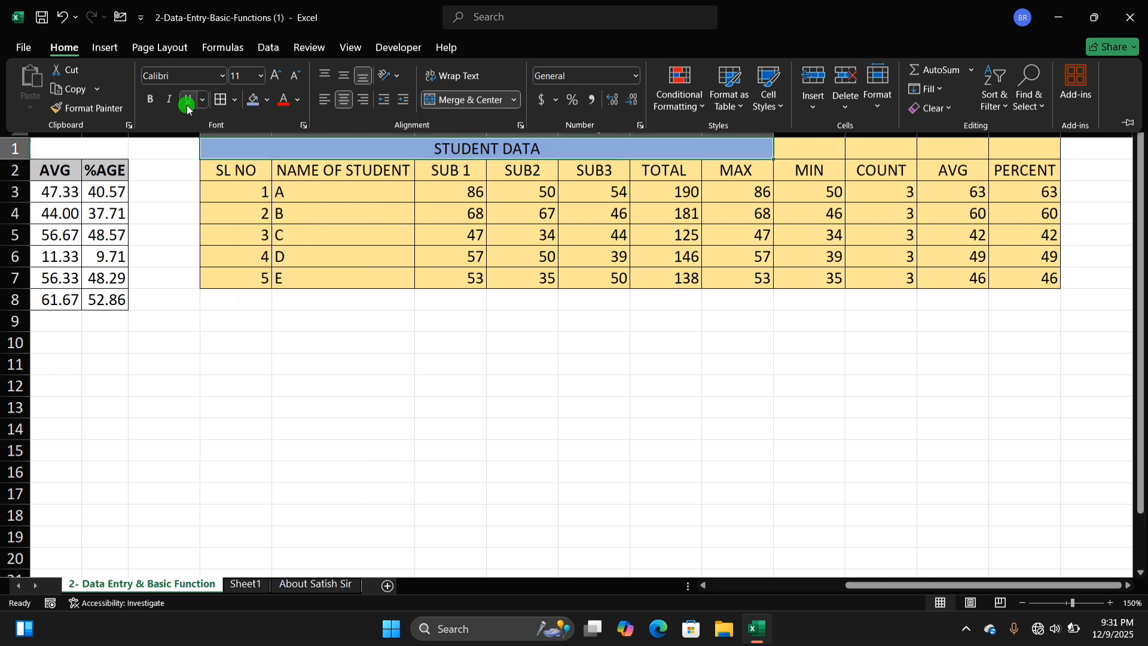
{"action": "left_click", "coordinate": [150, 99]}
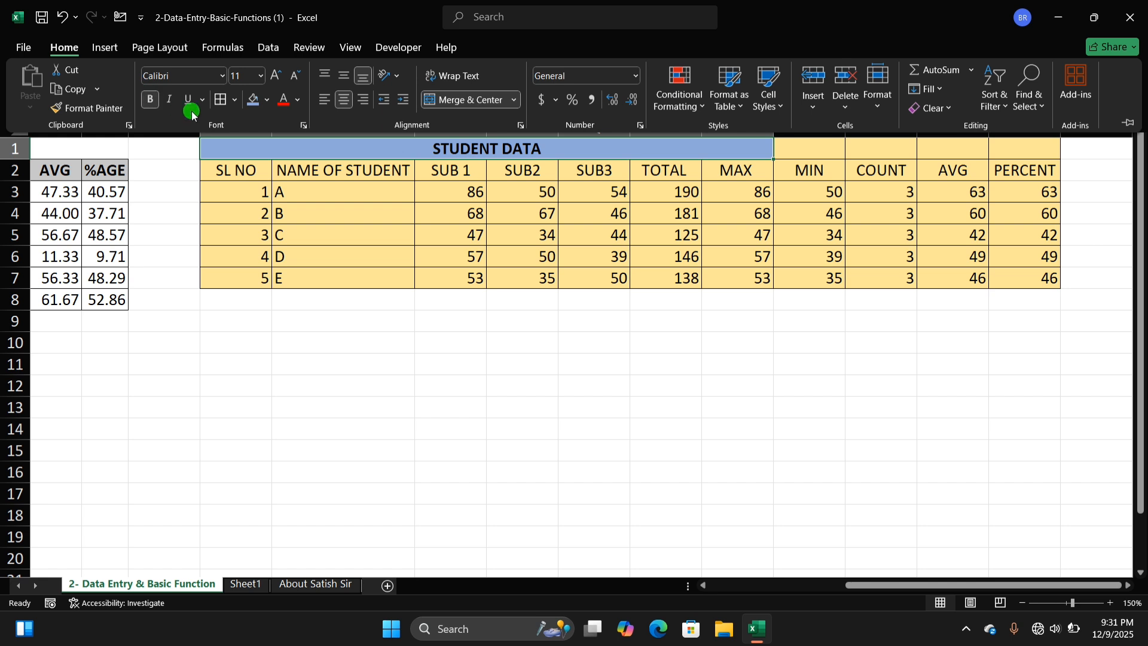
{"action": "left_click", "coordinate": [779, 185]}
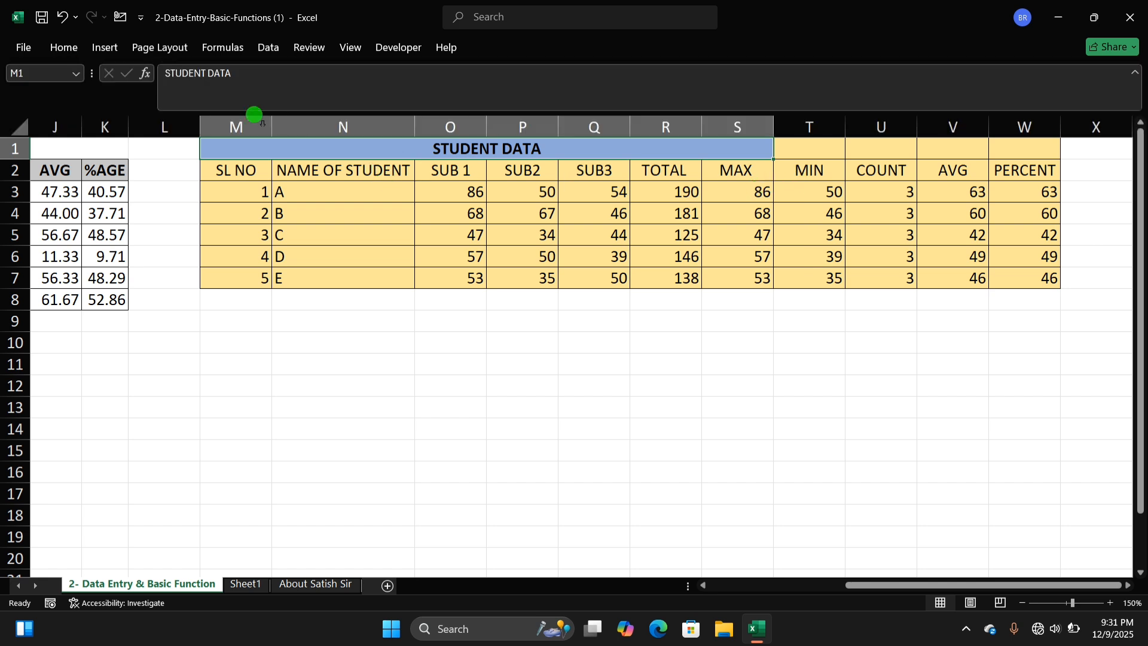
Merge and centre the STUDENT DATA title across M1:W1 so it spans the full width of the table
{"action": "left_click", "coordinate": [293, 174]}
{"action": "left_click_drag", "start_coordinate": [256, 142], "coordinate": [1013, 153]}
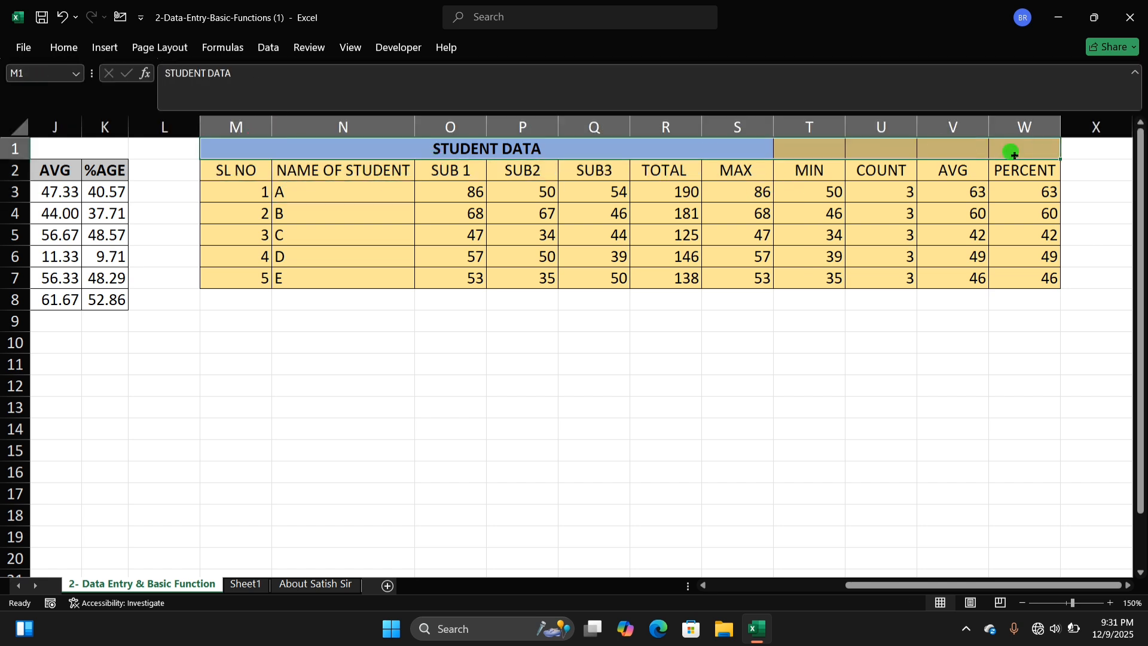
{"action": "left_click", "coordinate": [66, 47]}
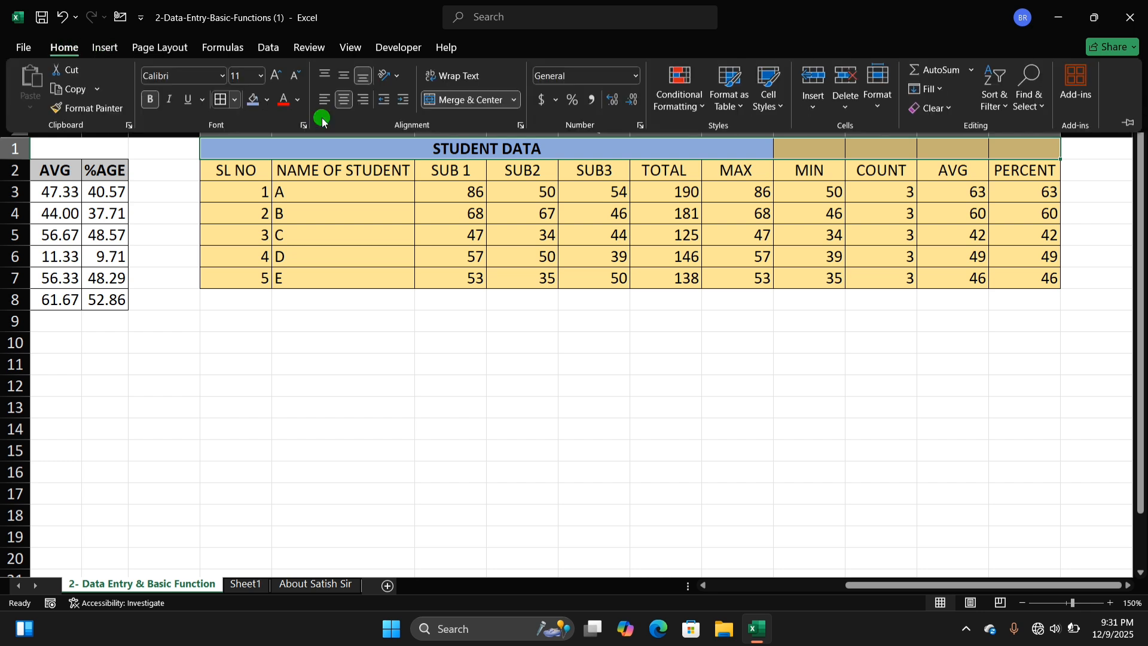
{"action": "left_click", "coordinate": [474, 105]}
{"action": "left_click", "coordinate": [474, 106]}
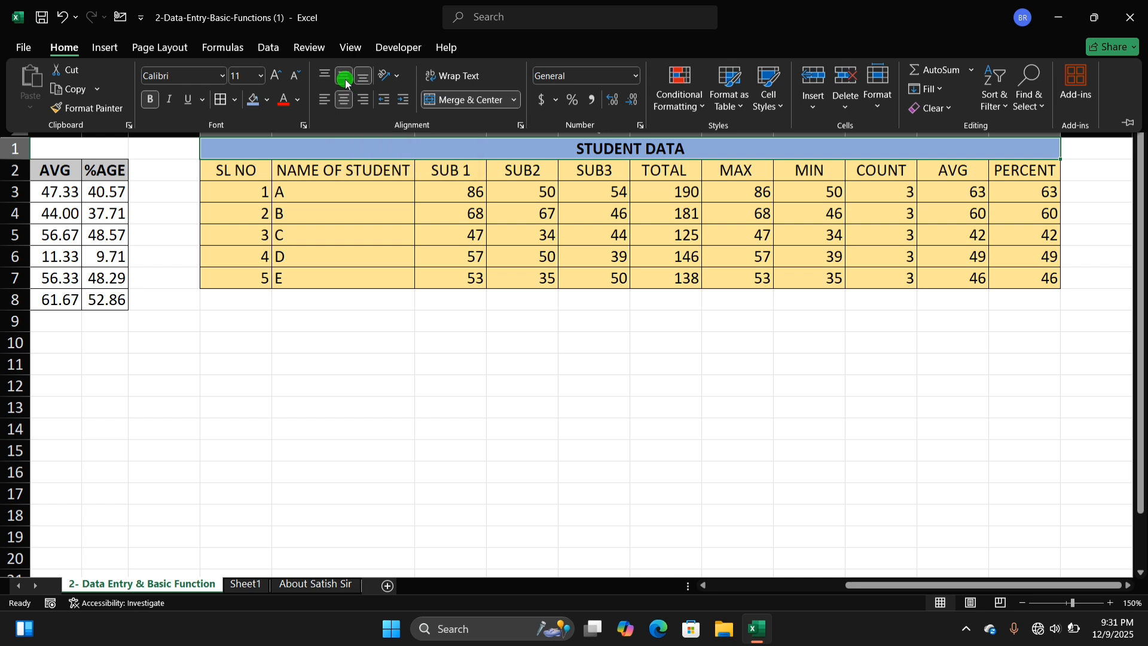
Align the STUDENT DATA title to the top of its merged cell and centre it horizontally
{"action": "left_click", "coordinate": [325, 74]}
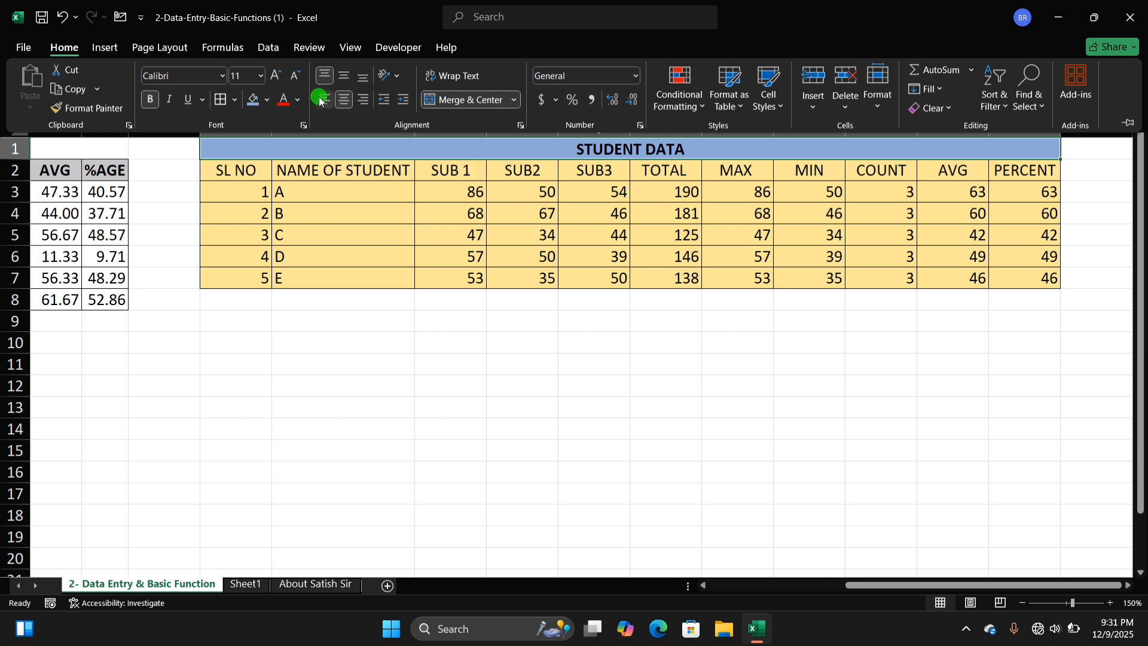
{"action": "left_click", "coordinate": [323, 99]}
{"action": "left_click", "coordinate": [349, 100]}
{"action": "left_click", "coordinate": [673, 266]}
{"action": "left_click", "coordinate": [461, 230]}
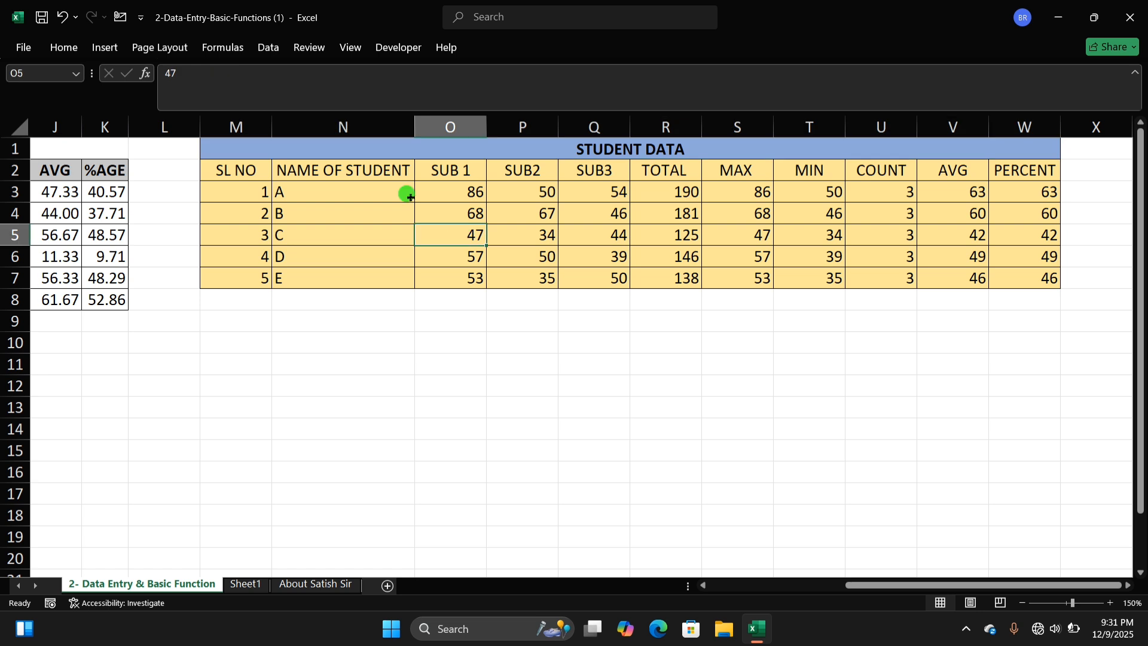
Fill the column header row M2:W2 of the recreated table with the green theme colour
{"action": "left_click_drag", "start_coordinate": [251, 170], "coordinate": [1054, 173]}
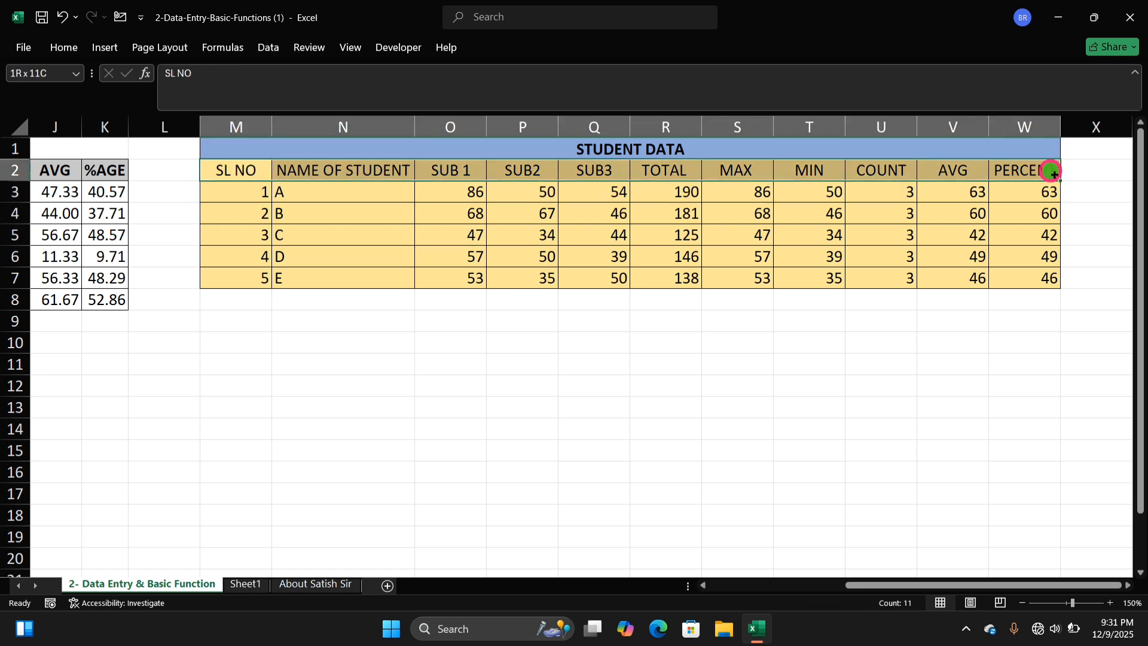
{"action": "left_click", "coordinate": [296, 248]}
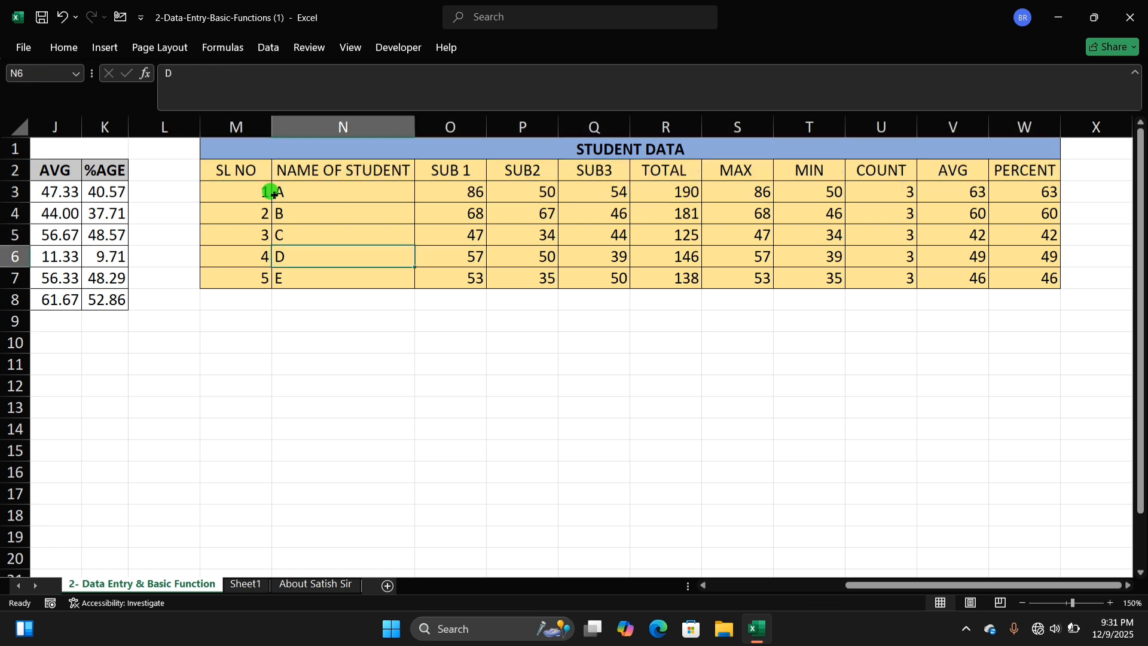
{"action": "left_click_drag", "start_coordinate": [256, 169], "coordinate": [1015, 170]}
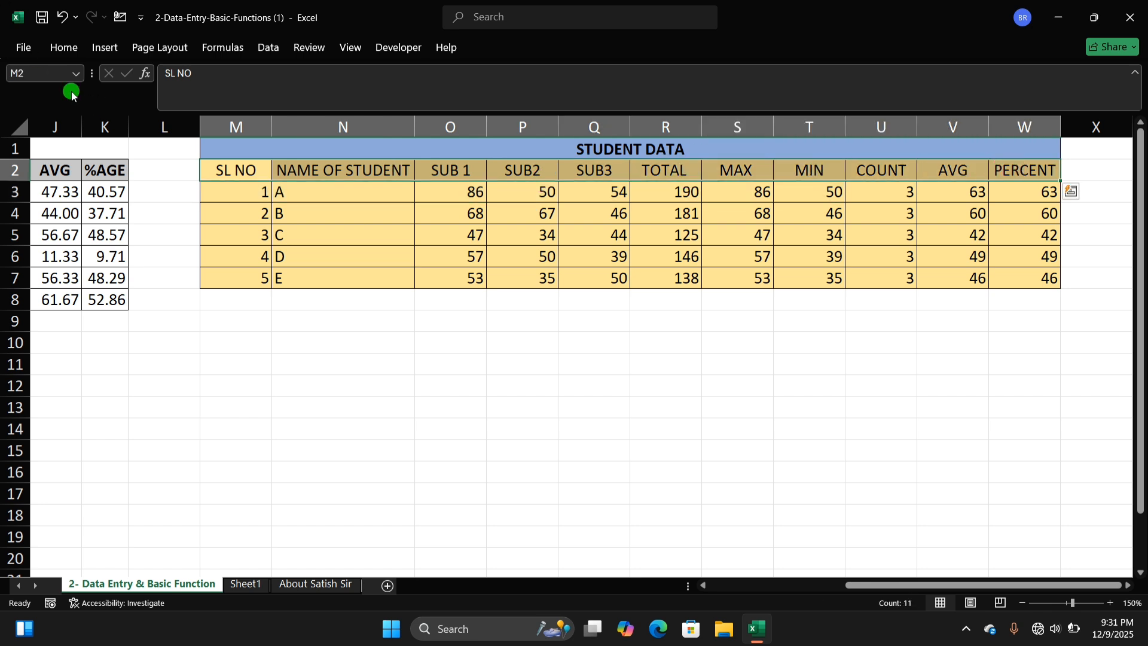
{"action": "left_click", "coordinate": [63, 52]}
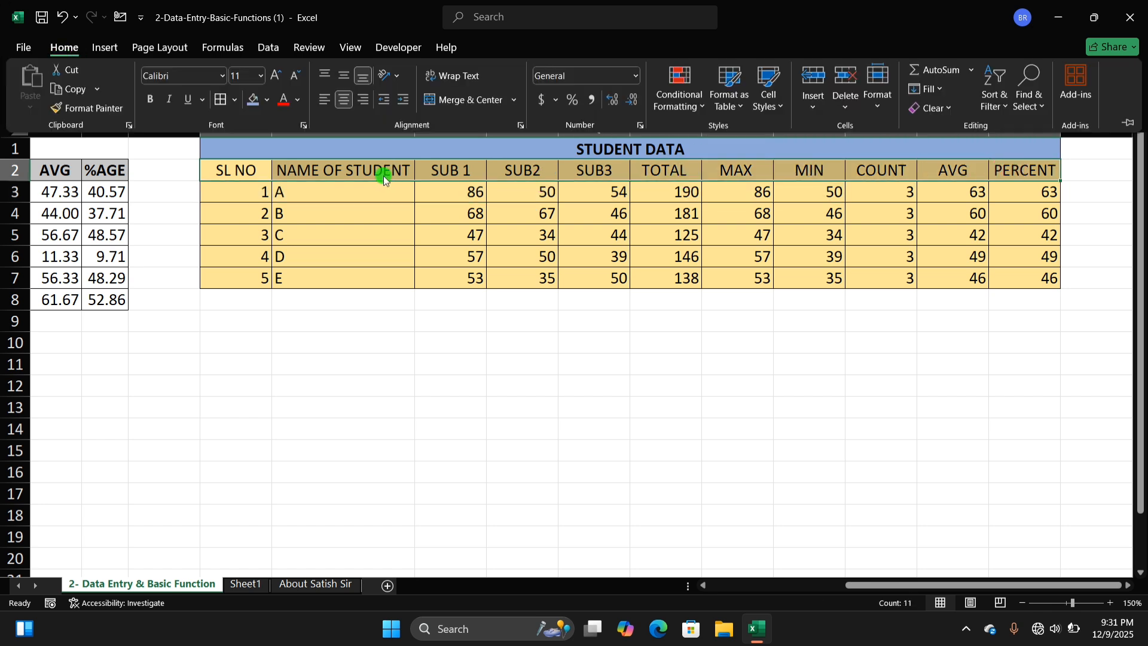
{"action": "left_click", "coordinate": [268, 101]}
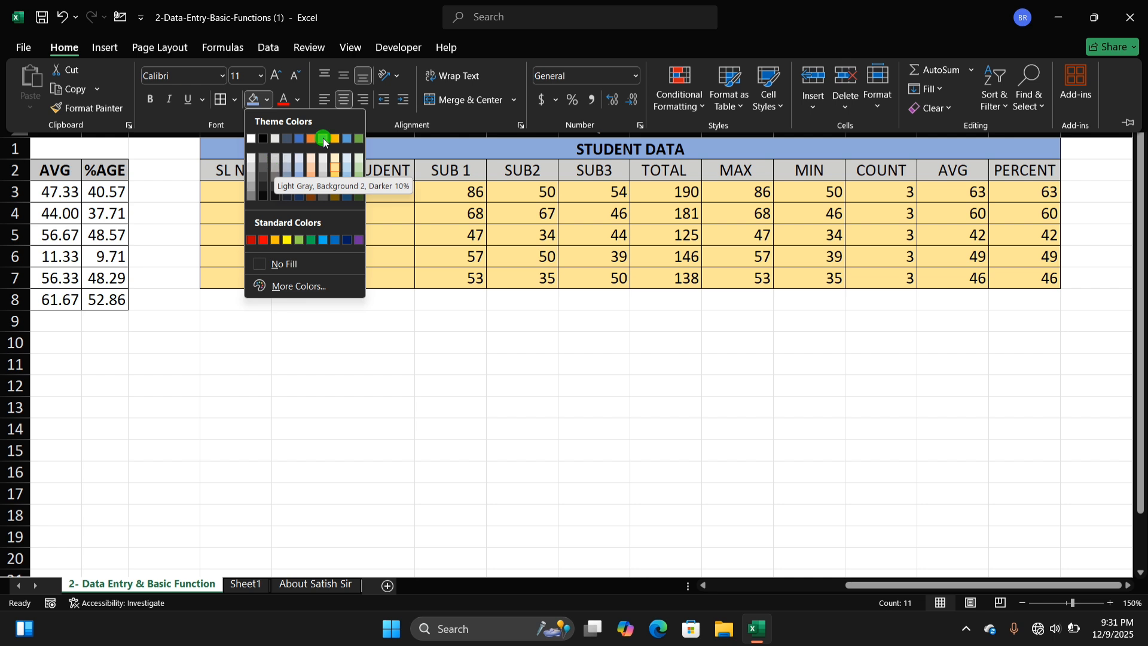
{"action": "left_click", "coordinate": [360, 141]}
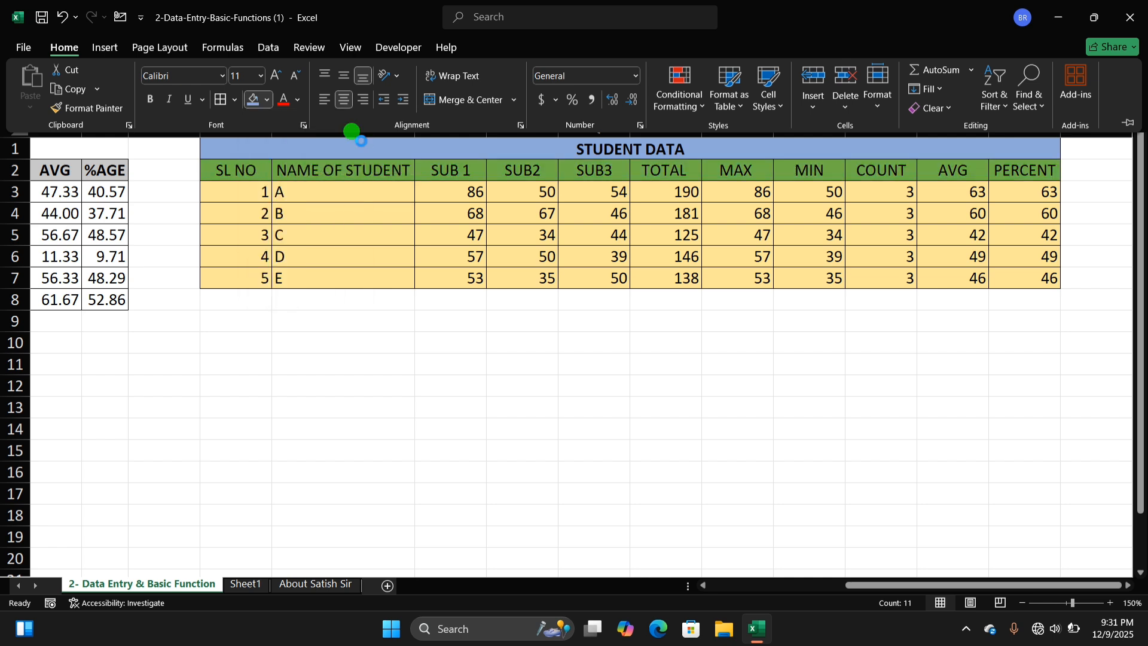
{"action": "key", "text": "ctrl+F1"}
{"action": "left_click", "coordinate": [433, 252]}
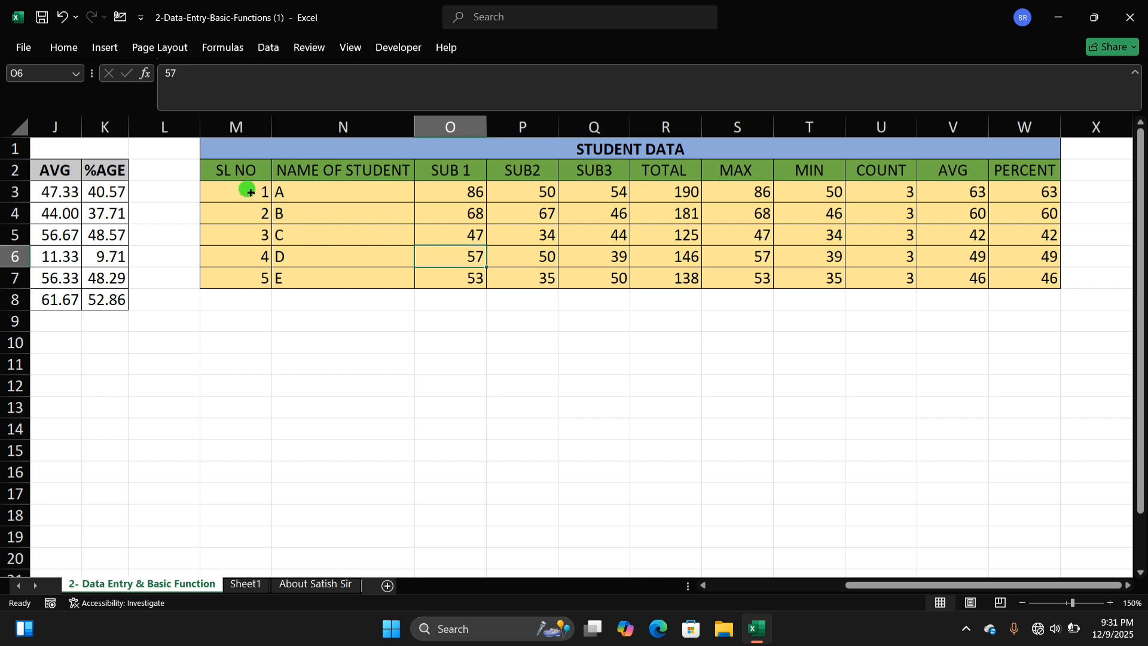
Centre the student records in M3:W7 horizontally within their cells
{"action": "left_click_drag", "start_coordinate": [250, 192], "coordinate": [1002, 279]}
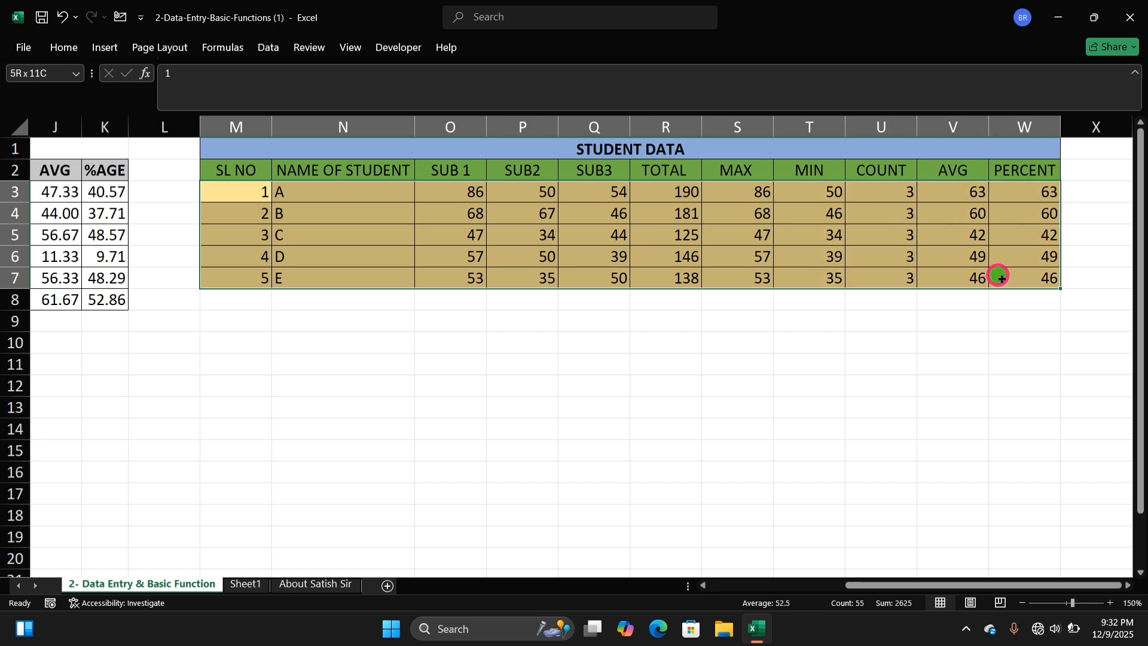
{"action": "left_click", "coordinate": [268, 192]}
{"action": "left_click", "coordinate": [293, 192]}
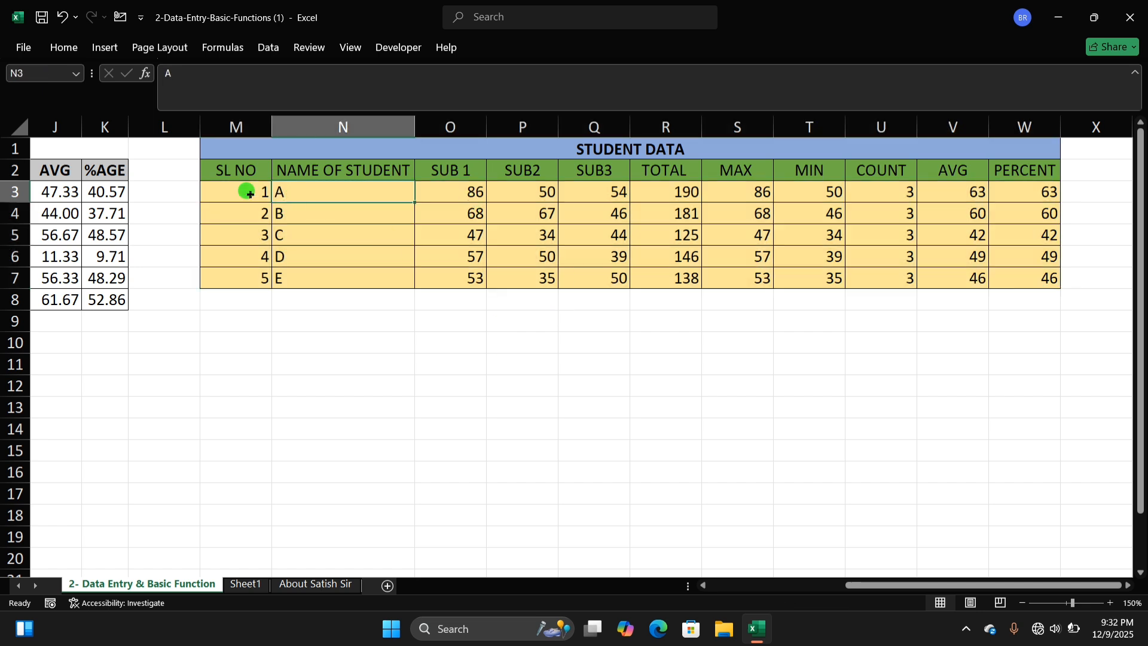
{"action": "left_click_drag", "start_coordinate": [249, 193], "coordinate": [1006, 269]}
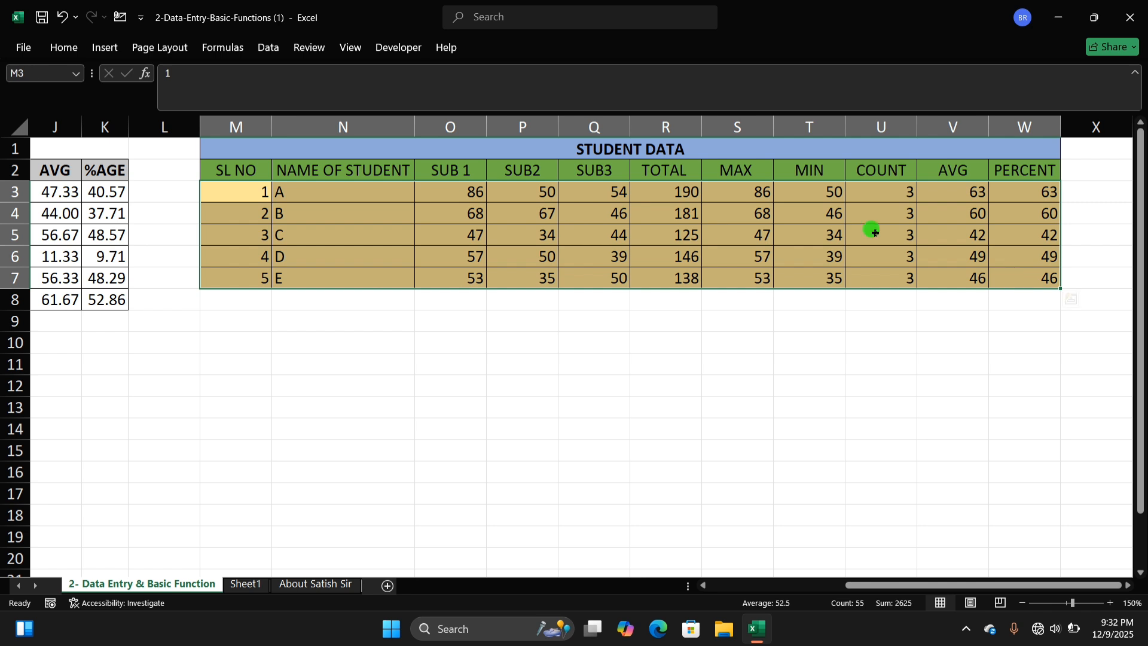
{"action": "left_click", "coordinate": [58, 48]}
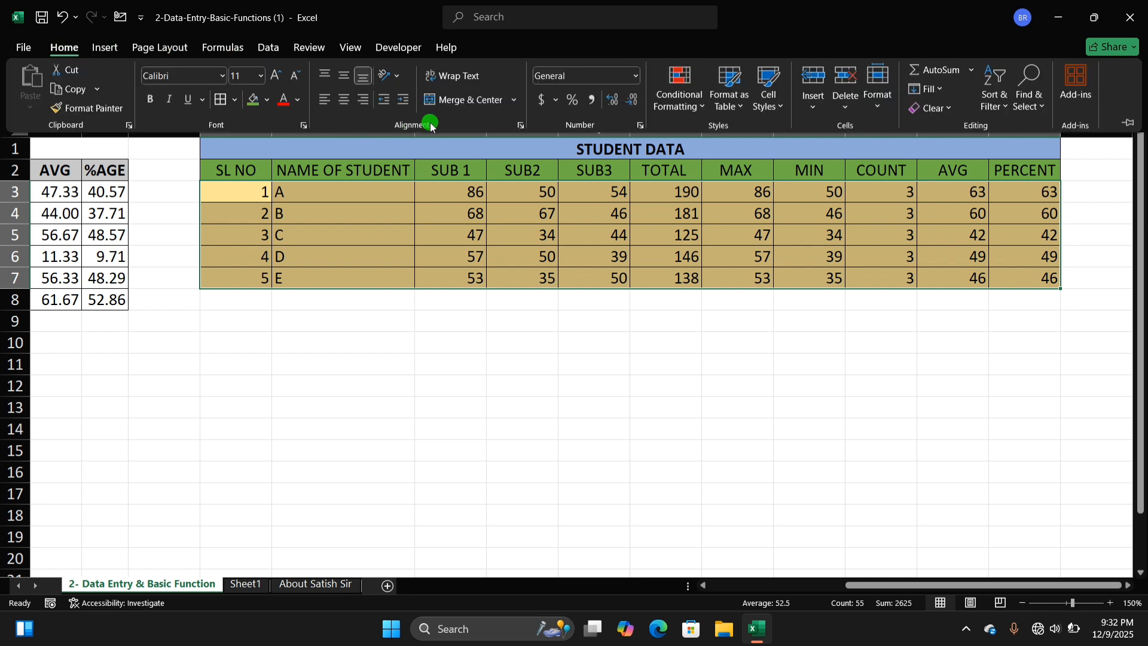
{"action": "left_click", "coordinate": [345, 102]}
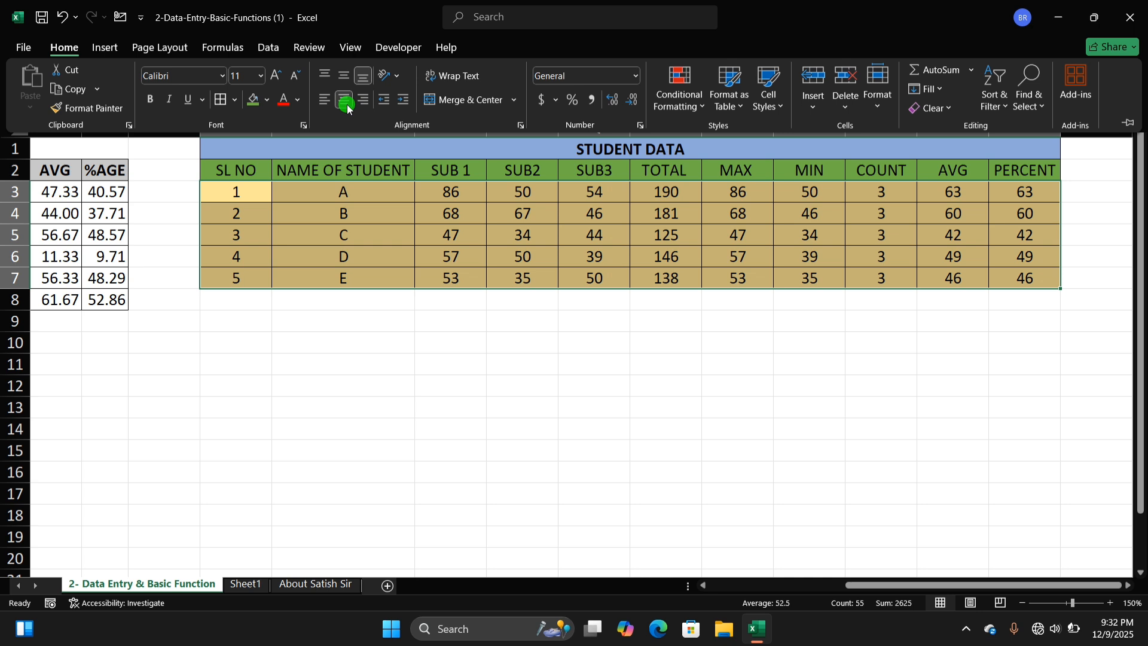
{"action": "left_click", "coordinate": [326, 100]}
{"action": "left_click", "coordinate": [343, 100]}
{"action": "left_click", "coordinate": [613, 331]}
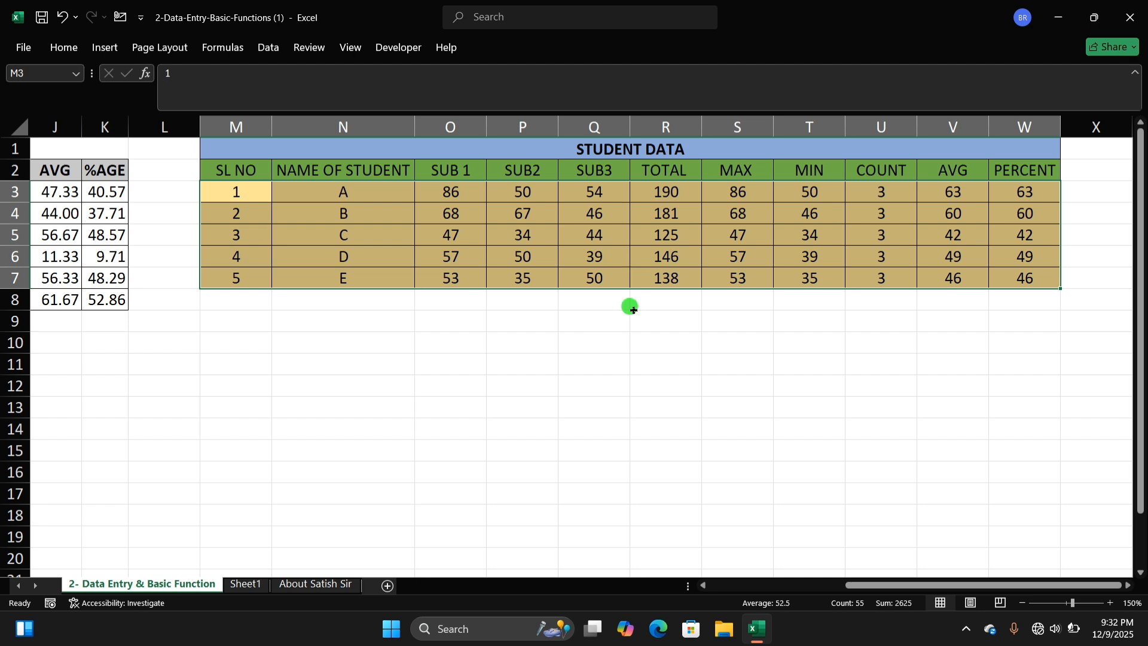
{"action": "left_click", "coordinate": [632, 314]}
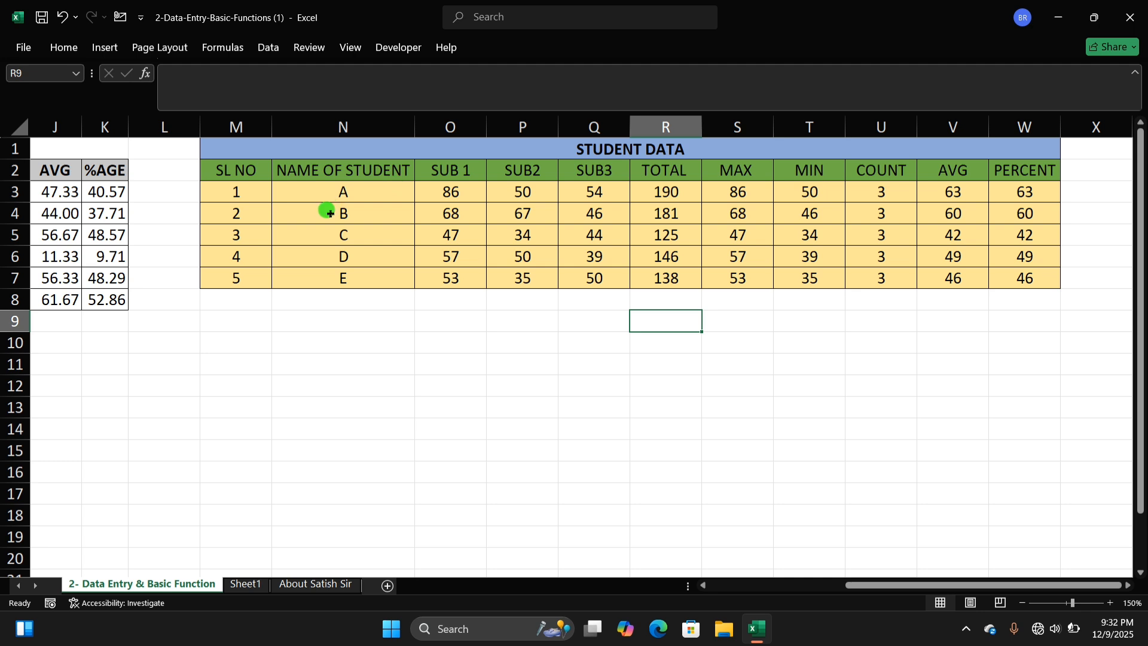
Review the formatted STUDENT DATA table in M1:W7, checking its title, column headers, student records and calculated columns
{"action": "left_click", "coordinate": [238, 151]}
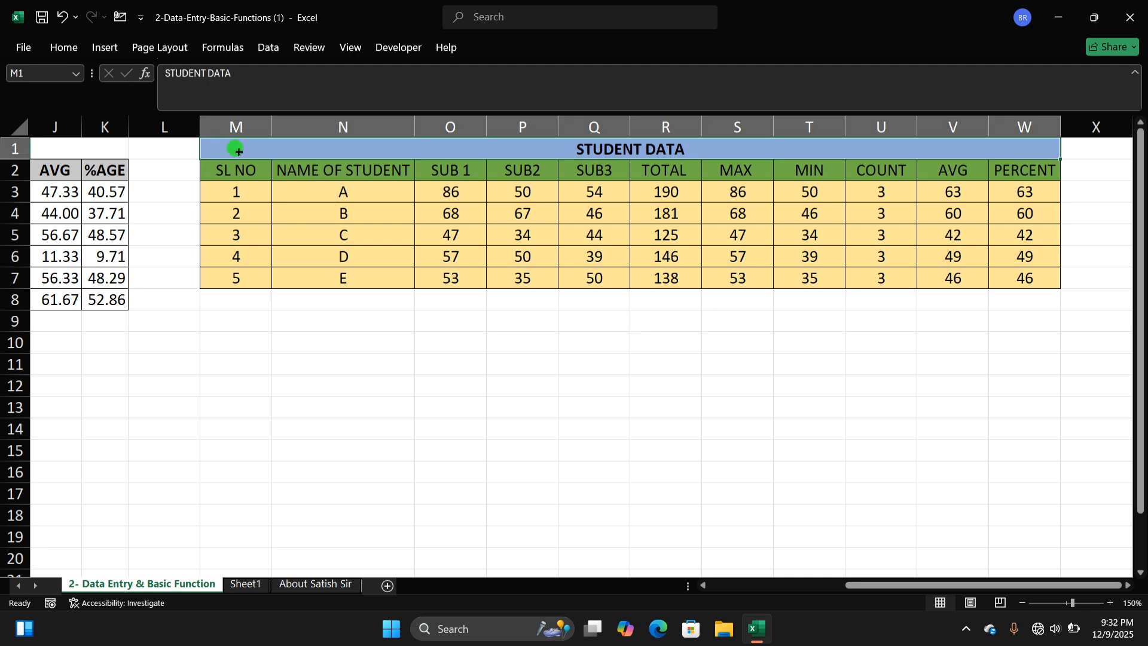
{"action": "left_click", "coordinate": [258, 193]}
{"action": "left_click", "coordinate": [763, 208]}
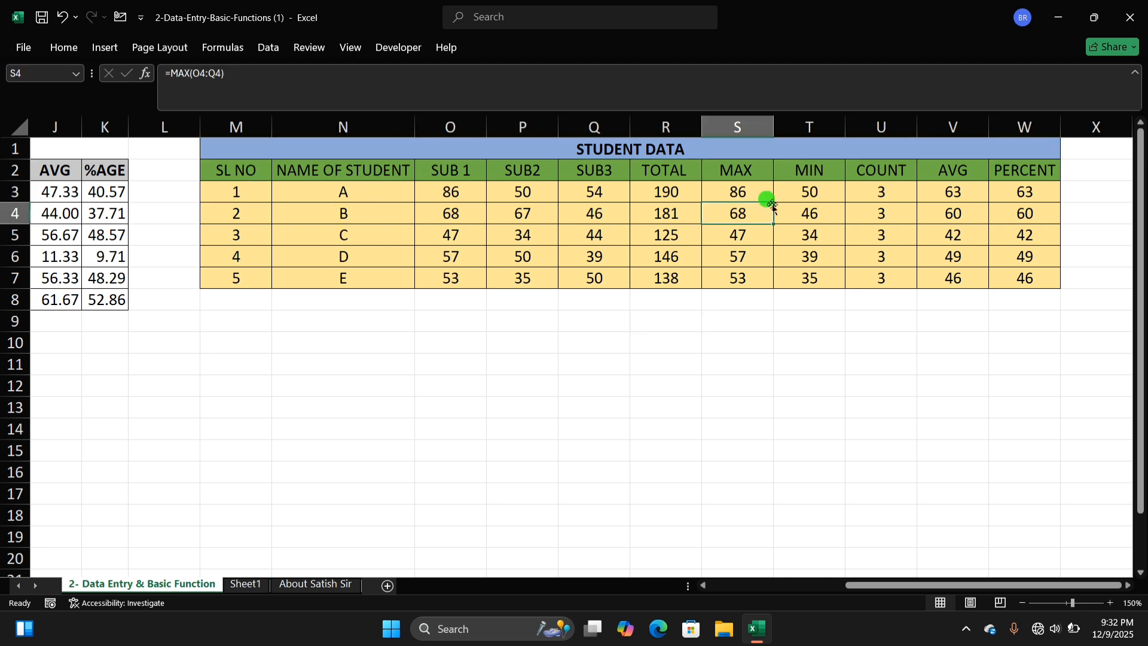
{"action": "left_click", "coordinate": [673, 178]}
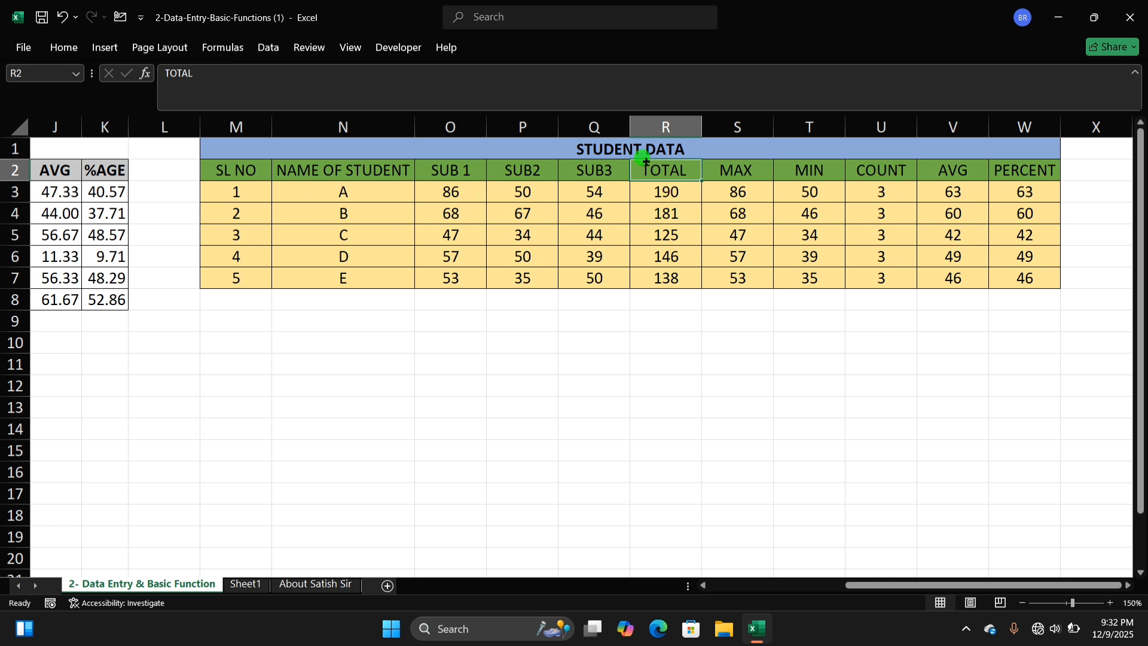
{"action": "left_click", "coordinate": [629, 148]}
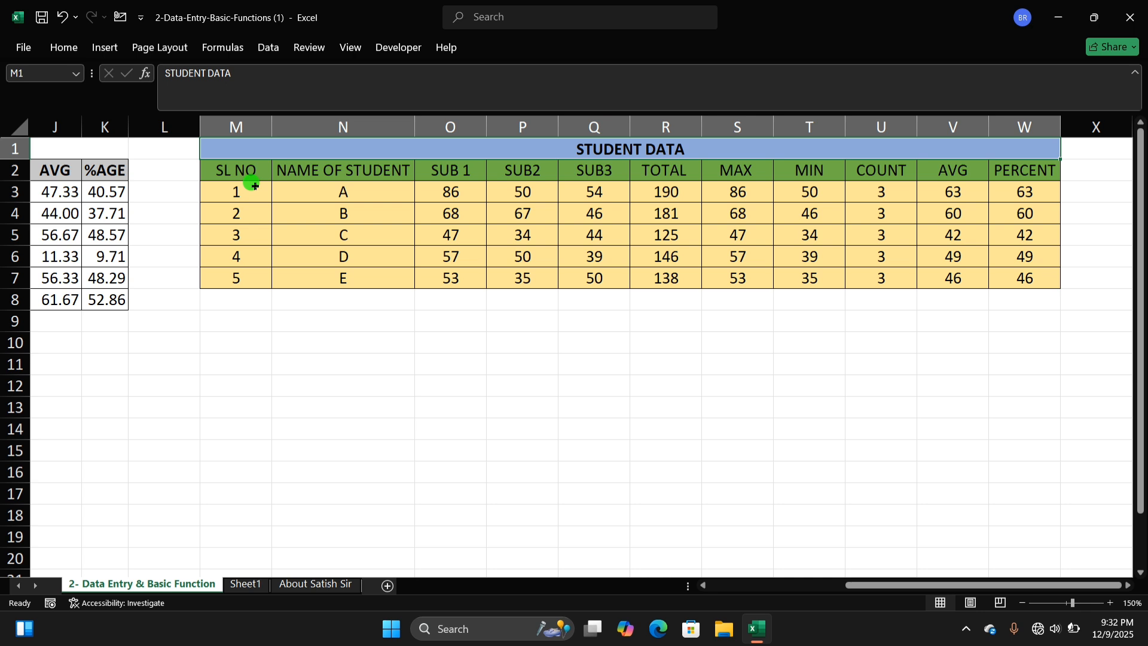
{"action": "left_click", "coordinate": [429, 229]}
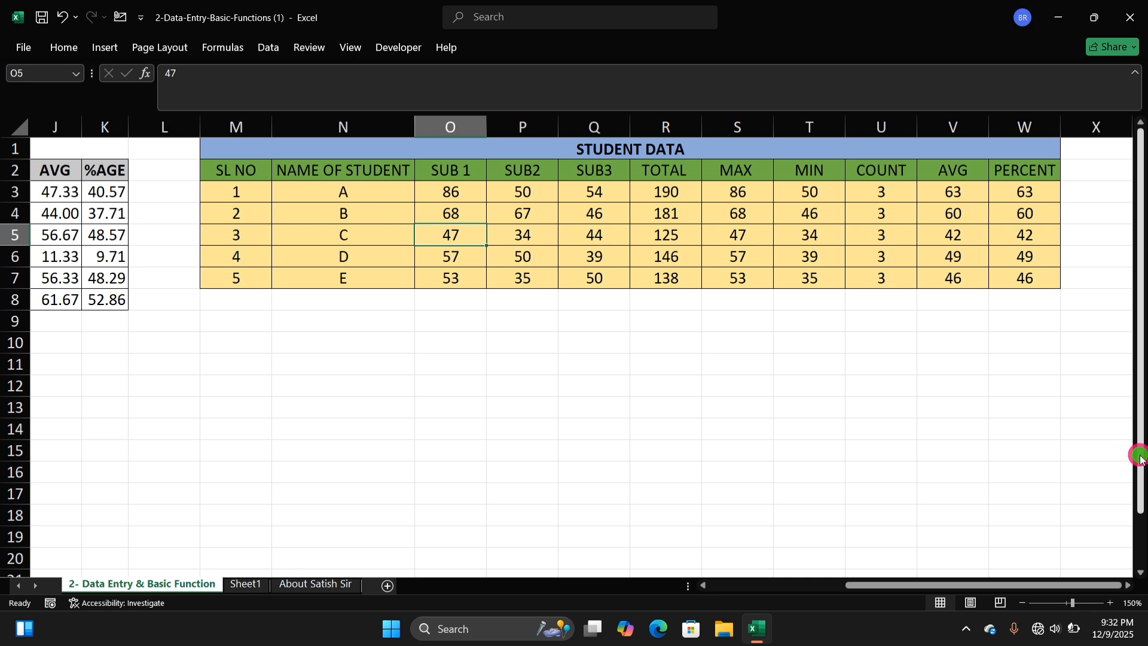
{"action": "left_click_drag", "start_coordinate": [1141, 455], "coordinate": [1115, 232]}
{"action": "left_click_drag", "start_coordinate": [1035, 585], "coordinate": [1093, 598]}
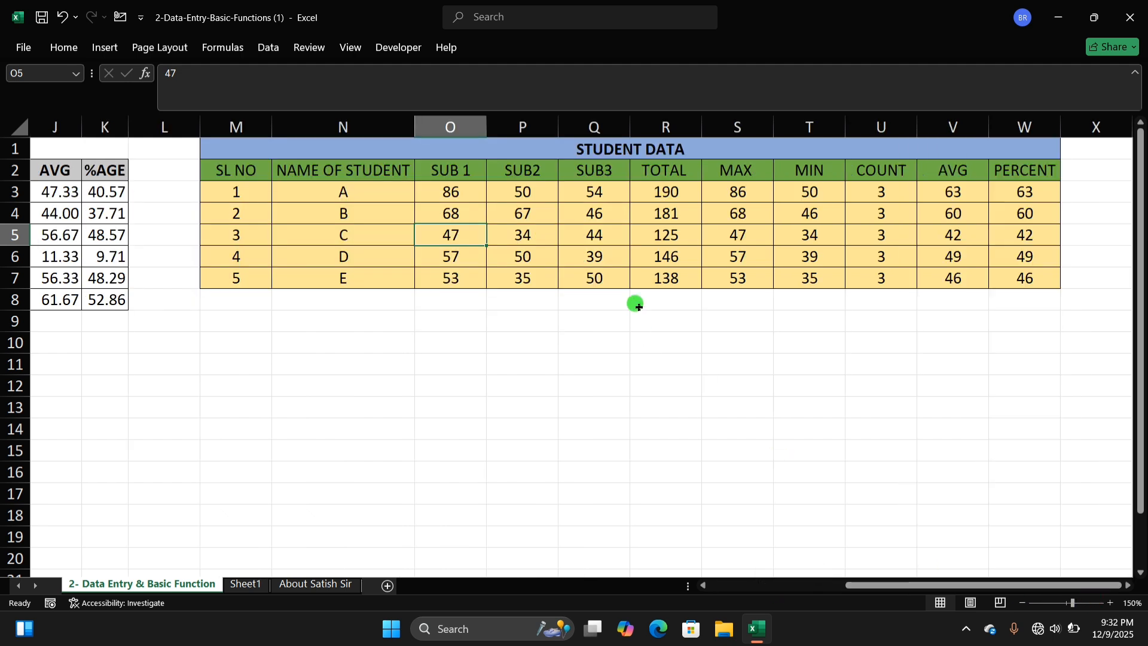
{"action": "left_click", "coordinate": [297, 154]}
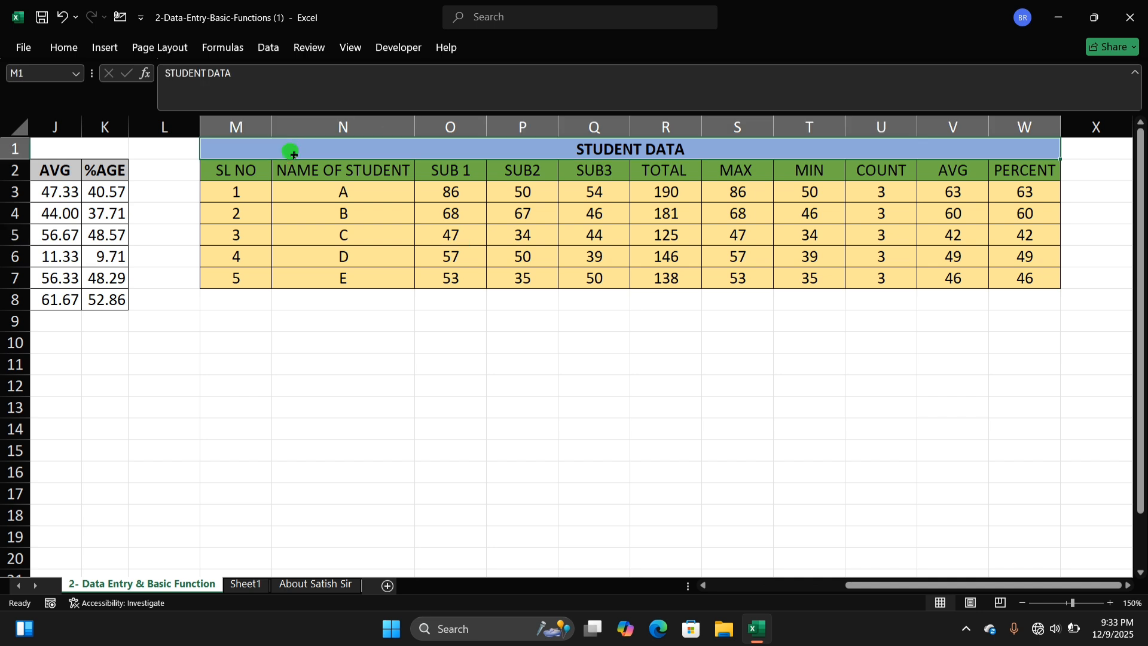
{"action": "left_click", "coordinate": [381, 191]}
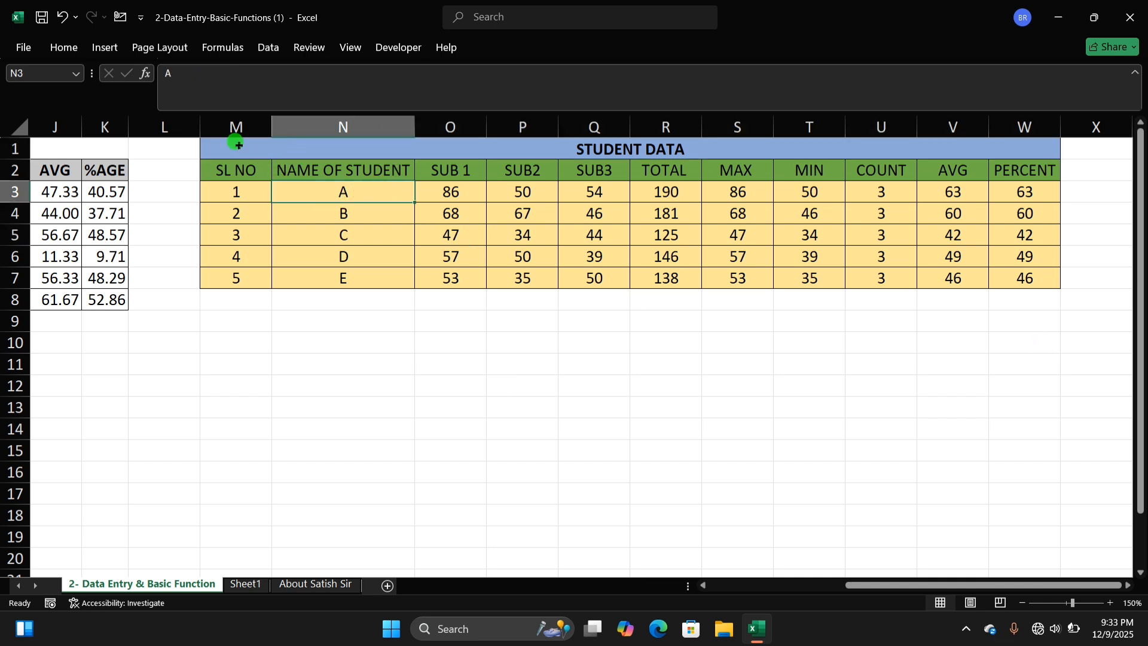
{"action": "mouse_move", "coordinate": [236, 144]}
{"action": "left_mouse_down"}
{"action": "mouse_move", "coordinate": [336, 217]}
{"action": "mouse_move", "coordinate": [808, 261]}
{"action": "left_mouse_up"}
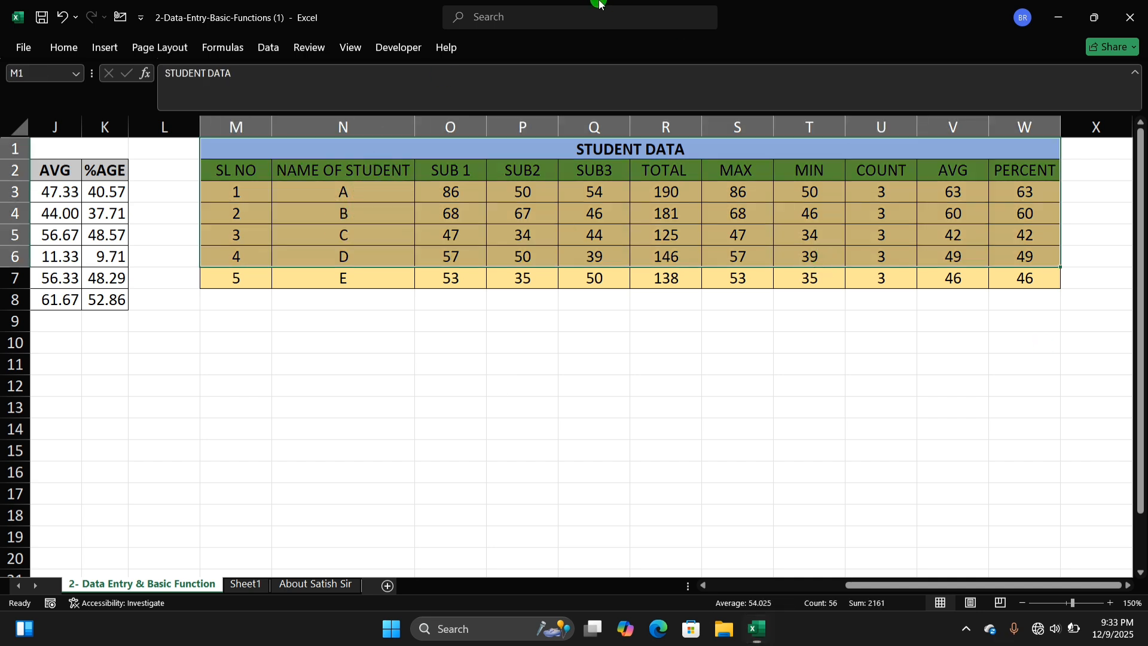